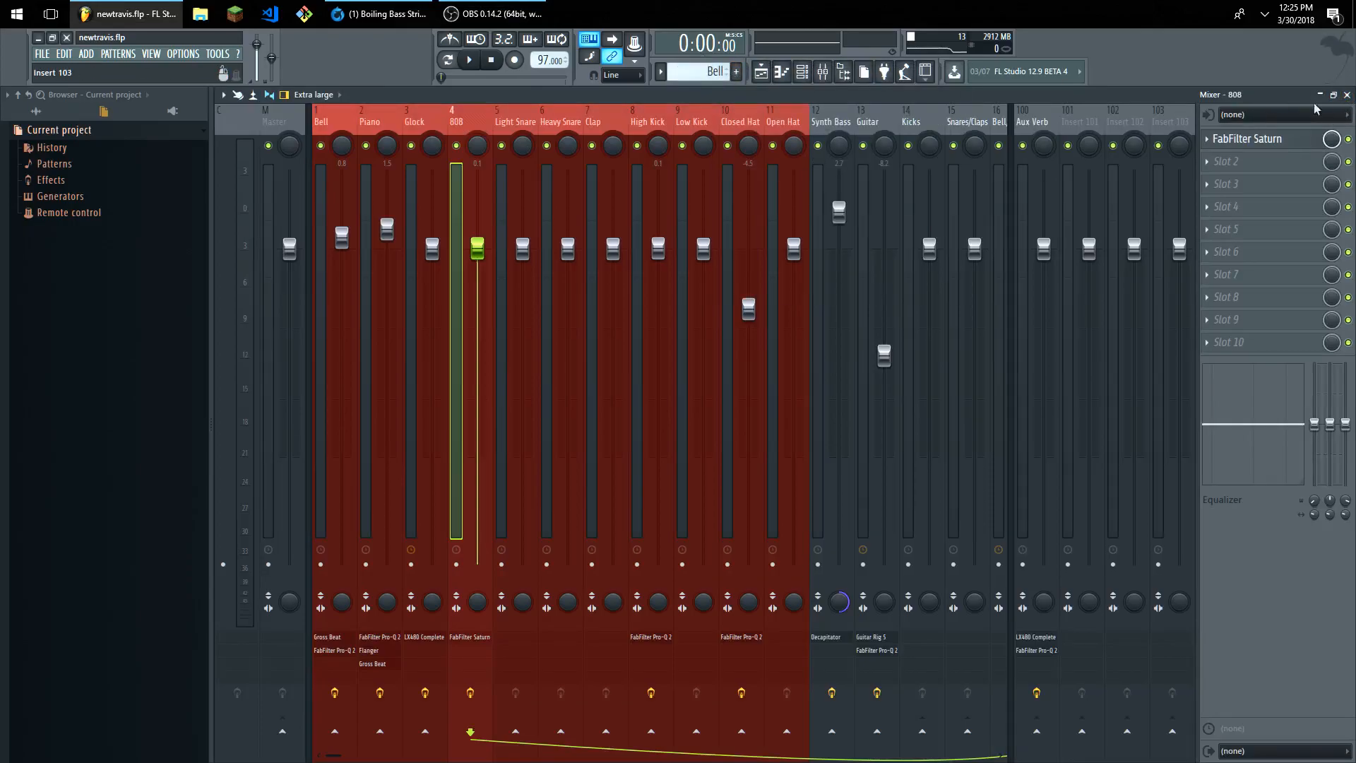
# Close the mixer and examine the Bell channel's notes in the piano roll.
pyautogui.click(1334, 94)
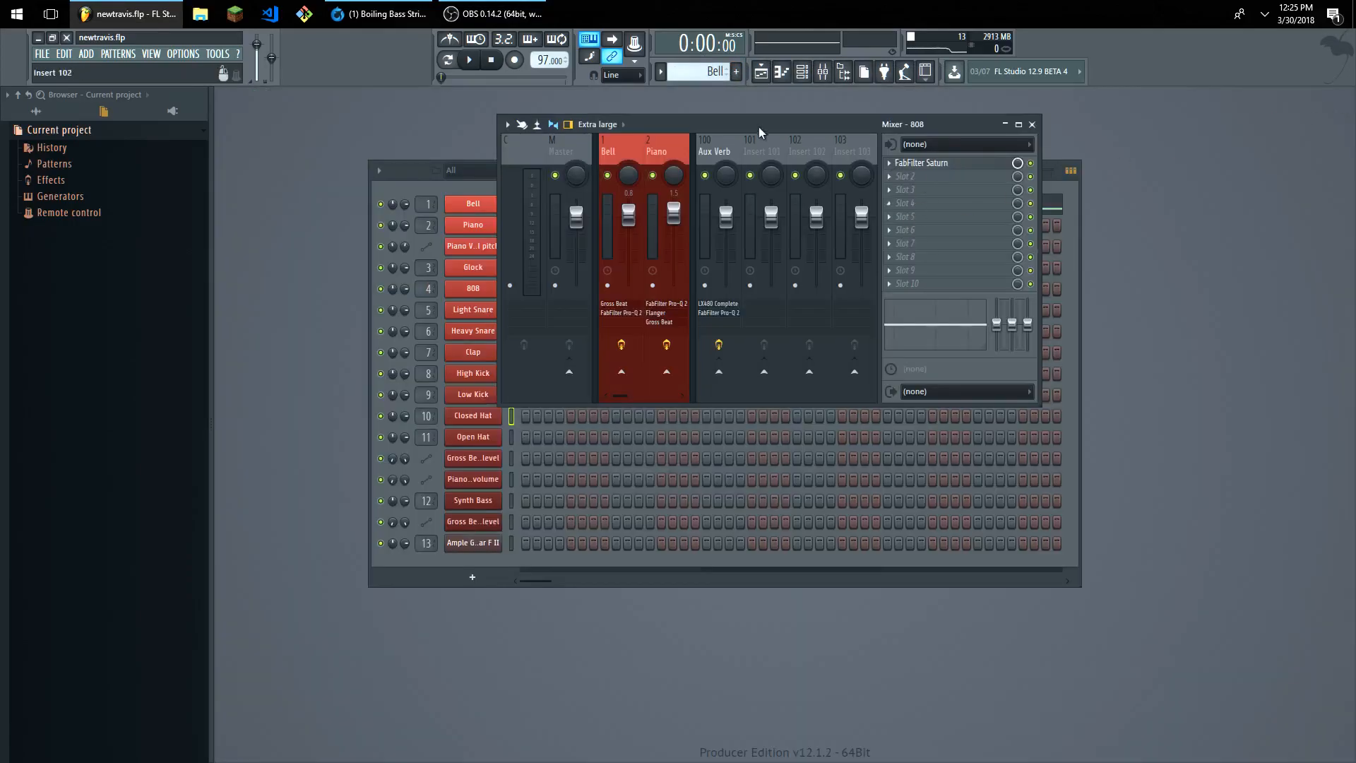
pyautogui.click(1031, 124)
pyautogui.click(529, 216)
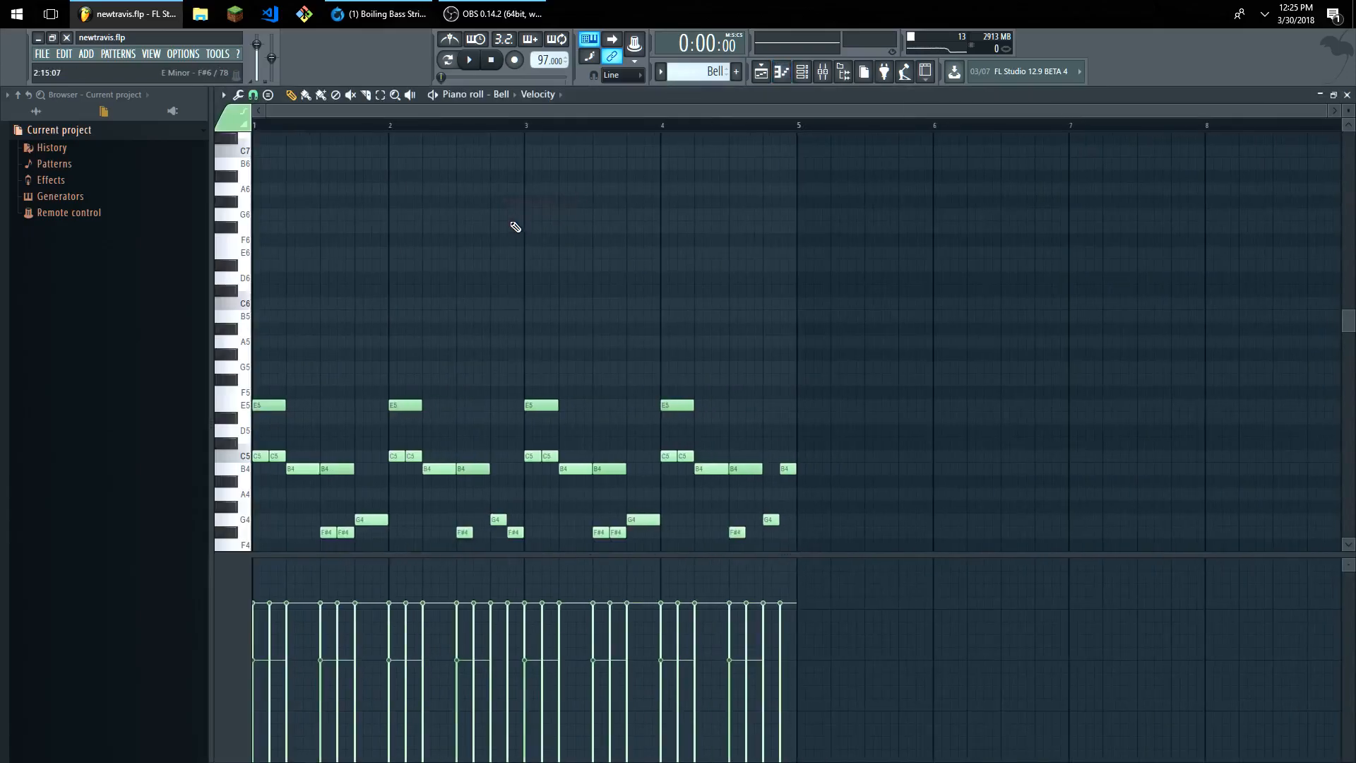
pyautogui.scroll(-1, 696, 67)
pyautogui.scroll(1, 698, 68)
pyautogui.scroll(-1, 696, 71)
pyautogui.scroll(1, 697, 70)
# Open the playlist and move the selected automation clips beneath the pattern clips down two tracks.
pyautogui.click(150, 54)
pyautogui.click(159, 74)
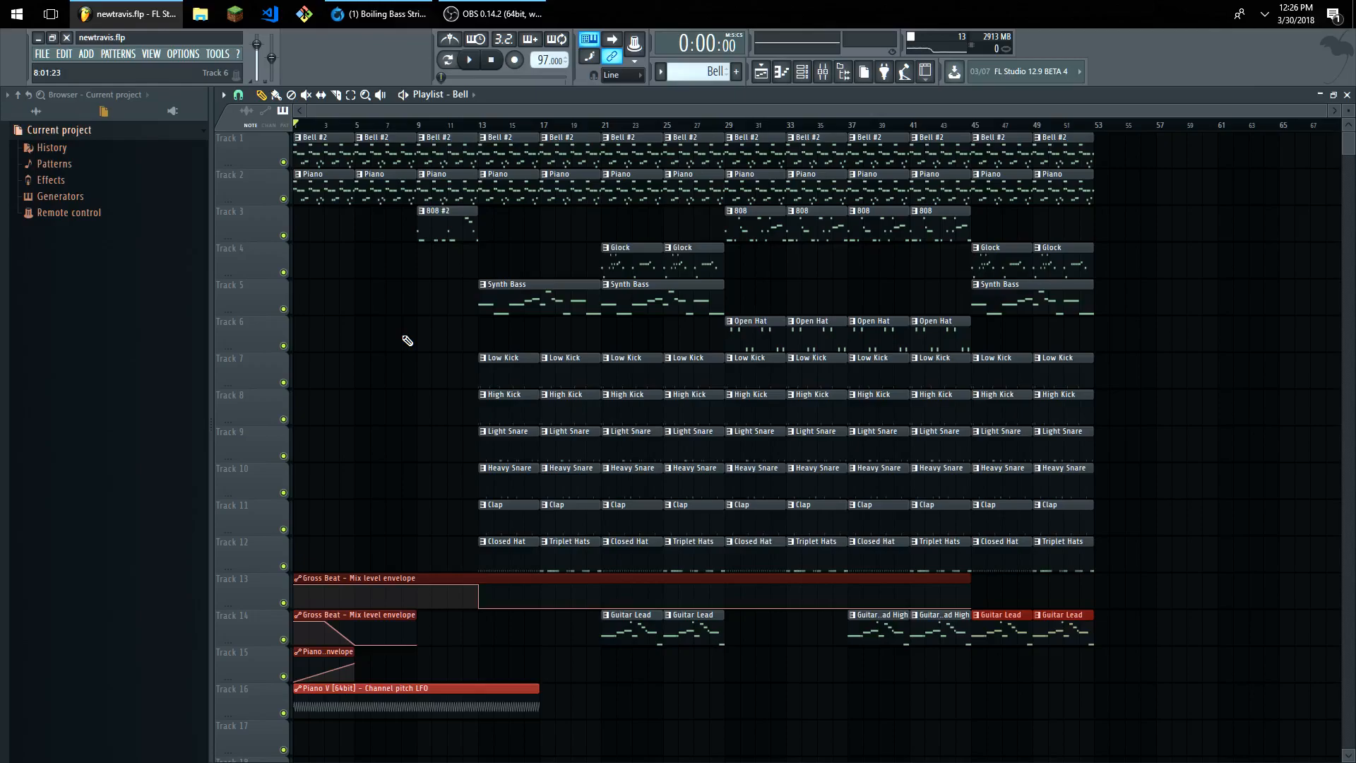
pyautogui.click(350, 94)
pyautogui.moveTo(378, 549); pyautogui.dragTo(376, 710)
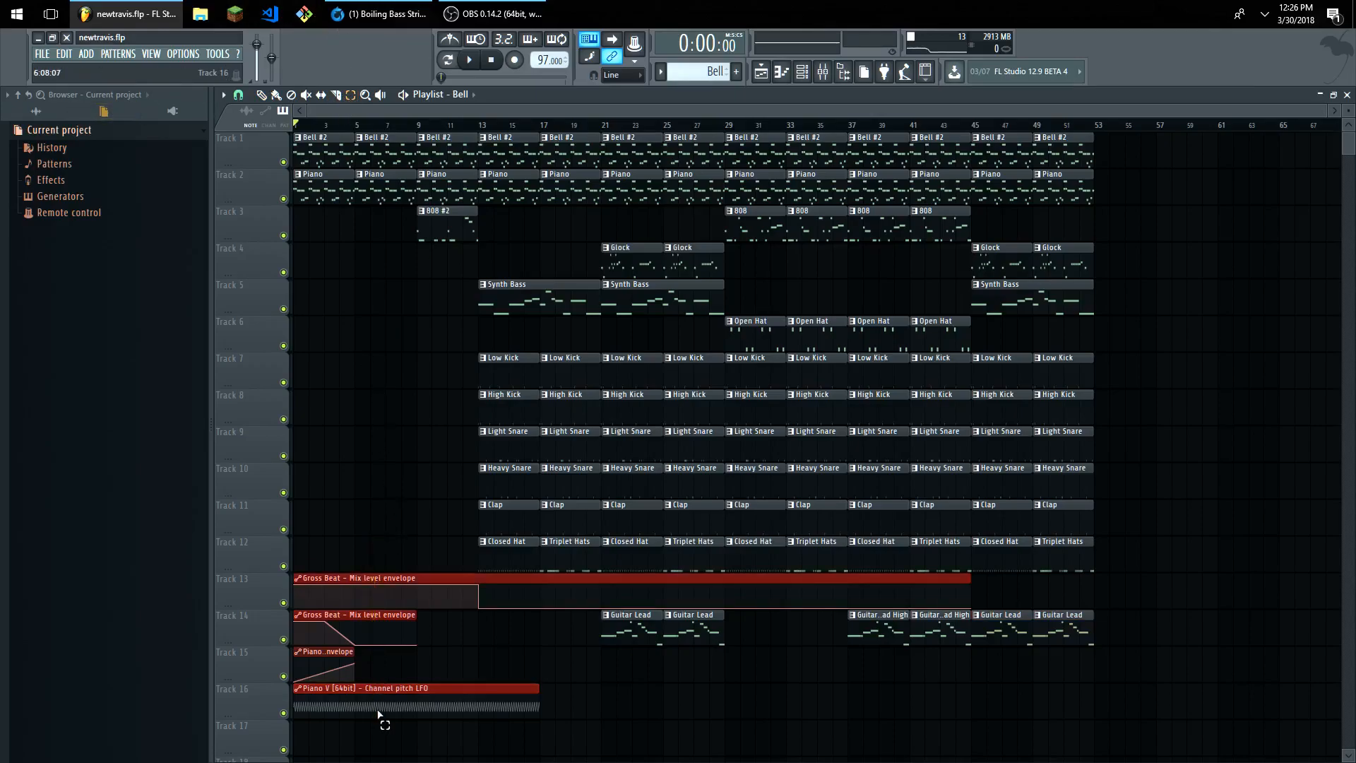
pyautogui.hotkey('shift', 'Down')
pyautogui.hotkey('shift', 'Down')
# Move all Guitar Lead and Guitar Lead High clips from Track 14 up to Track 13.
pyautogui.scroll(-5, 379, 715)
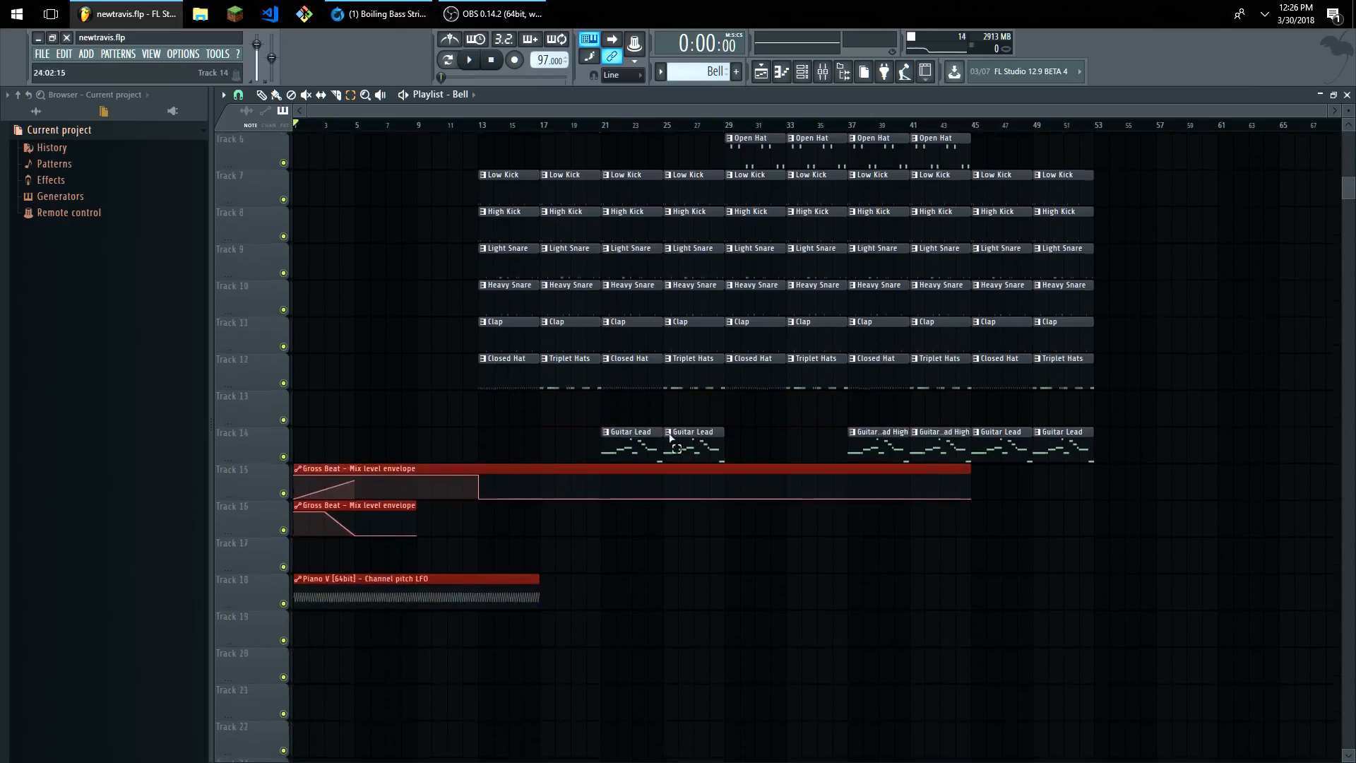
pyautogui.moveTo(1070, 456); pyautogui.dragTo(586, 435)
pyautogui.hotkey('shift', 'Up')
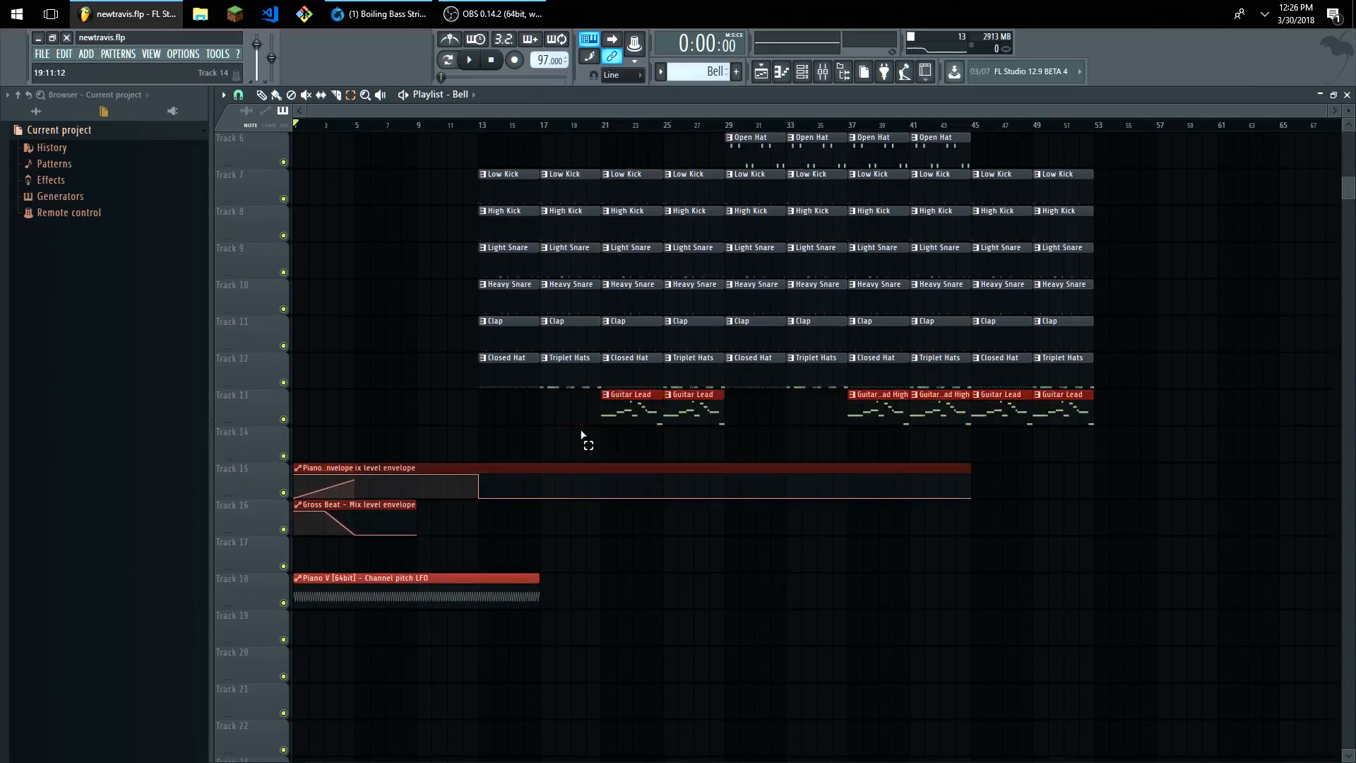
# Extend the Piano V channel pitch LFO clip on Track 18 to the arrangement's end at bar 53.
pyautogui.click(587, 566)
pyautogui.moveTo(549, 584); pyautogui.dragTo(1094, 581)
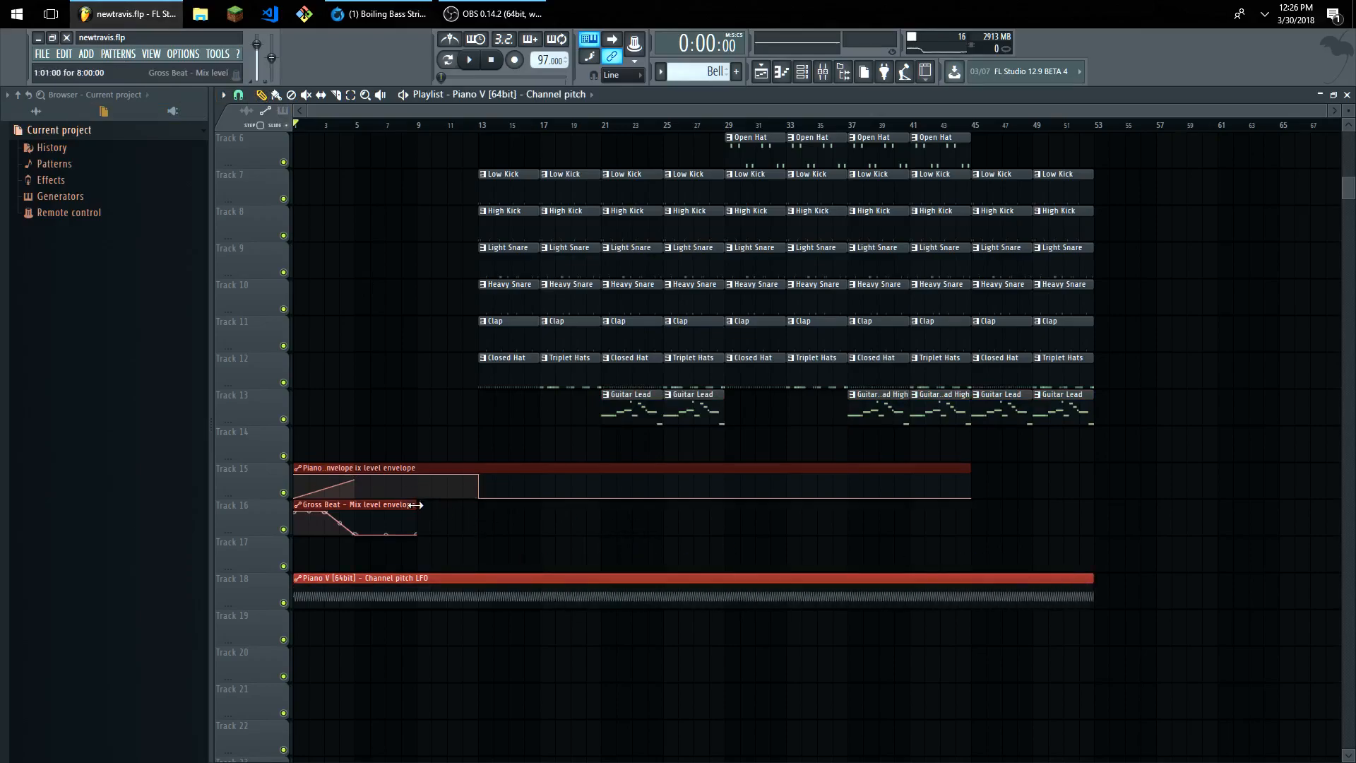
# Move the Piano channel volume envelope clip from Track 15 up to Track 14.
pyautogui.click(329, 462)
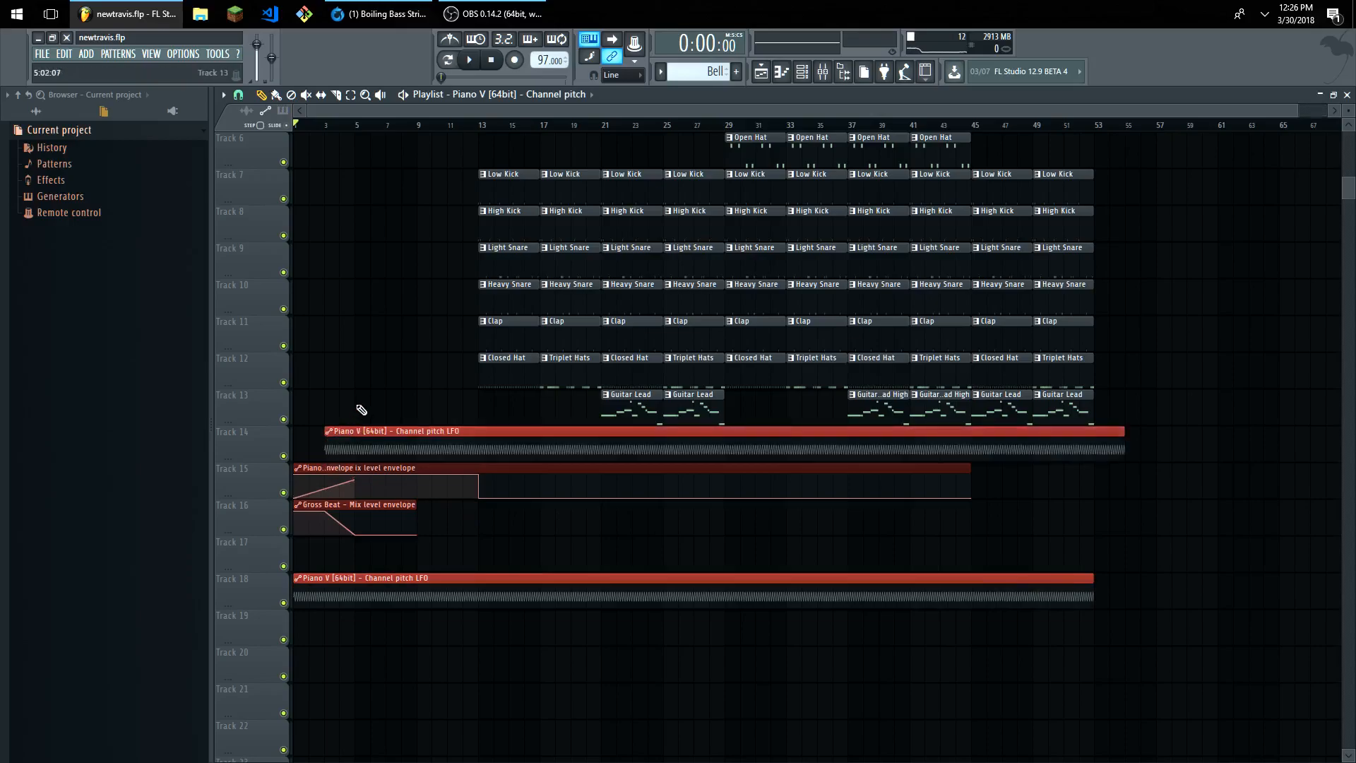
pyautogui.rightClick(351, 438)
pyautogui.moveTo(337, 466); pyautogui.dragTo(336, 442)
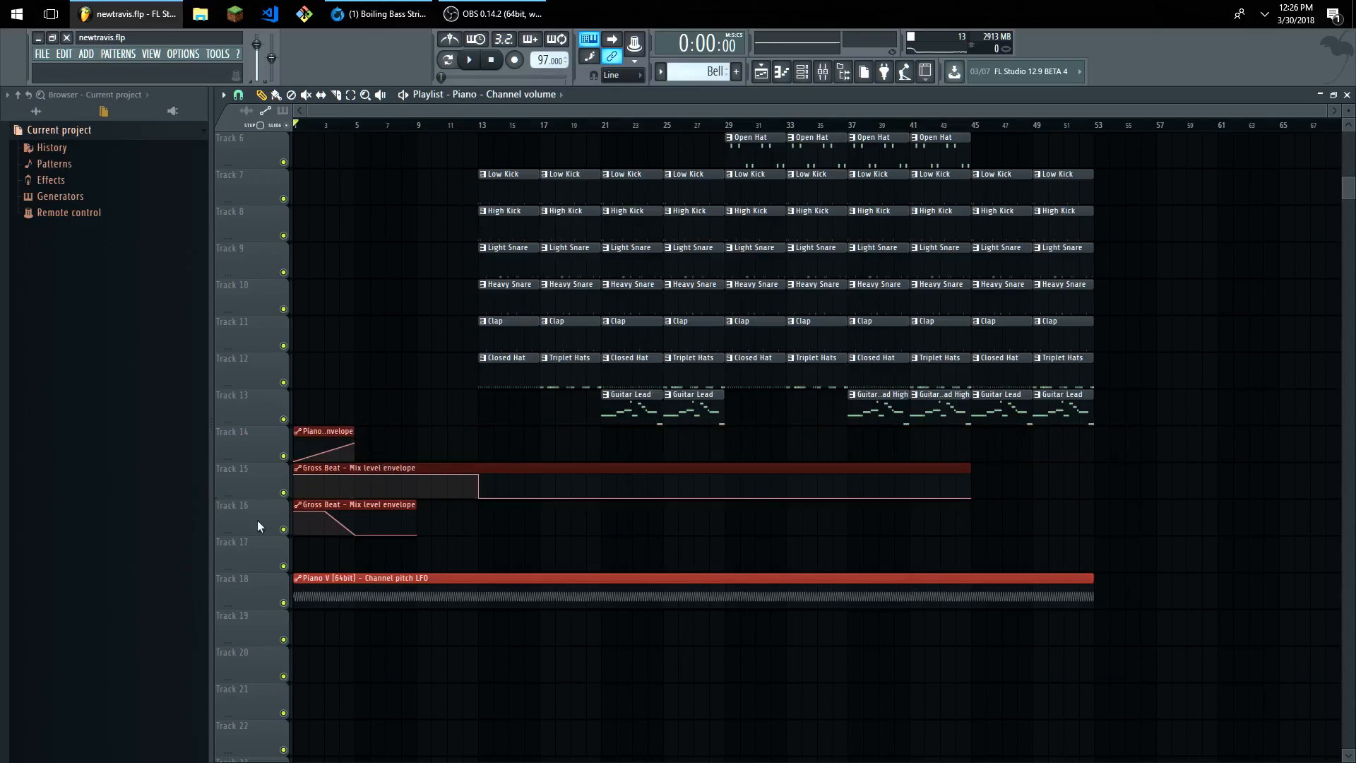
# Extend the Gross Beat mix level envelope on Track 15 to bar 53, raising its level again from bar 45.
pyautogui.scroll(2, 372, 469)
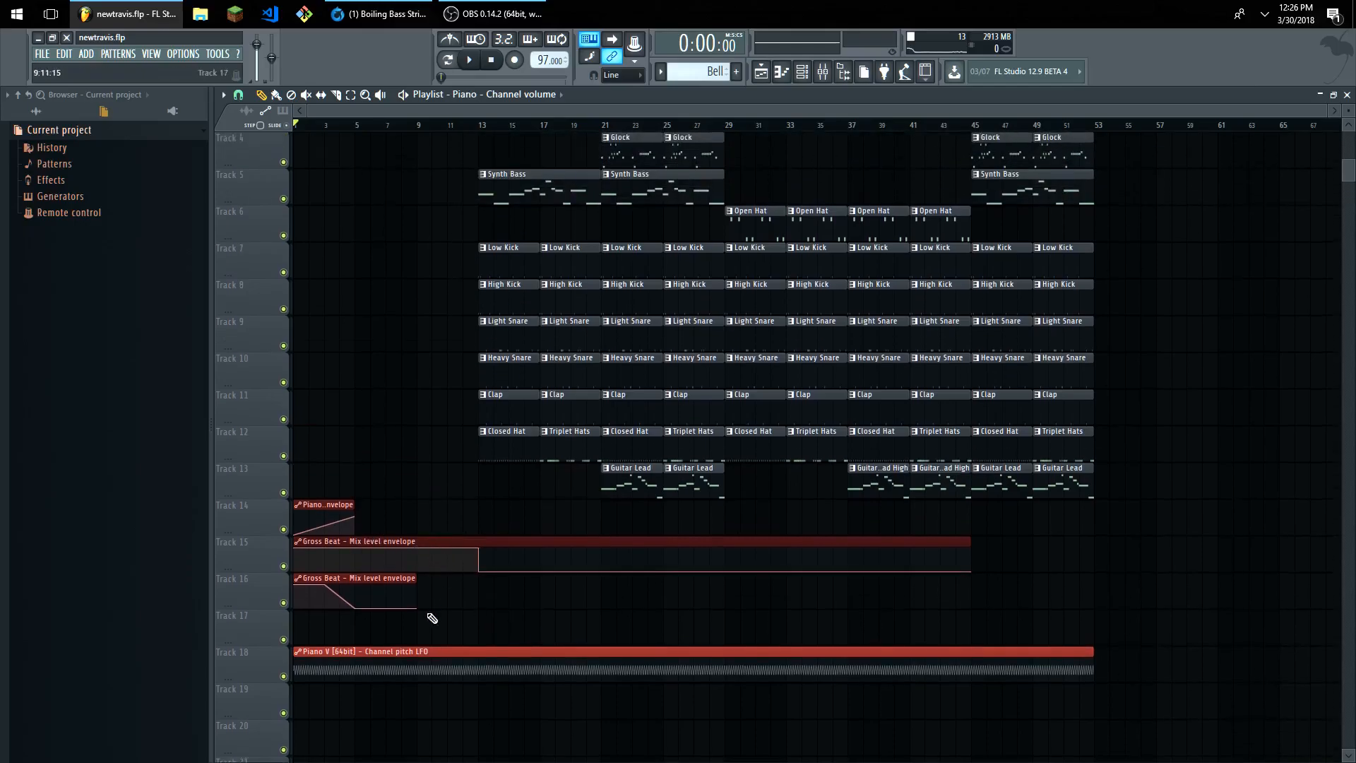
pyautogui.scroll(1, 424, 584)
pyautogui.scroll(1, 494, 626)
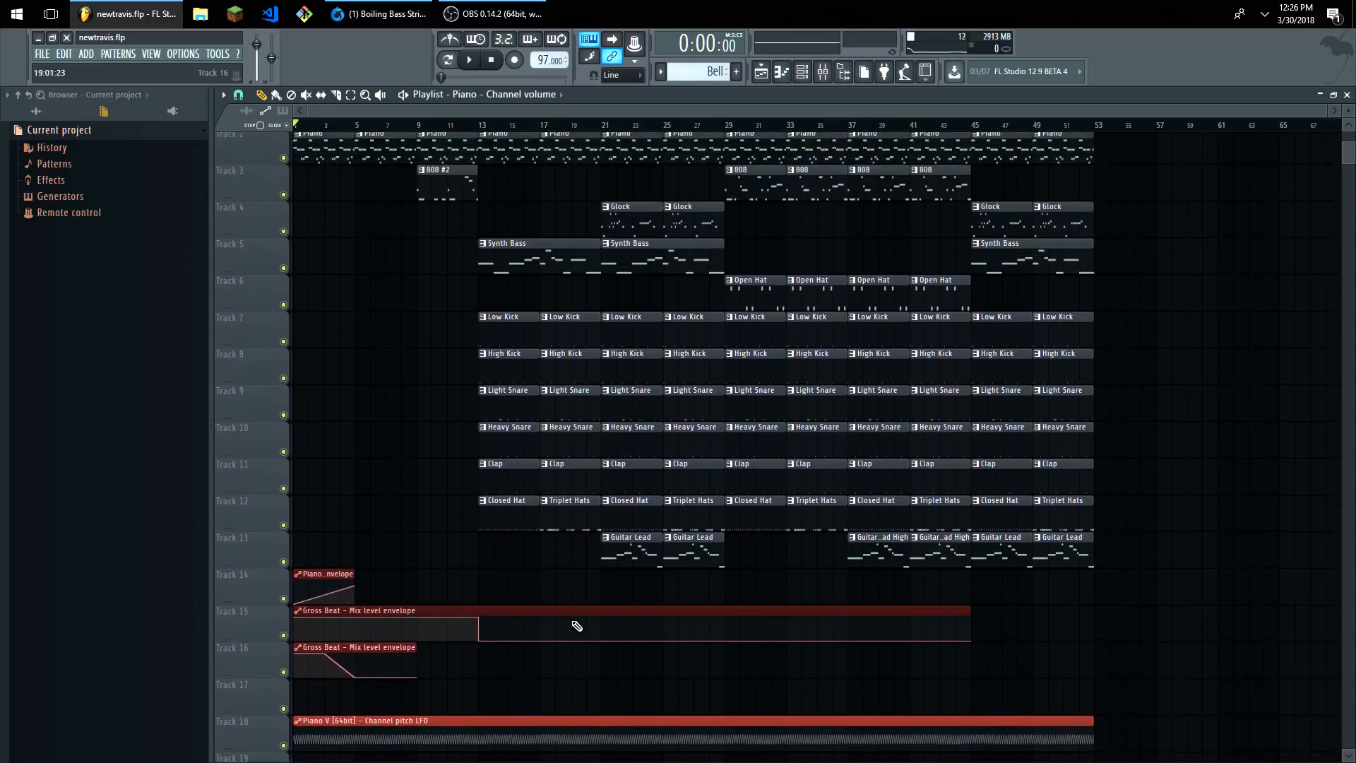
pyautogui.scroll(1, 678, 629)
pyautogui.scroll(-1, 904, 615)
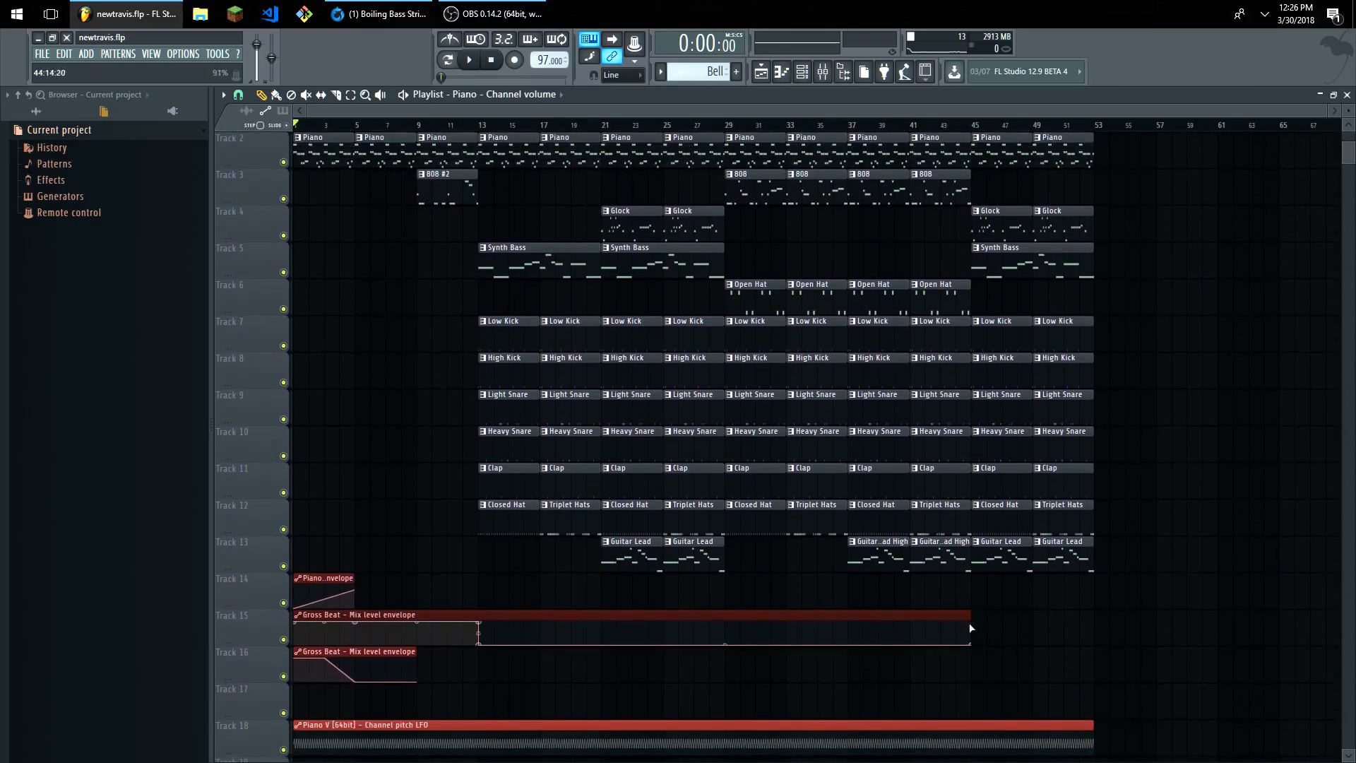
pyautogui.click(971, 627)
pyautogui.moveTo(979, 622); pyautogui.dragTo(1093, 621)
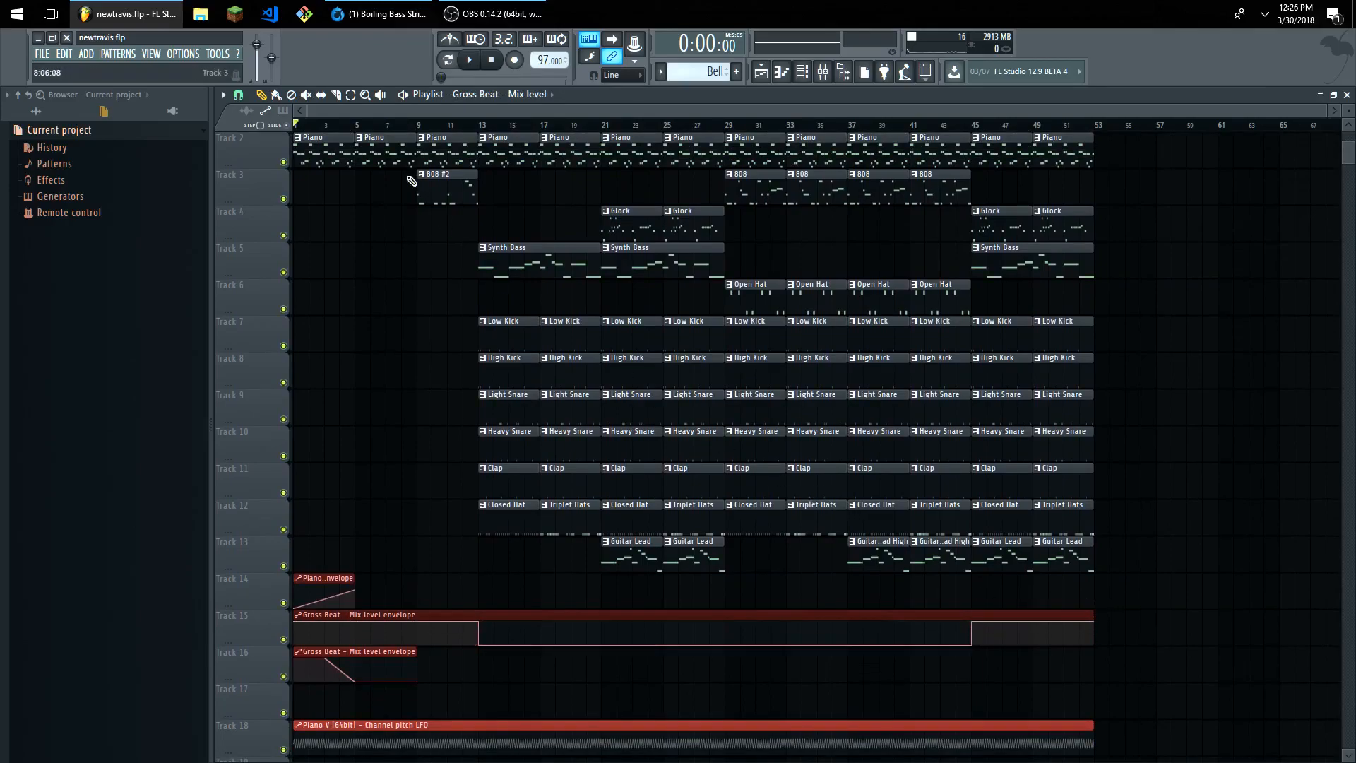
# Reopen the playlist, zoom in on the intro, and play the arrangement from the start before stopping playback.
pyautogui.scroll(1, 459, 148)
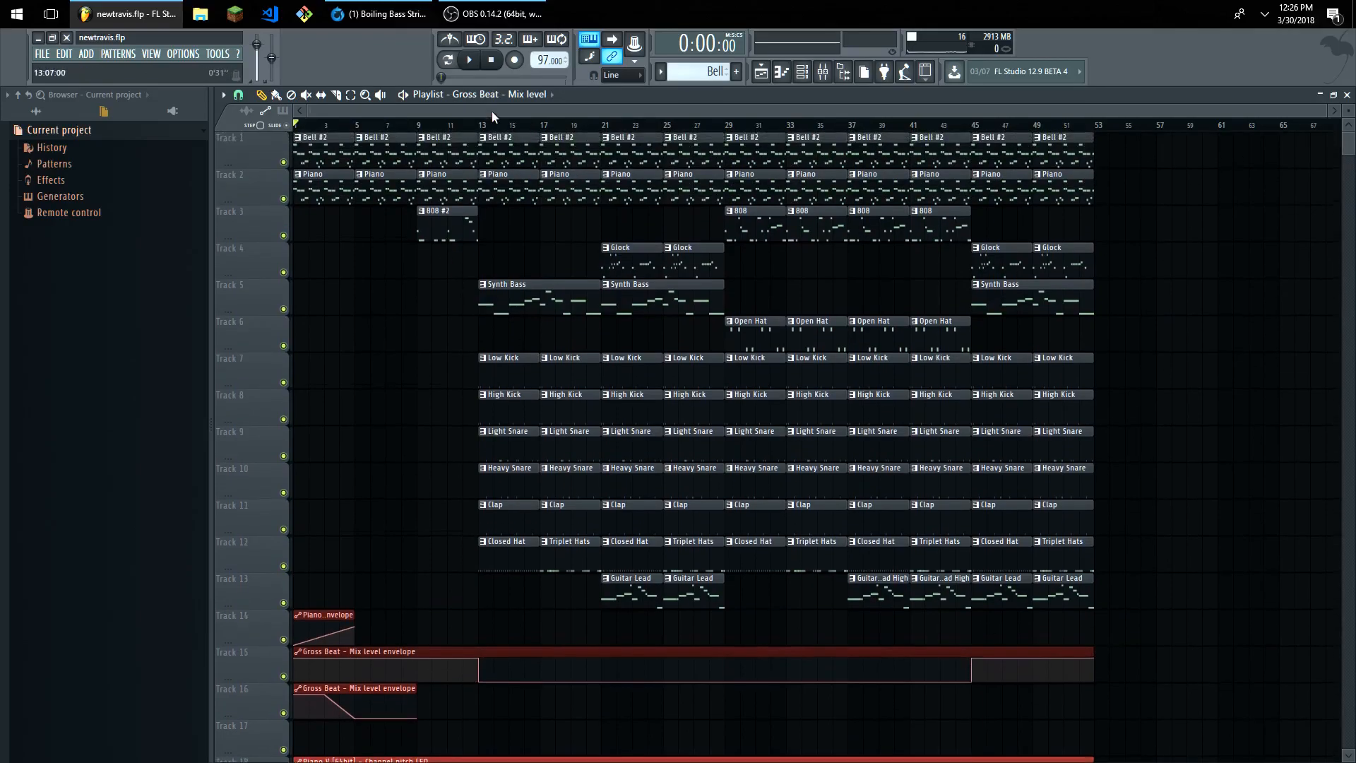
pyautogui.click(1346, 95)
pyautogui.click(1346, 95)
pyautogui.click(150, 54)
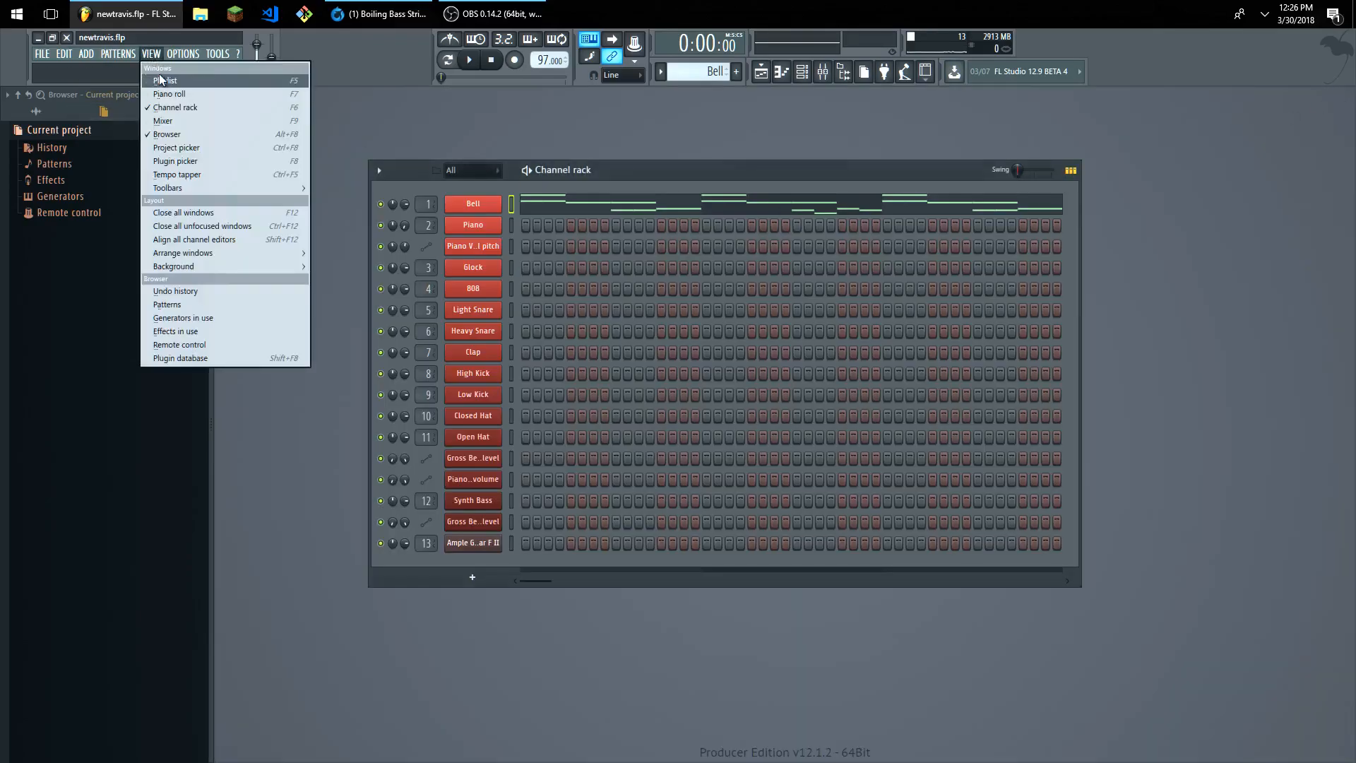
pyautogui.click(166, 69)
pyautogui.scroll(1, 490, 129)
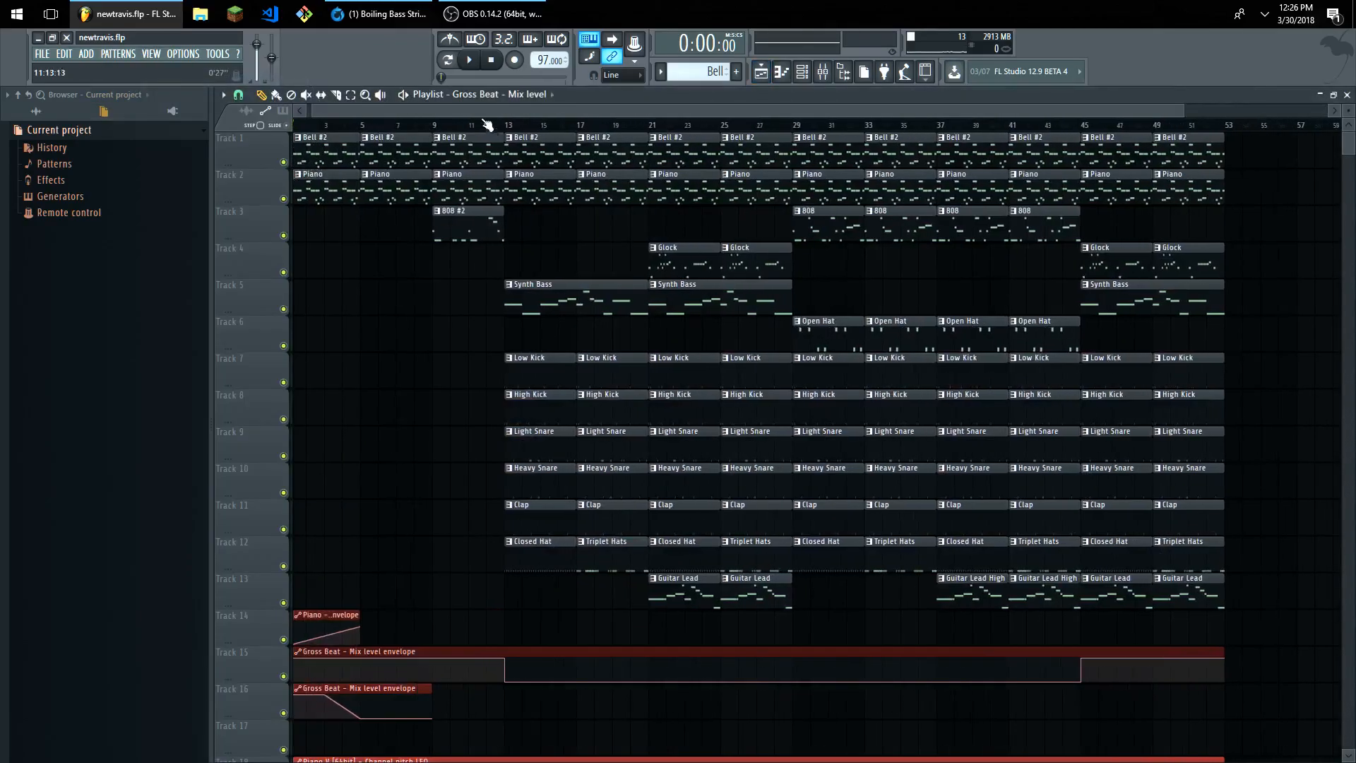
pyautogui.scroll(3, 464, 122)
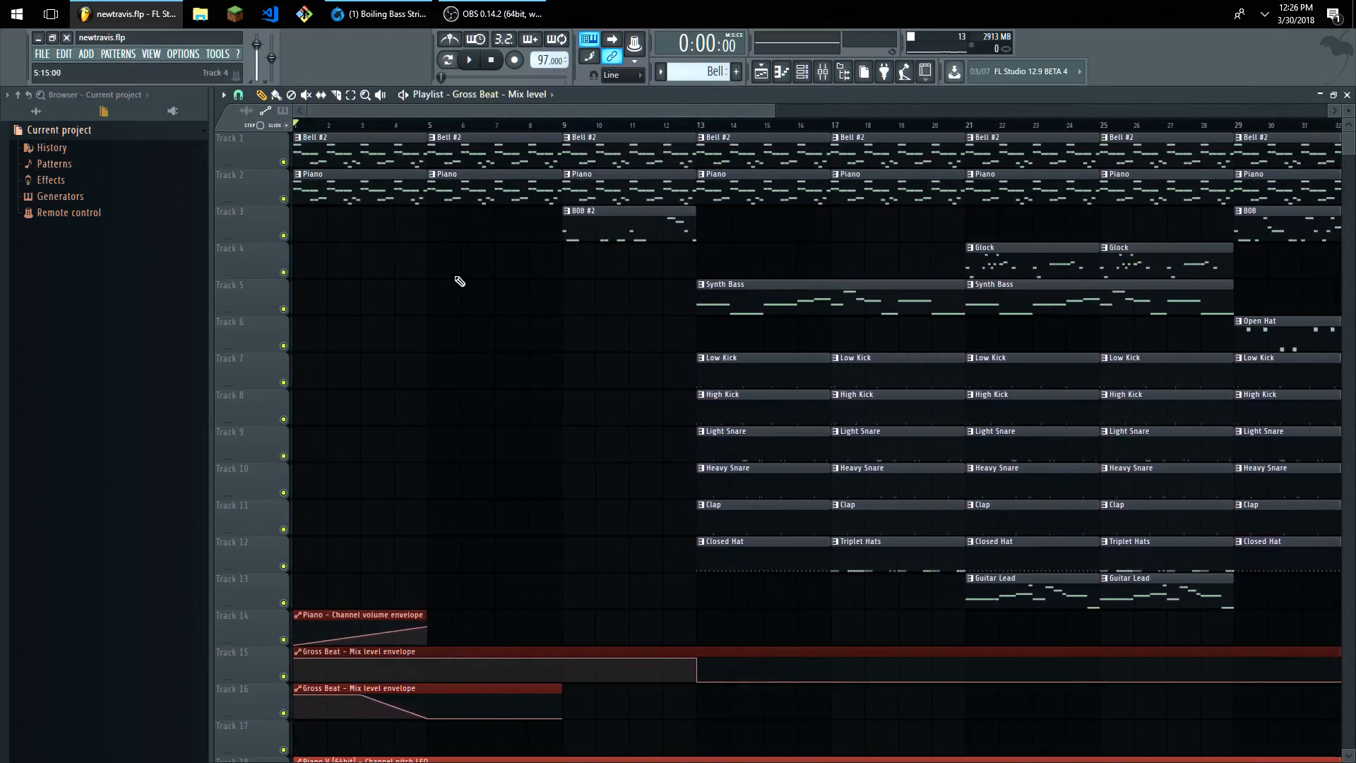
pyautogui.click(469, 59)
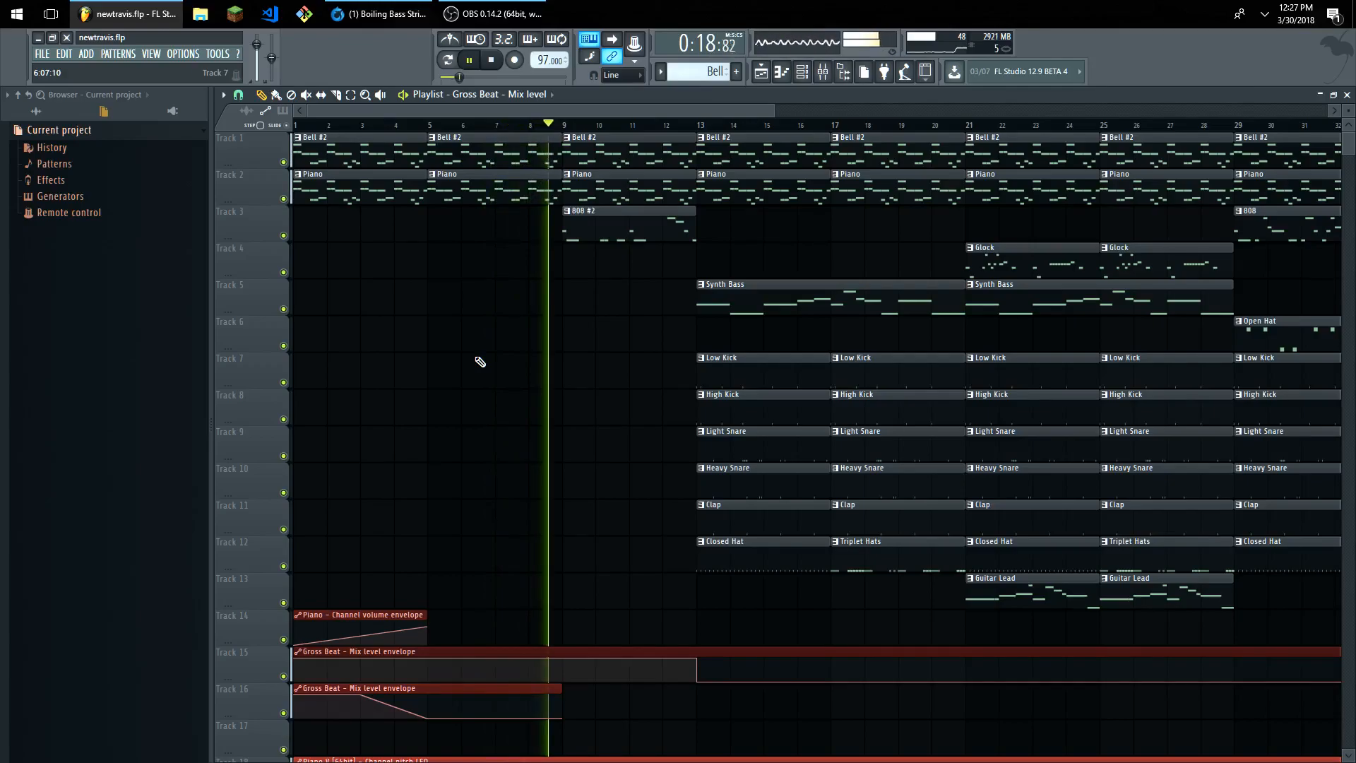
pyautogui.press('space')
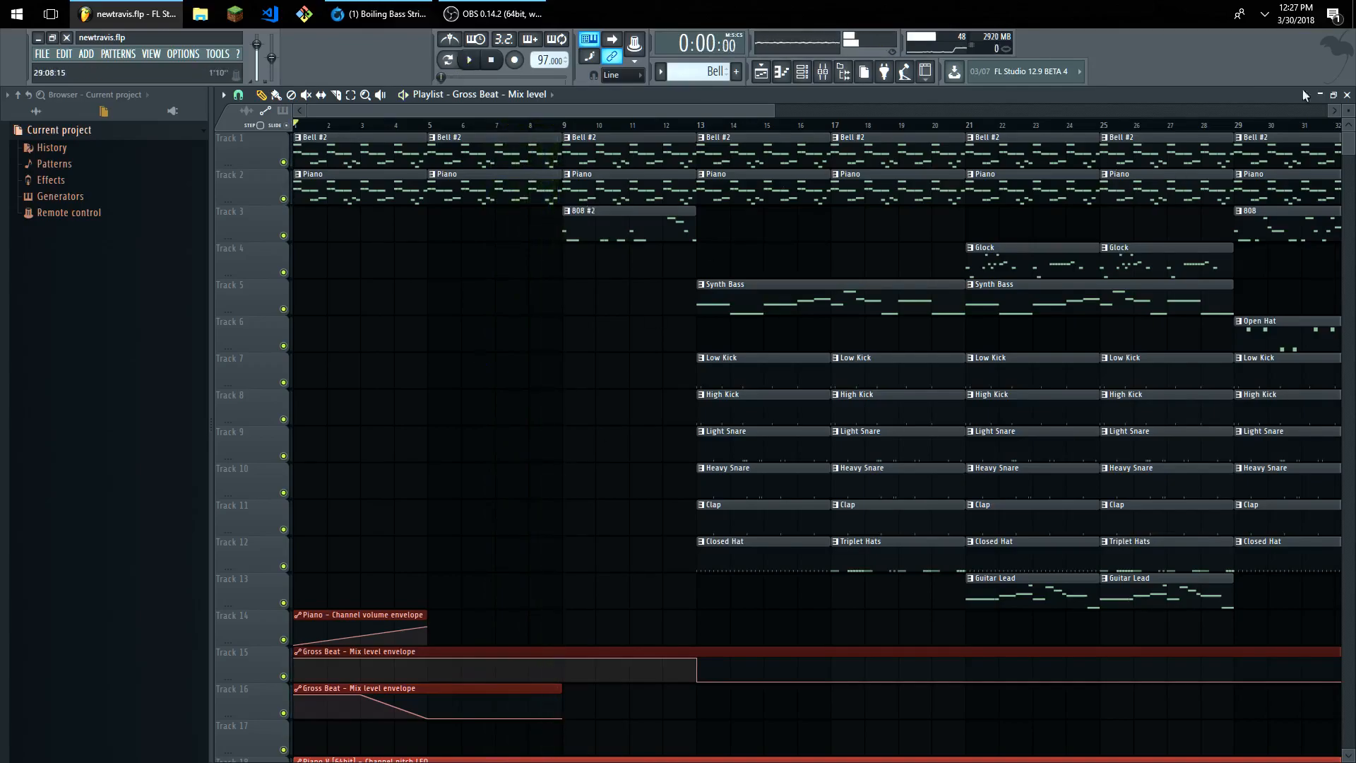
# Close the playlist and examine the FX, B and A pages of the Bell channel's Omnisphere patch.
pyautogui.click(1348, 94)
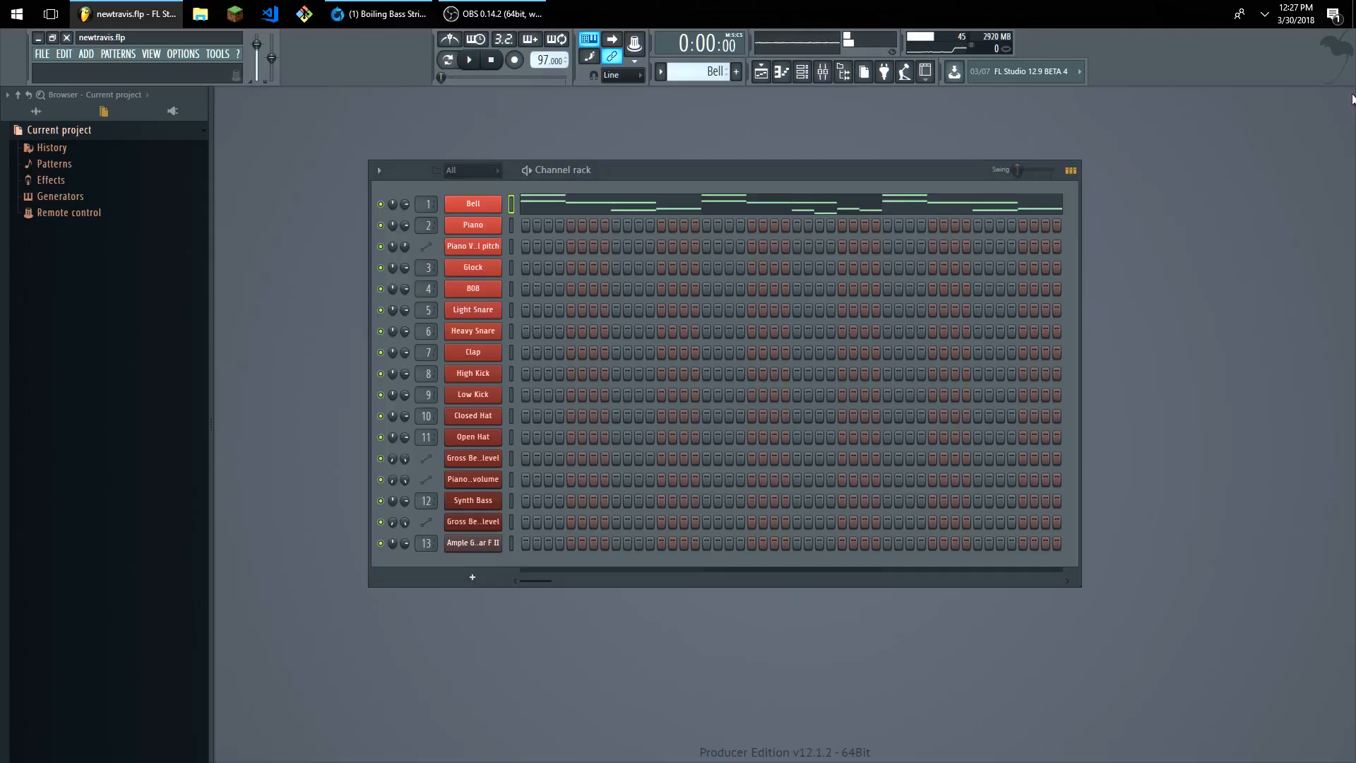
pyautogui.click(476, 212)
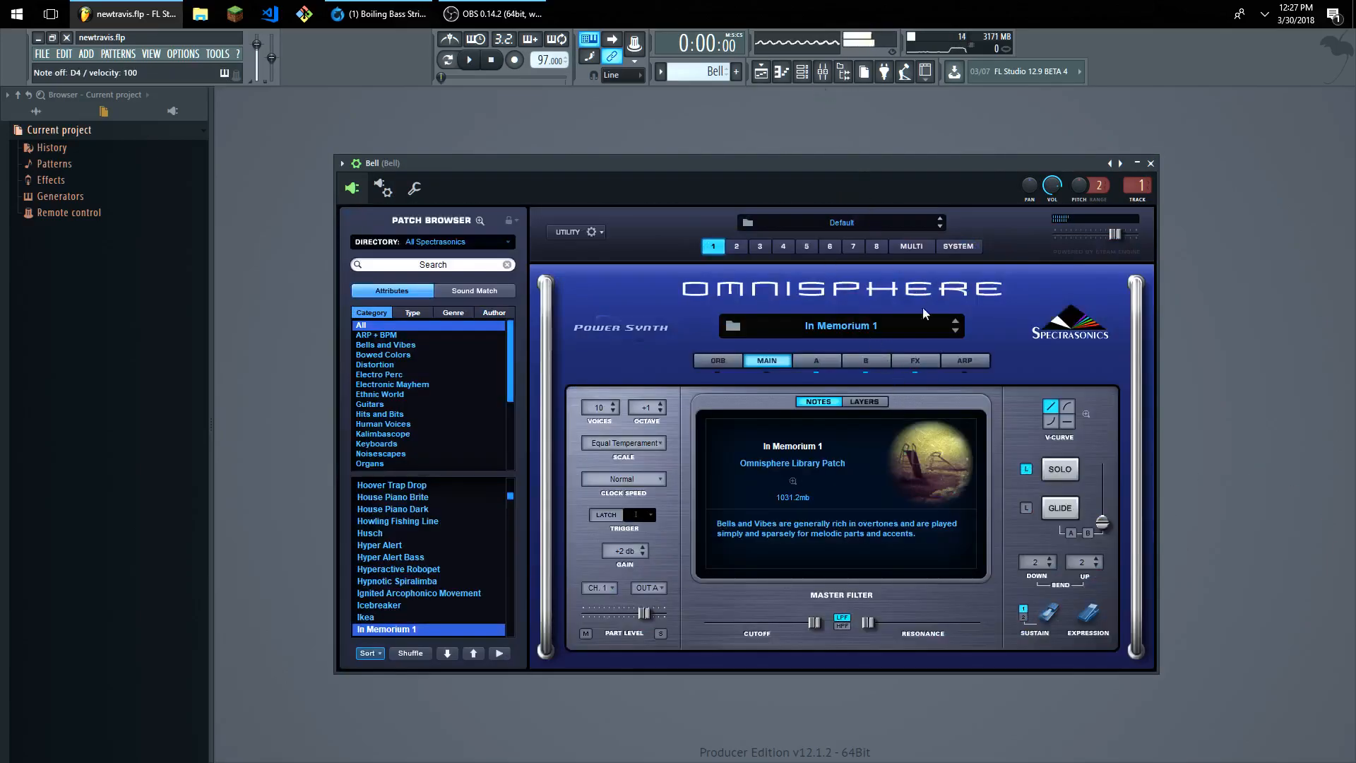
pyautogui.click(916, 361)
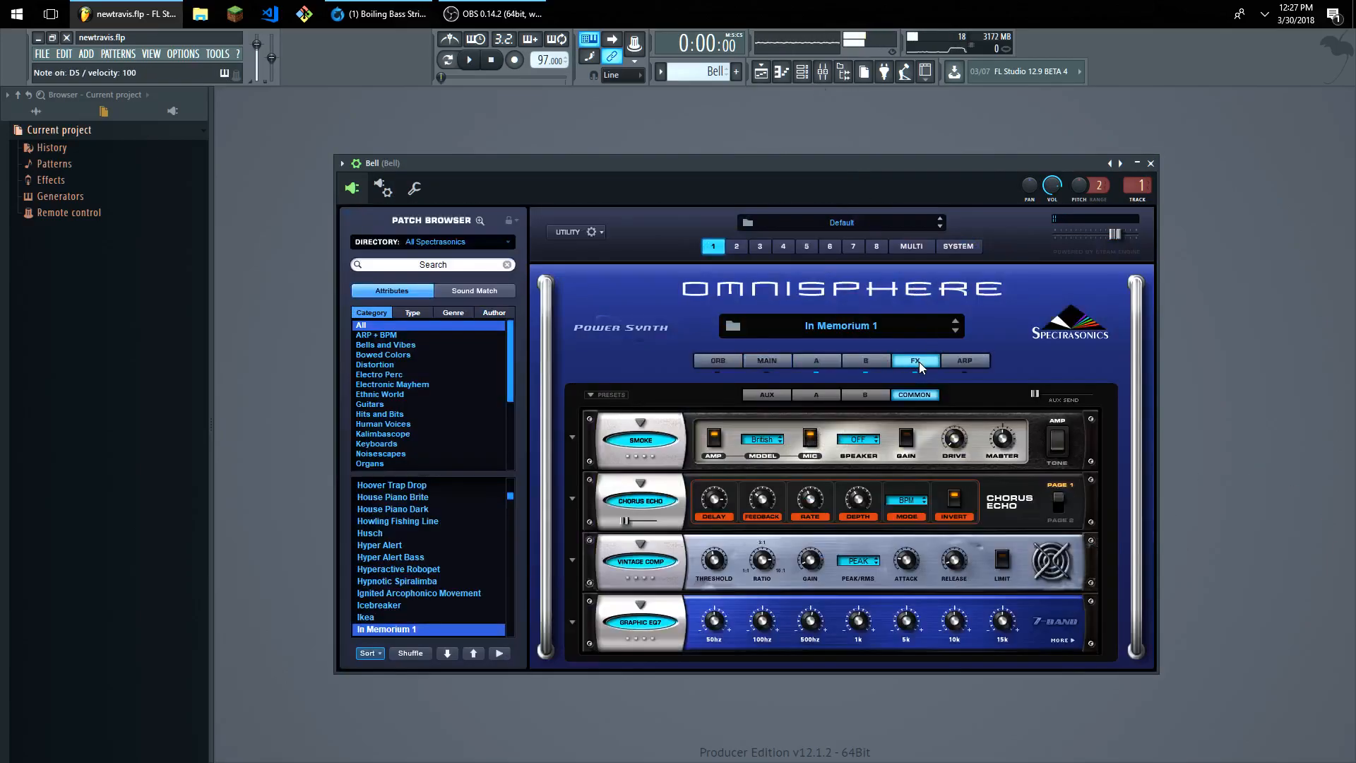
pyautogui.click(864, 362)
pyautogui.click(822, 361)
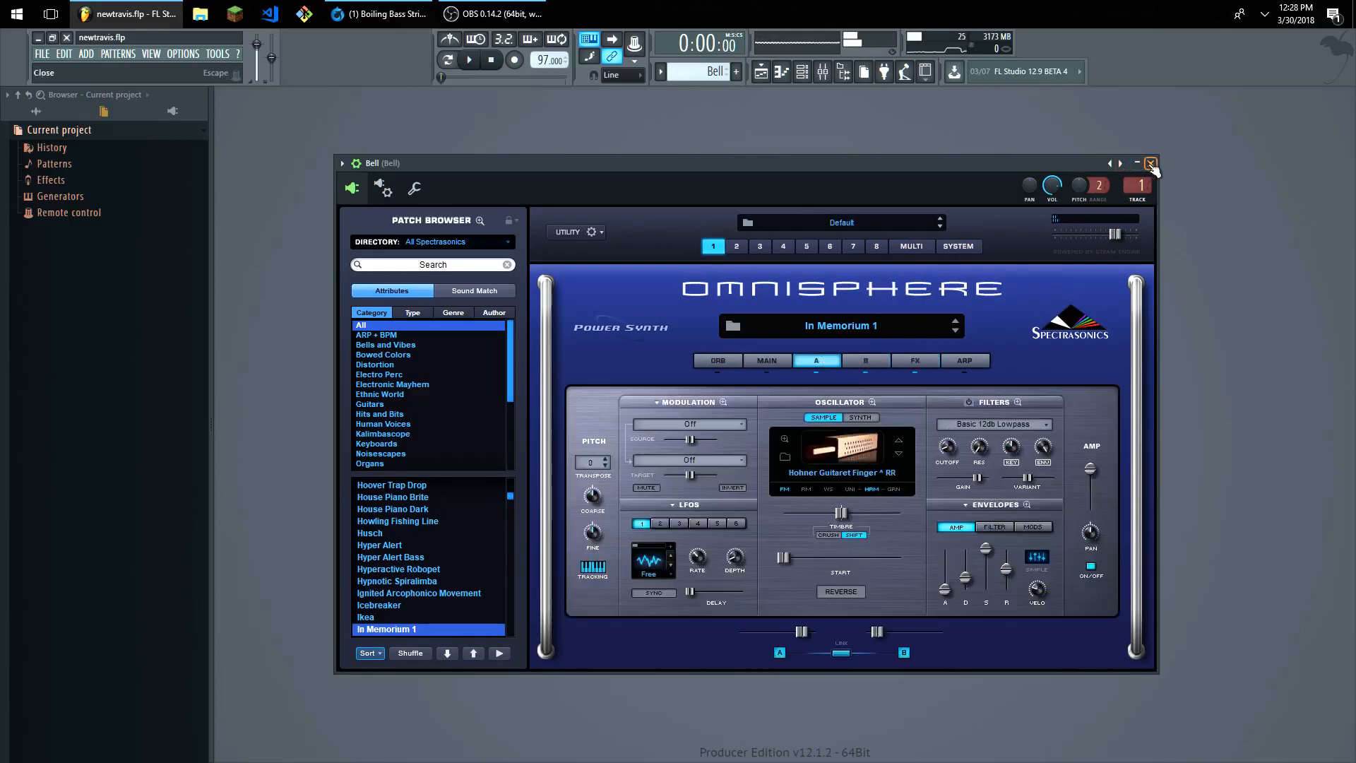
# Audition a few notes on the Bell patch and close the Omnisphere window.
pyautogui.press('j')
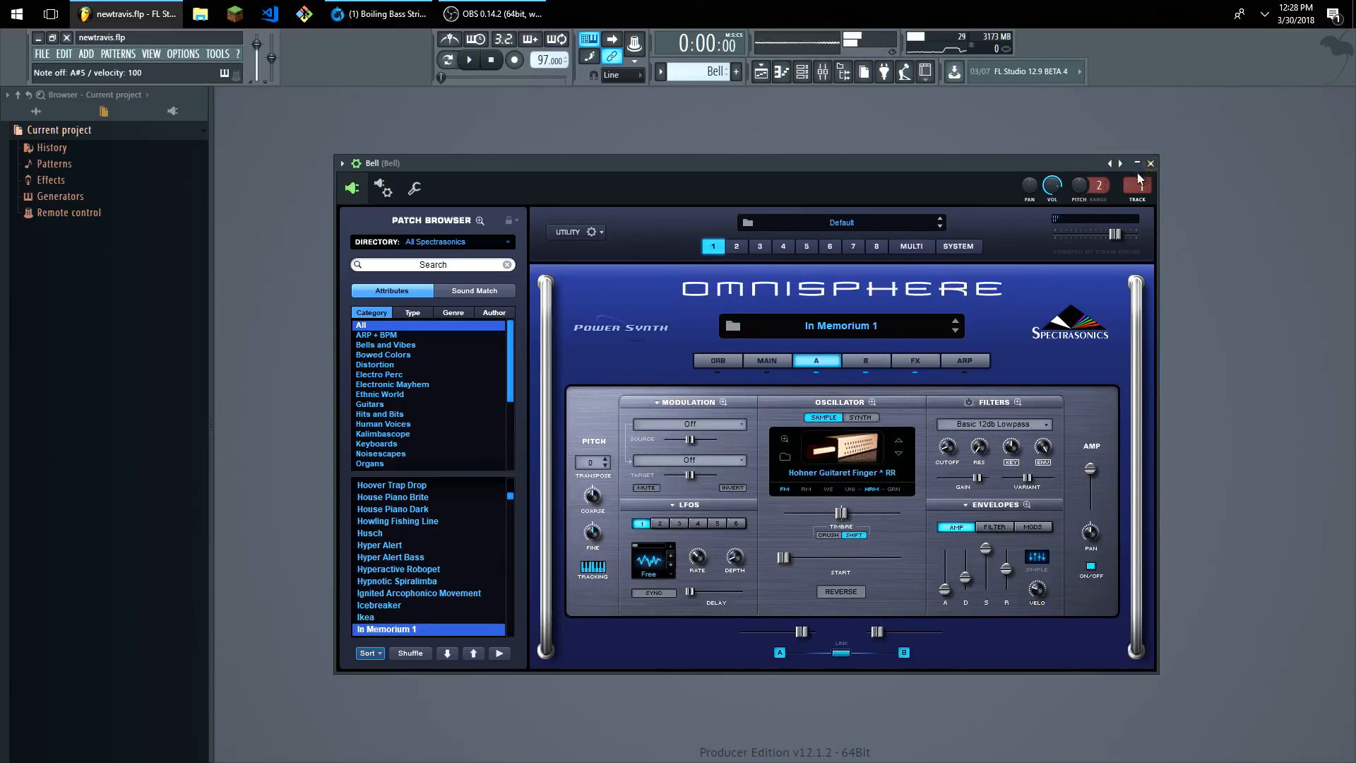
pyautogui.press('j')
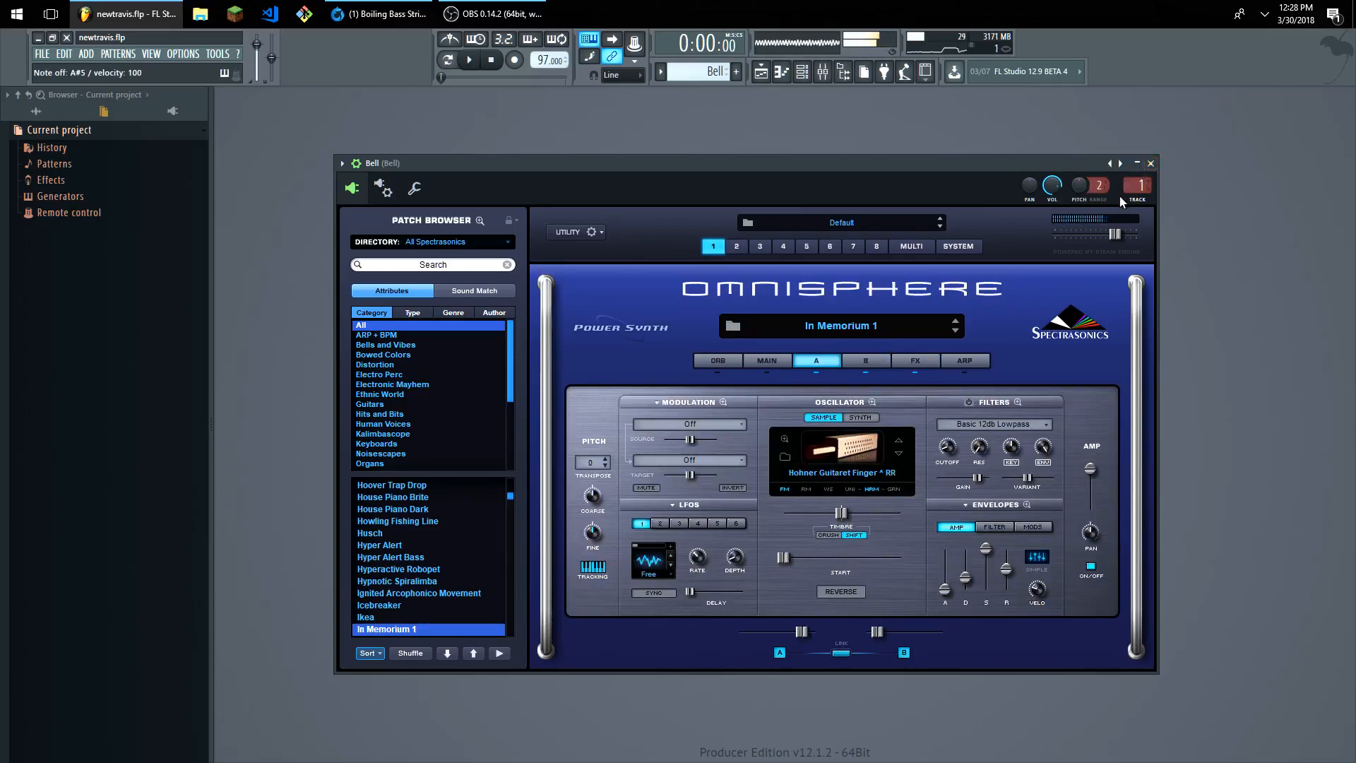
pyautogui.press('c')
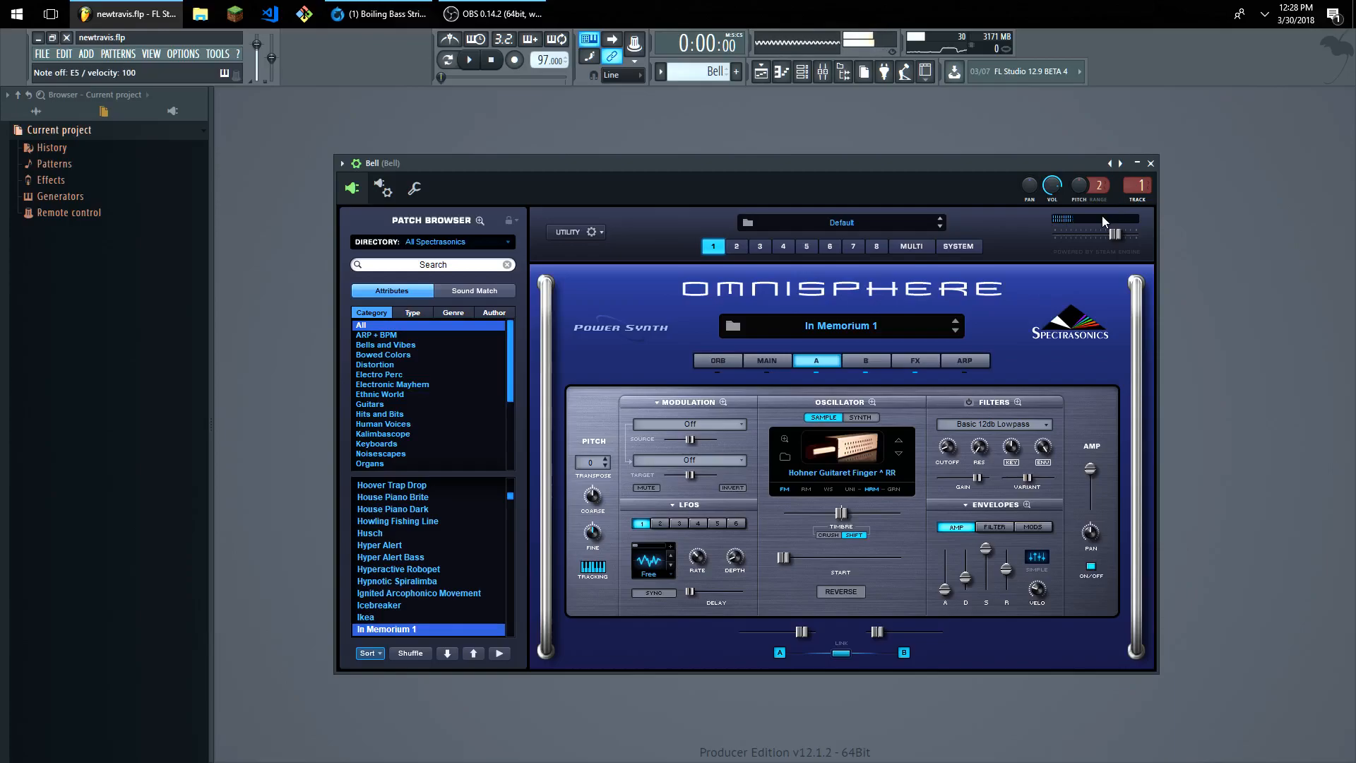
pyautogui.click(1151, 163)
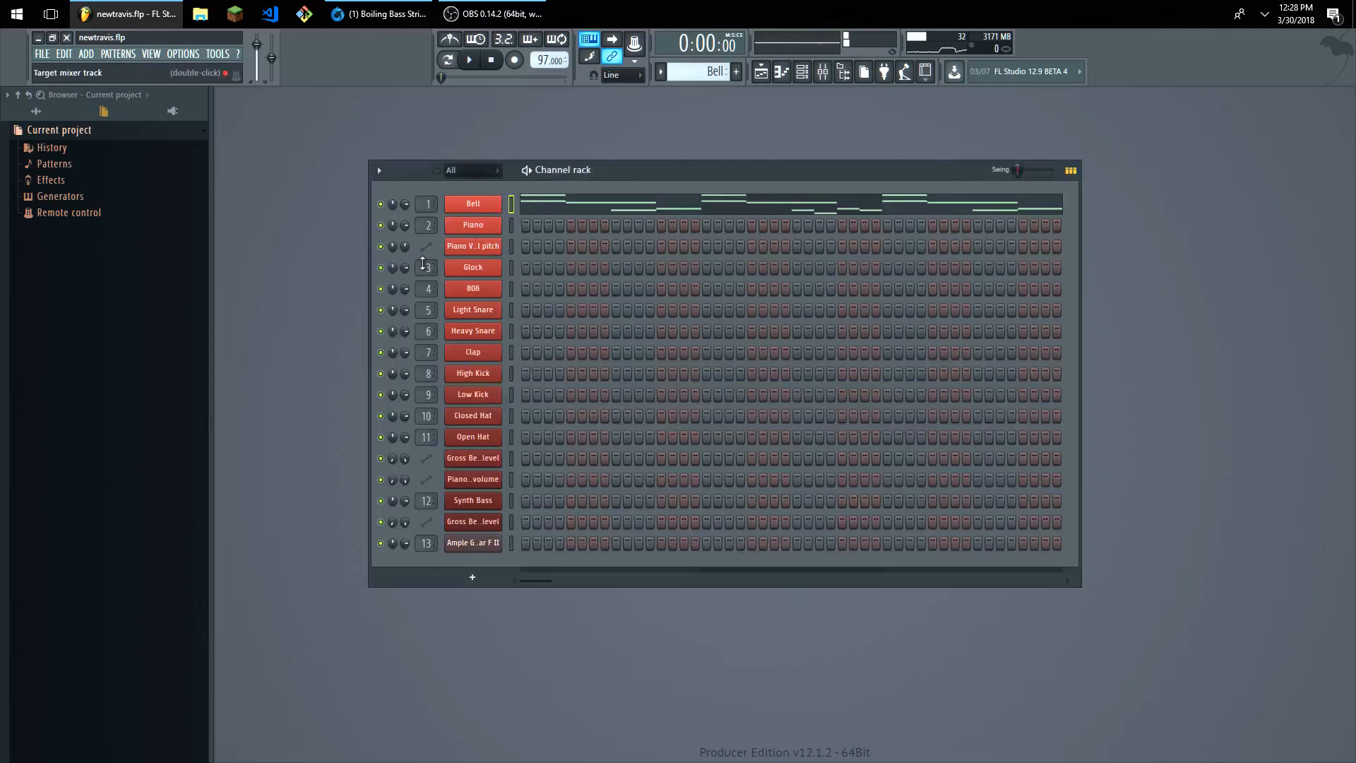
# Open the Piano channel's notes in the piano roll and audition the E5 key.
pyautogui.rightClick(466, 228)
pyautogui.click(518, 226)
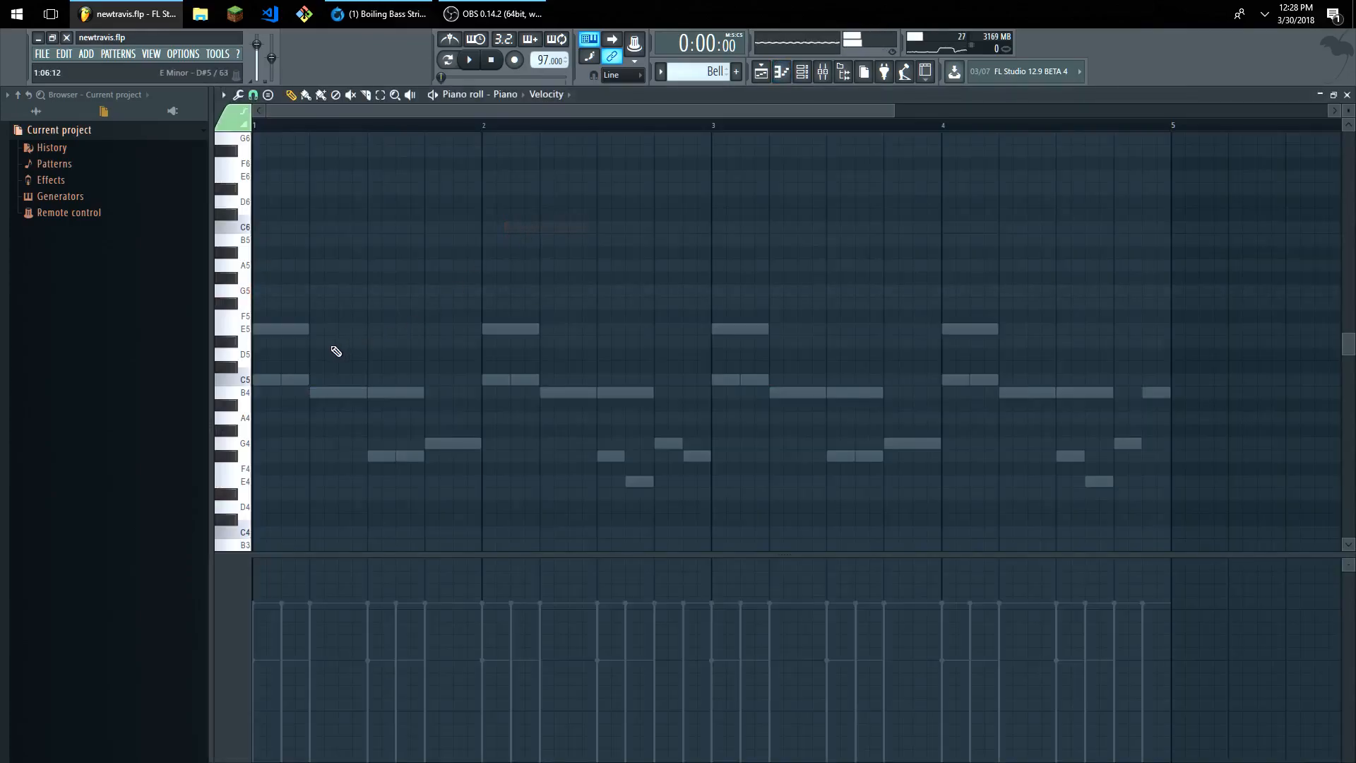
pyautogui.click(246, 330)
pyautogui.click(246, 329)
# Open the mixer at full size and examine the Bell track's Gross Beat and FabFilter Pro-Q 2 effects.
pyautogui.click(150, 55)
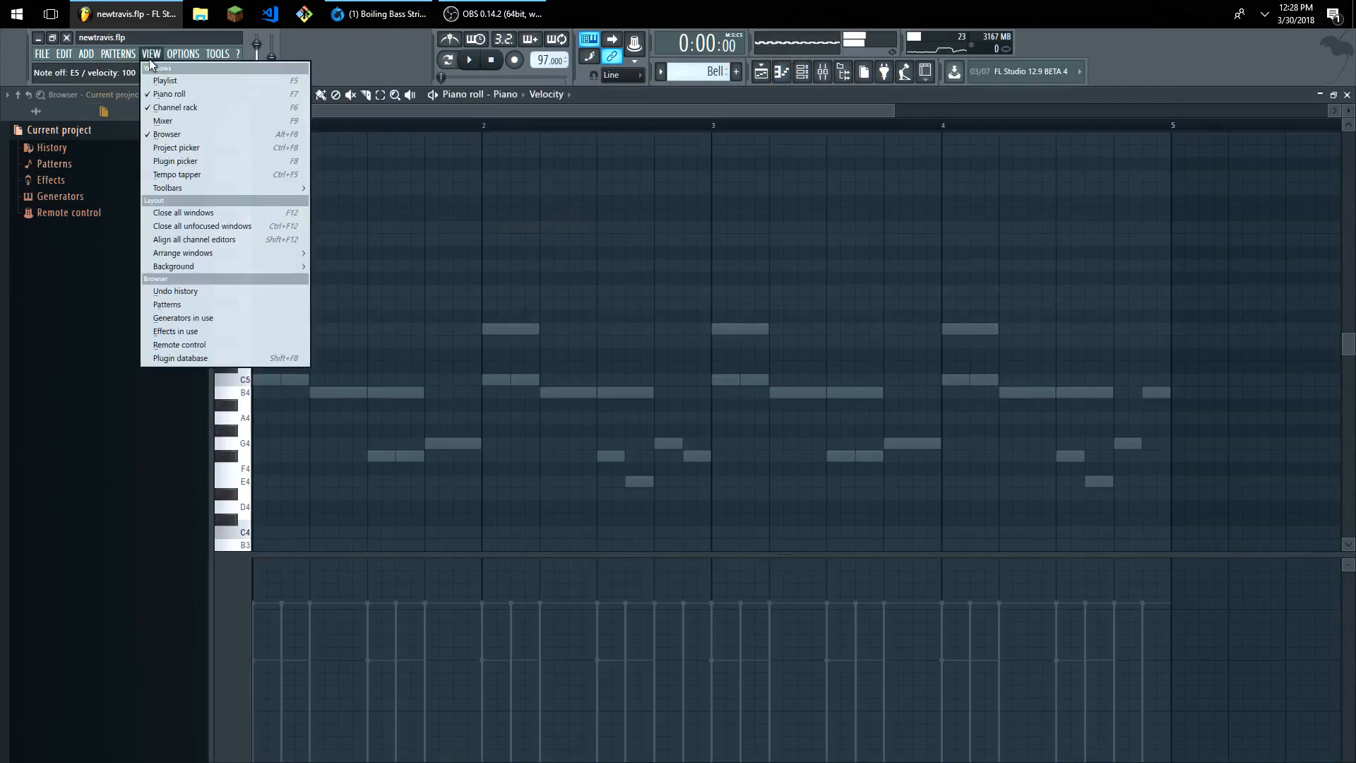
pyautogui.click(163, 121)
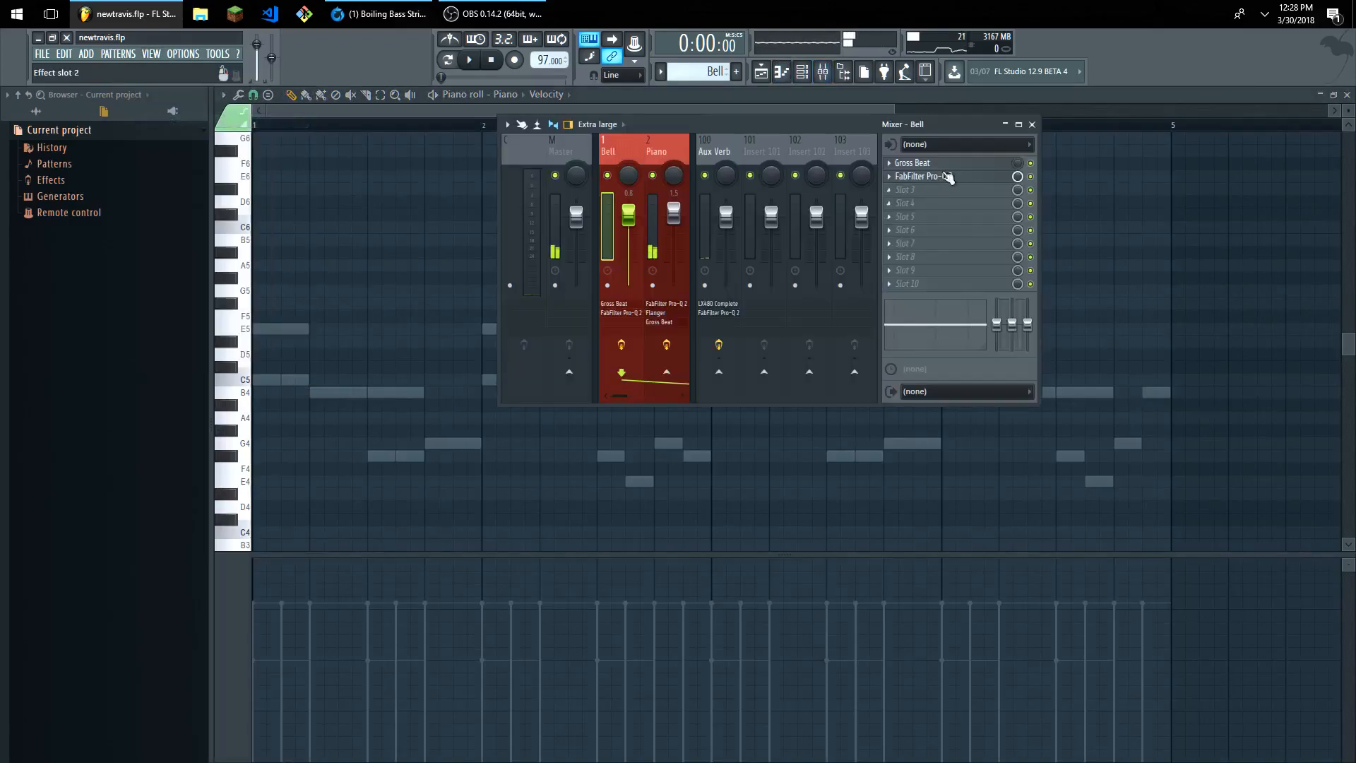
pyautogui.click(1018, 125)
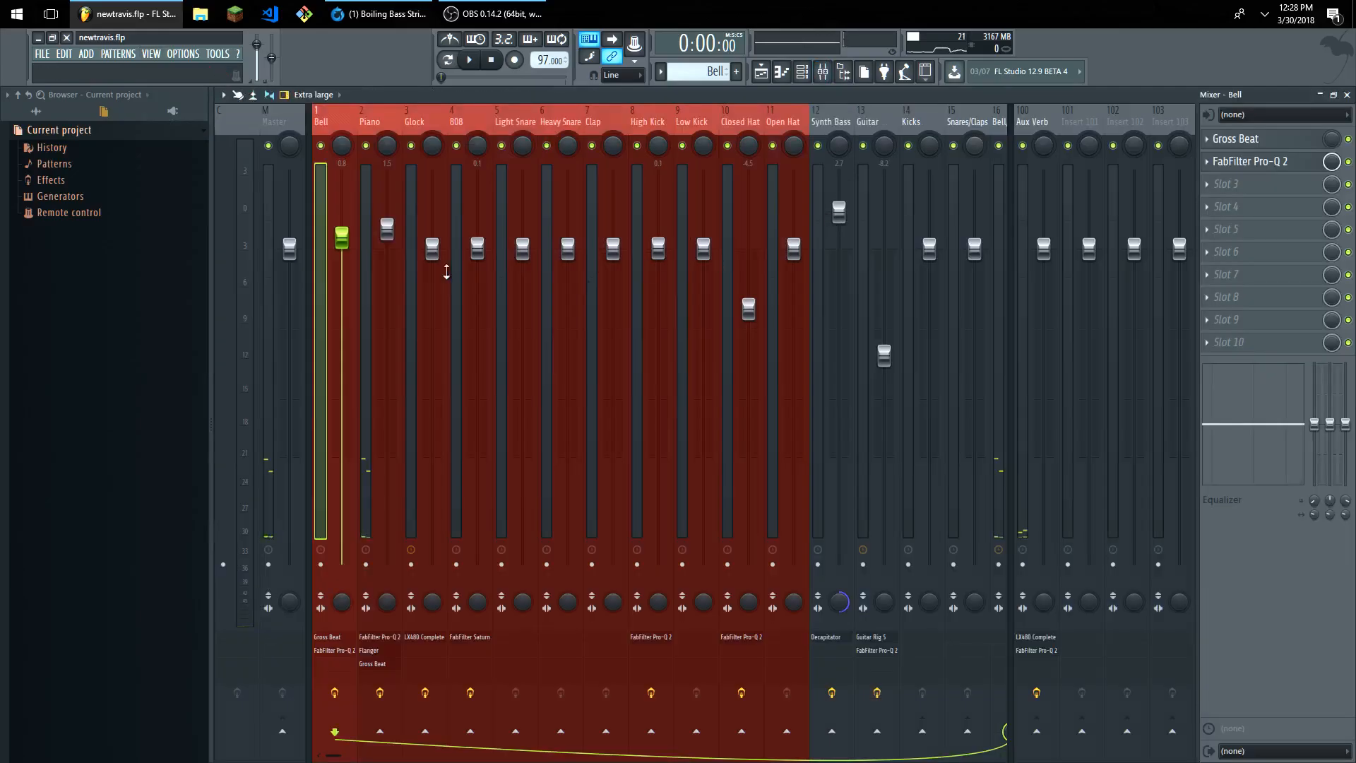
pyautogui.click(1236, 138)
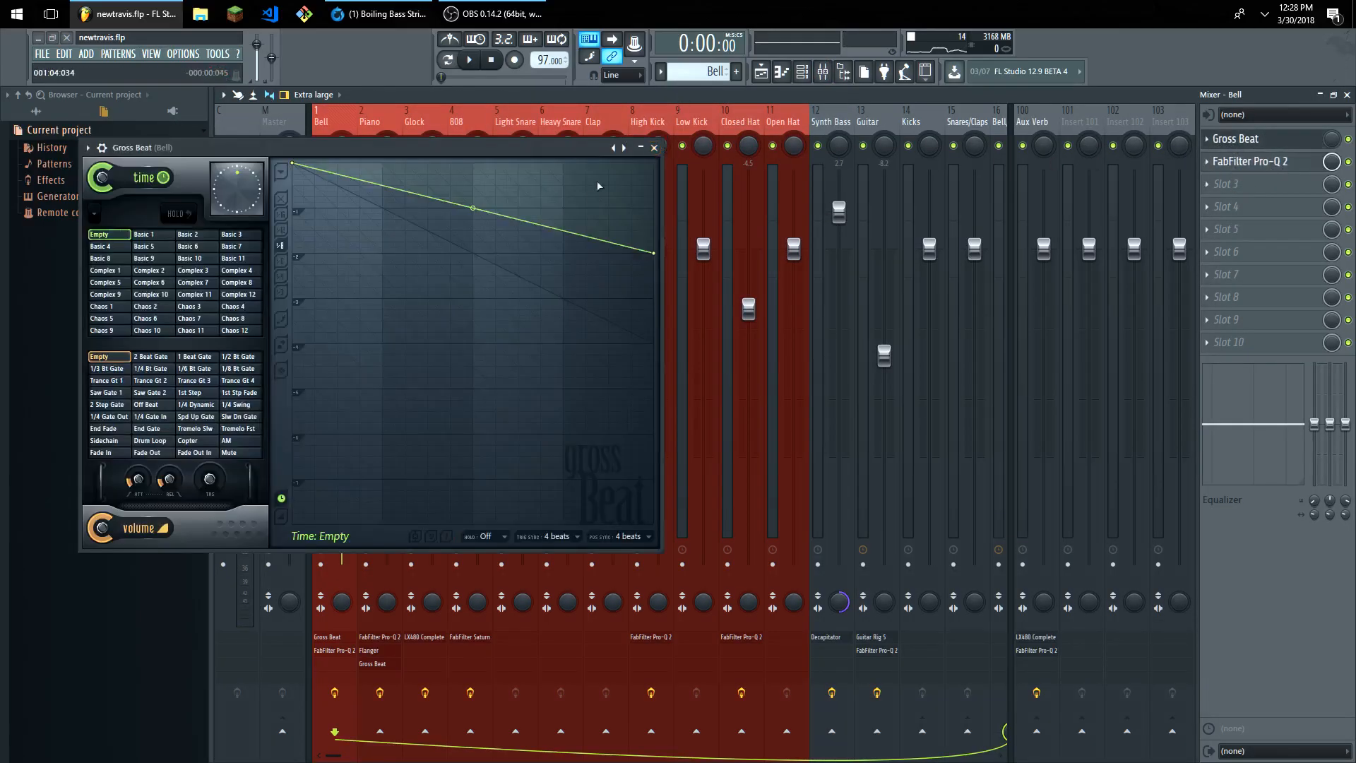
pyautogui.click(654, 148)
pyautogui.click(1229, 163)
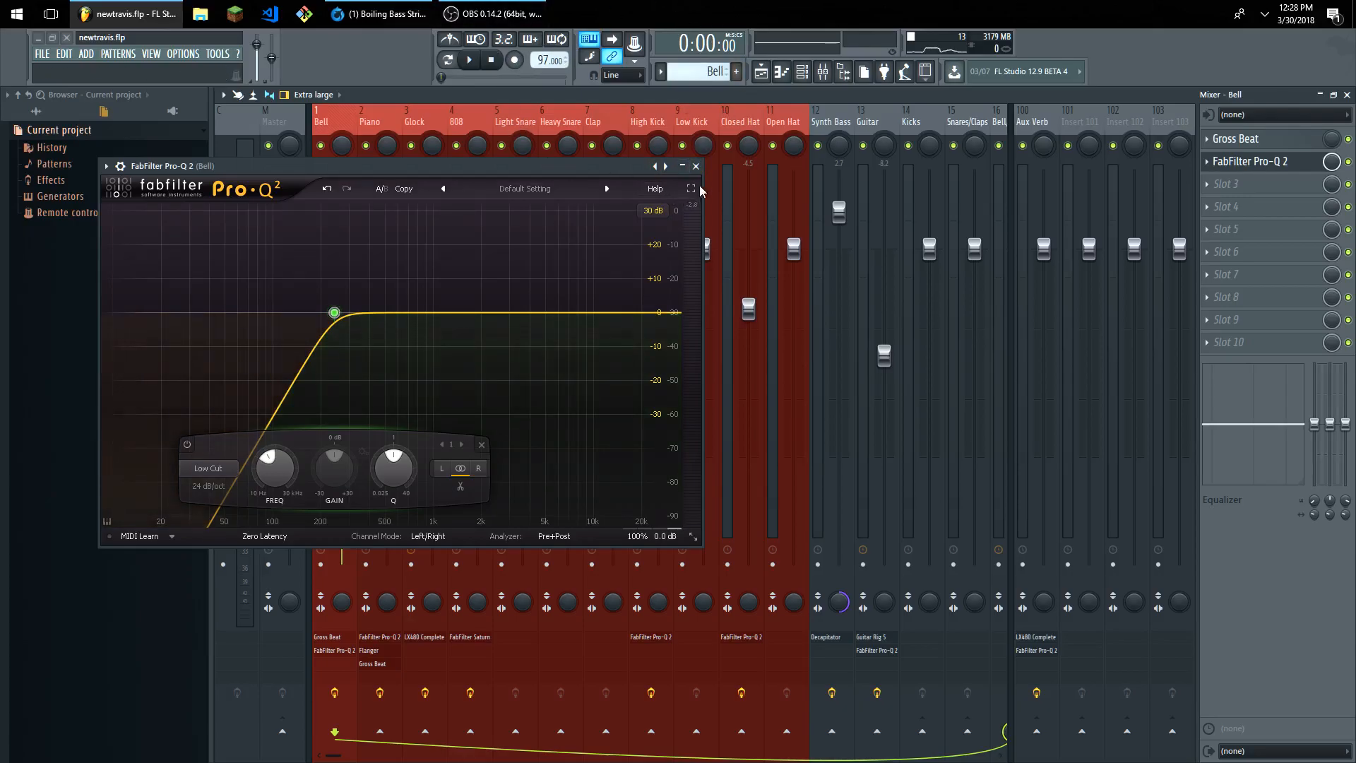
pyautogui.click(696, 165)
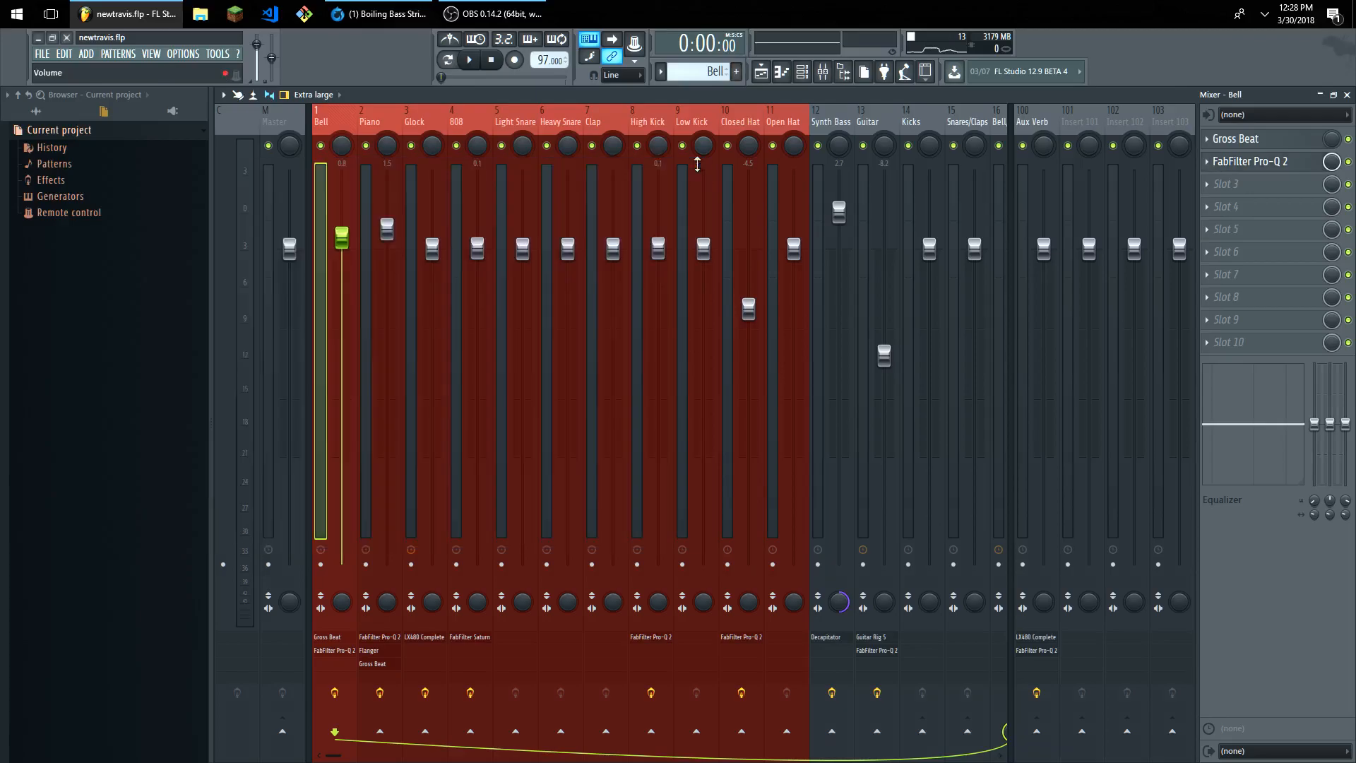
# Examine the Piano mixer track's FabFilter Pro-Q 2, Fruity Flanger and Gross Beat effects.
pyautogui.click(370, 174)
pyautogui.click(1246, 138)
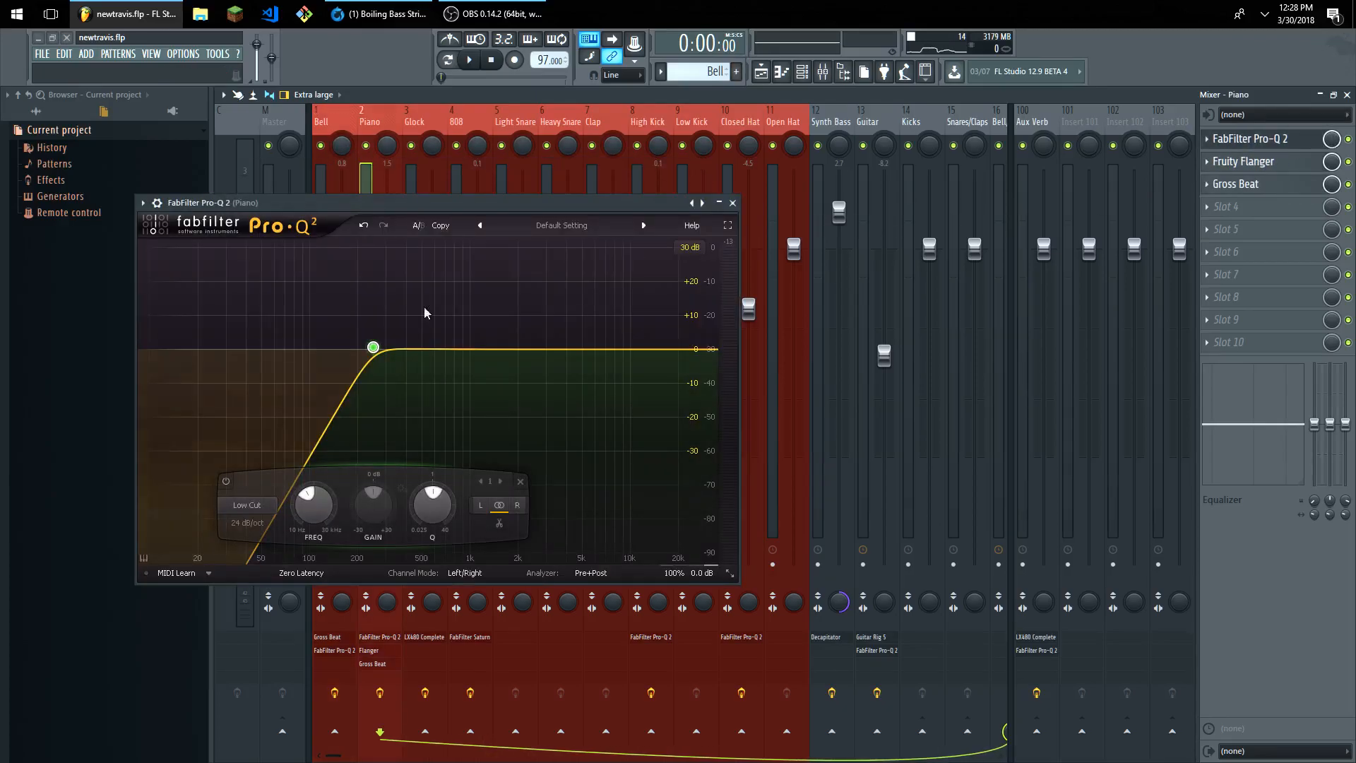
pyautogui.click(732, 202)
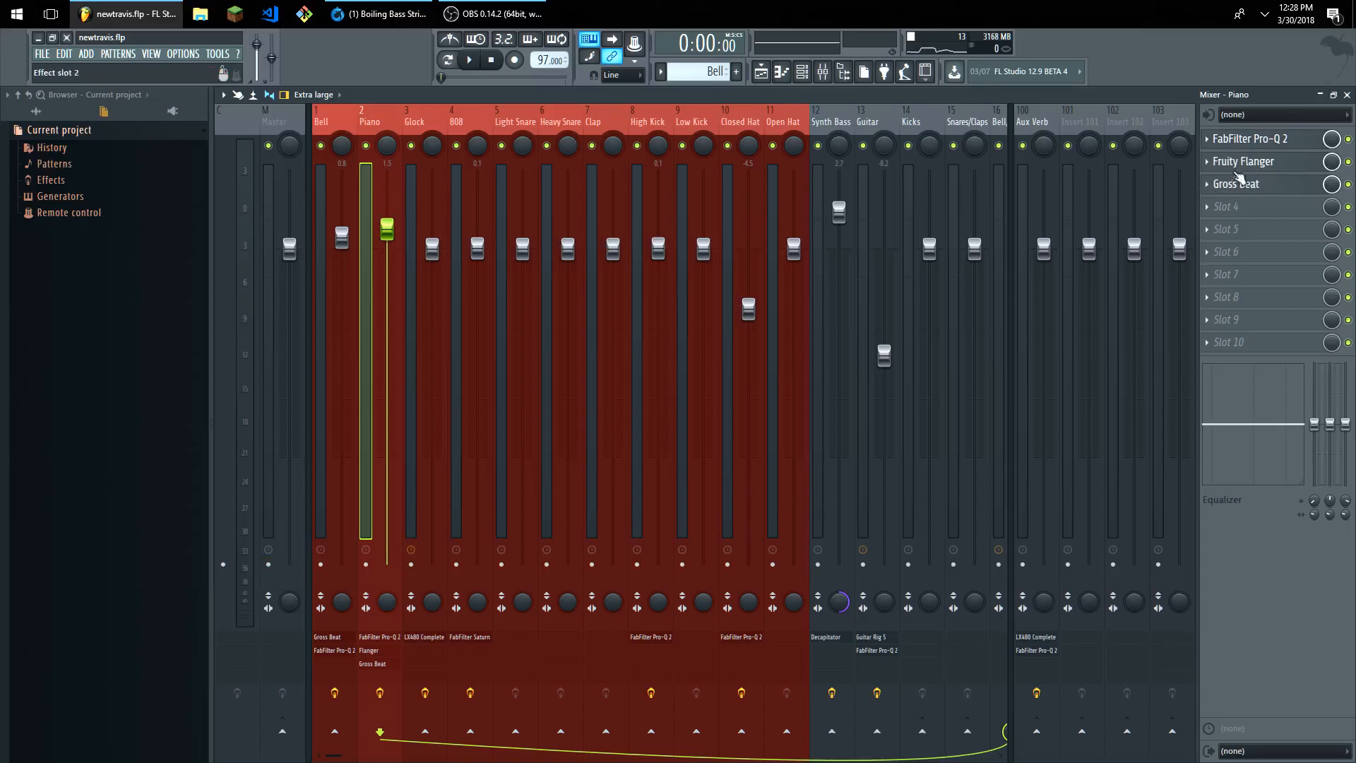
pyautogui.click(1243, 161)
pyautogui.click(1235, 184)
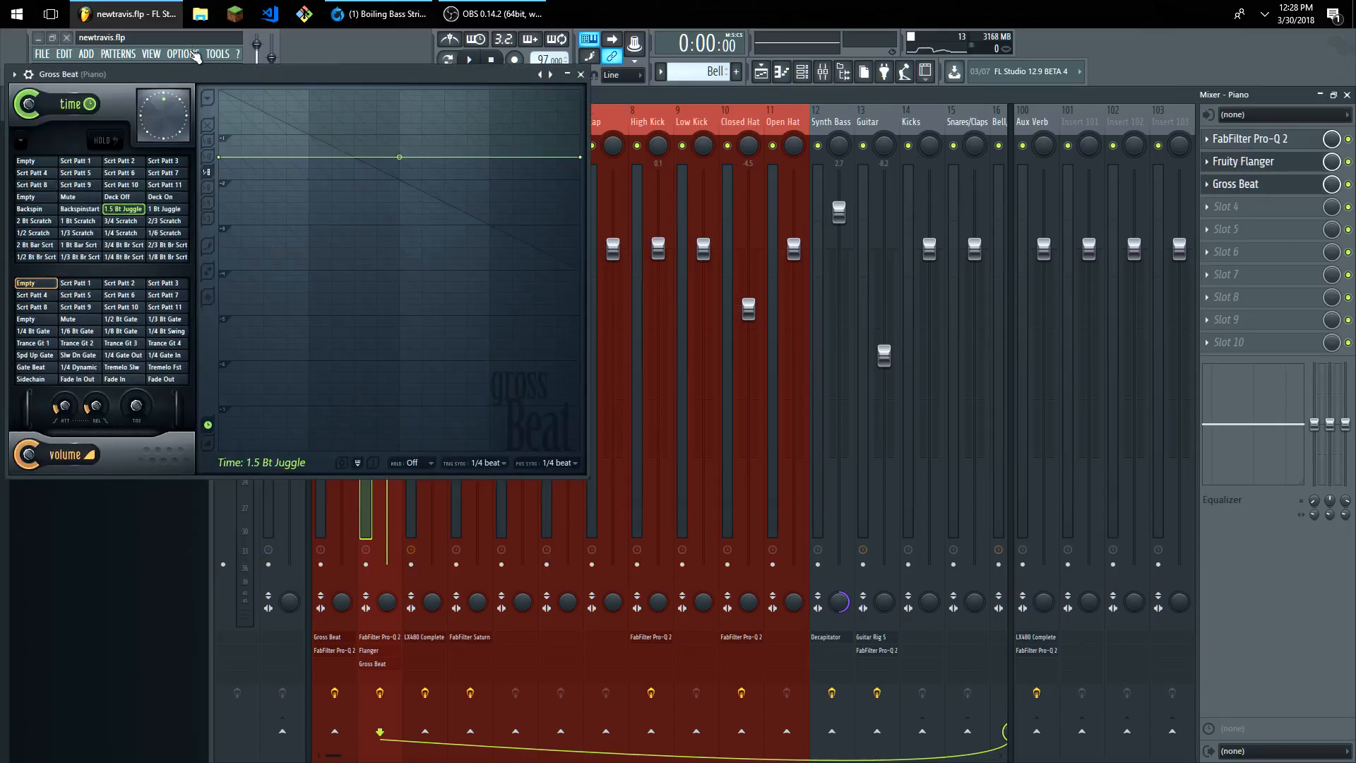
pyautogui.moveTo(202, 76); pyautogui.dragTo(571, 207)
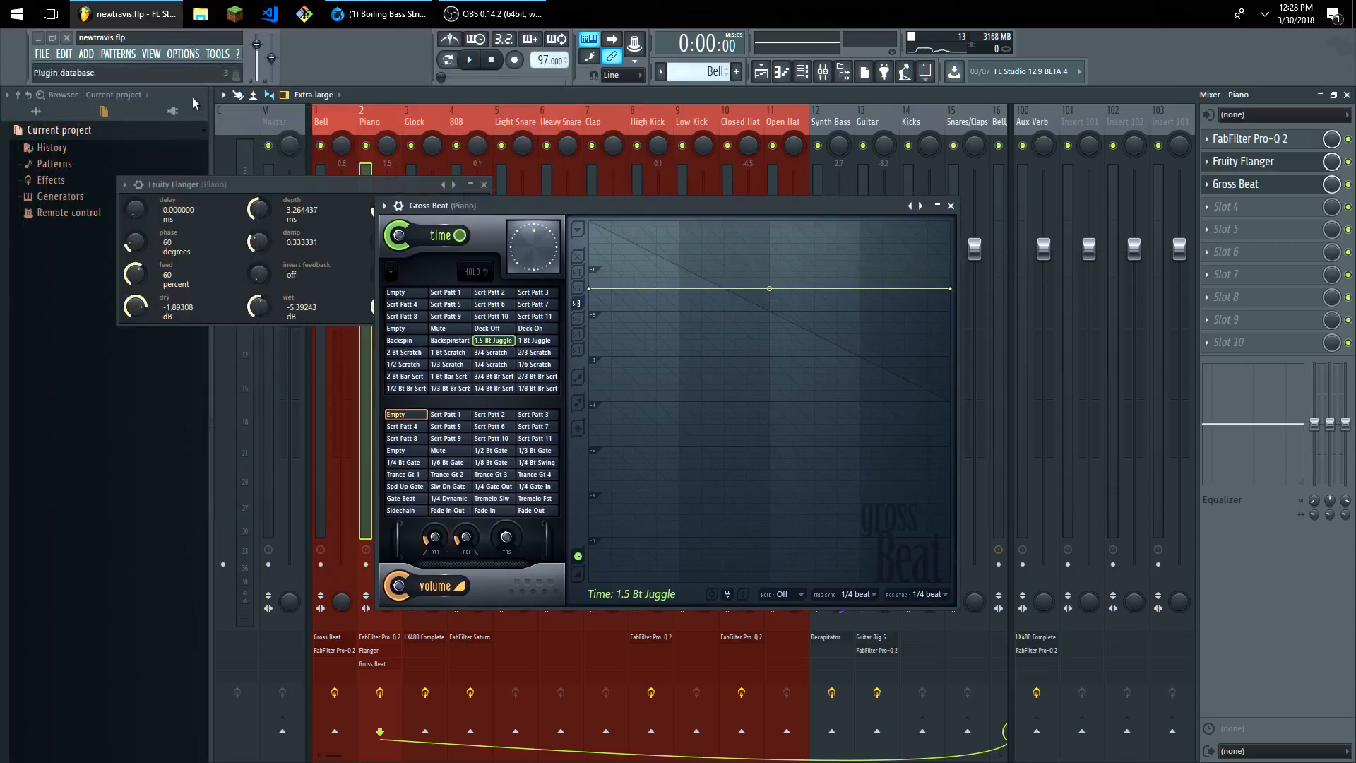
# Return to the playlist, close the Fruity Flanger and Gross Beat windows, and examine the automation clips on Tracks 14 to 18.
pyautogui.click(151, 54)
pyautogui.click(157, 81)
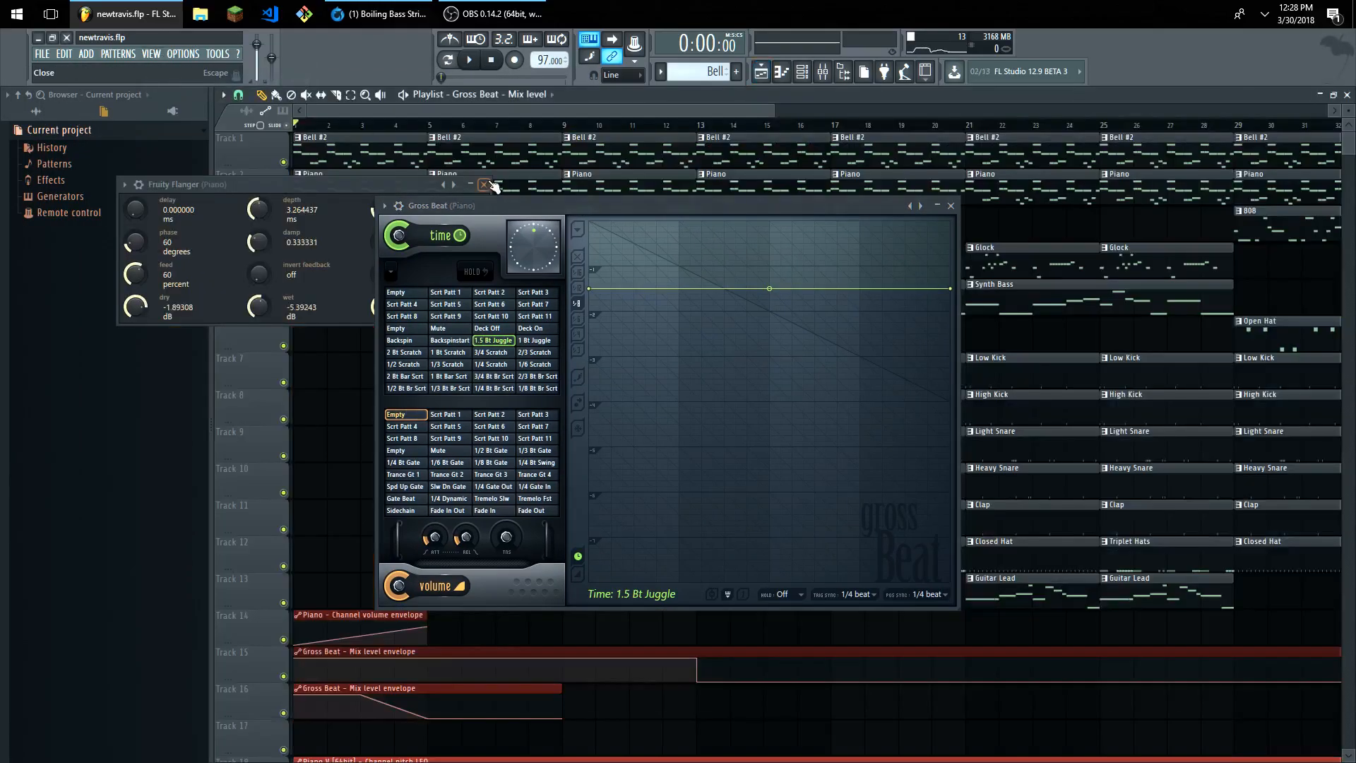
pyautogui.click(484, 185)
pyautogui.click(951, 205)
pyautogui.scroll(-4, 577, 493)
pyautogui.scroll(4, 445, 584)
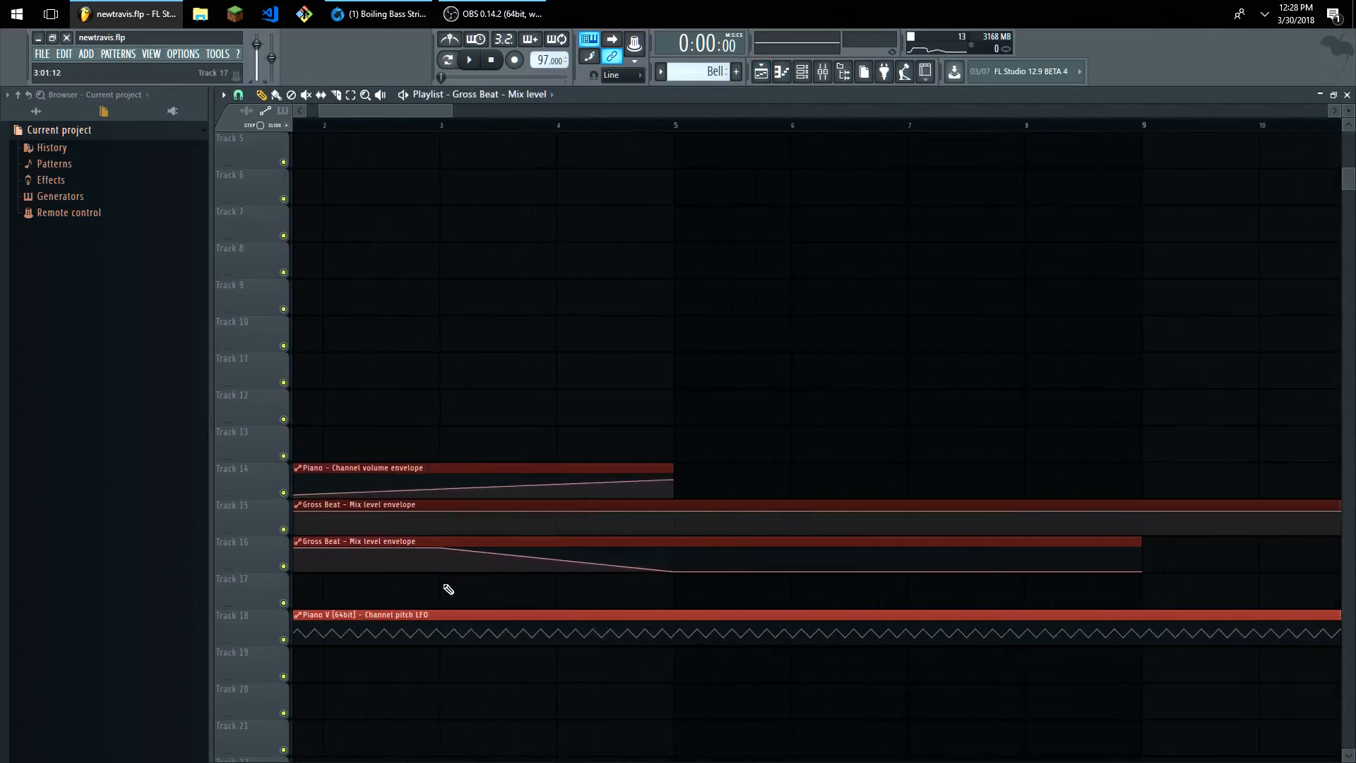
pyautogui.scroll(-3, 494, 533)
pyautogui.scroll(2, 473, 515)
pyautogui.scroll(-3, 473, 514)
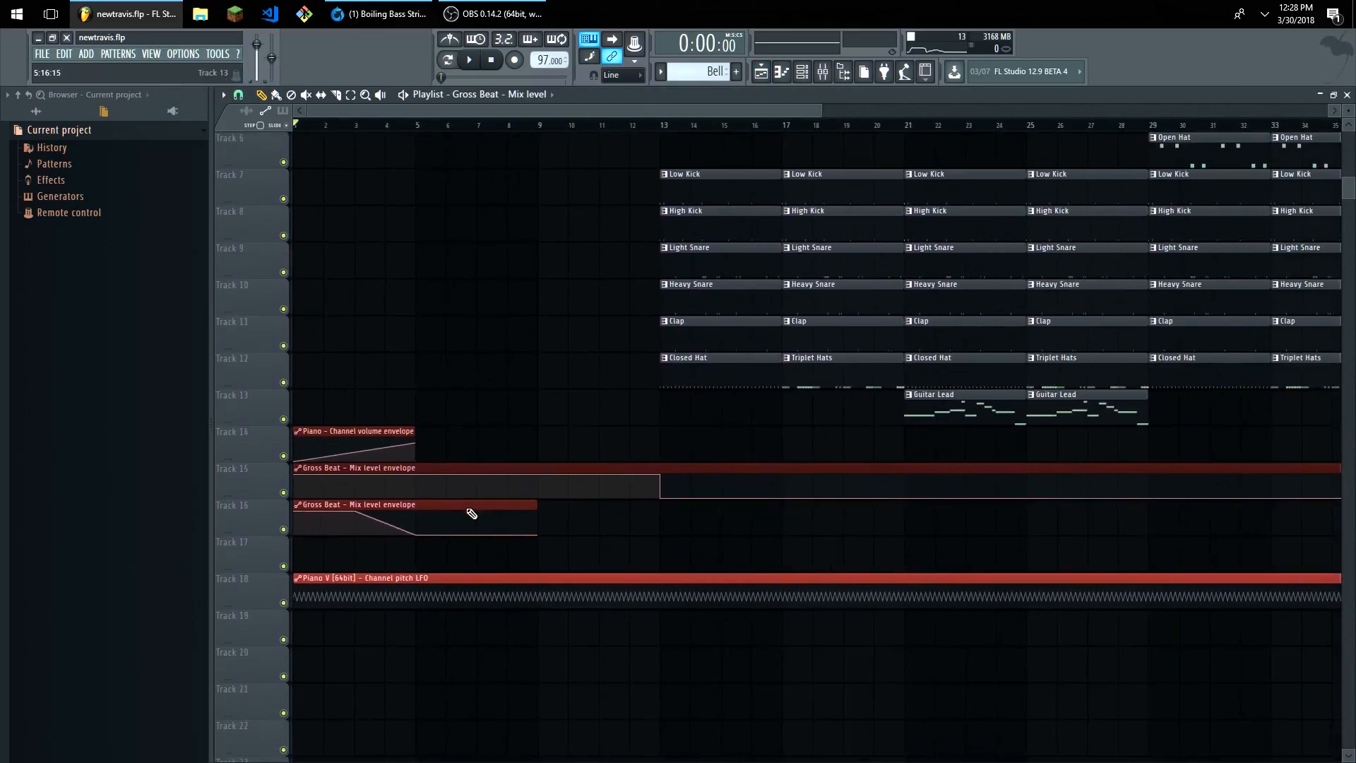
pyautogui.scroll(-2, 459, 510)
pyautogui.scroll(5, 433, 499)
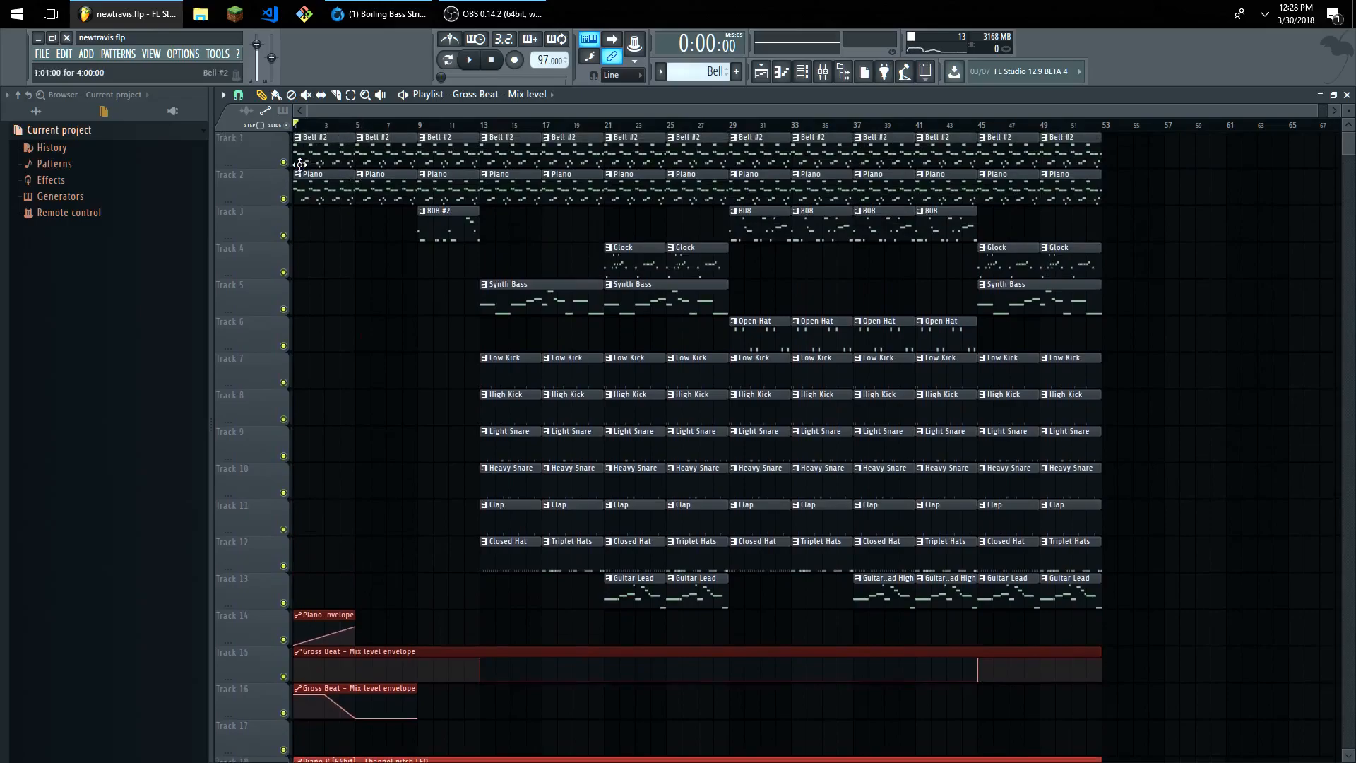
# Solo the Piano track in the playlist and unmute the Piano V channel pitch LFO automation on Track 18.
pyautogui.click(284, 199)
pyautogui.click(289, 199)
pyautogui.rightClick(289, 199)
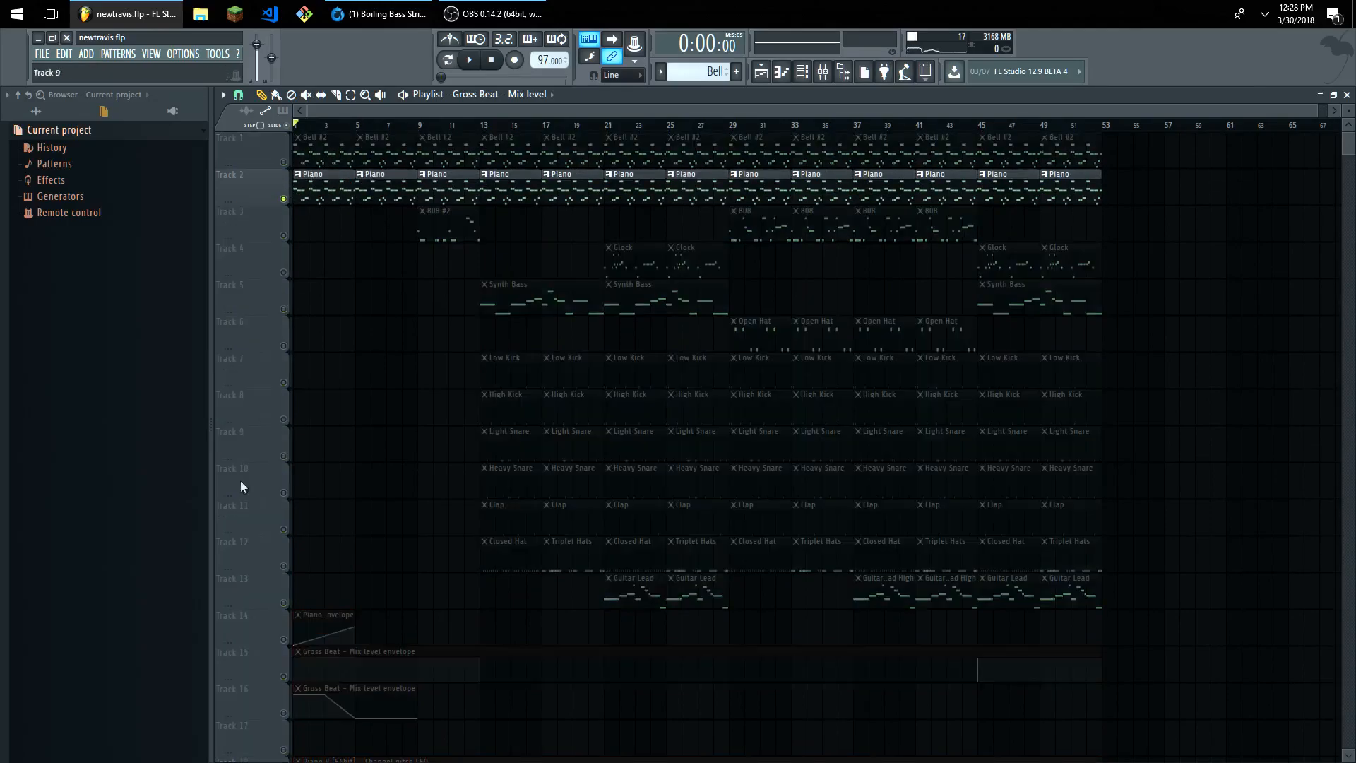
pyautogui.scroll(-4, 282, 694)
pyautogui.click(287, 641)
pyautogui.scroll(3, 389, 379)
pyautogui.scroll(1, 393, 382)
# Unmute the Gross Beat mix level automation on Track 15 and start playback from bar 13.
pyautogui.click(417, 125)
pyautogui.scroll(-2, 469, 293)
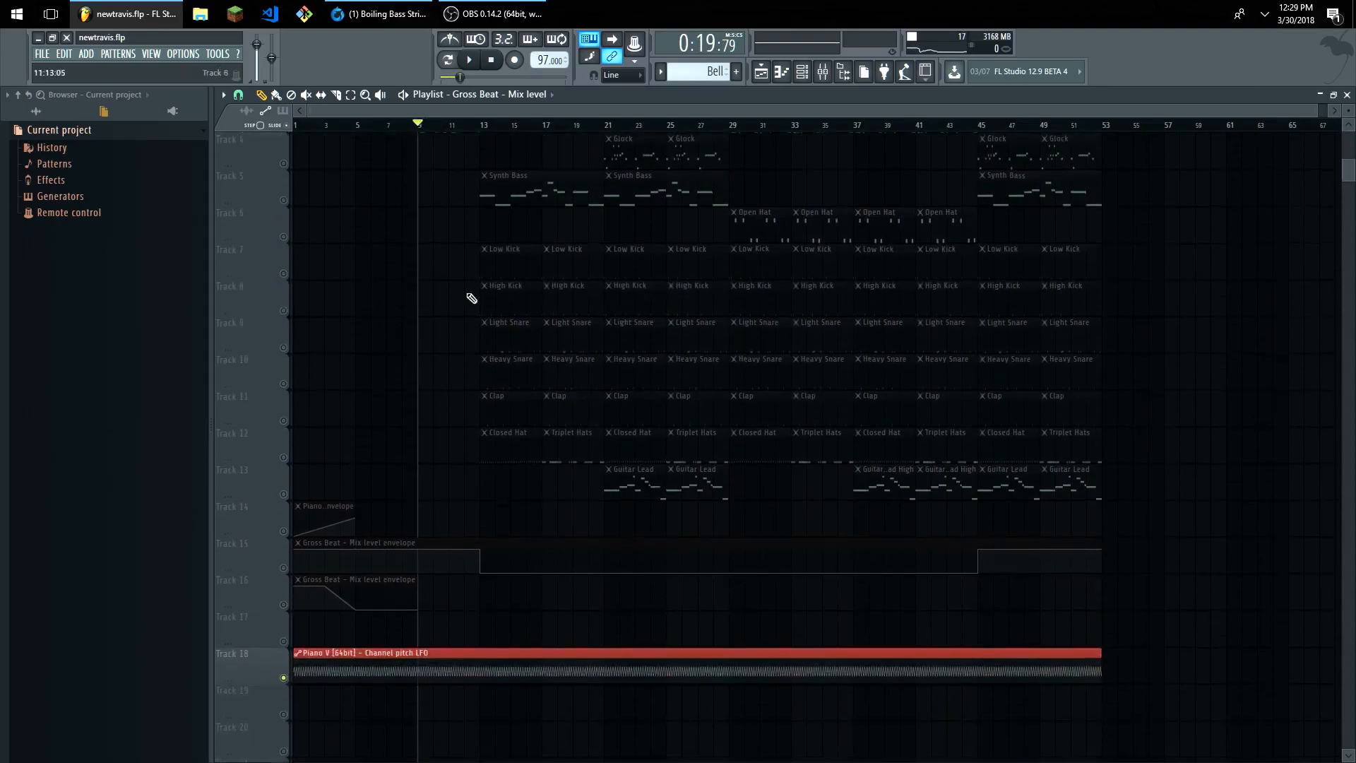
pyautogui.click(286, 567)
pyautogui.click(481, 129)
pyautogui.click(469, 60)
# Bring up the mixer and bypass all effects on the Piano track during playback.
pyautogui.click(151, 53)
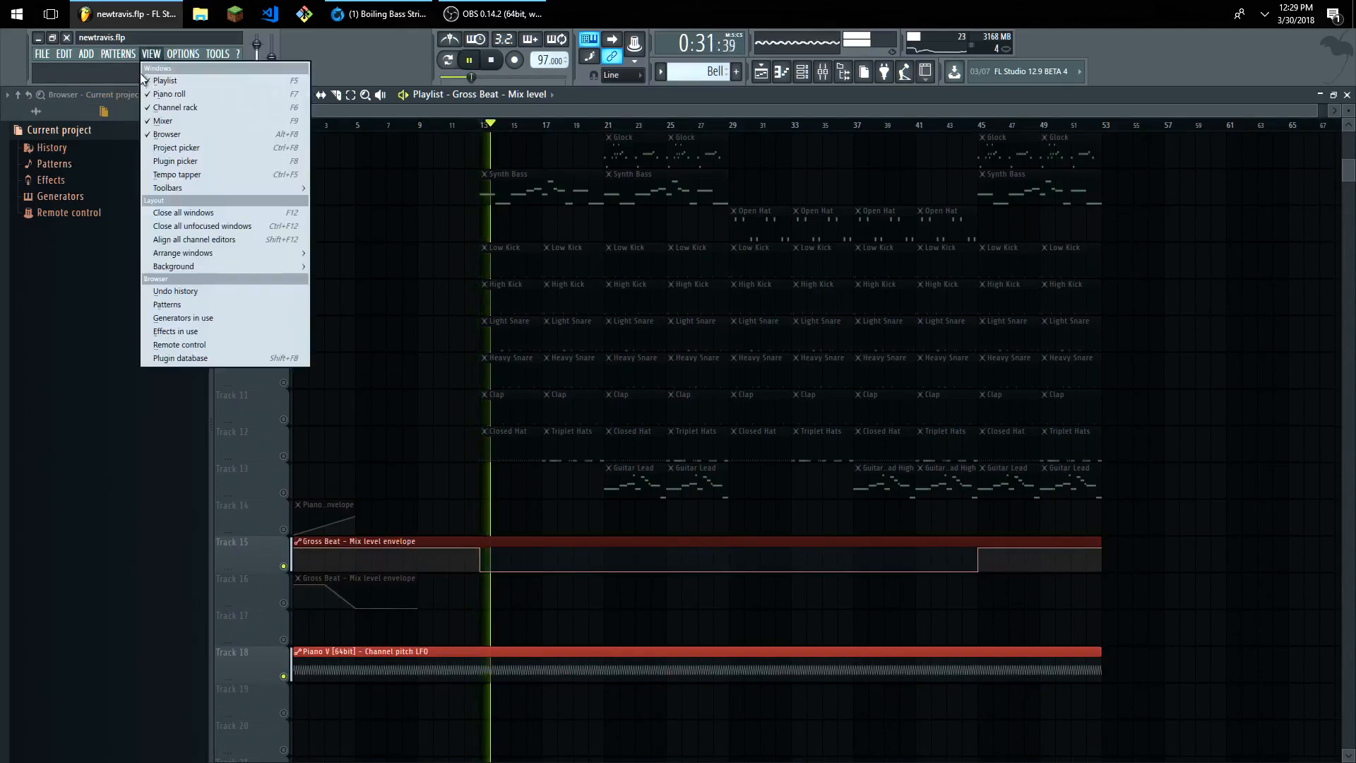
pyautogui.click(176, 125)
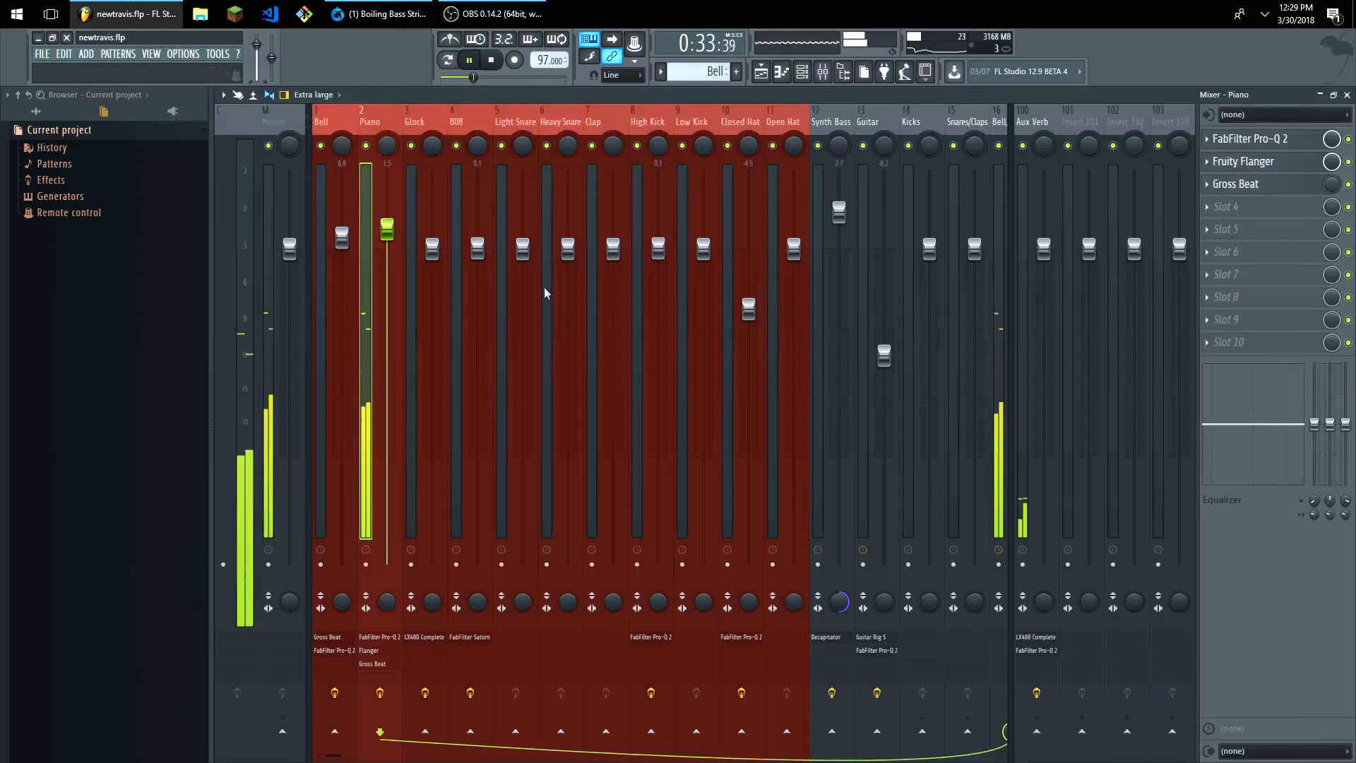
pyautogui.click(380, 692)
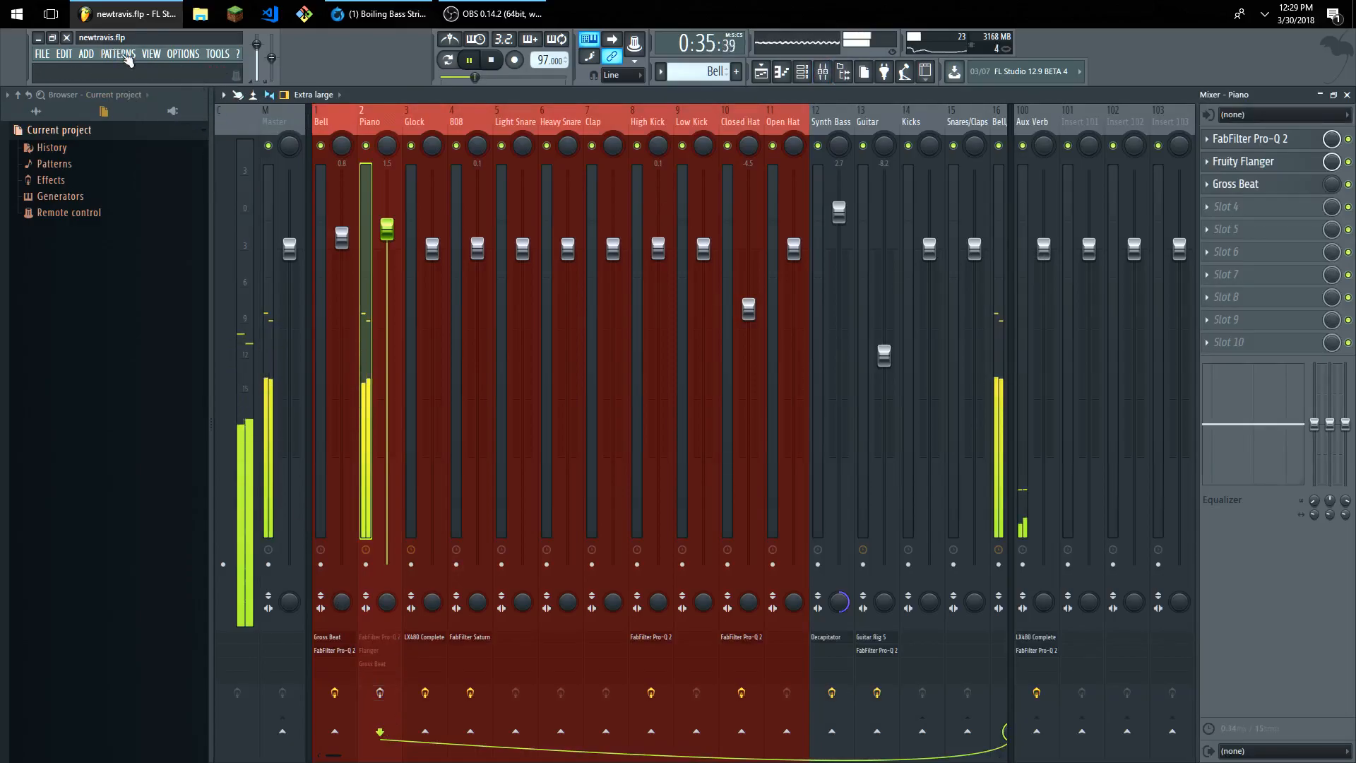
# Alternate between the mixer and the playlist while the soloed Piano plays, and stop playback in the playlist.
pyautogui.click(152, 54)
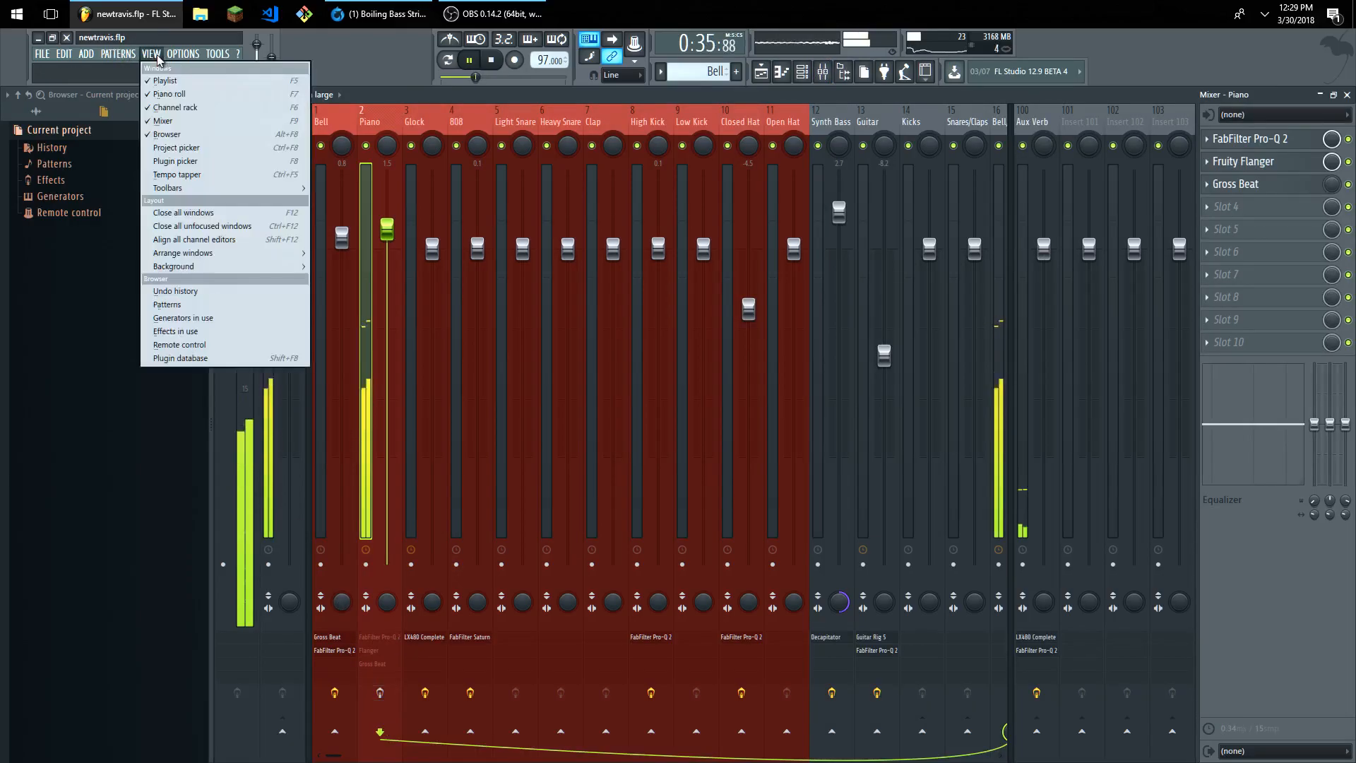
pyautogui.click(1347, 95)
pyautogui.click(1347, 96)
pyautogui.click(1347, 95)
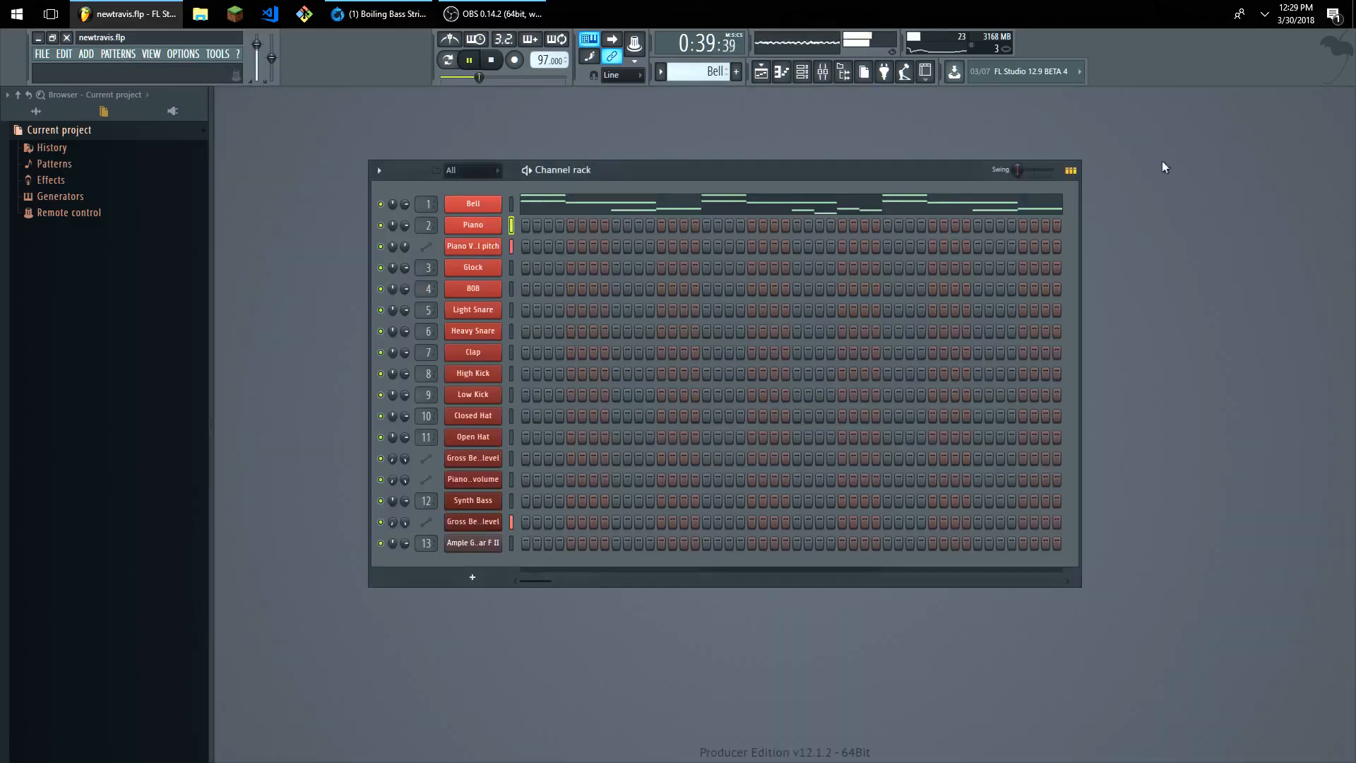
pyautogui.click(151, 53)
pyautogui.click(158, 121)
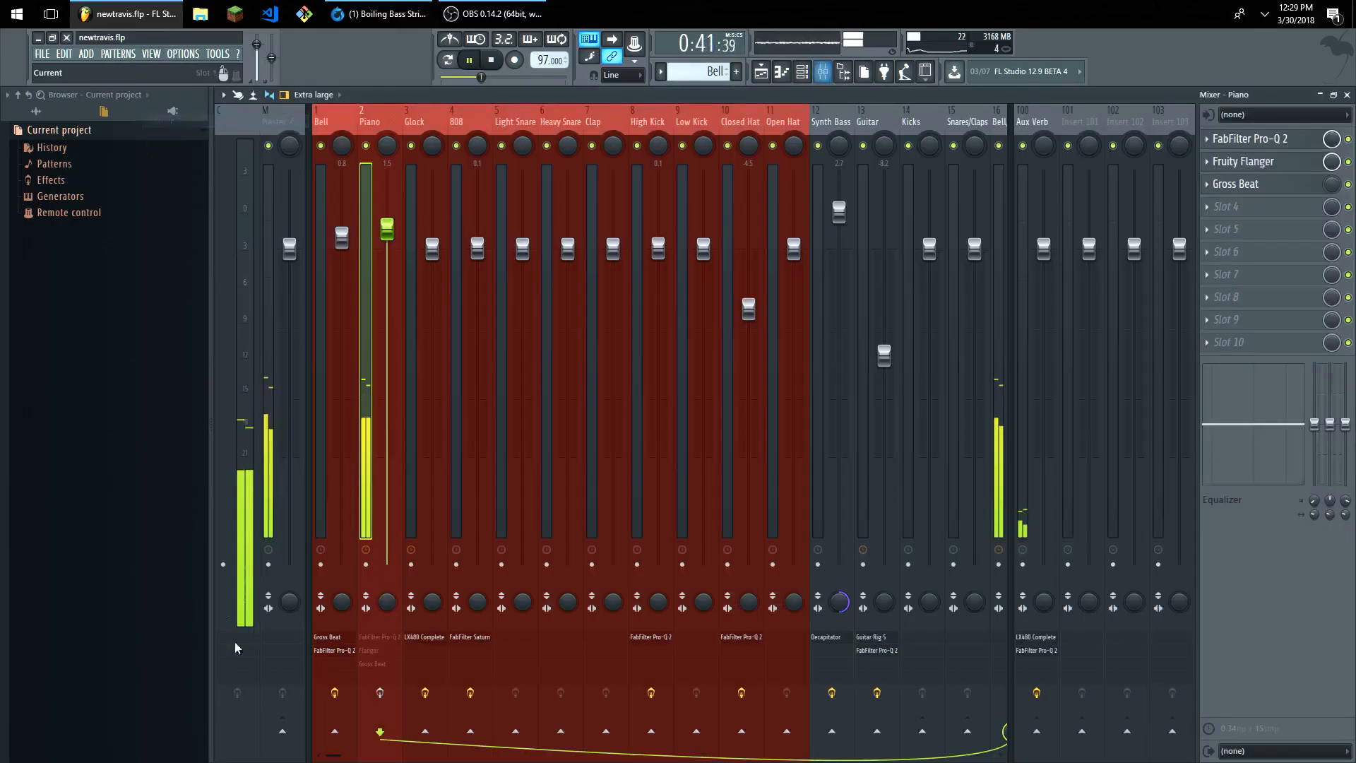
pyautogui.click(153, 55)
pyautogui.click(159, 79)
pyautogui.click(152, 55)
pyautogui.click(164, 123)
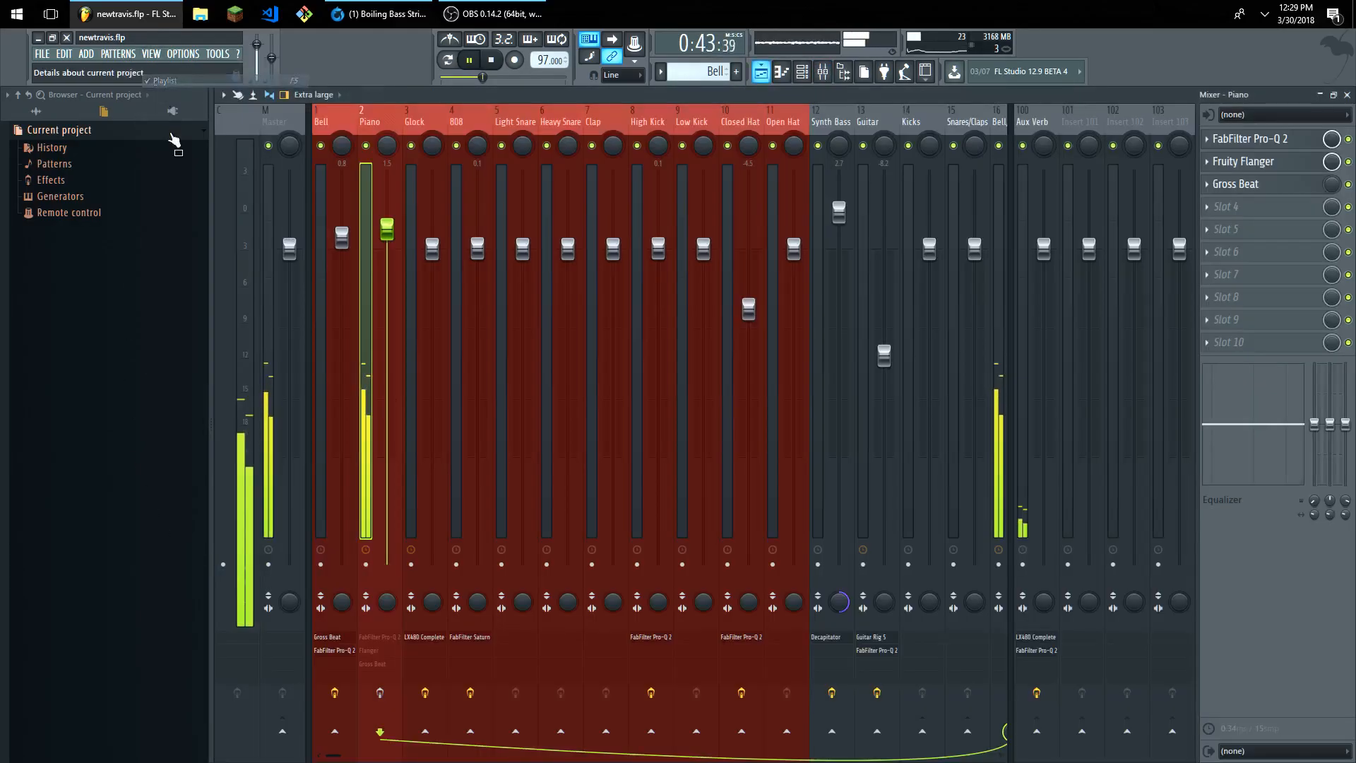
pyautogui.click(151, 54)
pyautogui.click(159, 79)
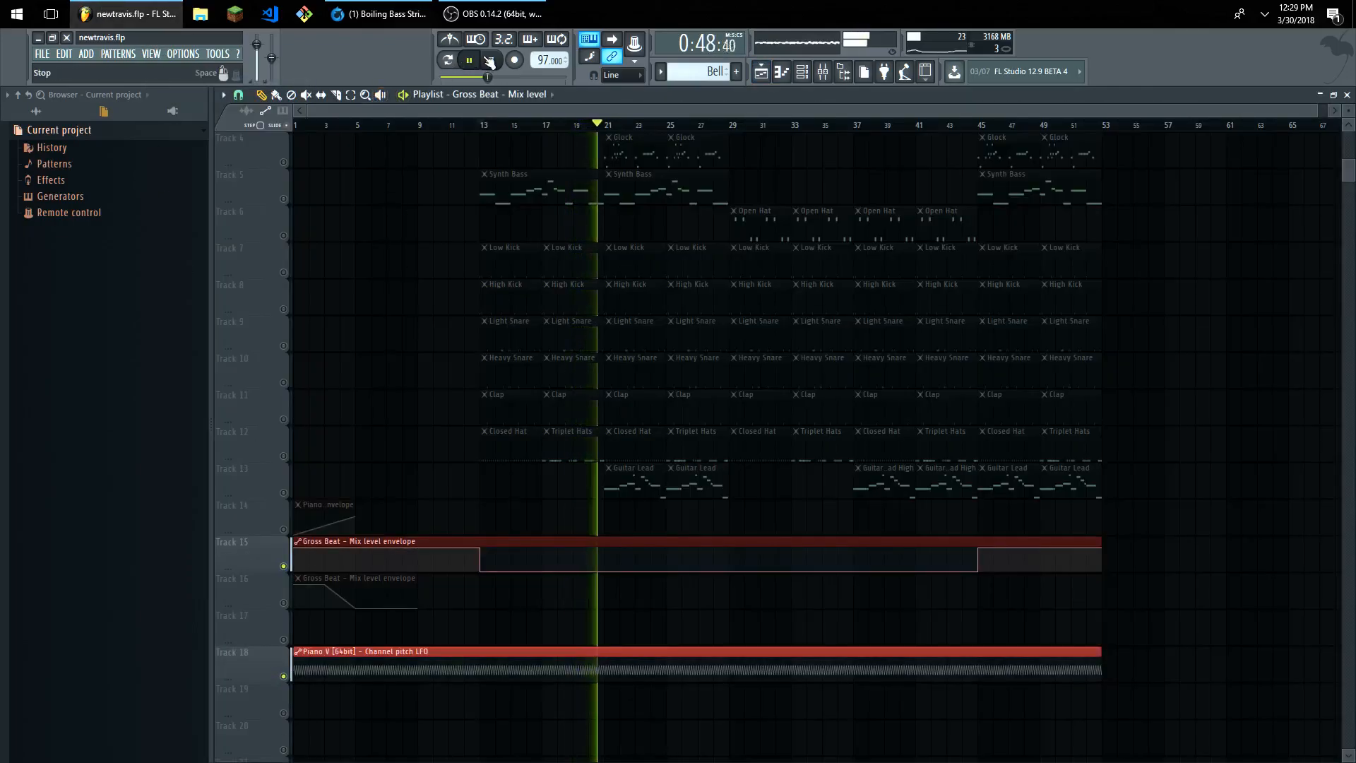
pyautogui.press('space')
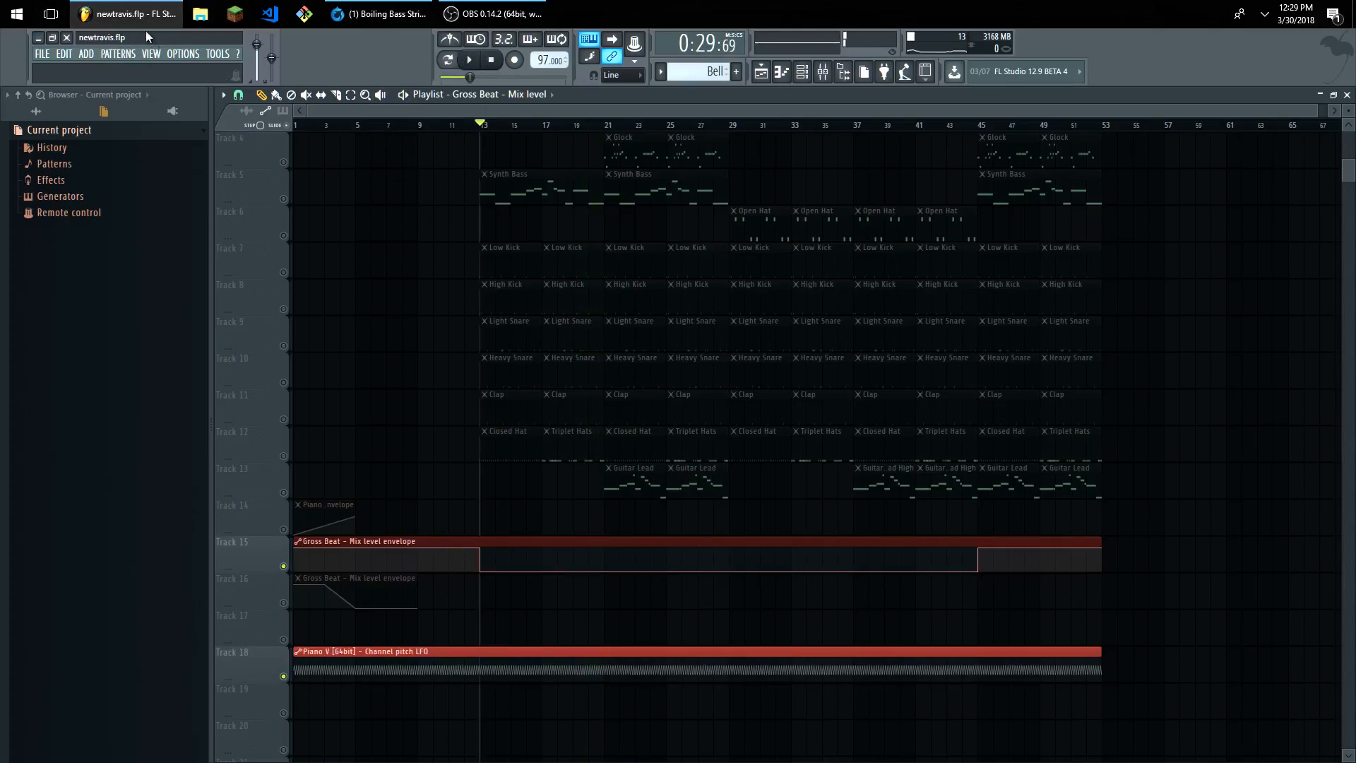
# Unmute the automation on Tracks 16 and 14, and move the Piano V channel pitch LFO clip up to Track 17.
pyautogui.click(283, 603)
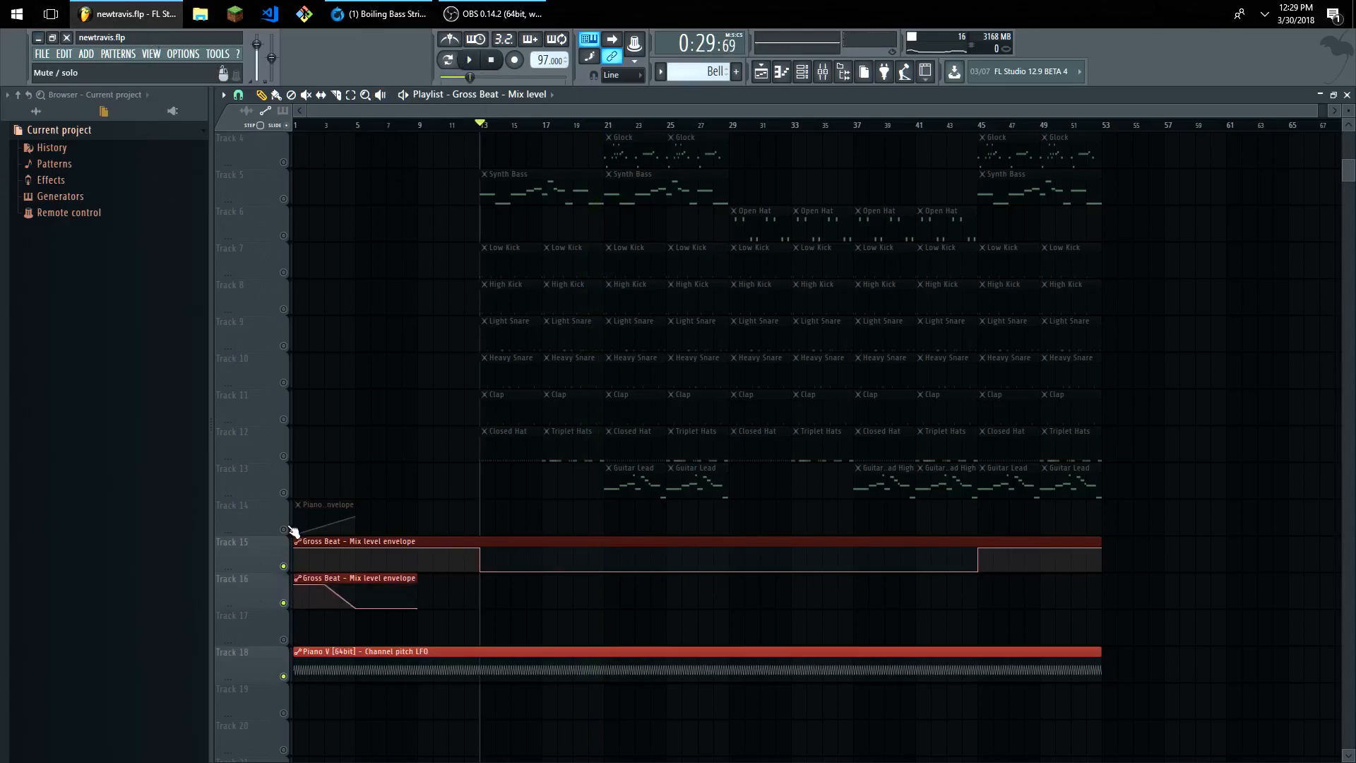
pyautogui.click(283, 529)
pyautogui.click(428, 650)
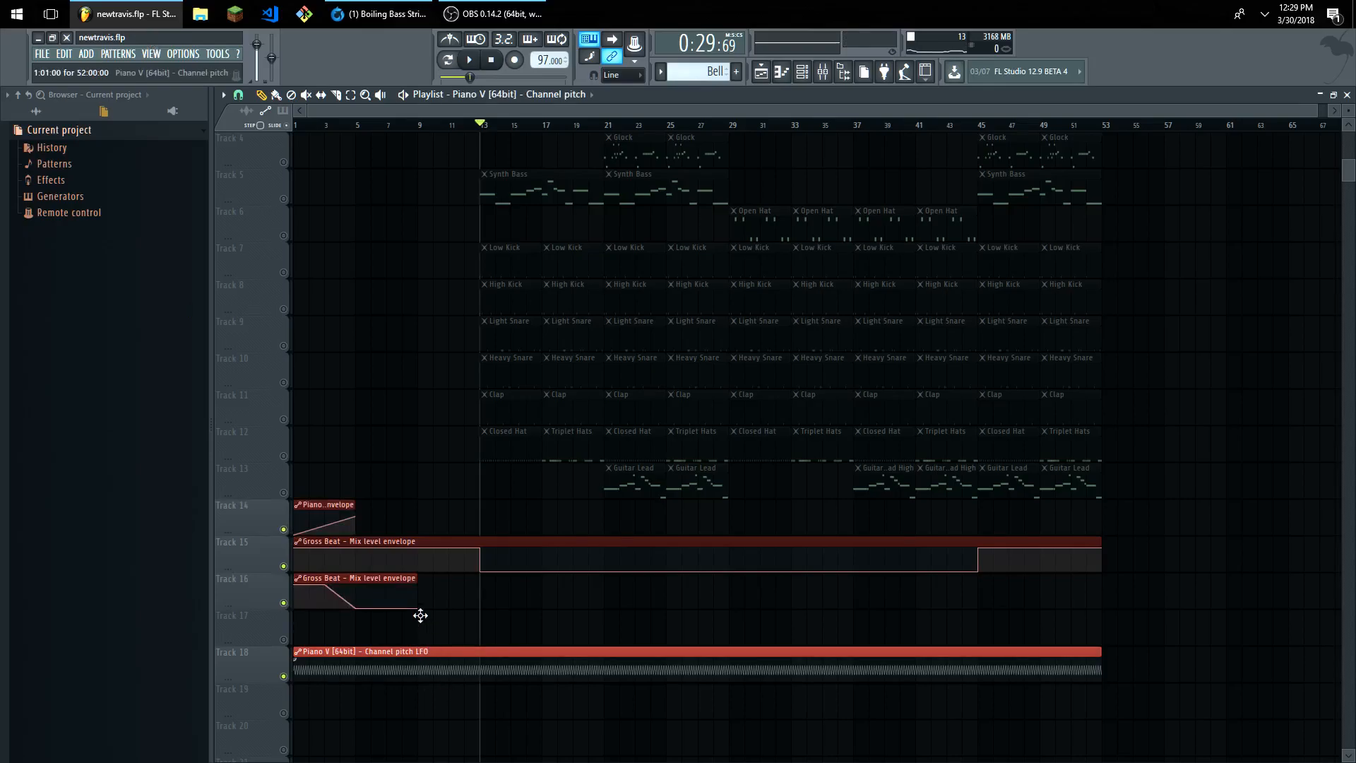
pyautogui.moveTo(422, 619); pyautogui.dragTo(418, 620)
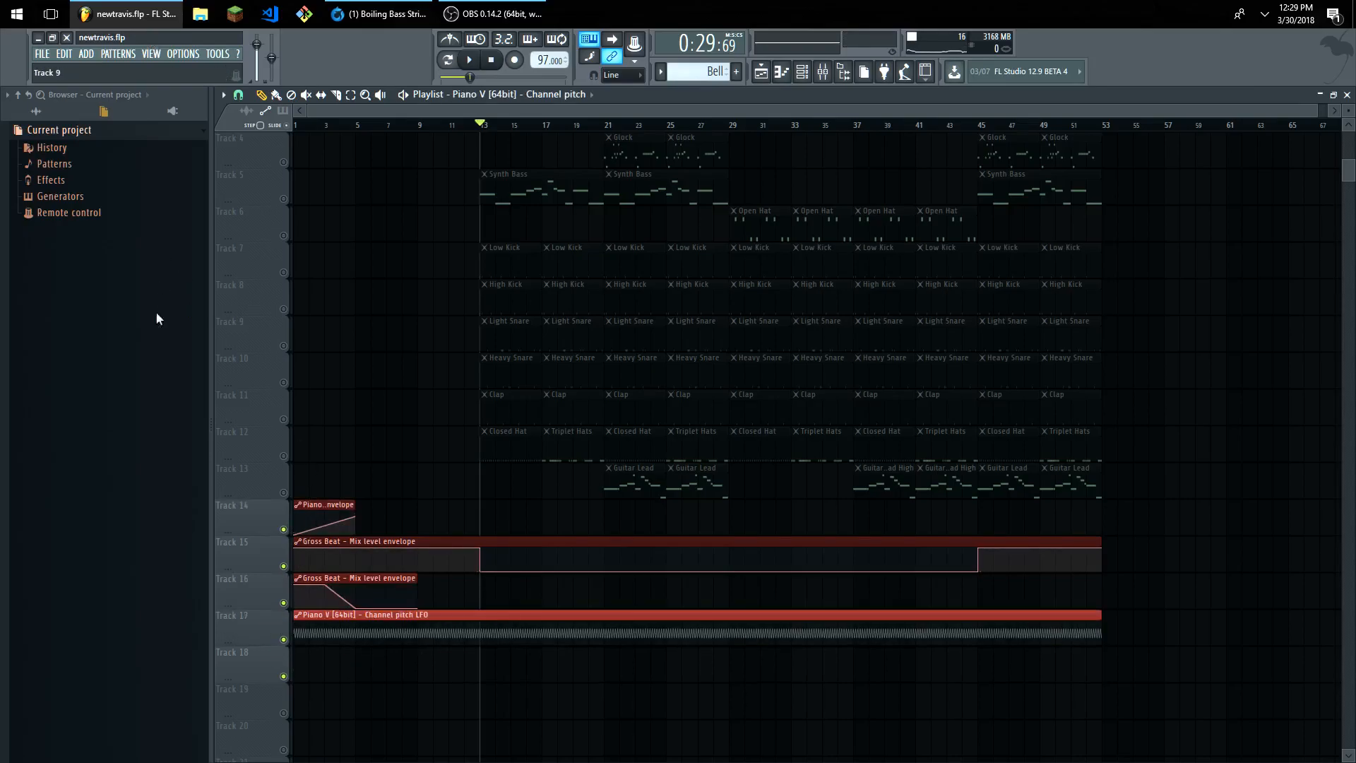
# Turn off the solo on the Piano track so that all playlist tracks are unmuted.
pyautogui.scroll(3, 284, 219)
pyautogui.rightClick(283, 204)
pyautogui.rightClick(284, 200)
pyautogui.rightClick(284, 201)
pyautogui.rightClick(285, 202)
# Bring up the channel rack and the mixer to look over the instruments and their mixer tracks.
pyautogui.click(151, 53)
pyautogui.click(166, 105)
pyautogui.click(150, 54)
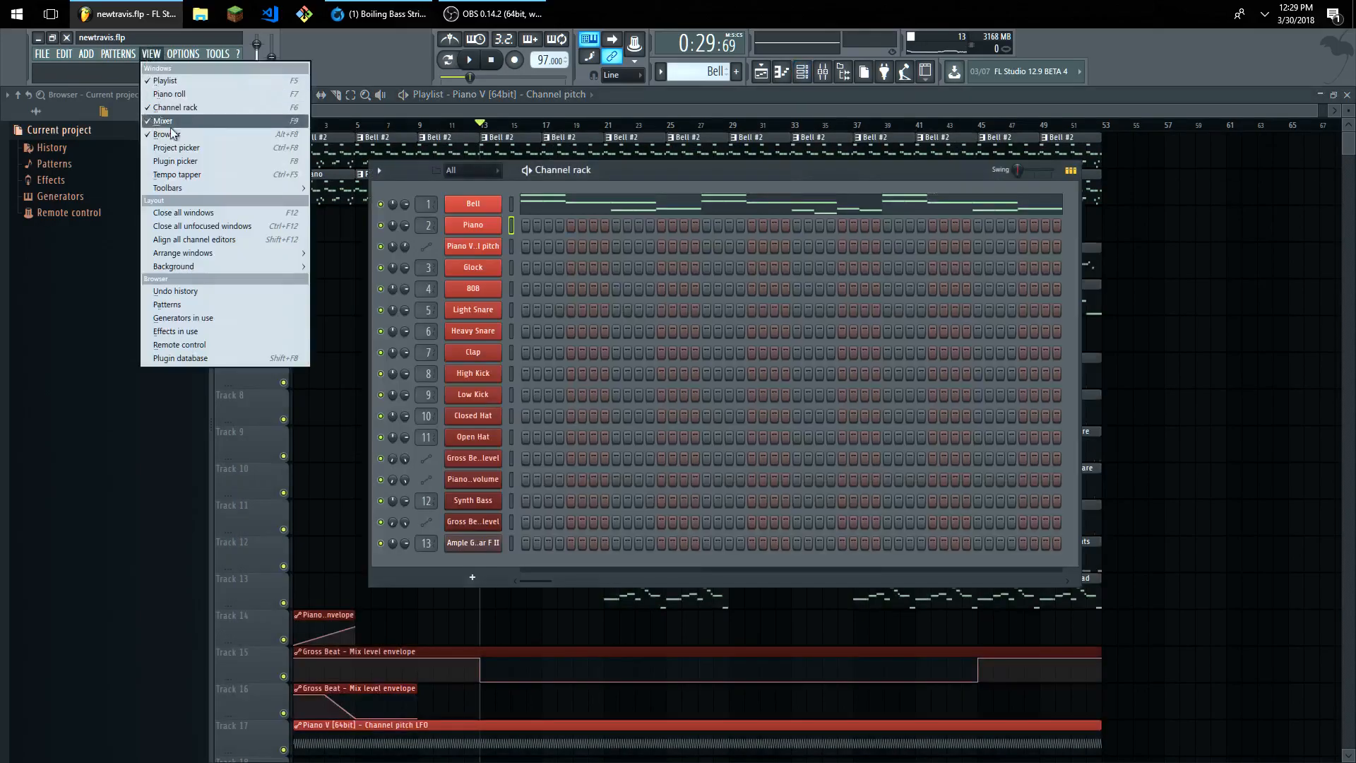
pyautogui.click(161, 120)
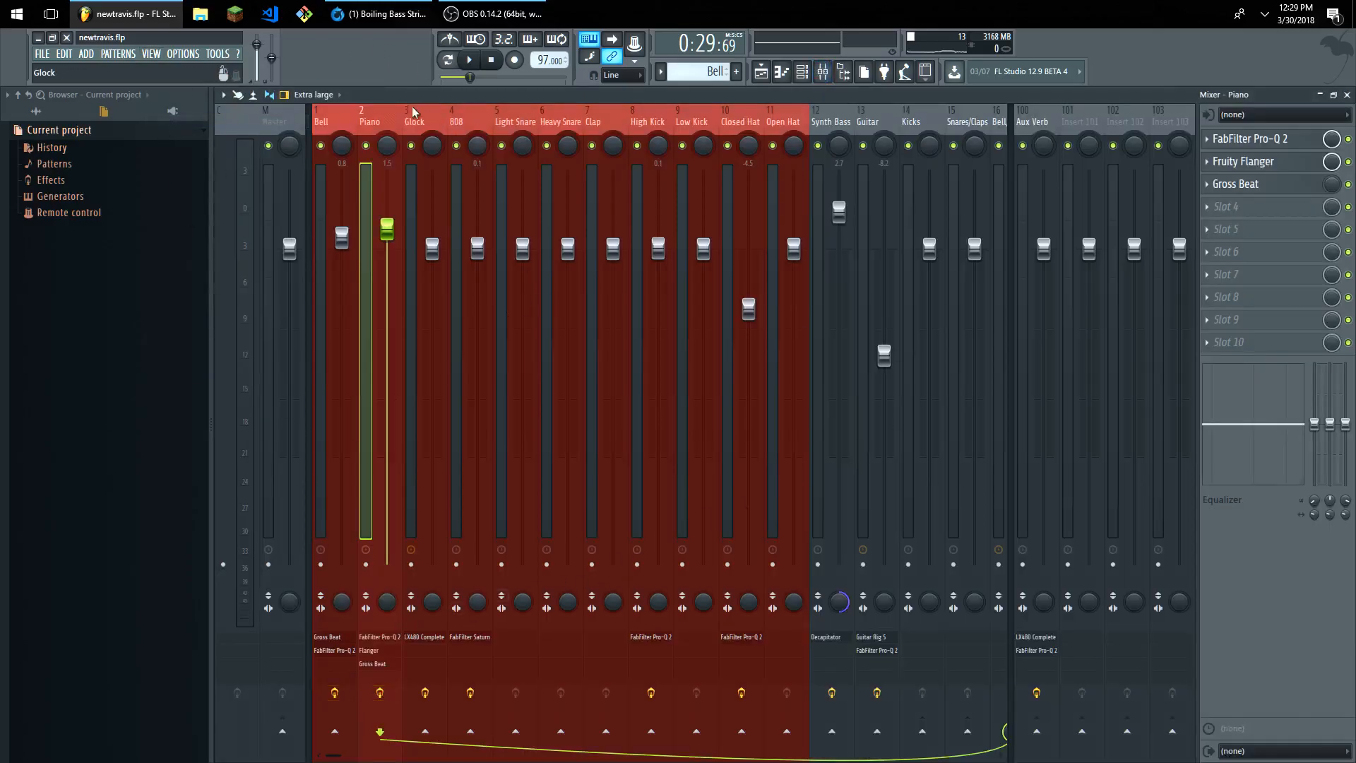
# Audition the 808 #2 section in the playlist from bar 9 and stop playback.
pyautogui.click(152, 61)
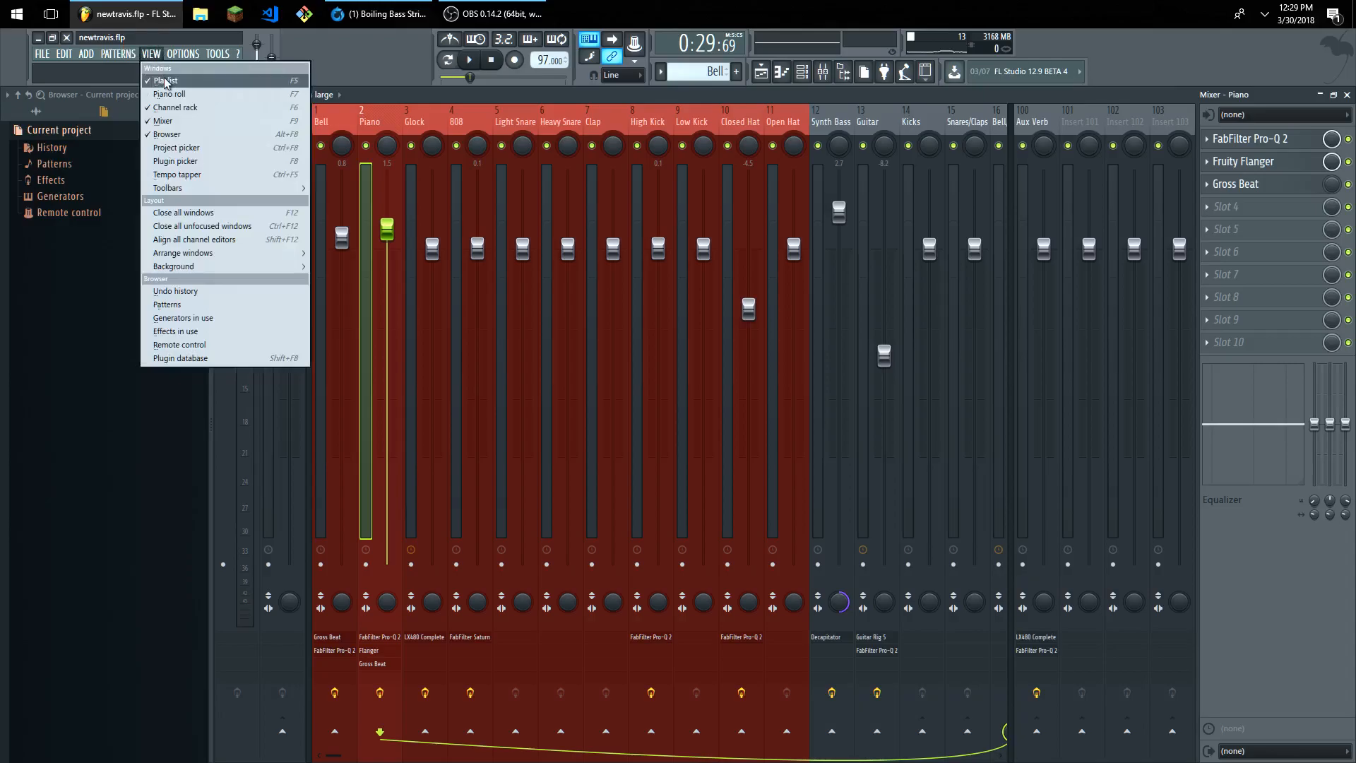
pyautogui.click(166, 72)
pyautogui.click(430, 128)
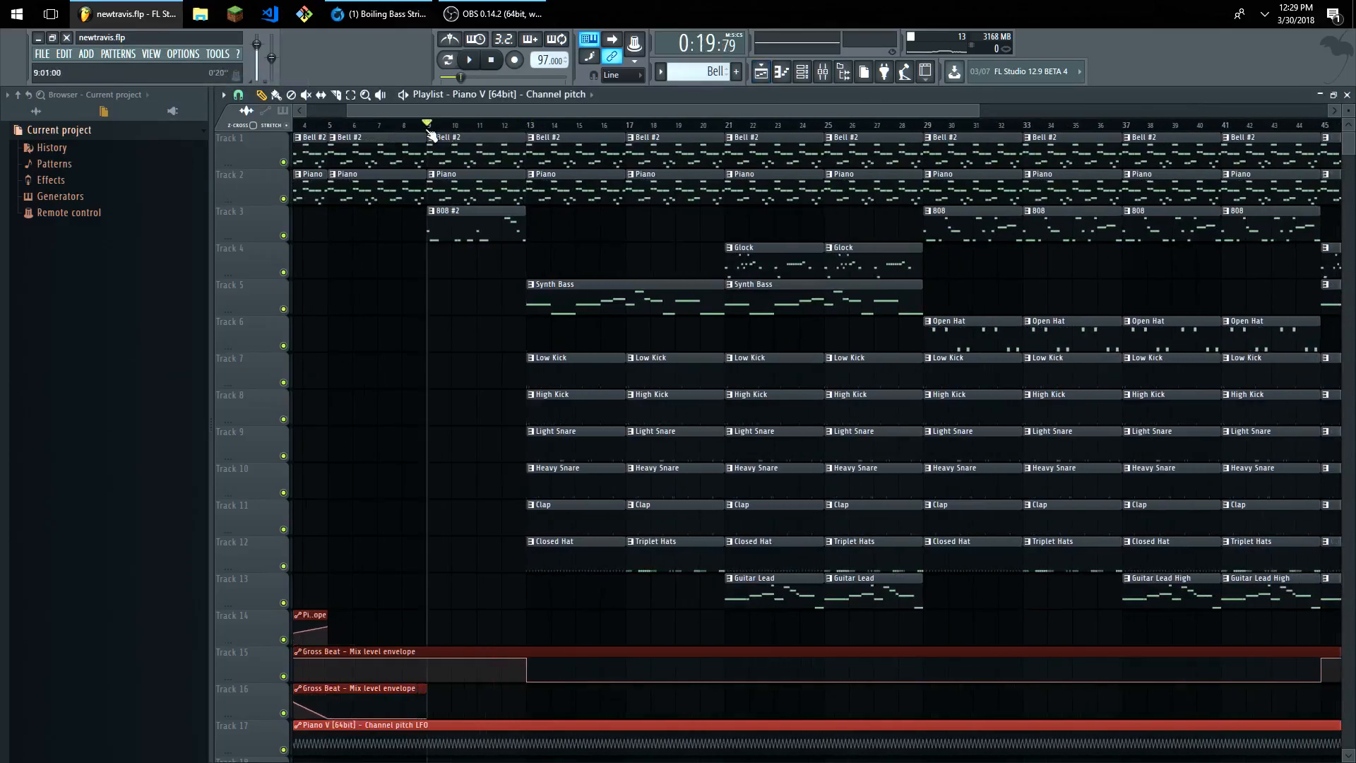
pyautogui.keyDown('ctrl'); pyautogui.scroll(3, 469, 178); pyautogui.keyUp('ctrl')
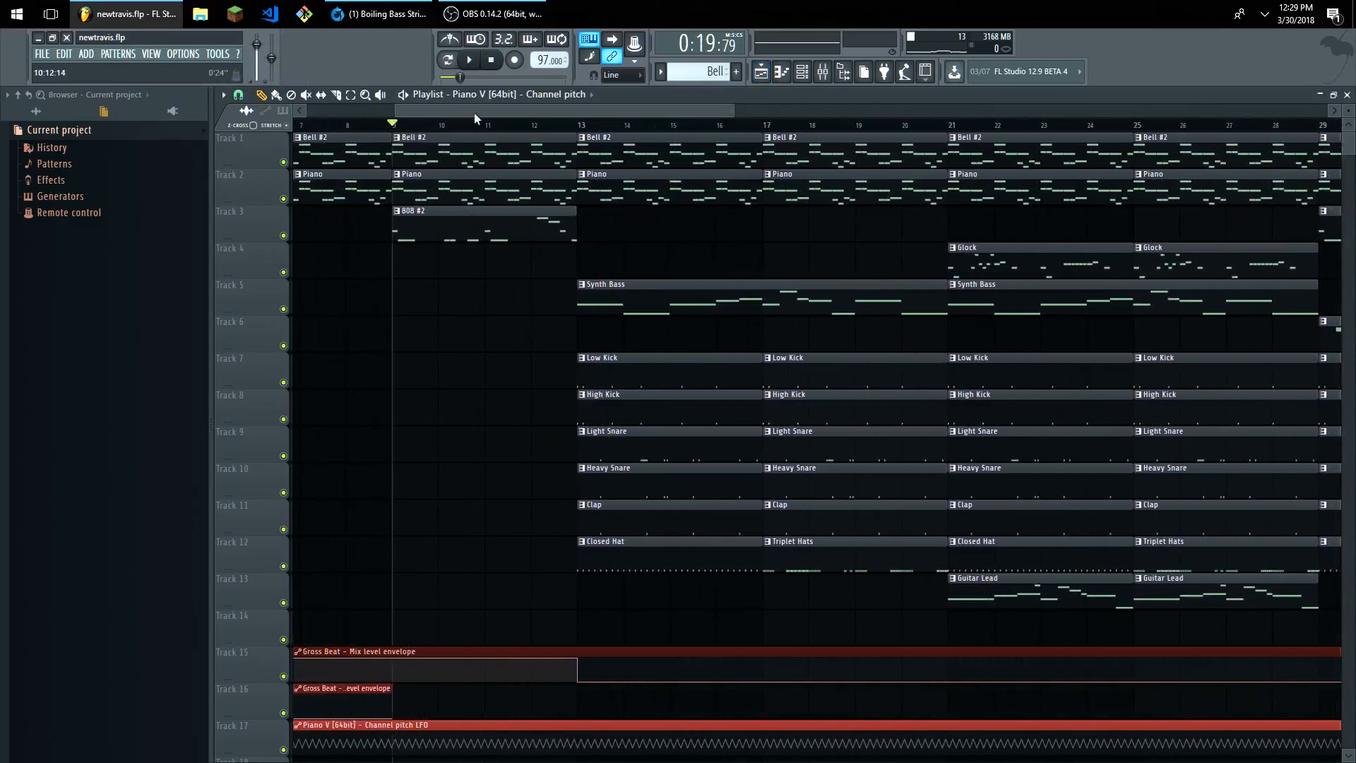
pyautogui.click(469, 60)
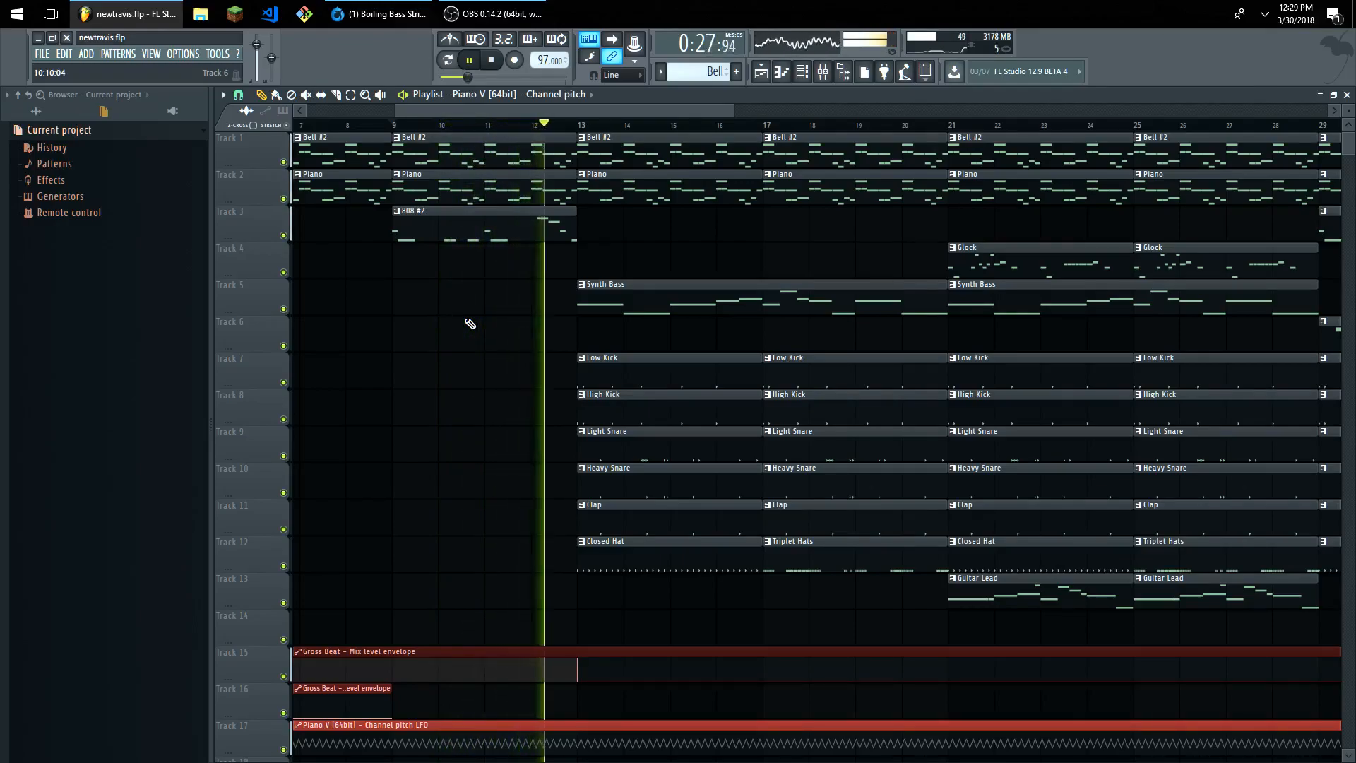
pyautogui.press('space')
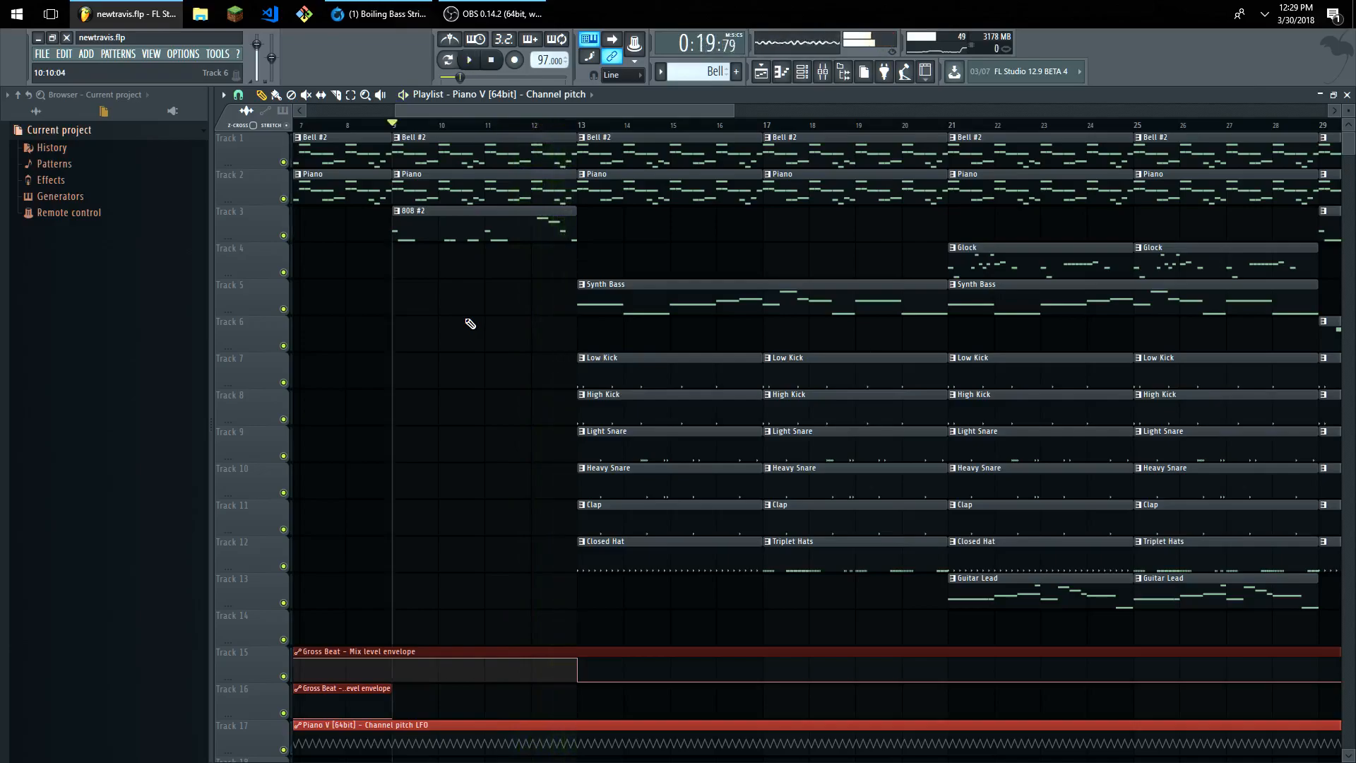
# Examine the upper band of the FabFilter Saturn effect on the 808 mixer track and close its window.
pyautogui.click(151, 54)
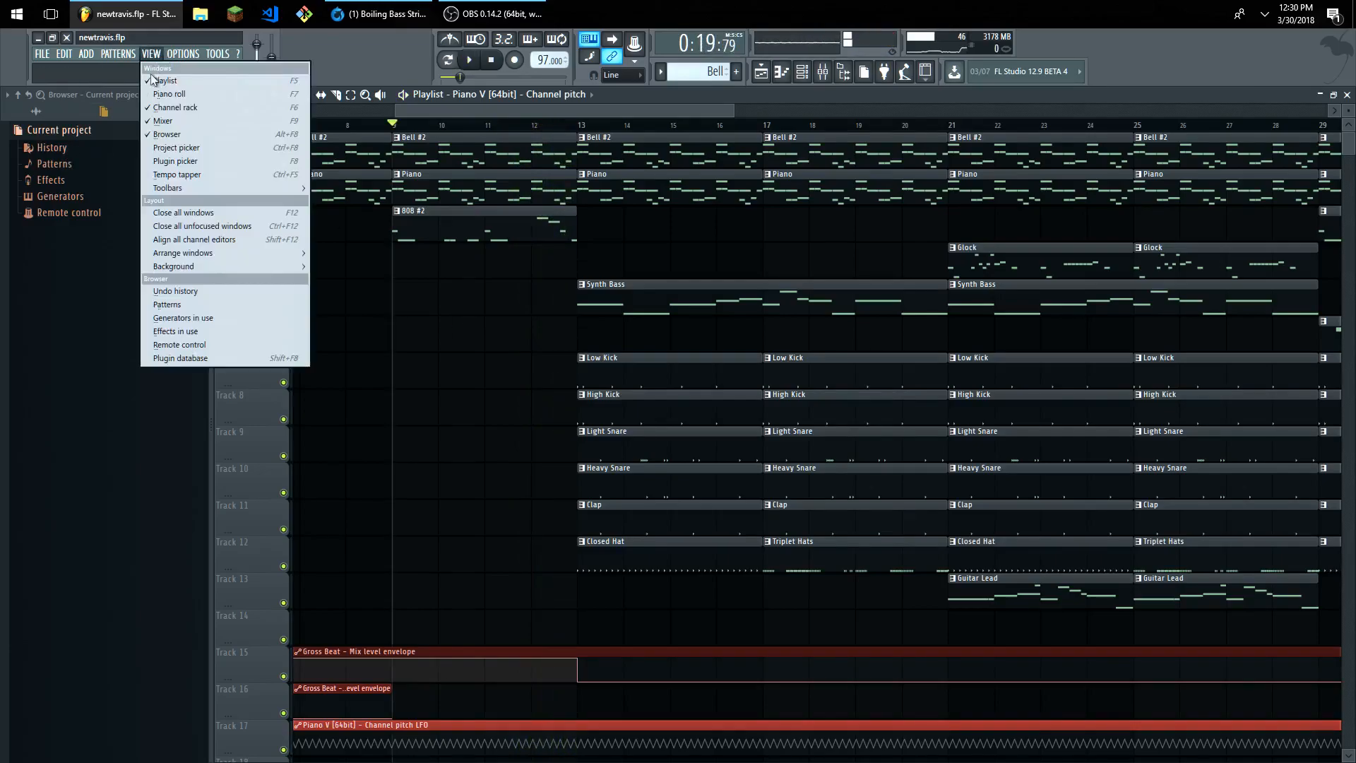
pyautogui.click(169, 123)
pyautogui.click(459, 167)
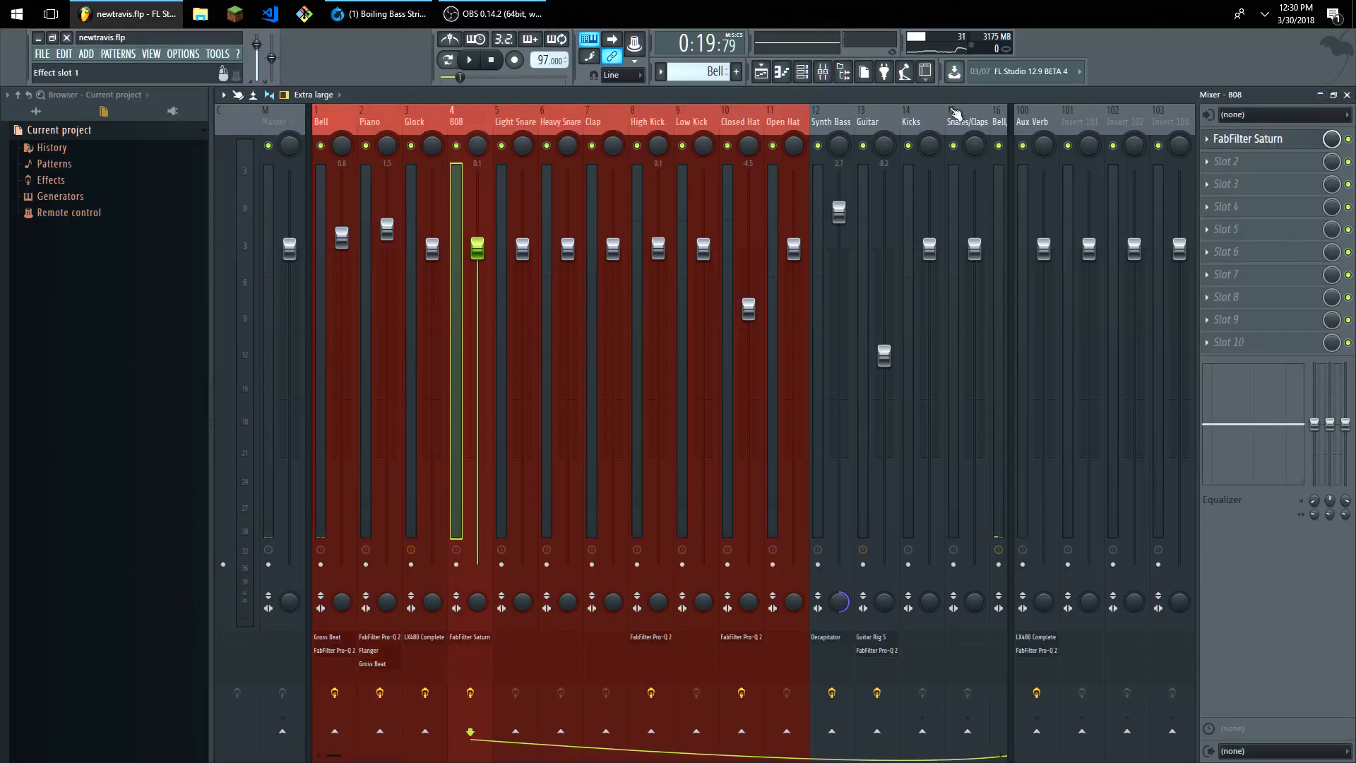
pyautogui.click(364, 209)
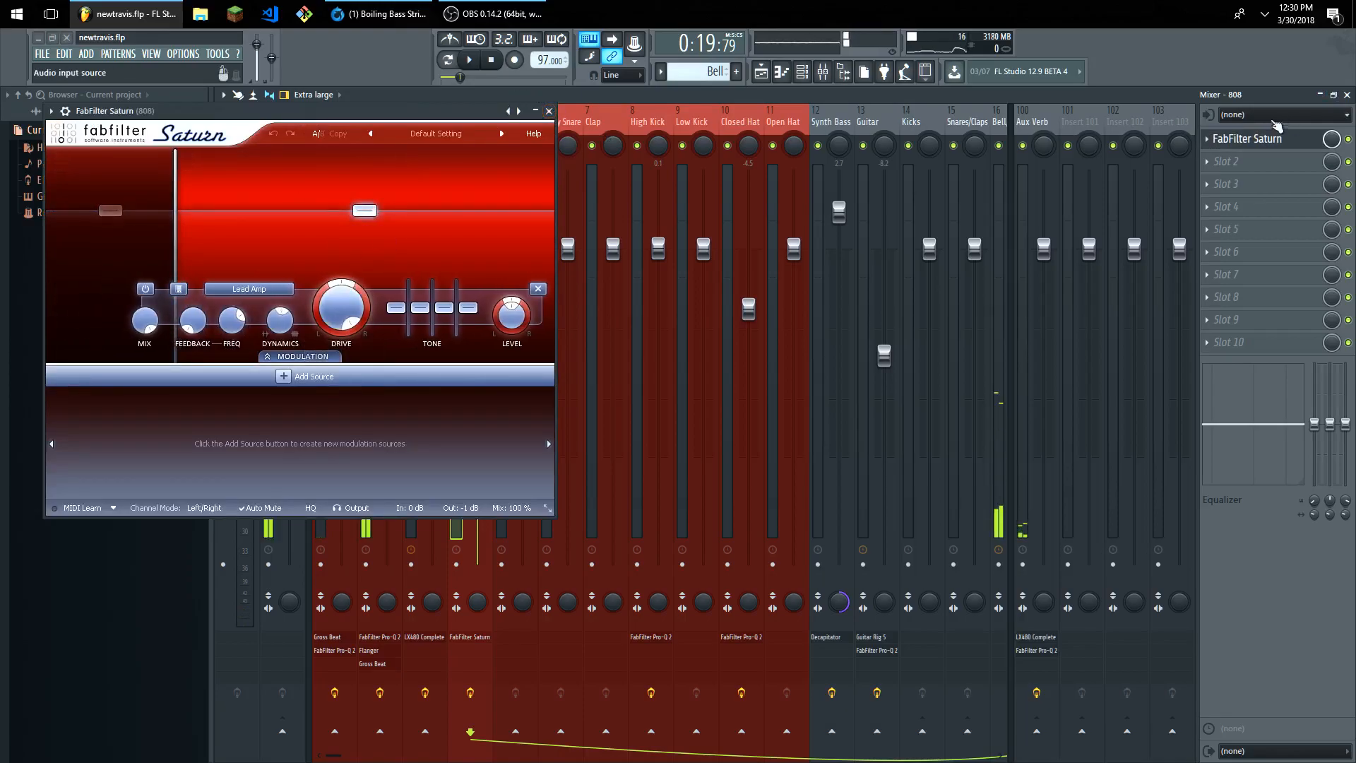
pyautogui.click(549, 112)
# Switch the browser to the plugin database with its Installed folder collapsed, and return to the playlist from the mixer.
pyautogui.click(1347, 94)
pyautogui.click(1346, 95)
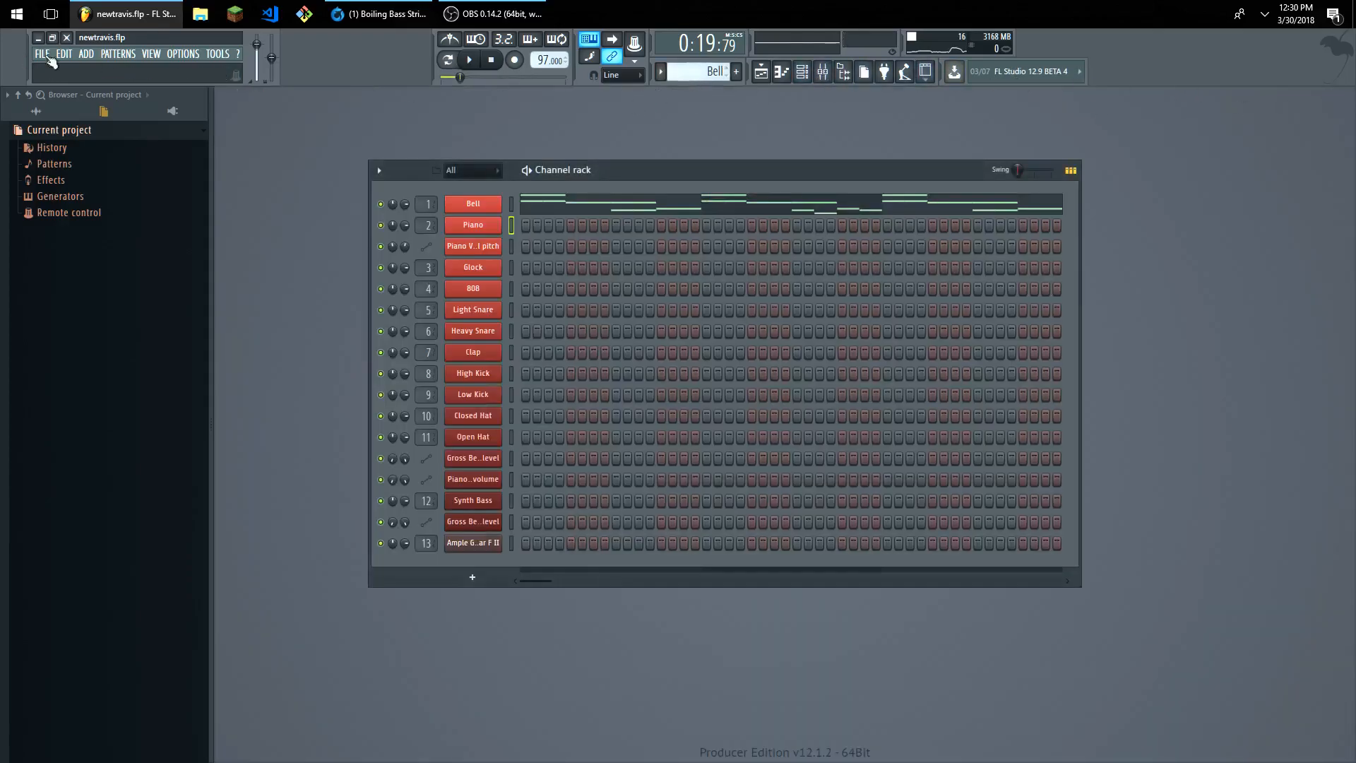
pyautogui.click(160, 55)
pyautogui.click(157, 358)
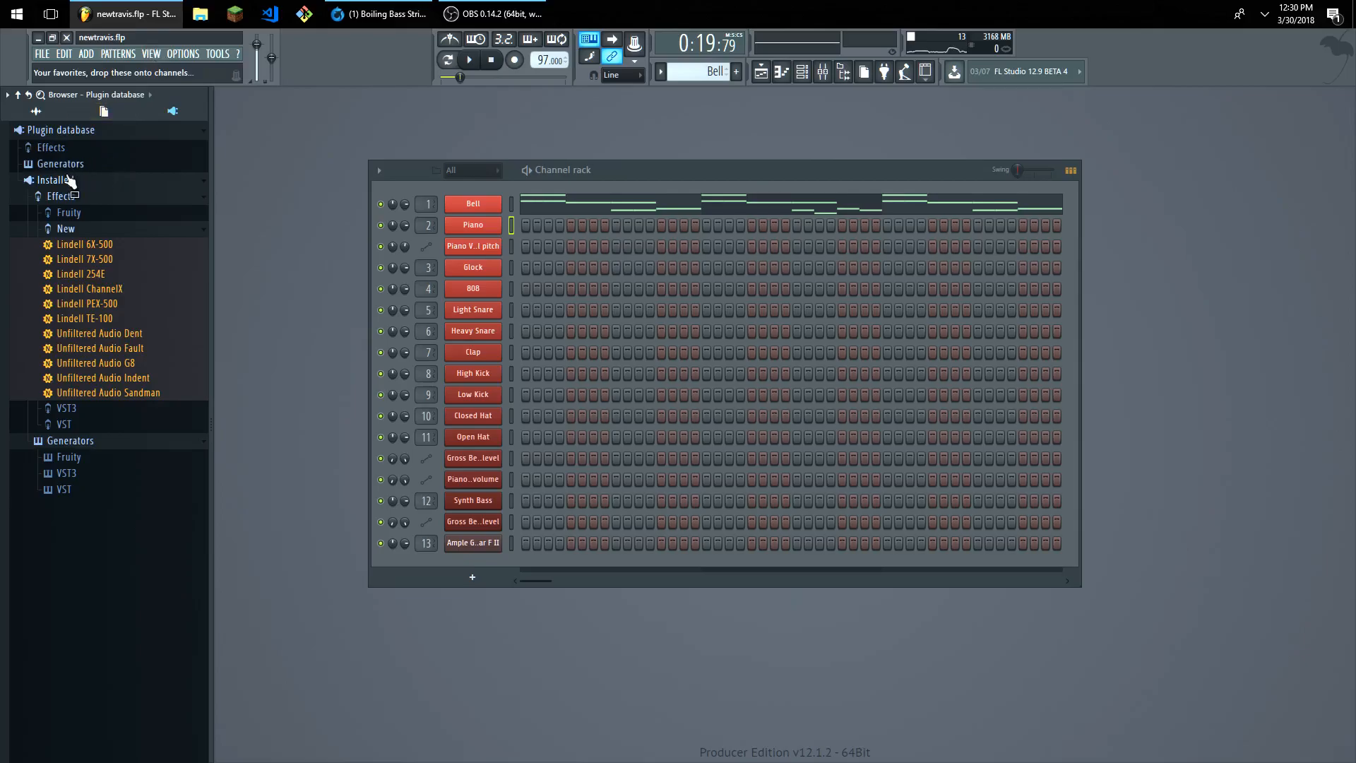
pyautogui.click(65, 179)
pyautogui.click(151, 54)
pyautogui.click(149, 77)
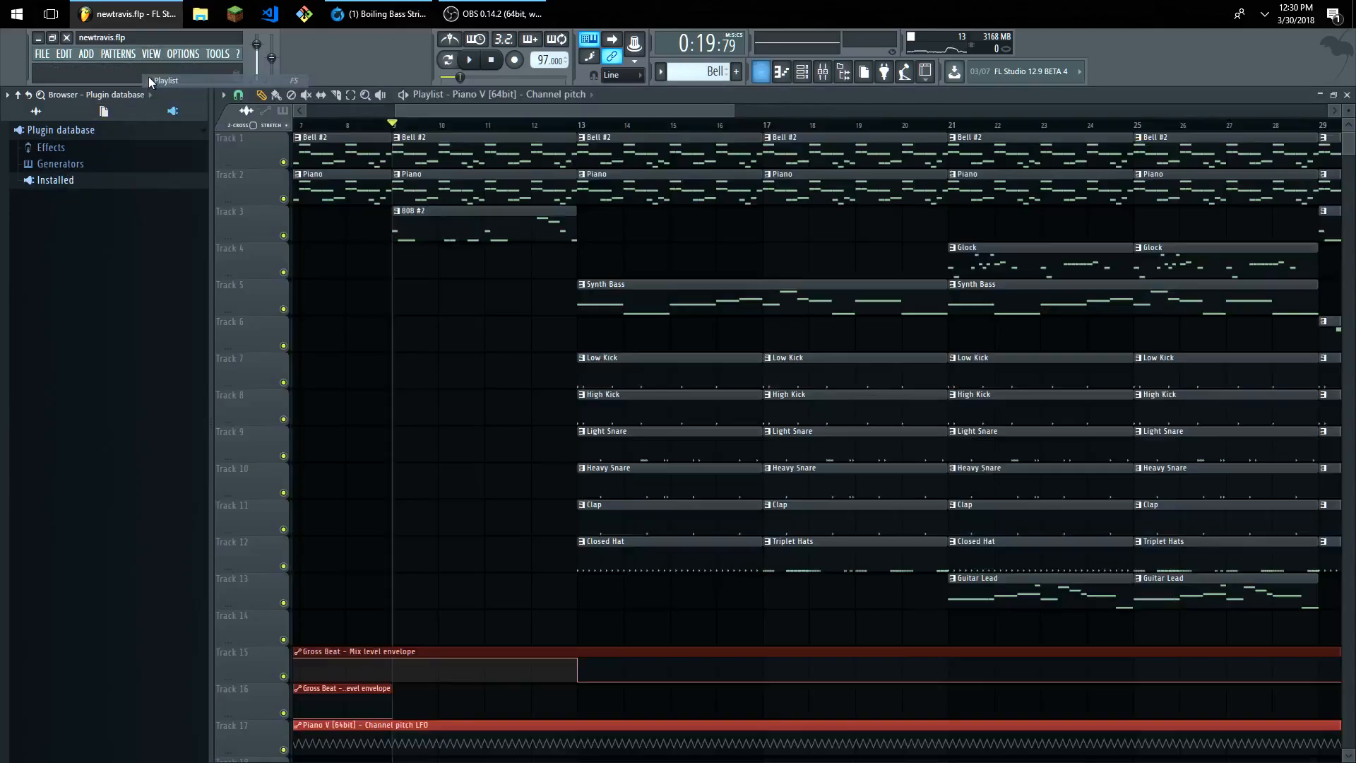
# Place the playhead at bar 13 and select bars 13 to 17 in the playlist.
pyautogui.click(578, 129)
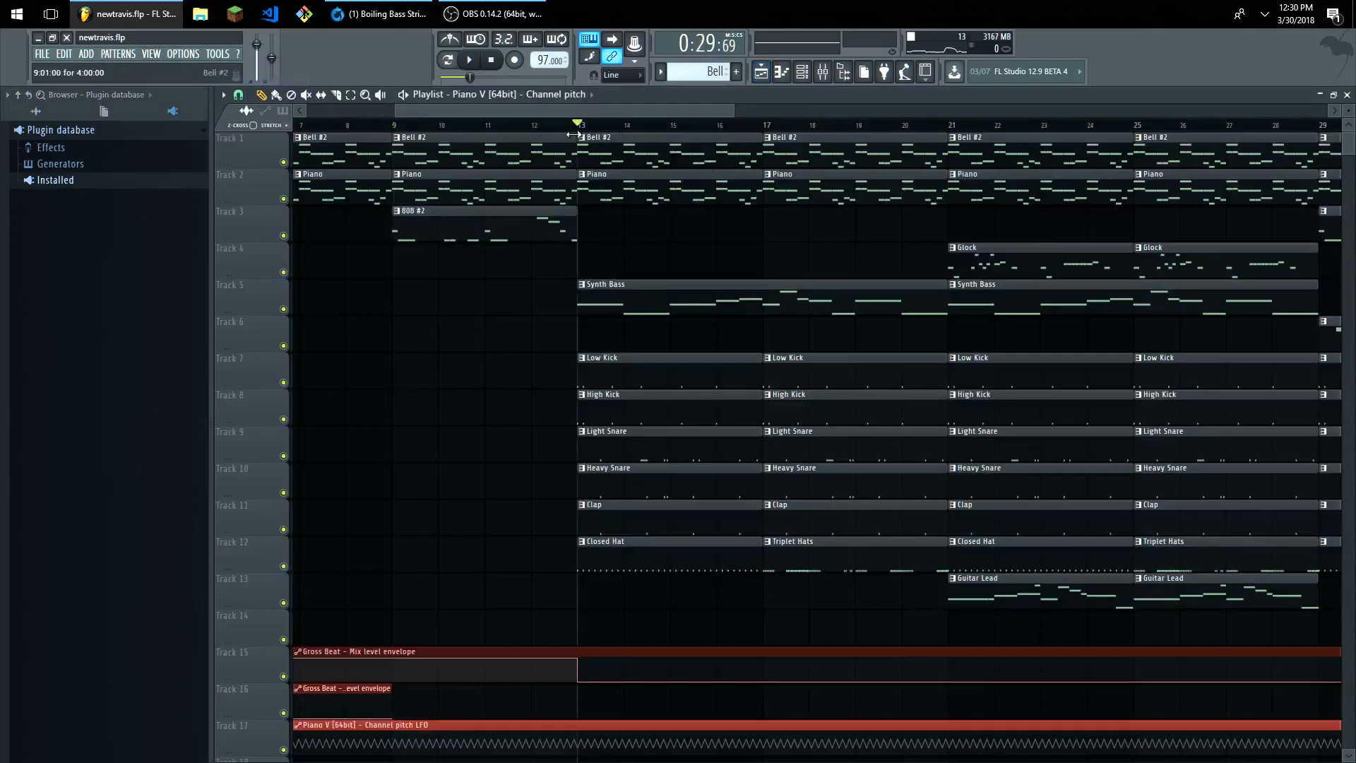
pyautogui.scroll(-3, 546, 292)
pyautogui.scroll(8, 558, 269)
pyautogui.scroll(-7, 678, 311)
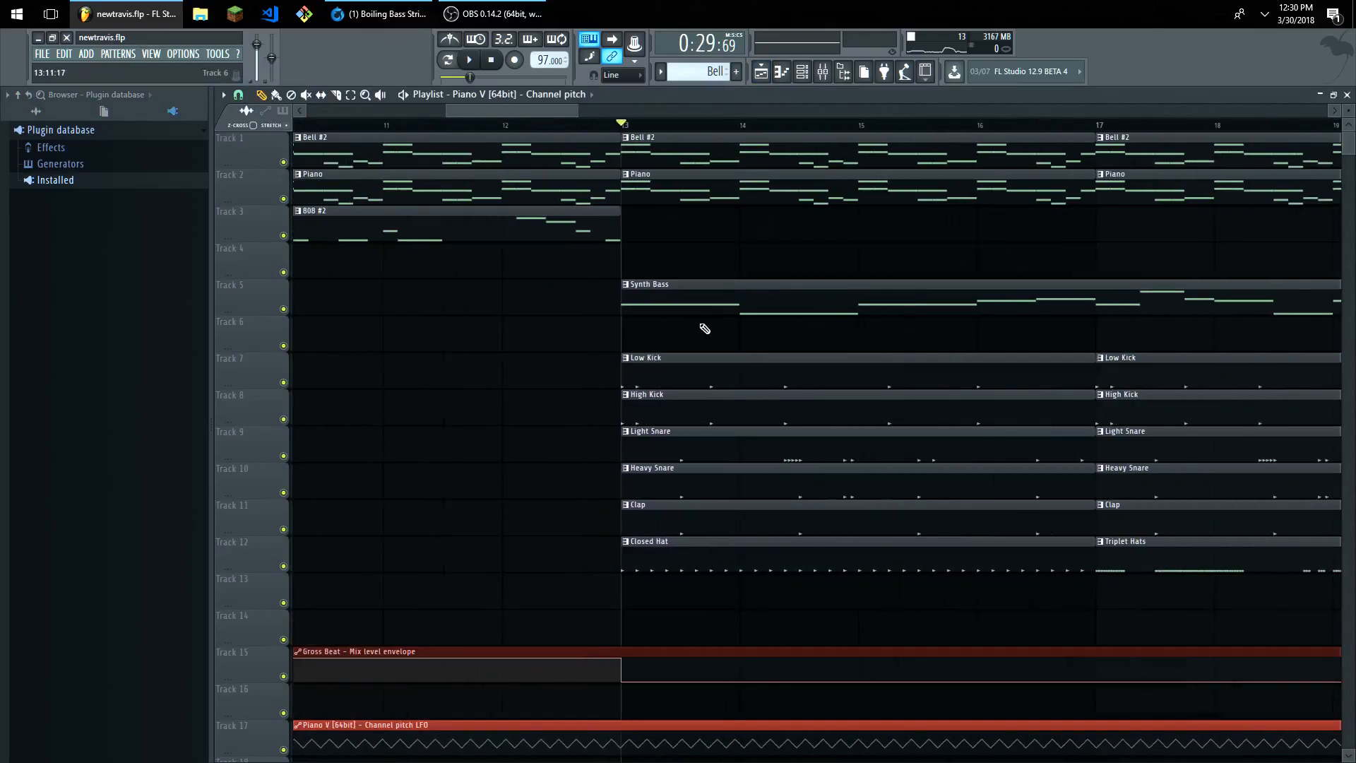
pyautogui.scroll(4, 777, 360)
pyautogui.scroll(-3, 385, 205)
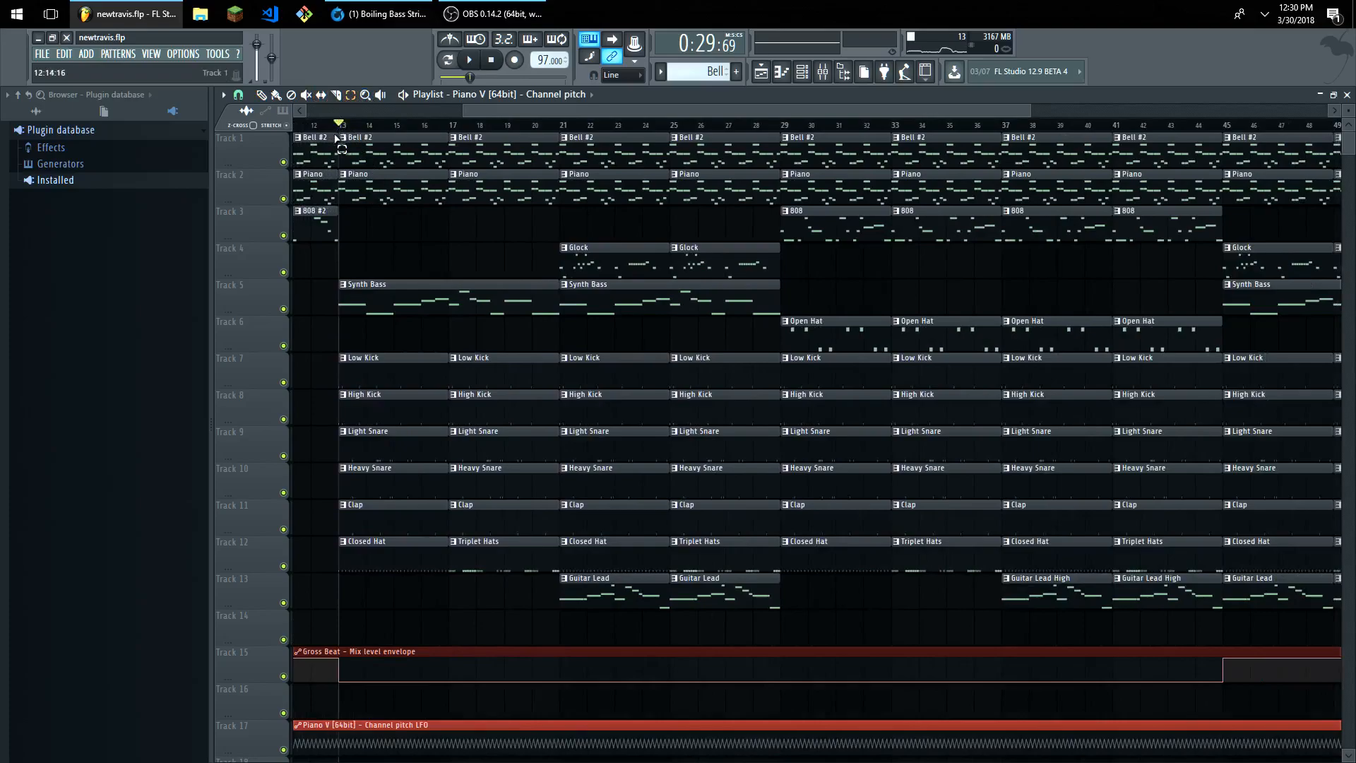
pyautogui.moveTo(340, 134); pyautogui.dragTo(448, 148)
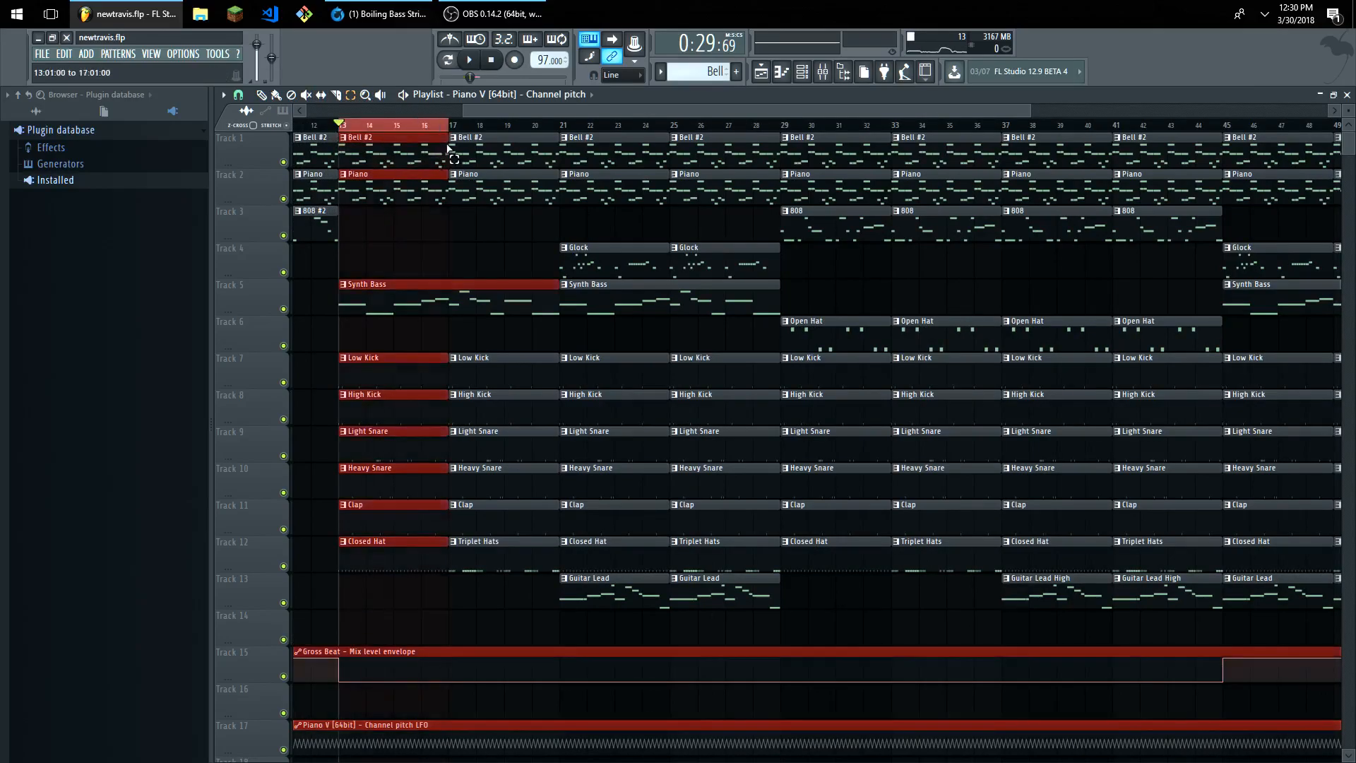
pyautogui.click(283, 383)
pyautogui.click(284, 419)
pyautogui.click(273, 471)
pyautogui.click(284, 456)
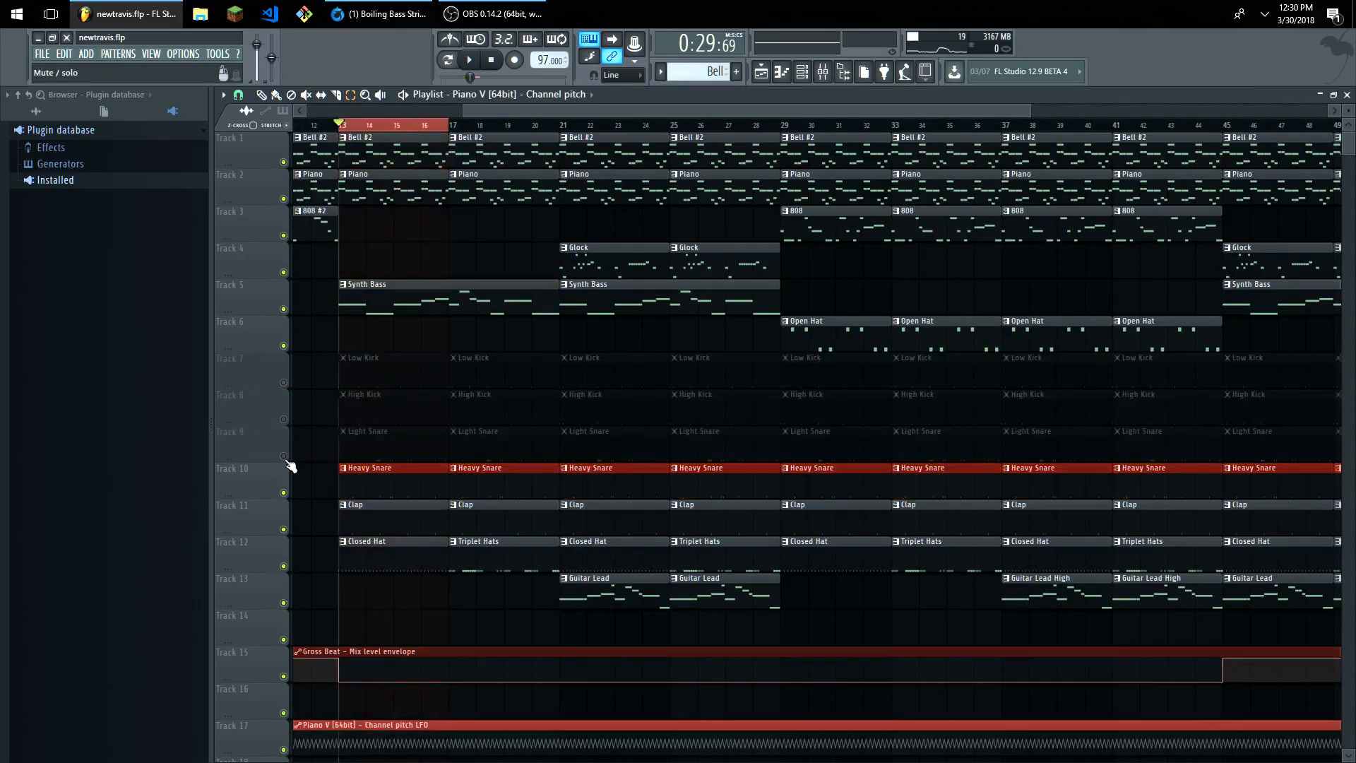
pyautogui.click(283, 456)
pyautogui.click(283, 419)
pyautogui.click(283, 382)
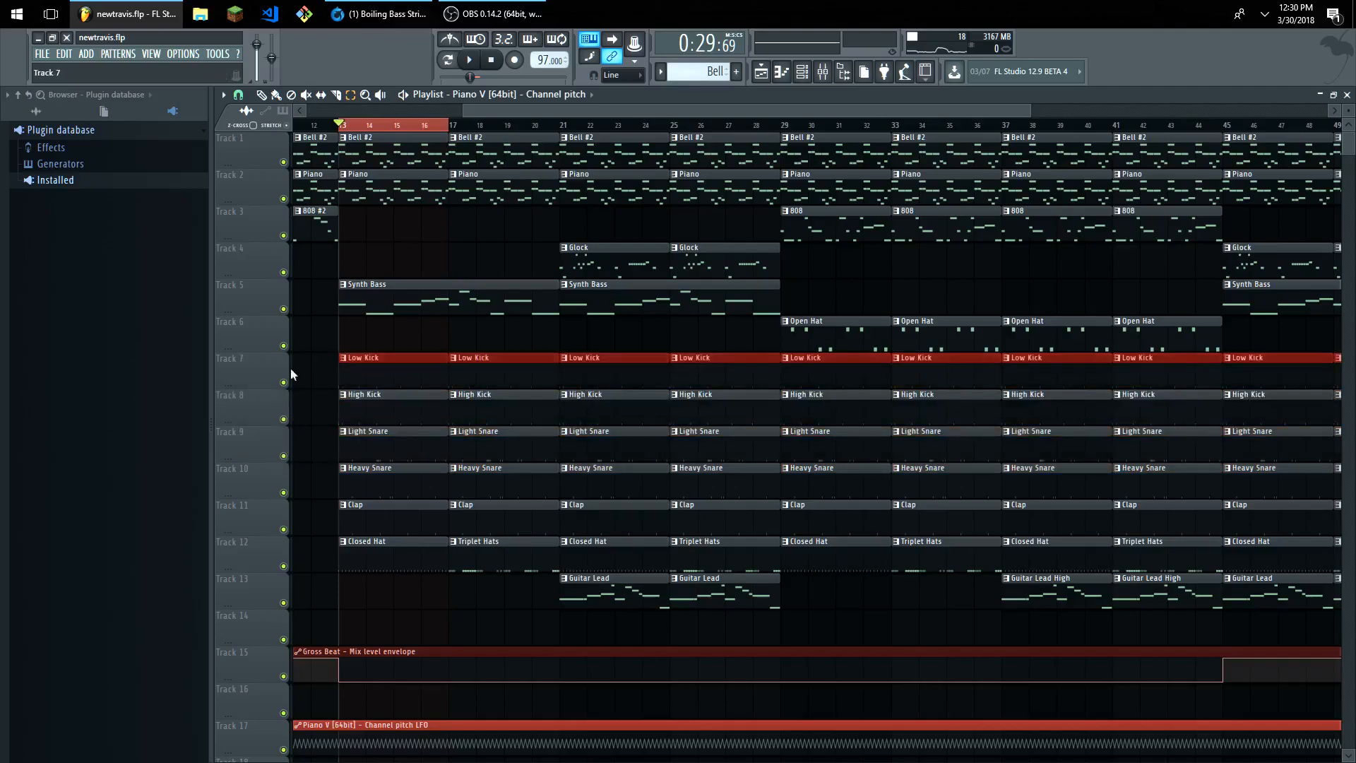
# Audition the selected bars 13 to 17, stop playback and clear the time selection.
pyautogui.click(472, 63)
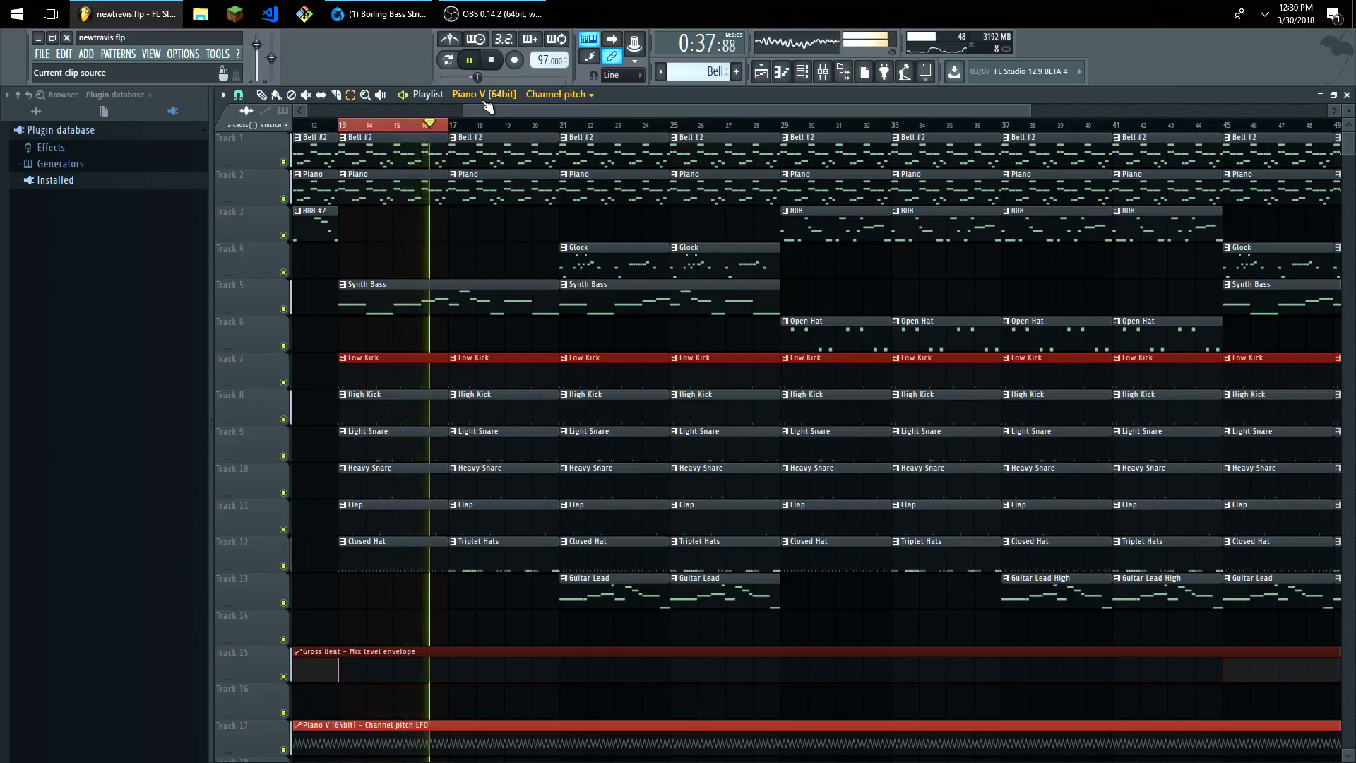
pyautogui.press('space')
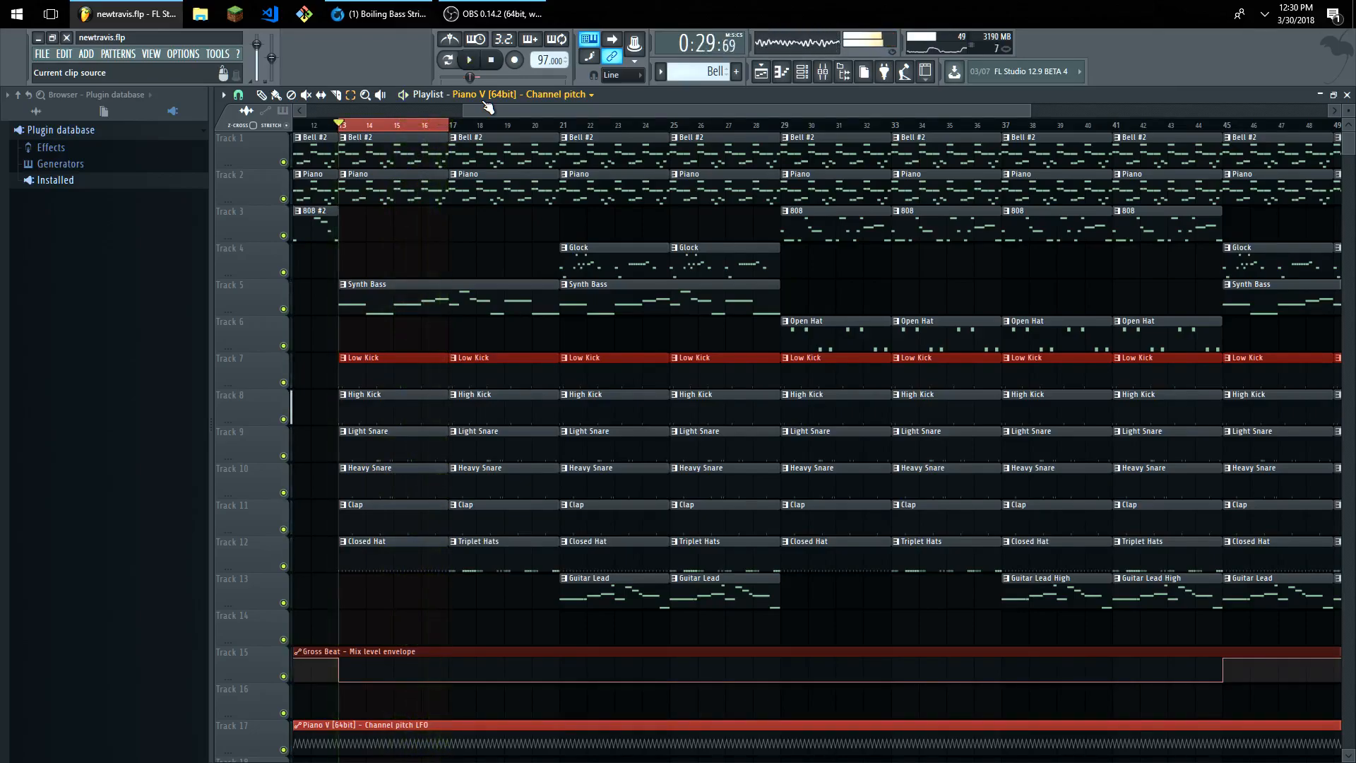
pyautogui.keyDown('ctrl'); pyautogui.click(414, 125); pyautogui.keyUp('ctrl')
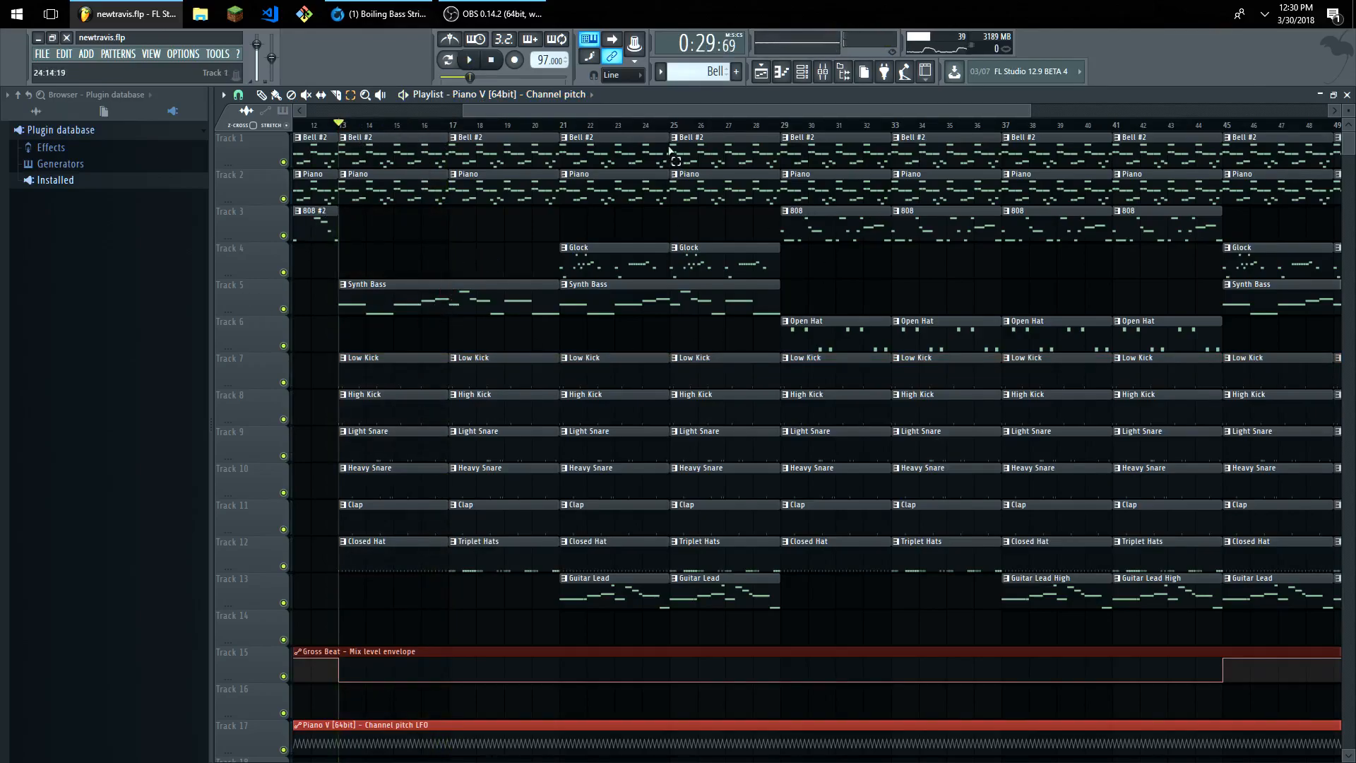
# Close the playlist, switch to the Synth Bass pattern, and audition its JUP-8 V instrument before closing the plugin window.
pyautogui.click(1346, 97)
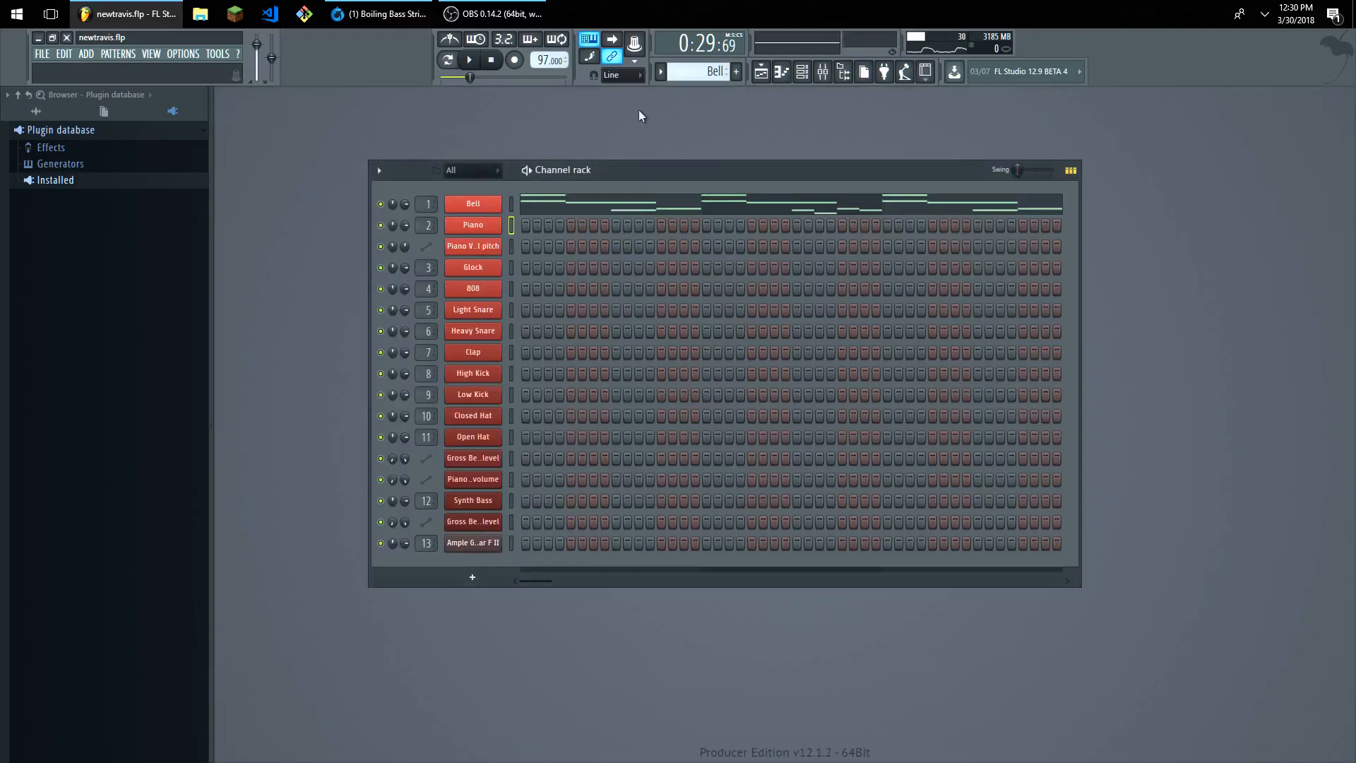
pyautogui.click(699, 71)
pyautogui.click(746, 267)
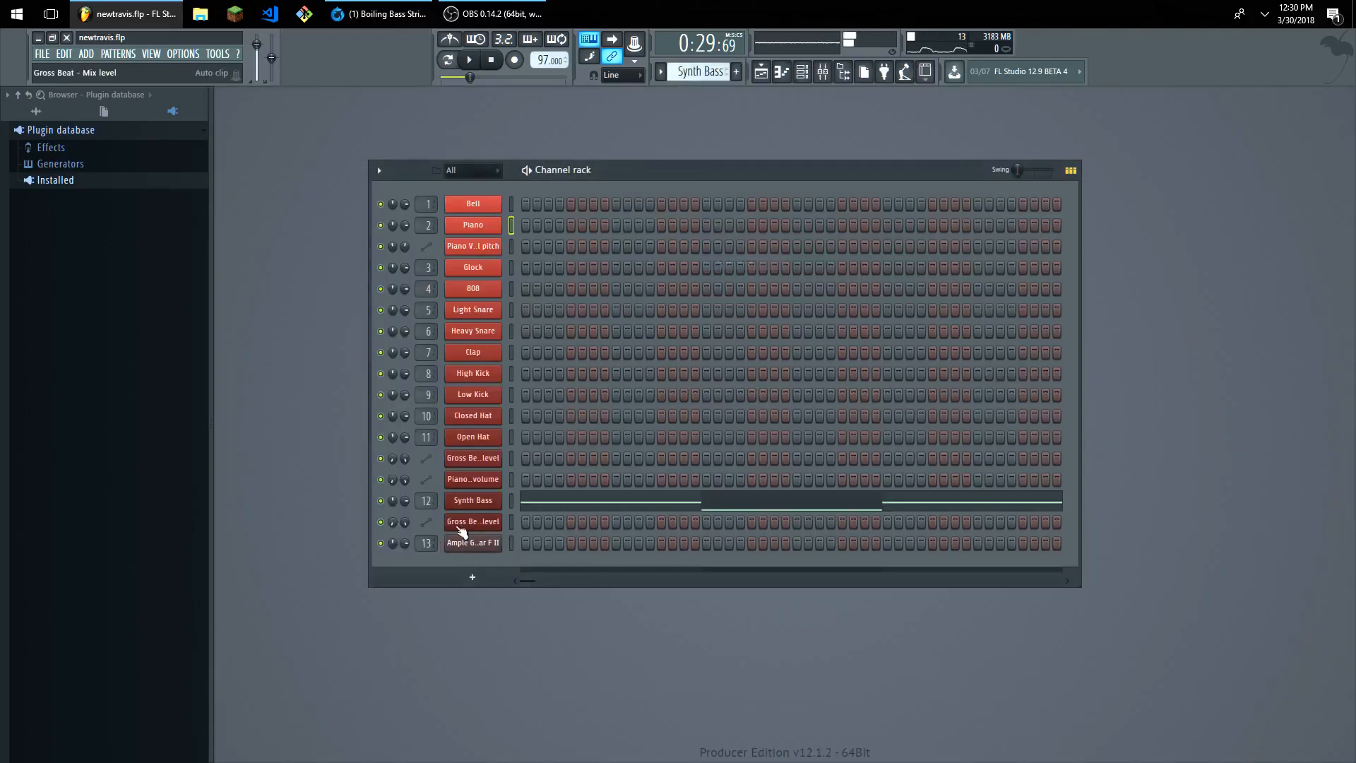
pyautogui.click(472, 500)
pyautogui.press('q')
pyautogui.press('z')
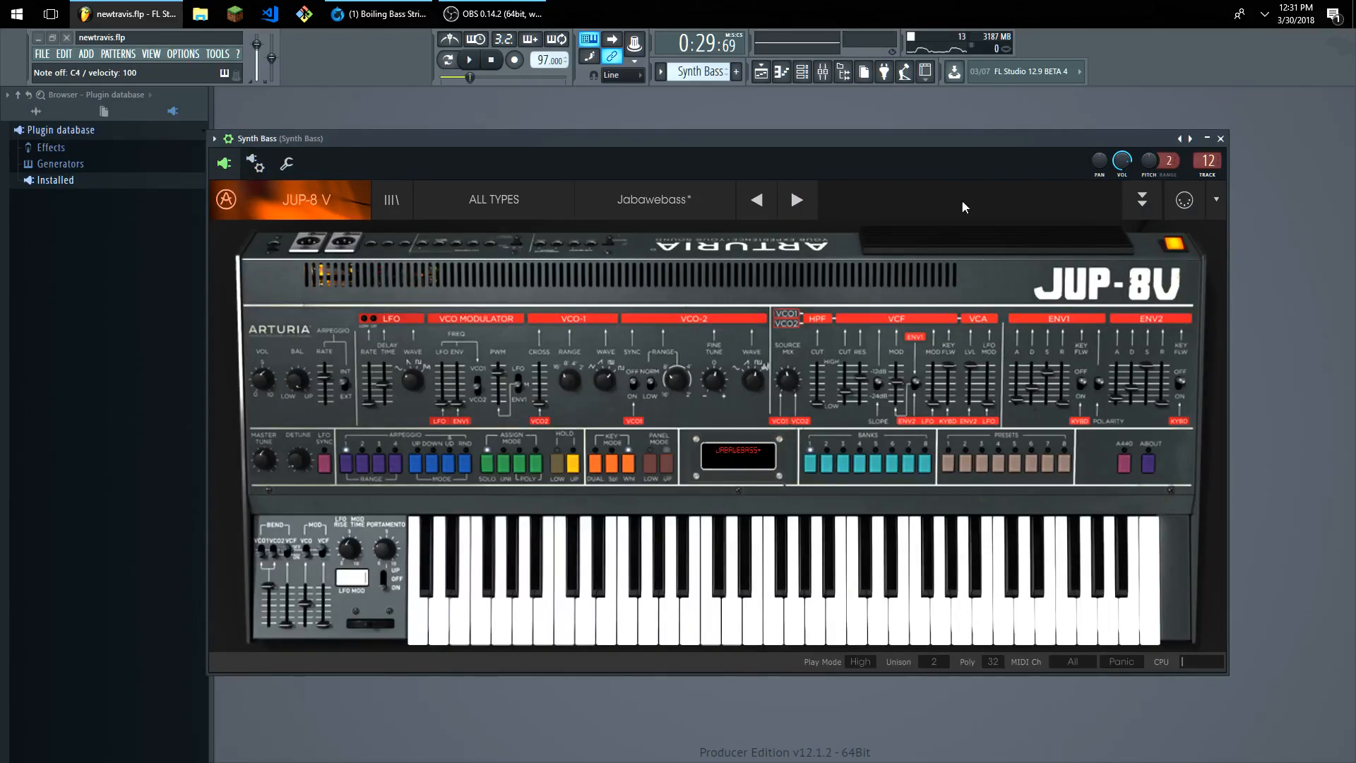
pyautogui.press('q')
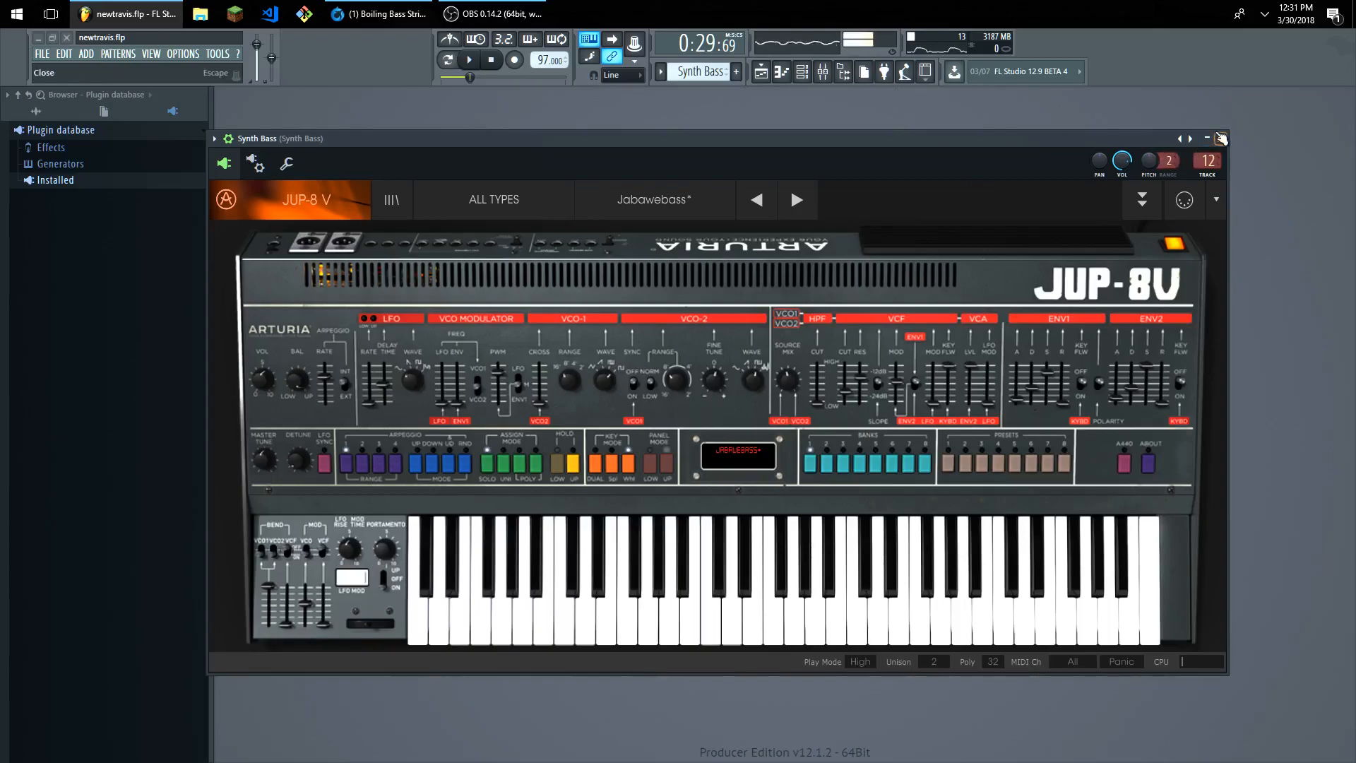
pyautogui.click(1221, 138)
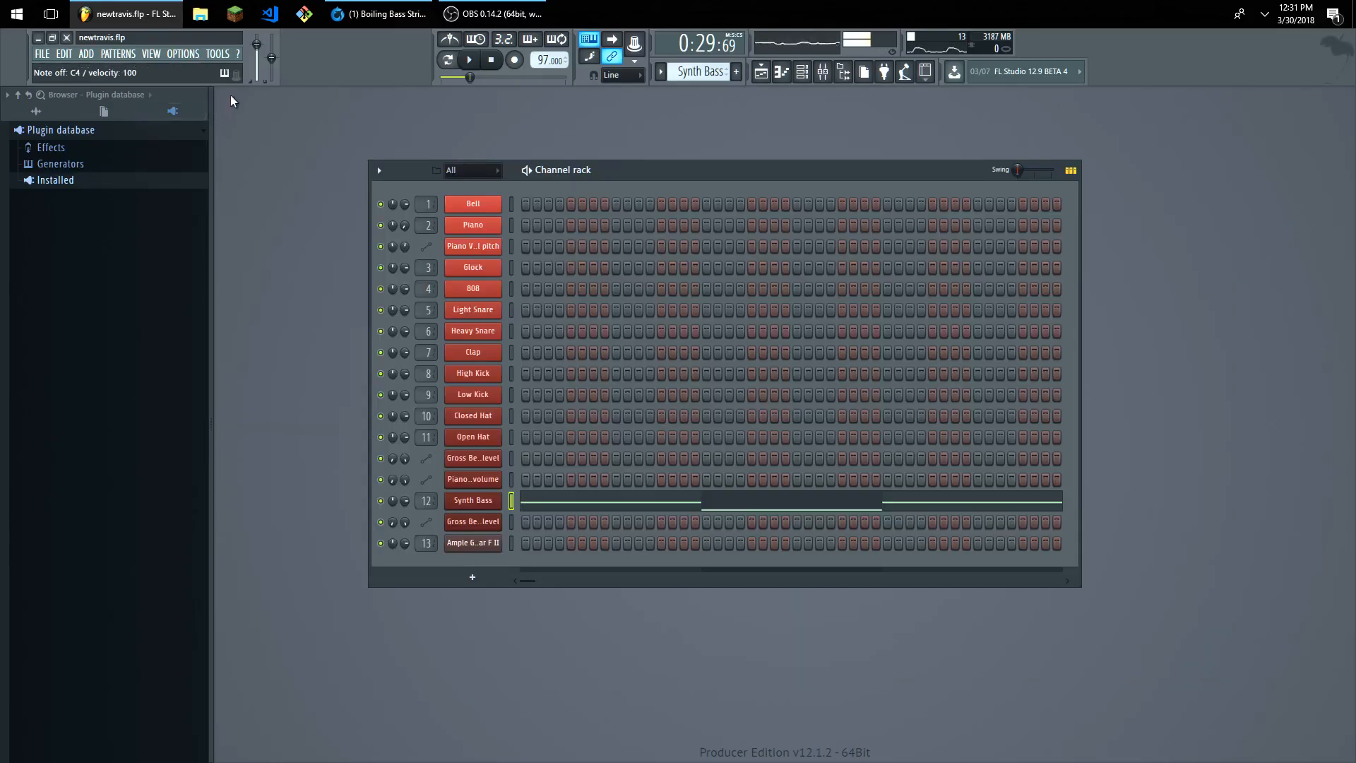
# Bring up the mixer and audition the Synth Bass track with its Decapitator effect bypassed.
pyautogui.click(151, 55)
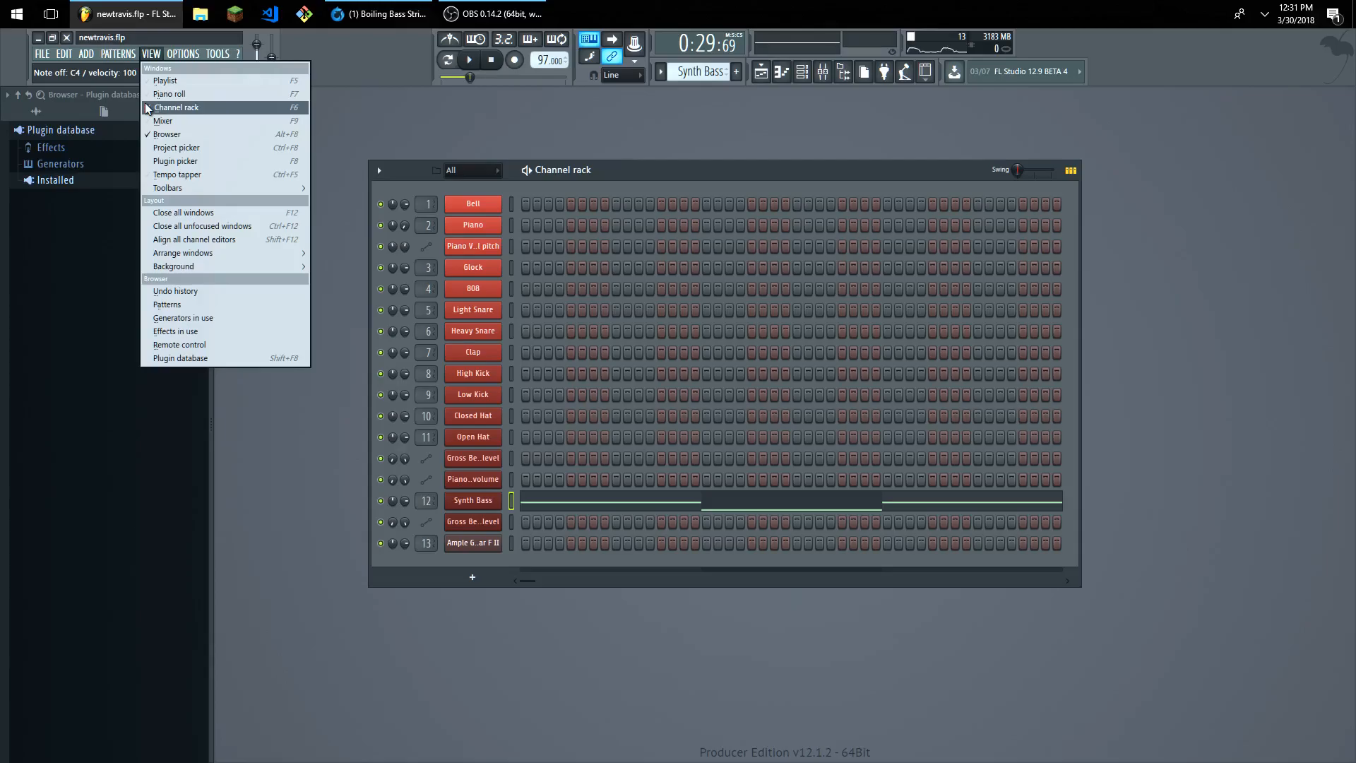
pyautogui.click(164, 121)
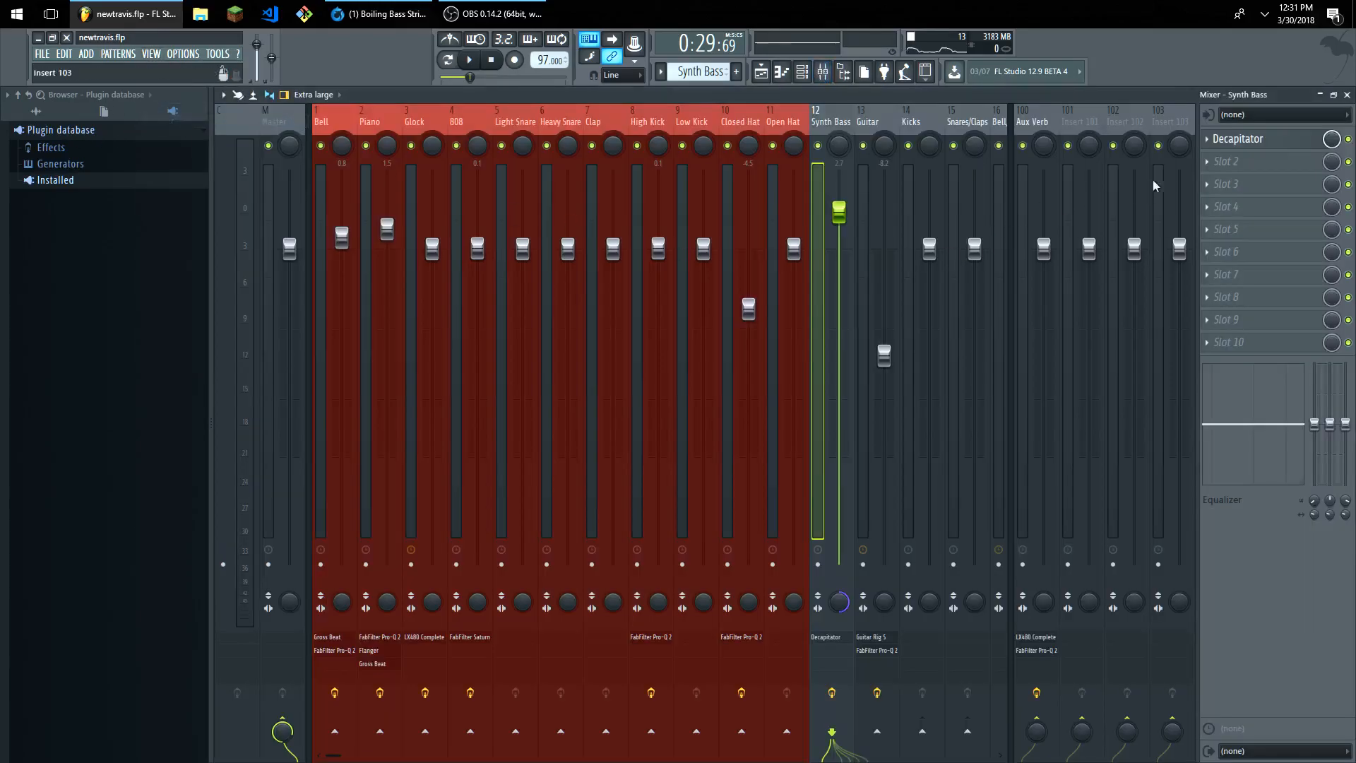
pyautogui.click(1348, 139)
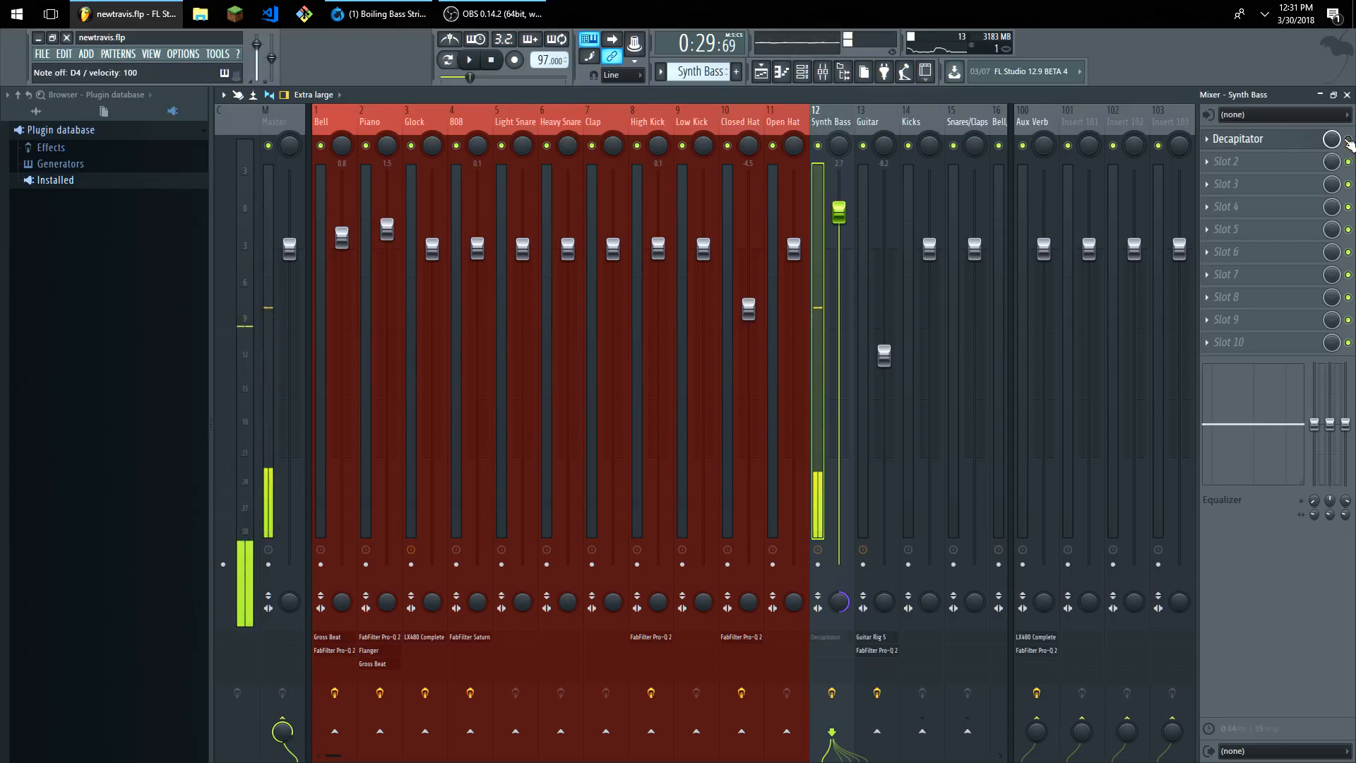
pyautogui.click(1349, 141)
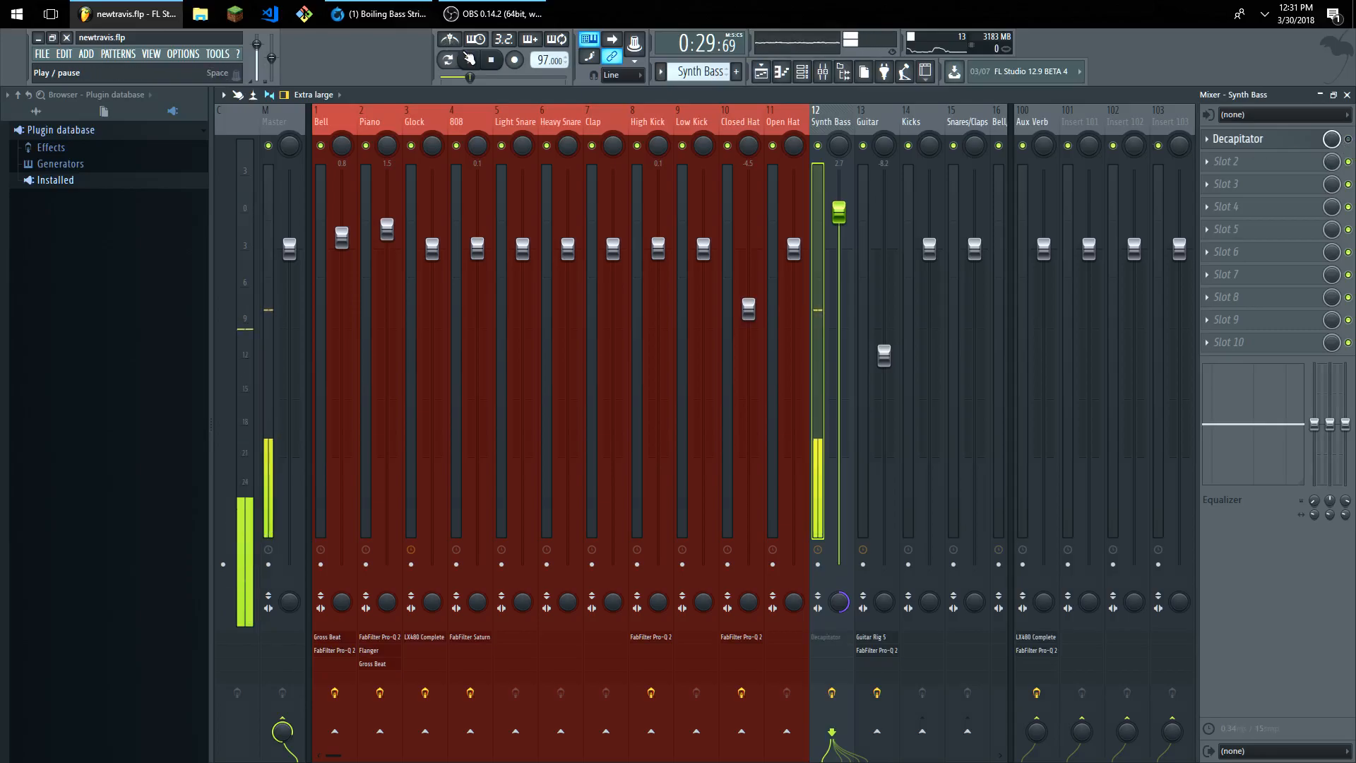
# Switch playback to pattern mode and play the Synth Bass pattern, re-enabling Decapitator during playback before stopping.
pyautogui.click(447, 59)
pyautogui.click(472, 60)
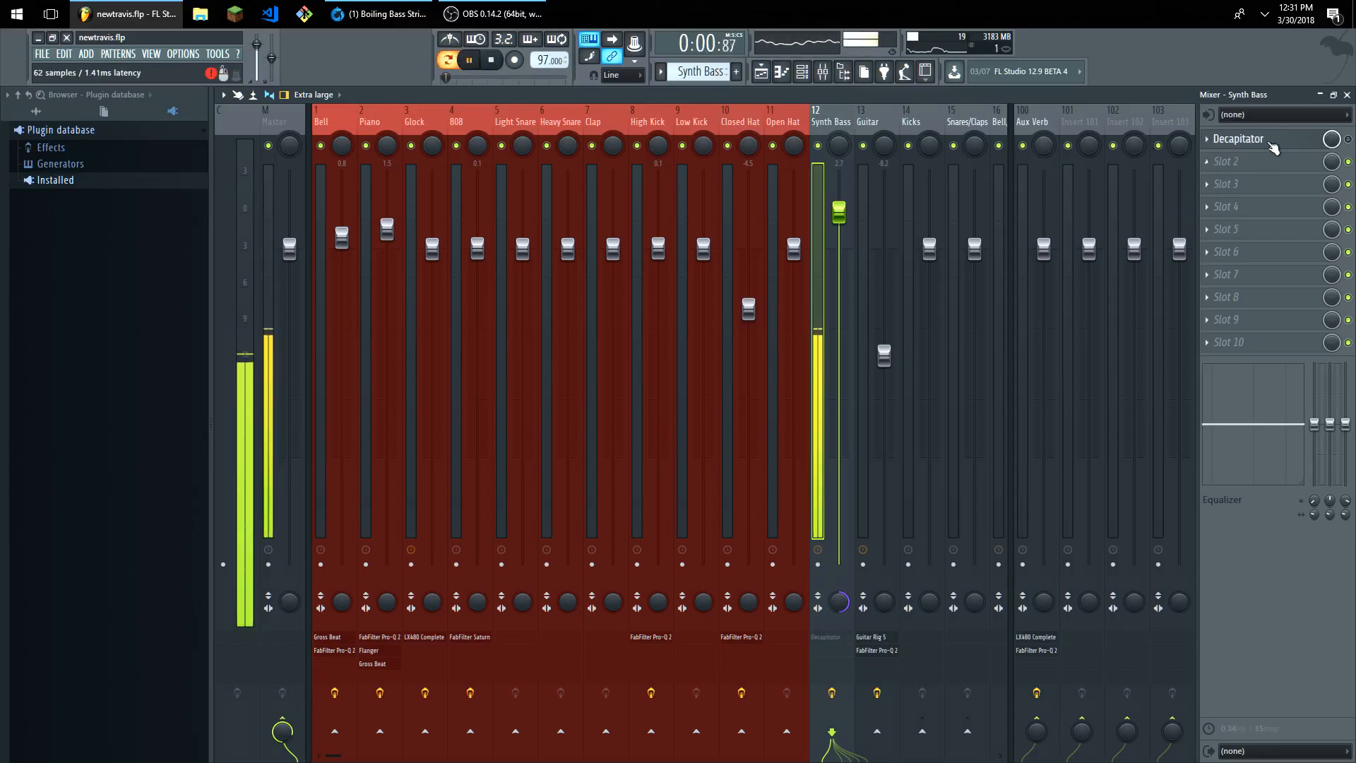
pyautogui.click(1349, 141)
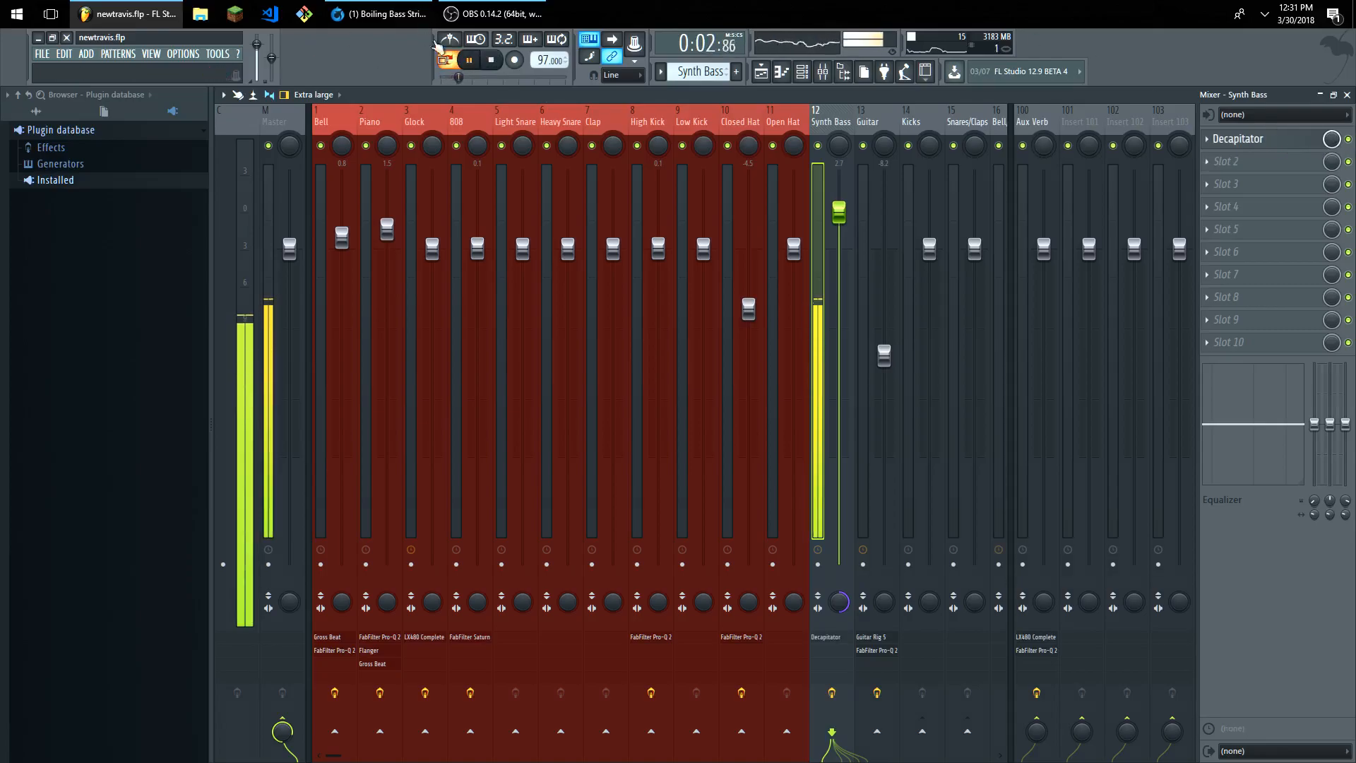
pyautogui.press('space')
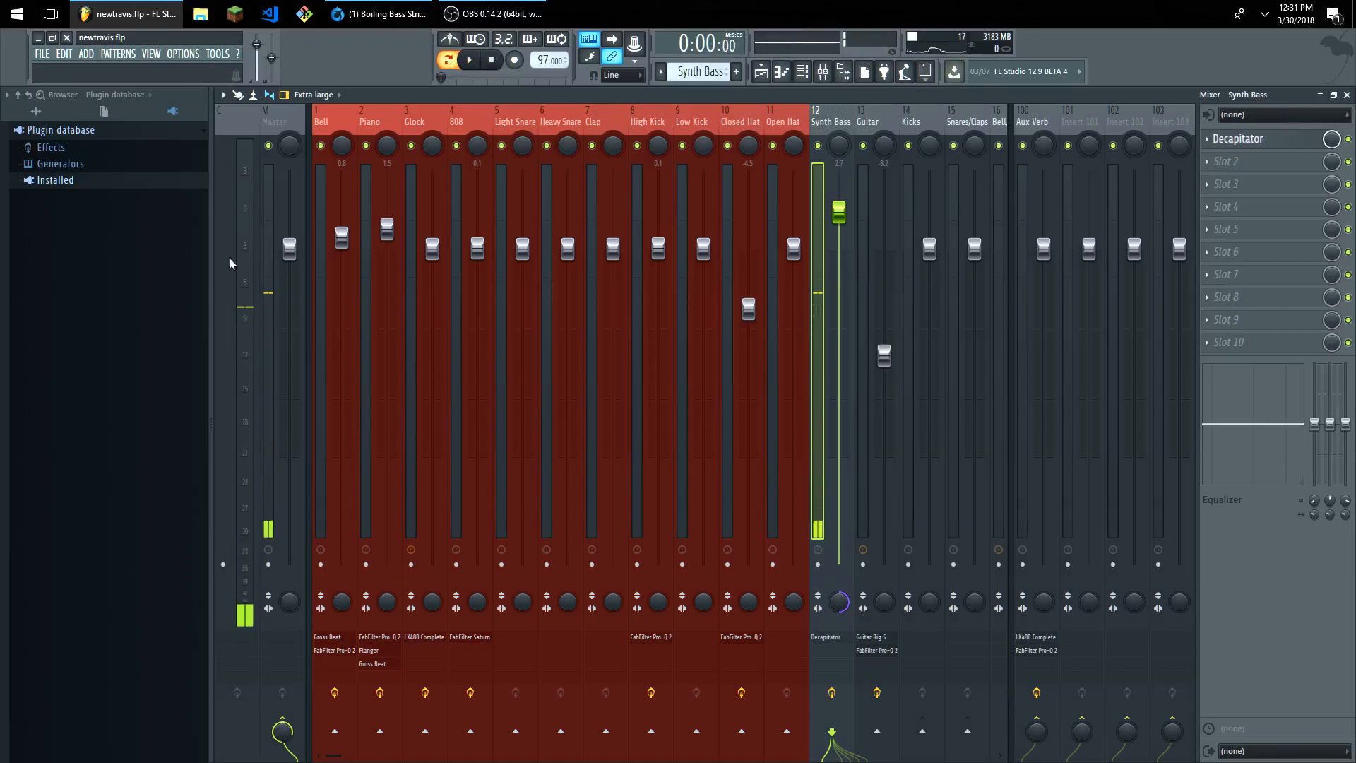
# Bring up the playlist, look over the drum tracks, and close it to return to the channel rack.
pyautogui.click(152, 55)
pyautogui.click(161, 79)
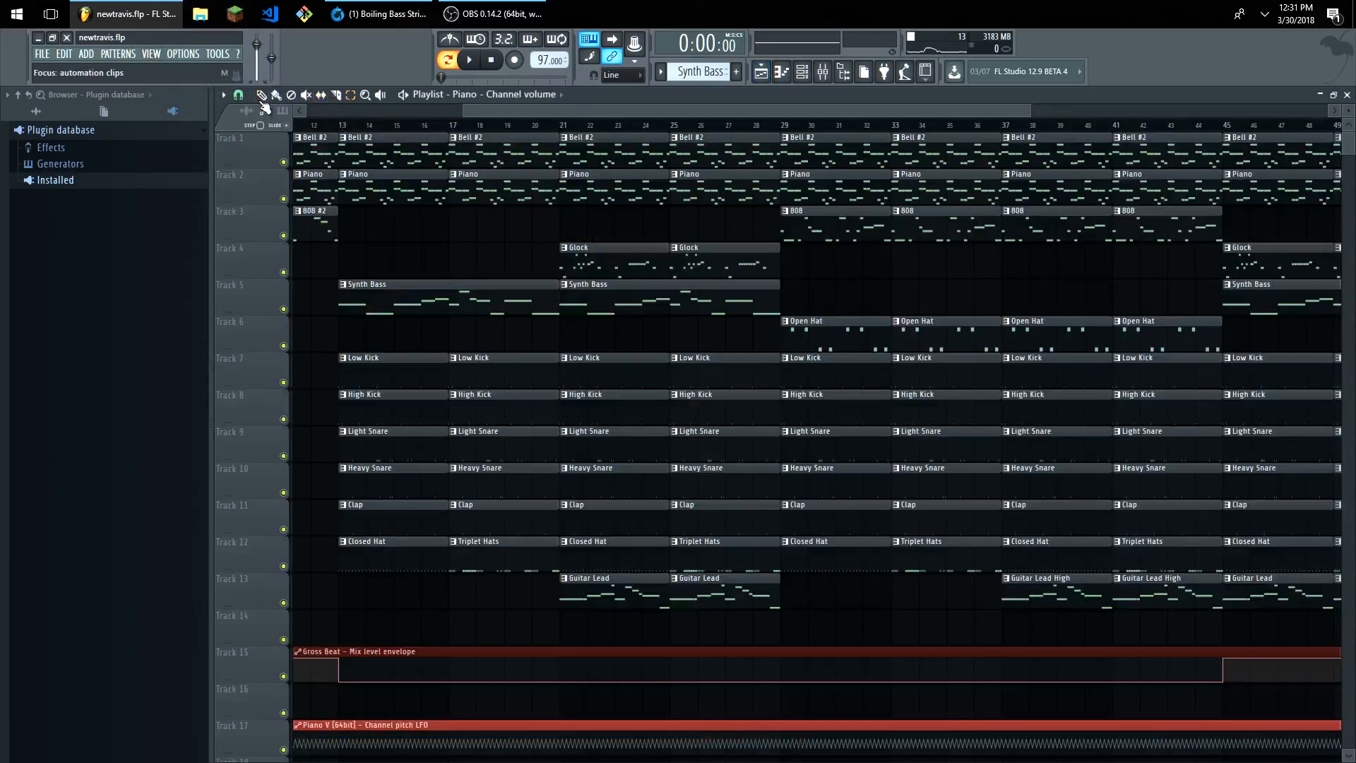
pyautogui.scroll(-2, 378, 366)
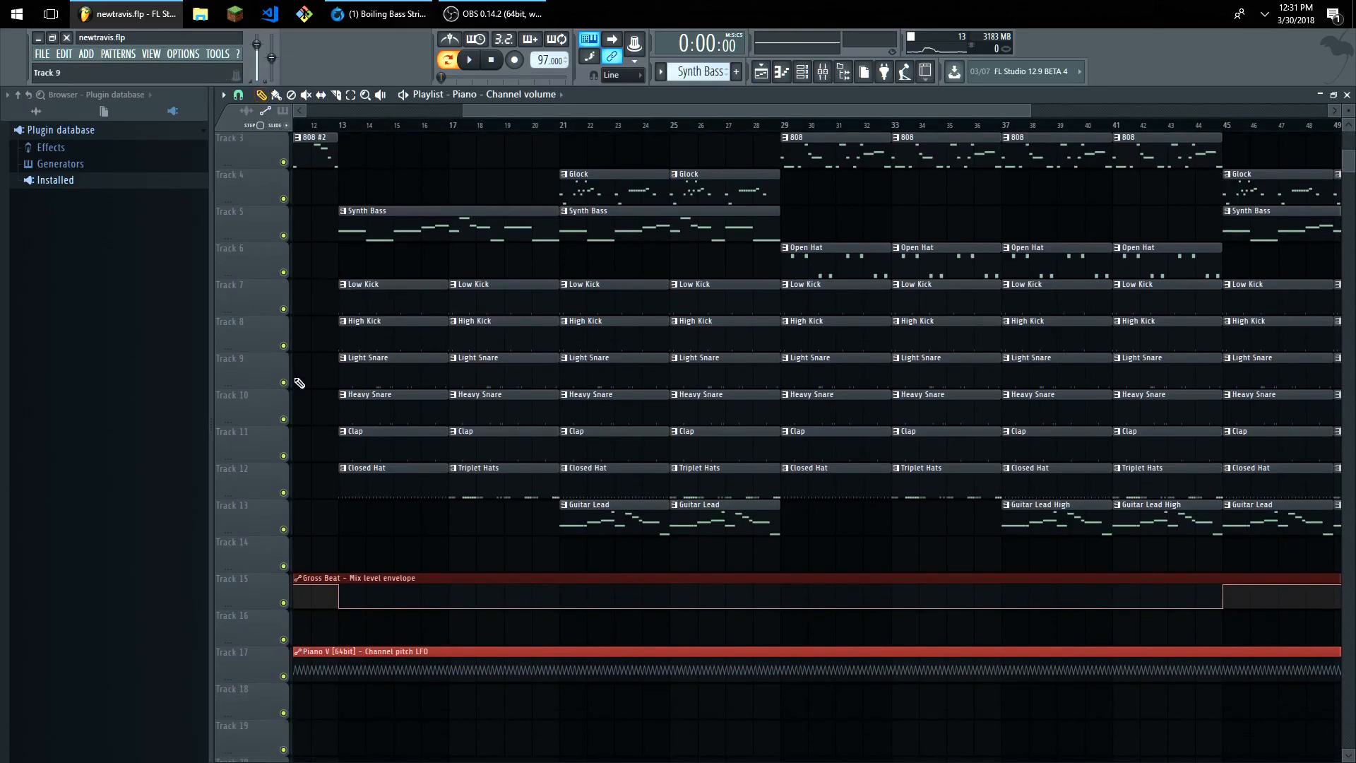
pyautogui.scroll(1, 1076, 132)
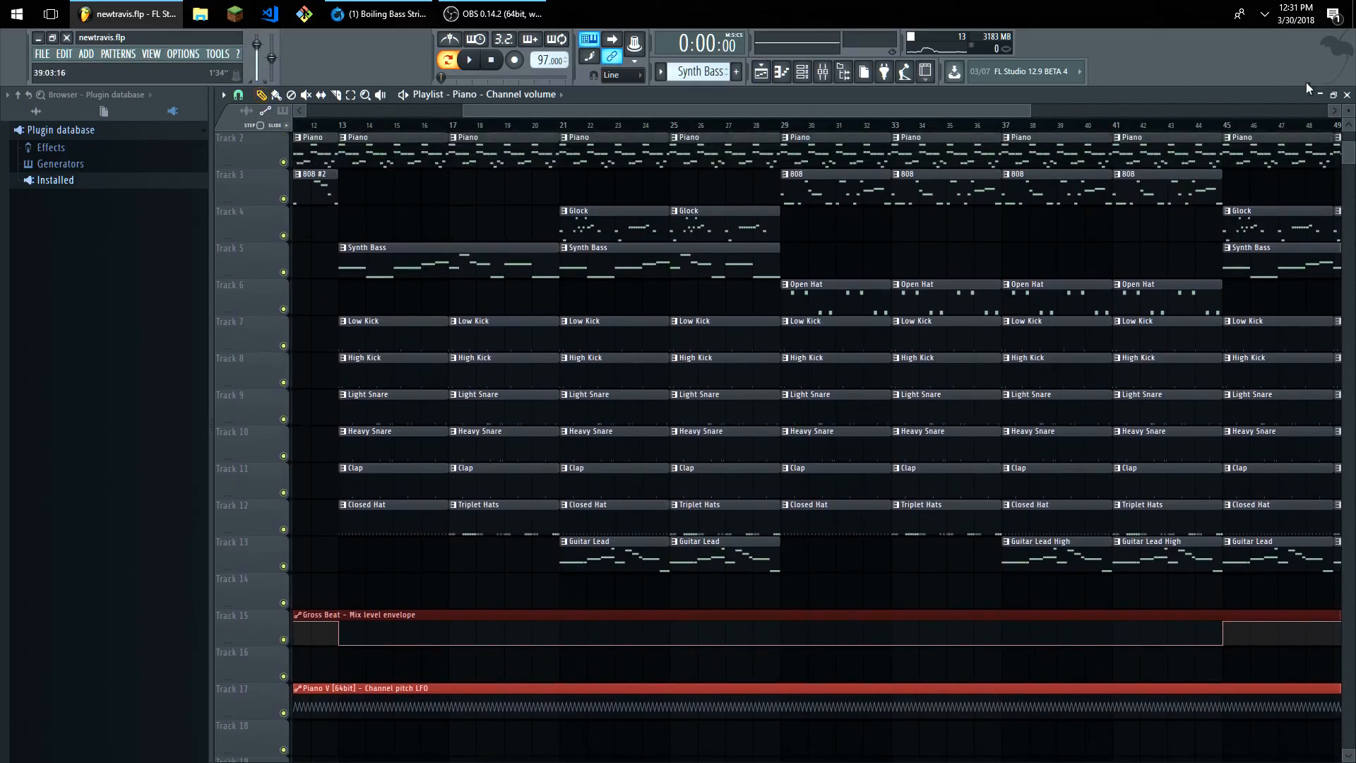
pyautogui.click(1347, 94)
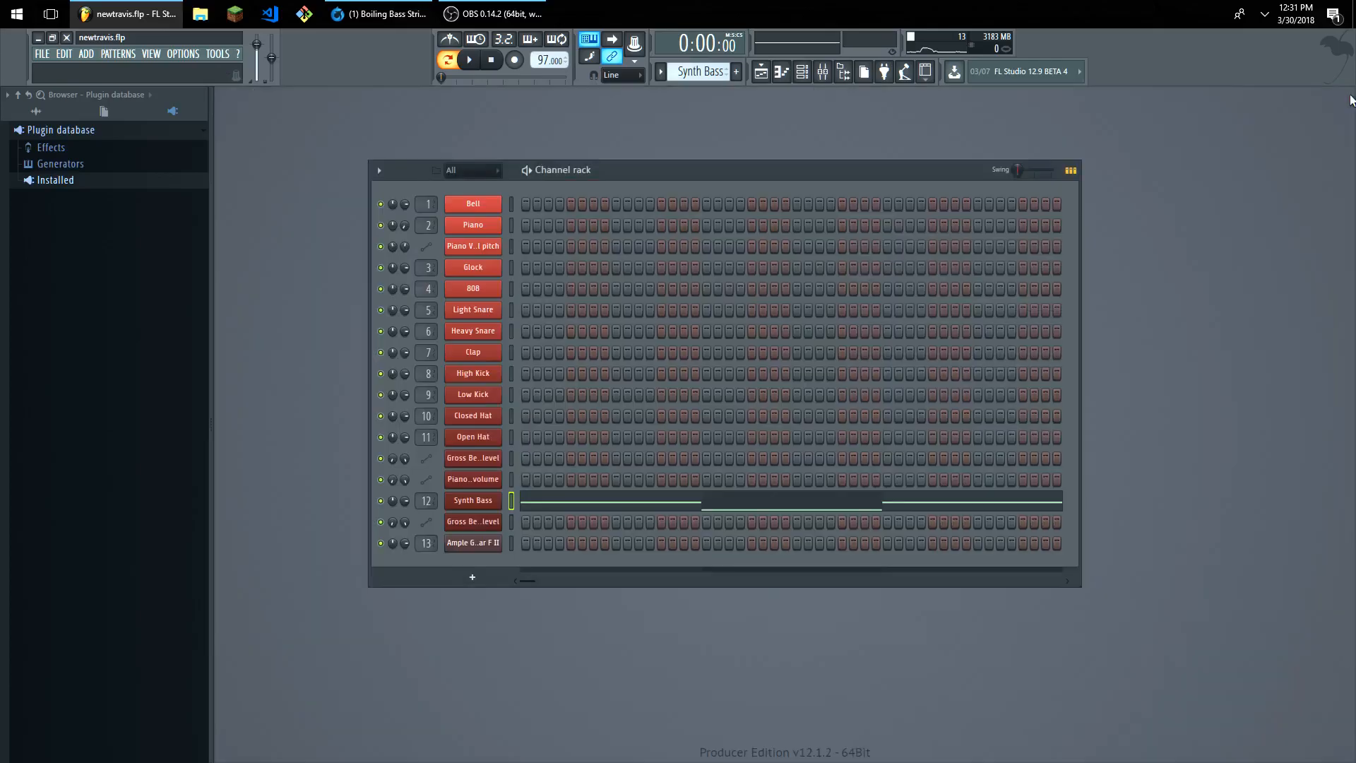
# Switch to the Low Kick pattern and inspect the Low Kick channel's sample settings, closing the window when done.
pyautogui.click(671, 74)
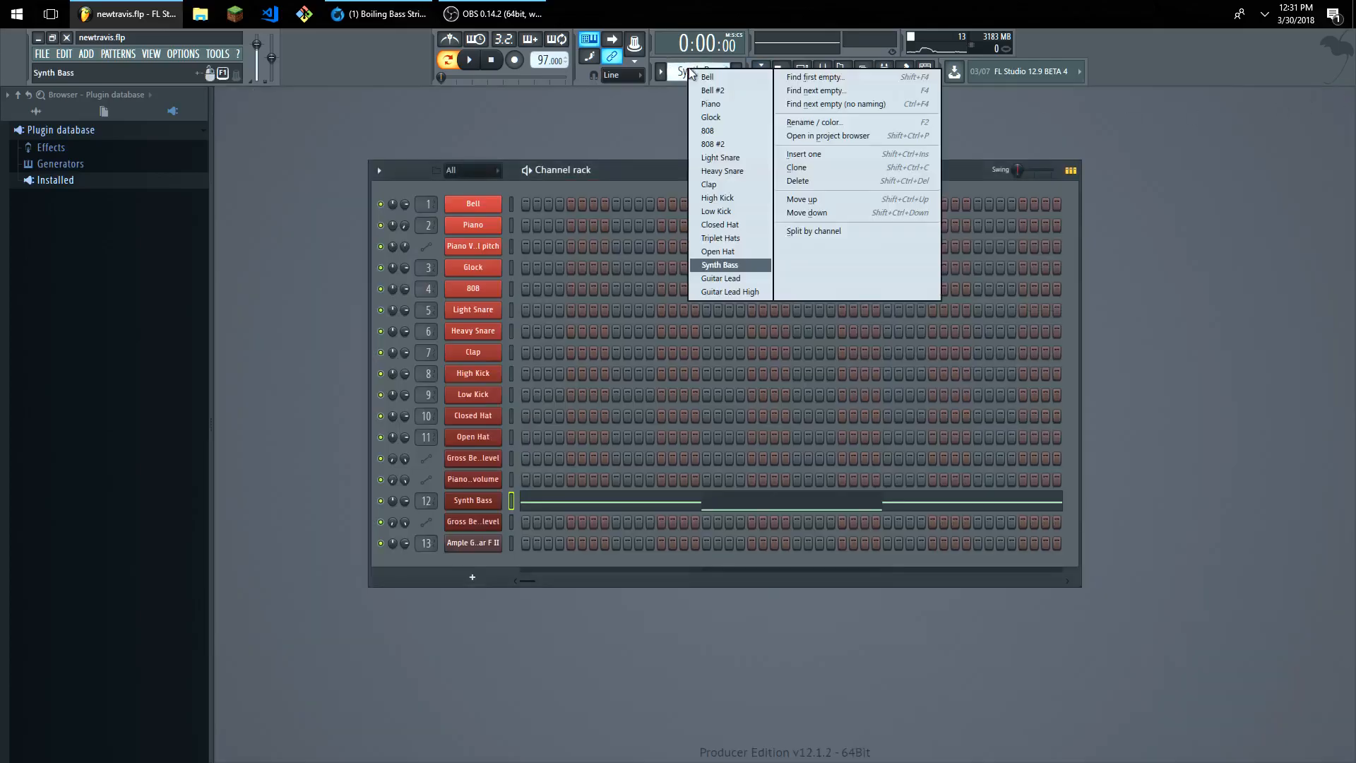
pyautogui.click(726, 210)
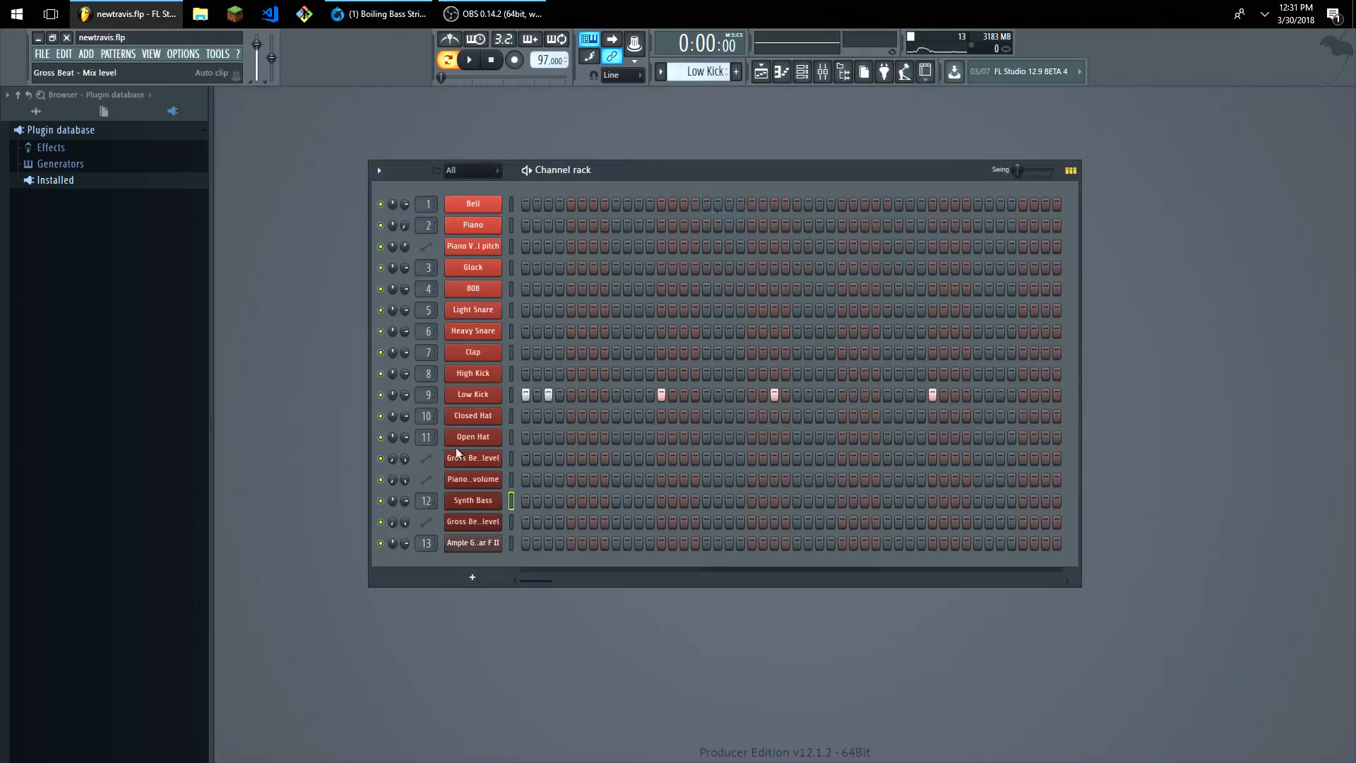
pyautogui.click(472, 397)
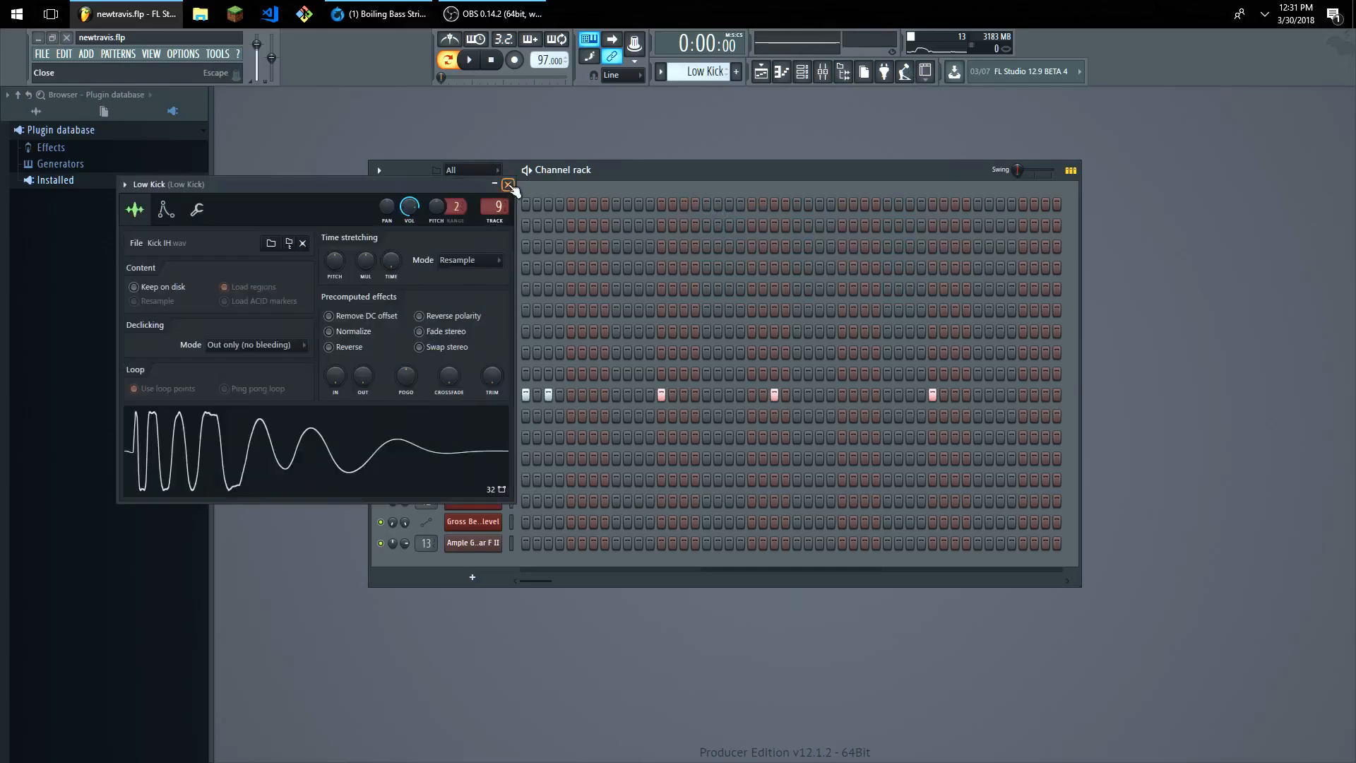
pyautogui.click(508, 185)
# Switch to the High Kick pattern, inspect and audition the High Kick channel's sample, and close its window.
pyautogui.scroll(-1, 706, 71)
pyautogui.scroll(2, 710, 72)
pyautogui.click(486, 370)
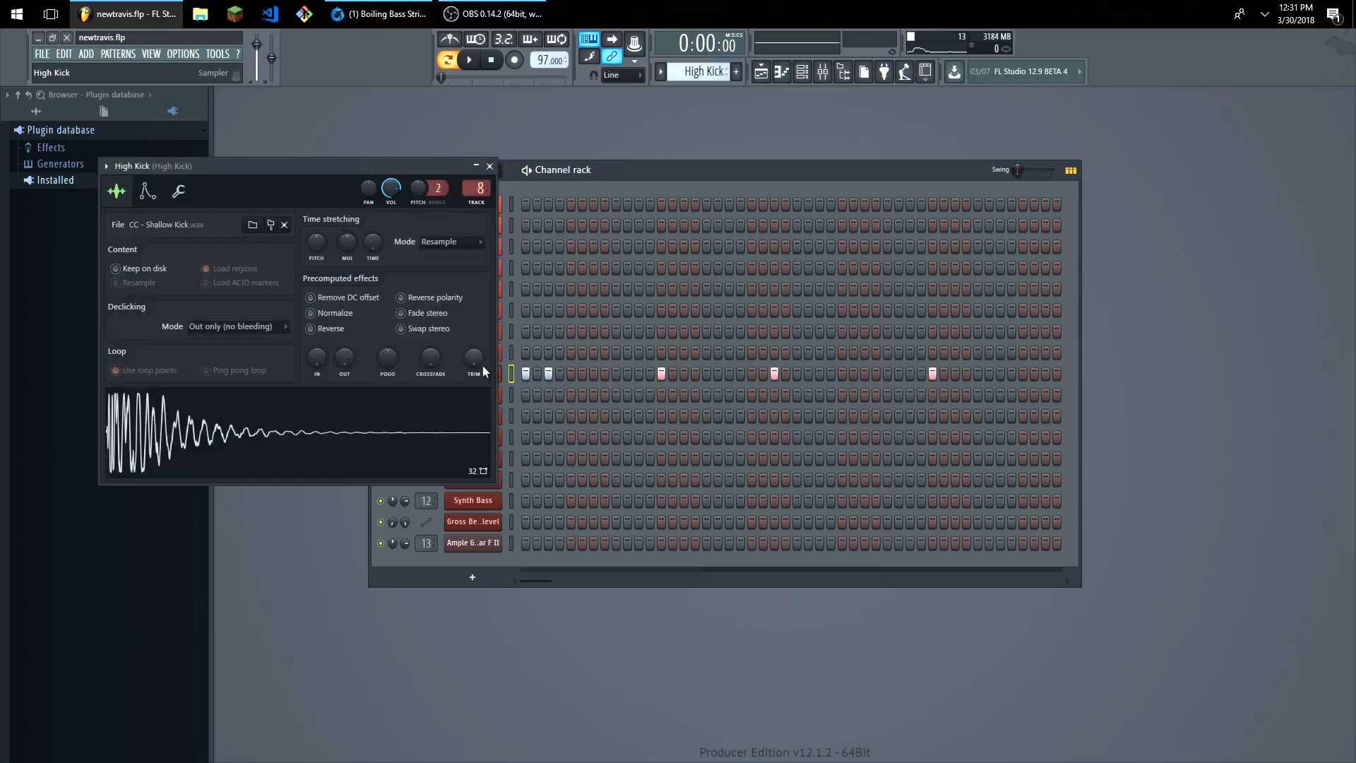
pyautogui.press('q')
pyautogui.click(490, 166)
# Audition the High Kick in the mixer with its FabFilter Pro-Q 2 bypassed, re-enable the effect and close the mixer.
pyautogui.click(118, 54)
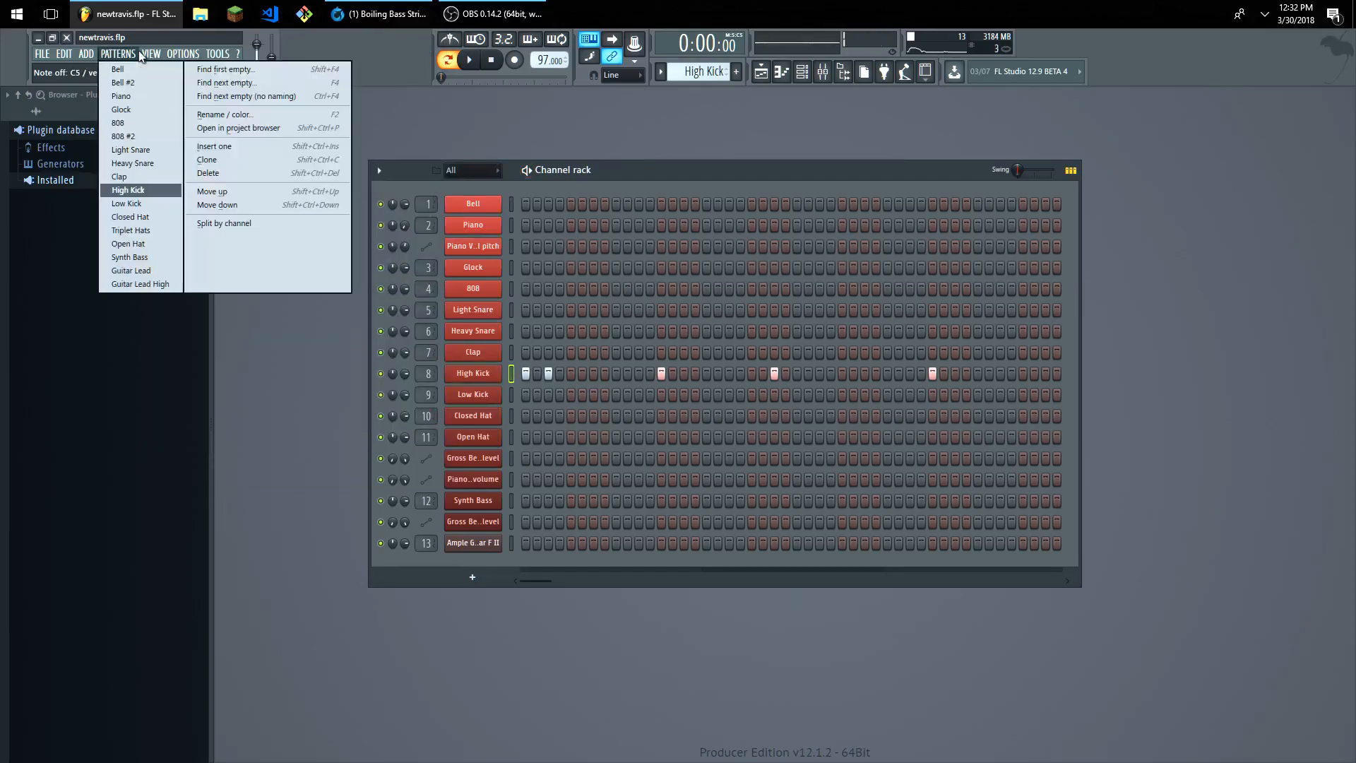
pyautogui.moveTo(152, 53)
pyautogui.click(164, 121)
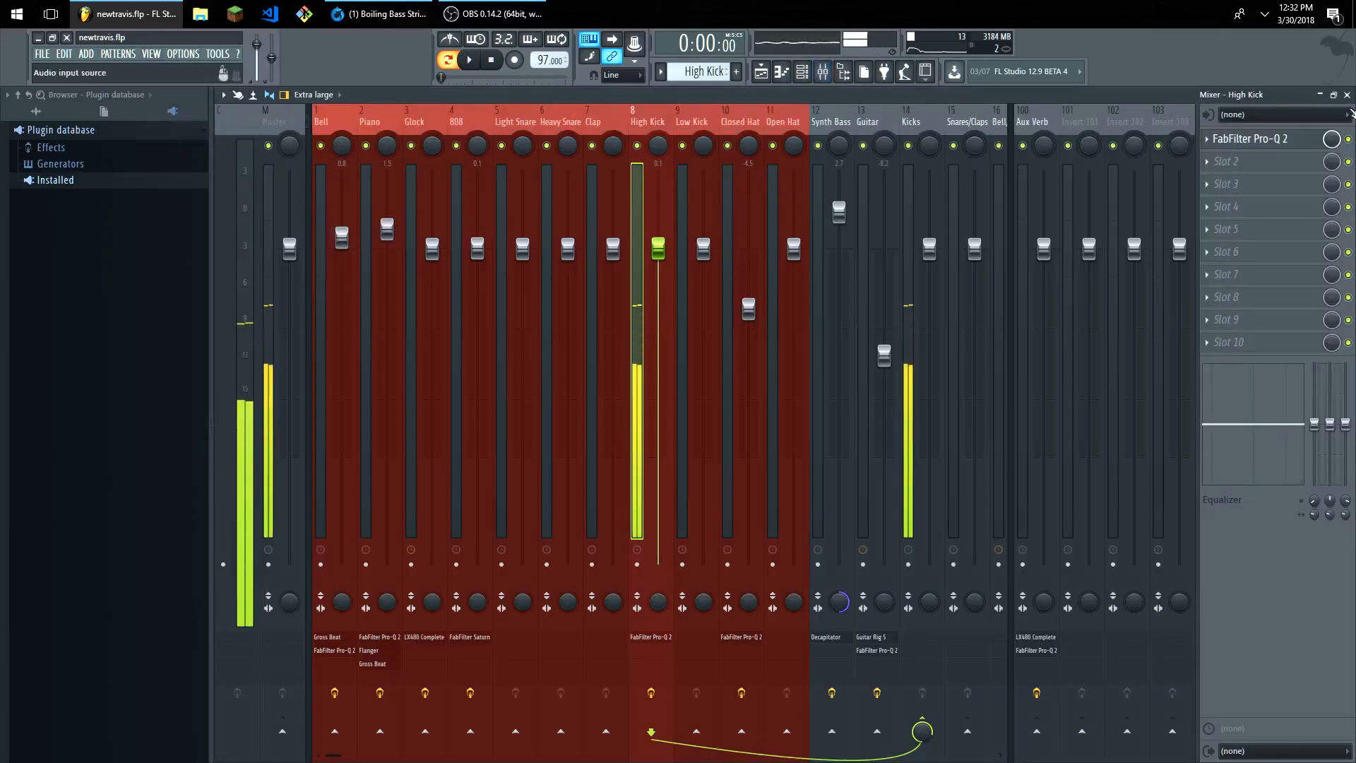
pyautogui.click(1347, 139)
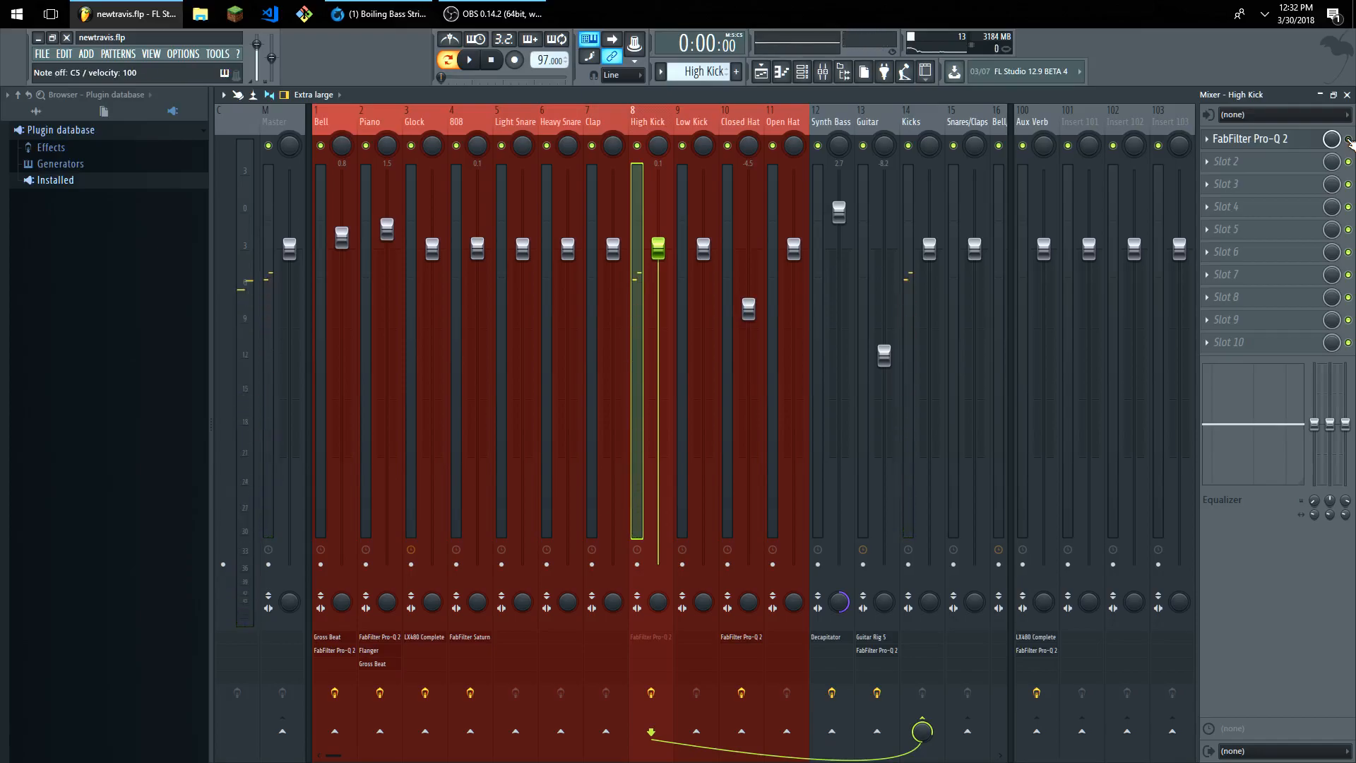
pyautogui.press('q')
pyautogui.press('q')
pyautogui.press('q')
pyautogui.click(1347, 139)
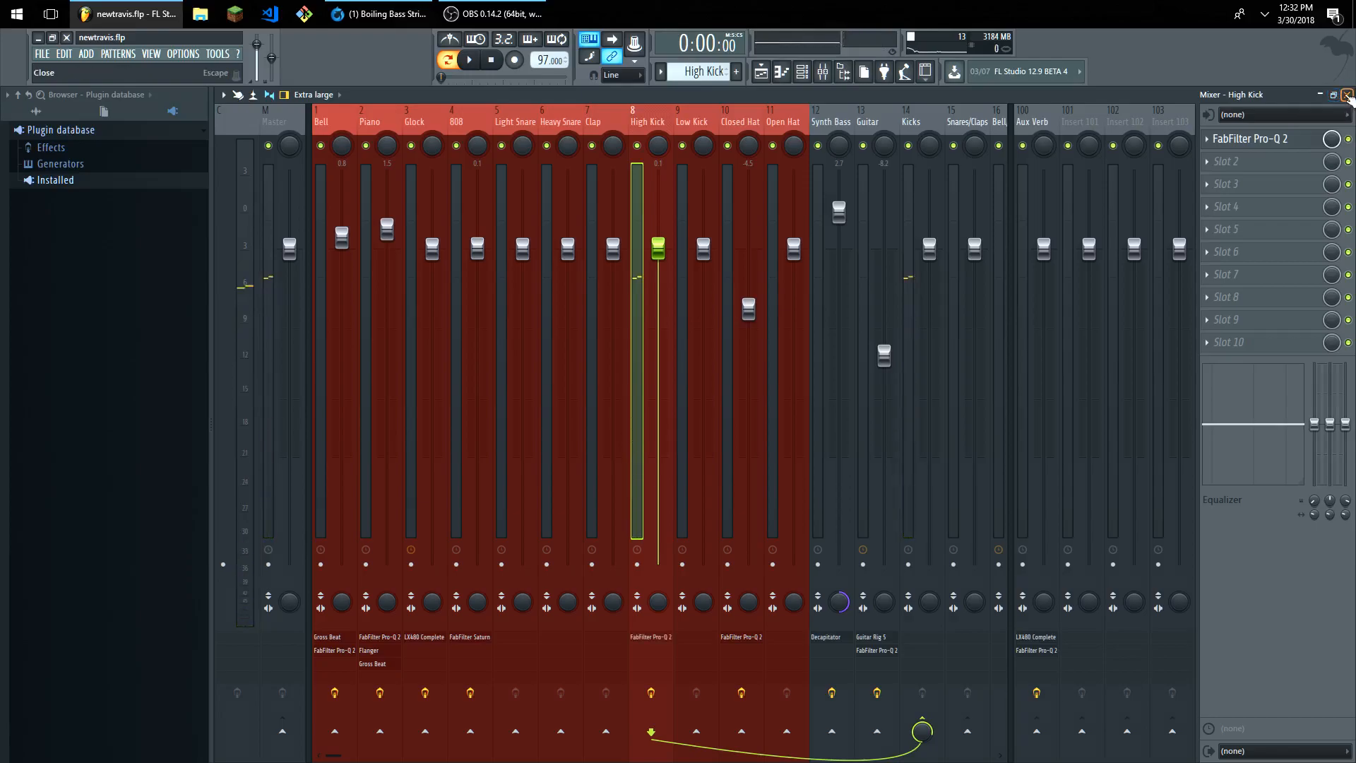
pyautogui.click(1346, 94)
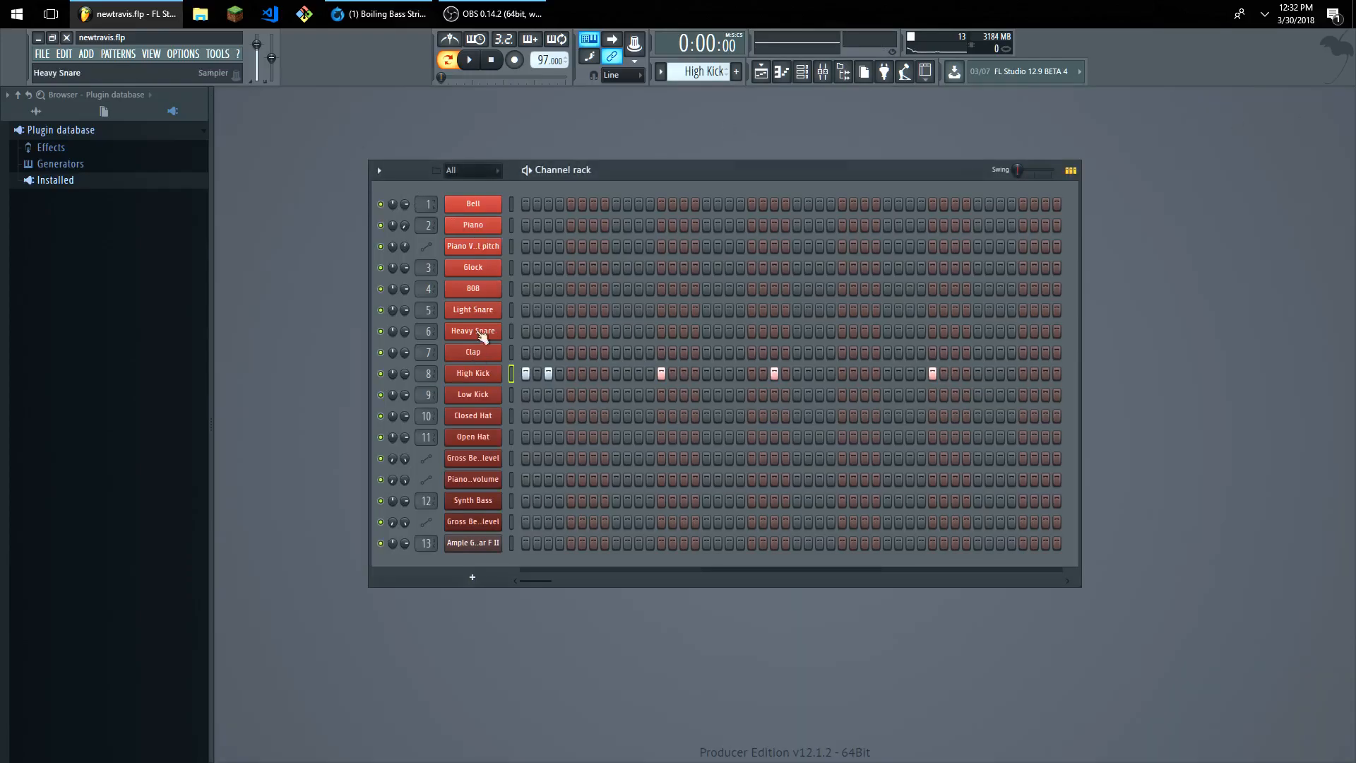
# Look along the High Kick step sequence in the channel rack and switch back to the Low Kick pattern.
pyautogui.moveTo(541, 577); pyautogui.dragTo(848, 641)
pyautogui.scroll(-1, 711, 71)
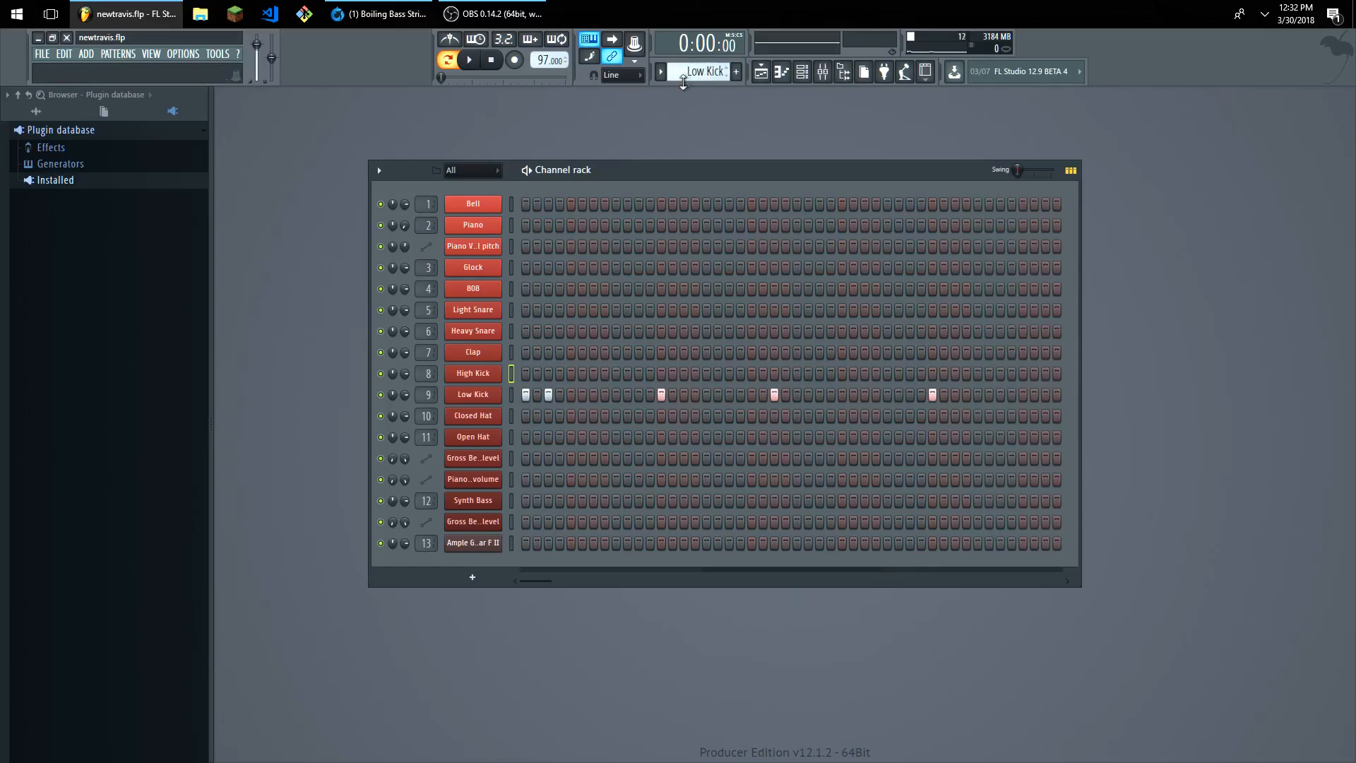
# Switch to the Light Snare pattern and look over its step sequence in the channel rack.
pyautogui.click(697, 70)
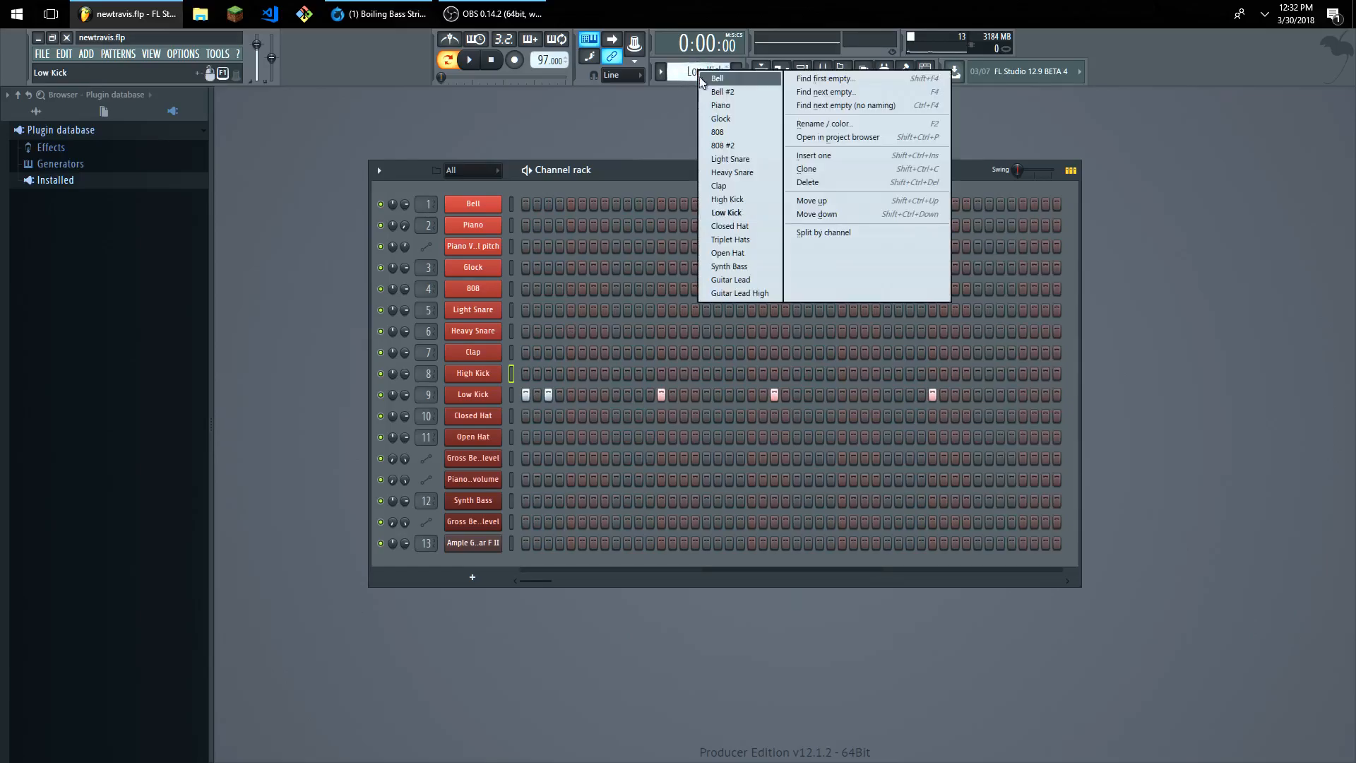
pyautogui.click(731, 160)
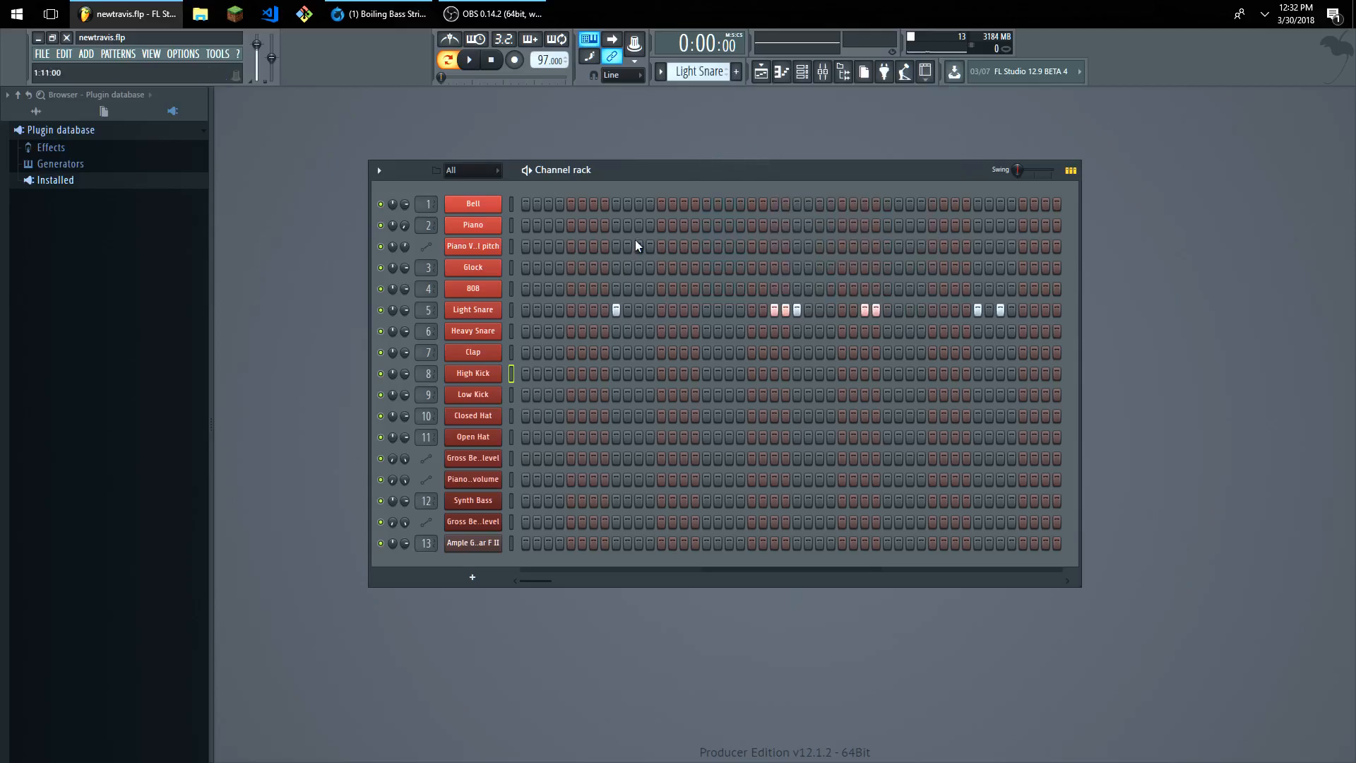
pyautogui.scroll(-1, 705, 70)
pyautogui.scroll(1, 704, 71)
pyautogui.scroll(-1, 704, 71)
pyautogui.scroll(1, 704, 71)
pyautogui.scroll(-1, 704, 70)
pyautogui.scroll(1, 704, 70)
# Open the Light Snare channel's notes in the piano roll and audition the pattern.
pyautogui.rightClick(473, 310)
pyautogui.click(521, 310)
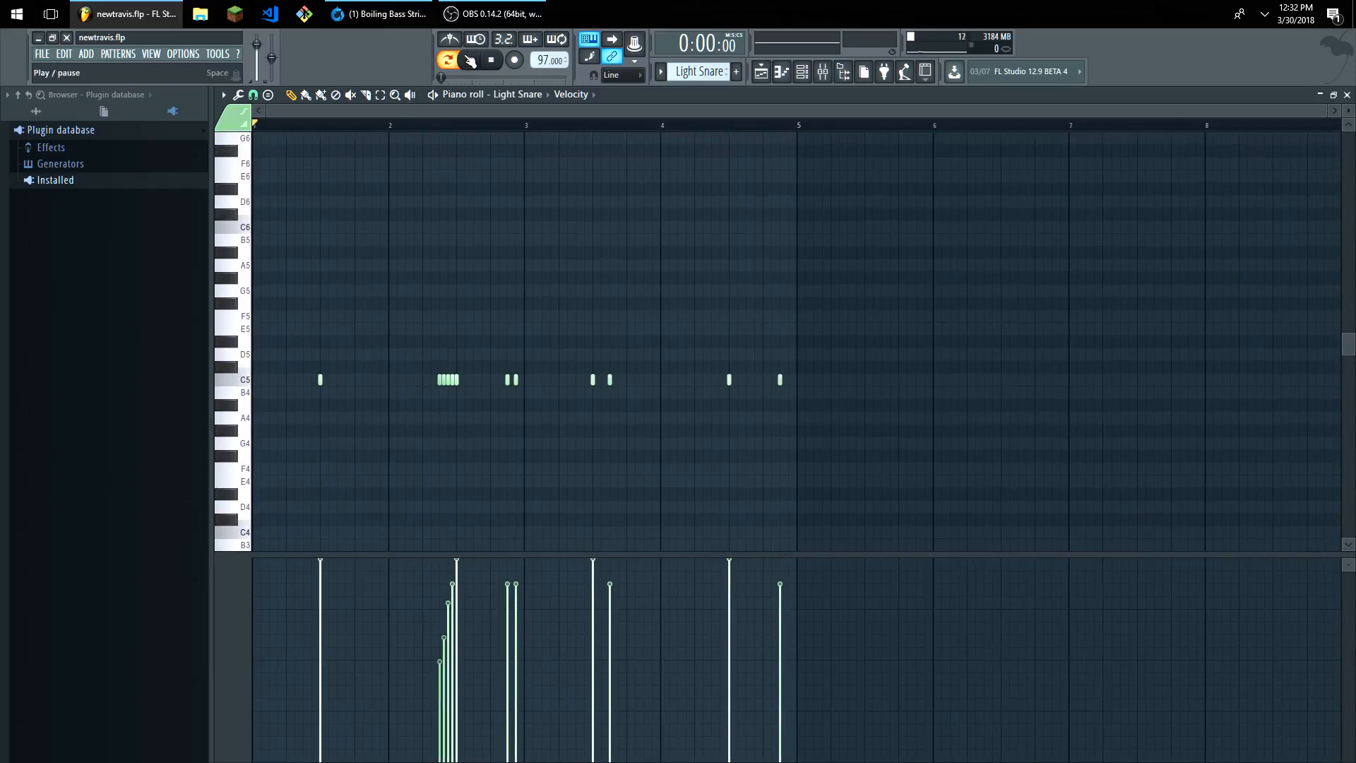
pyautogui.click(469, 60)
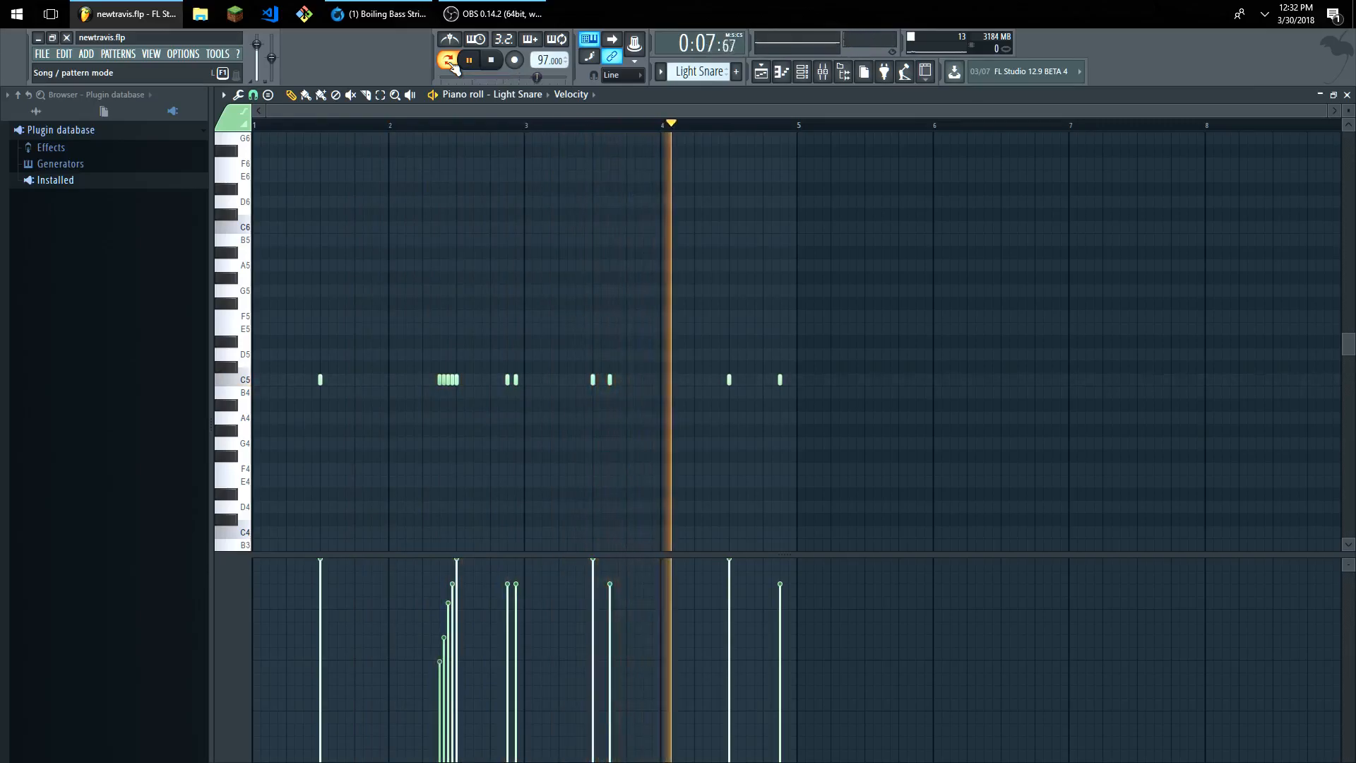
pyautogui.press('space')
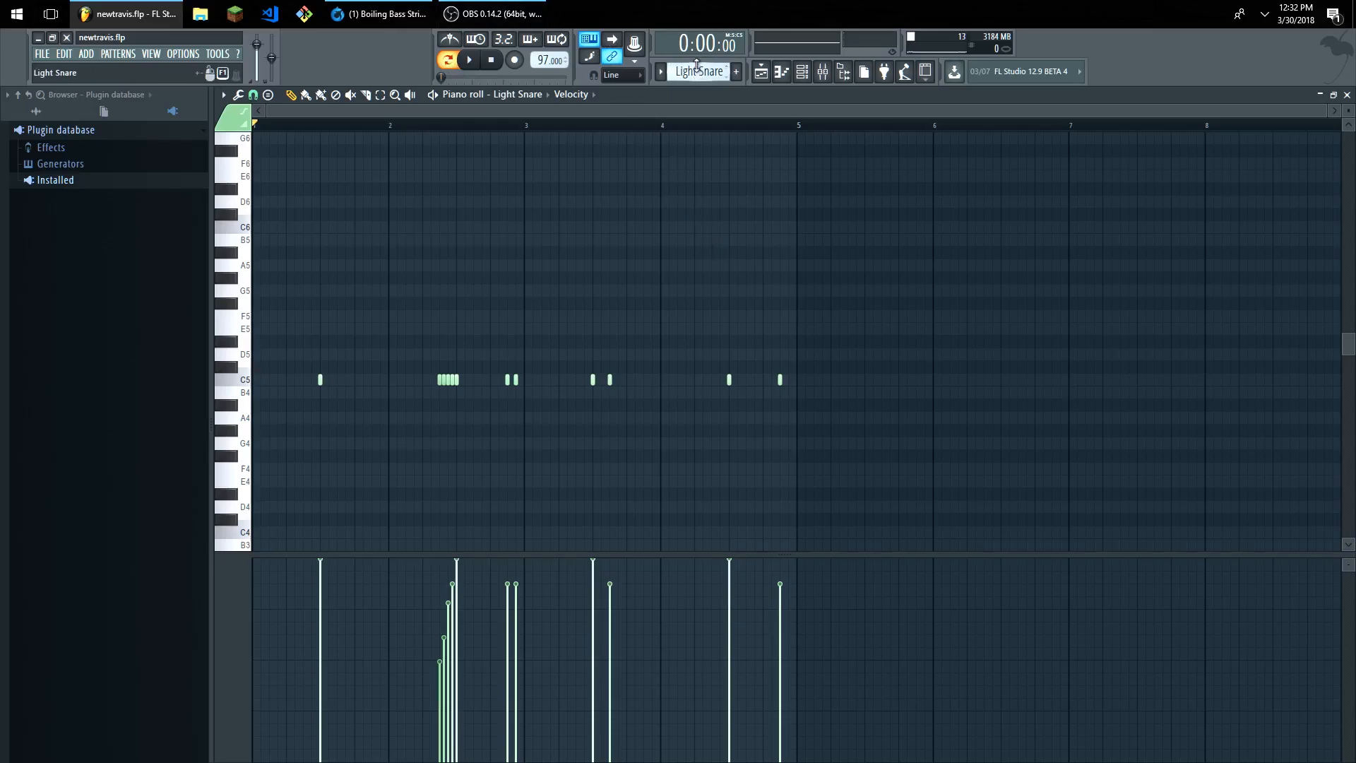
# Switch to the Heavy Snare pattern and audition it from start to finish.
pyautogui.scroll(-1, 696, 65)
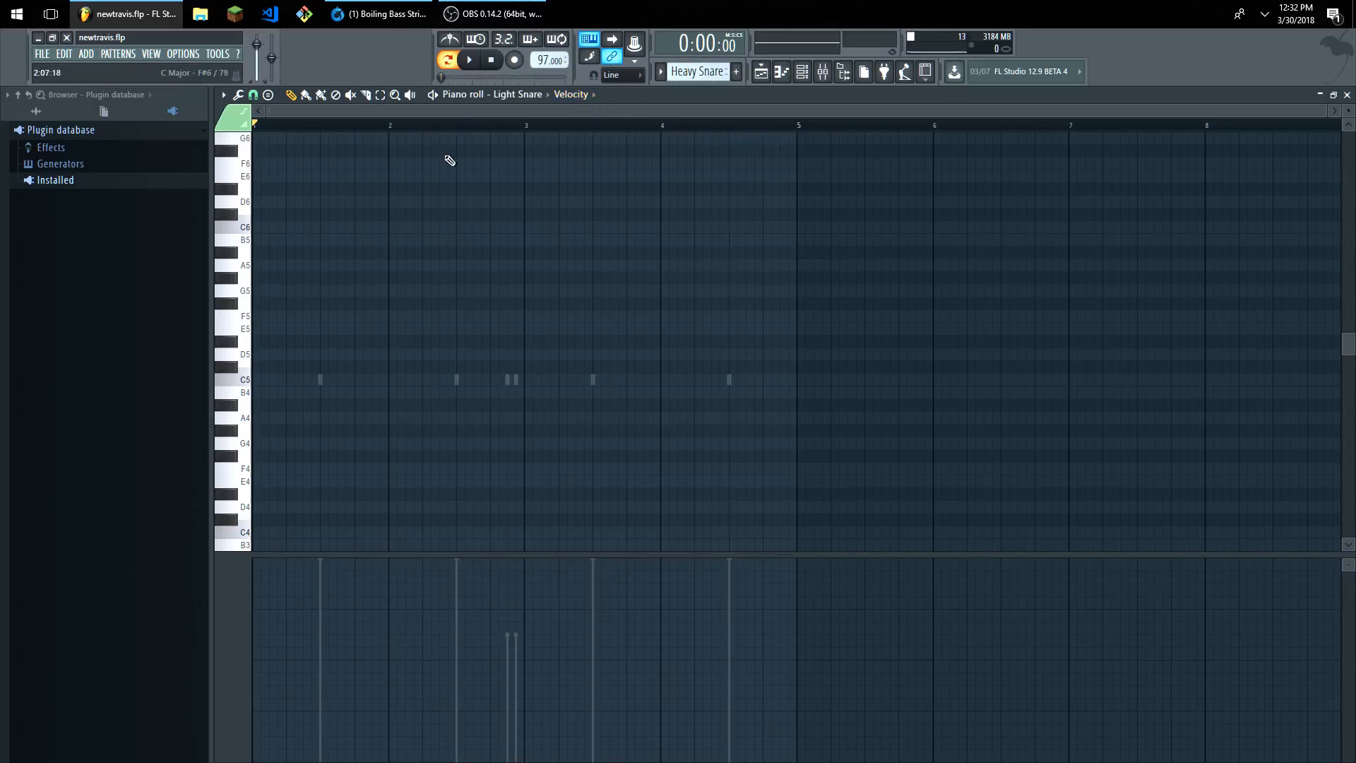
pyautogui.click(471, 61)
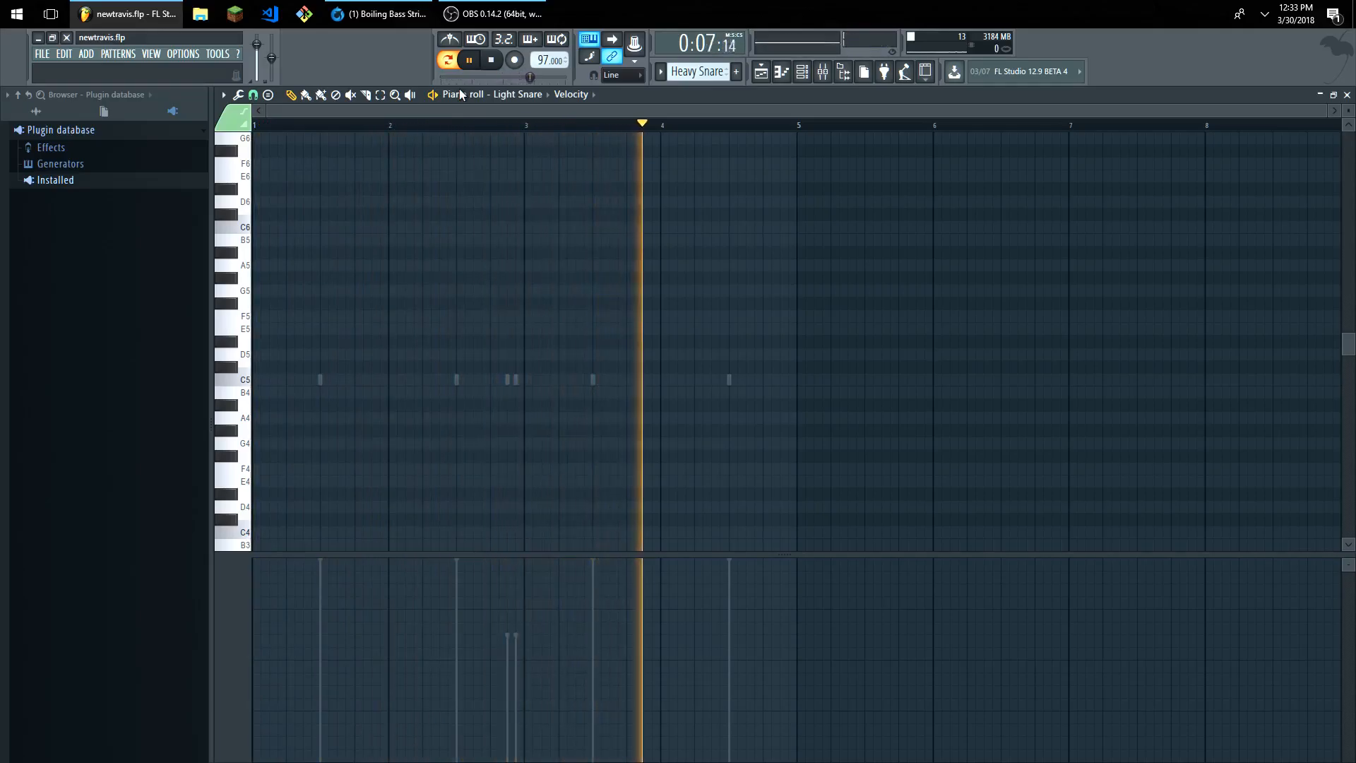
pyautogui.press('space')
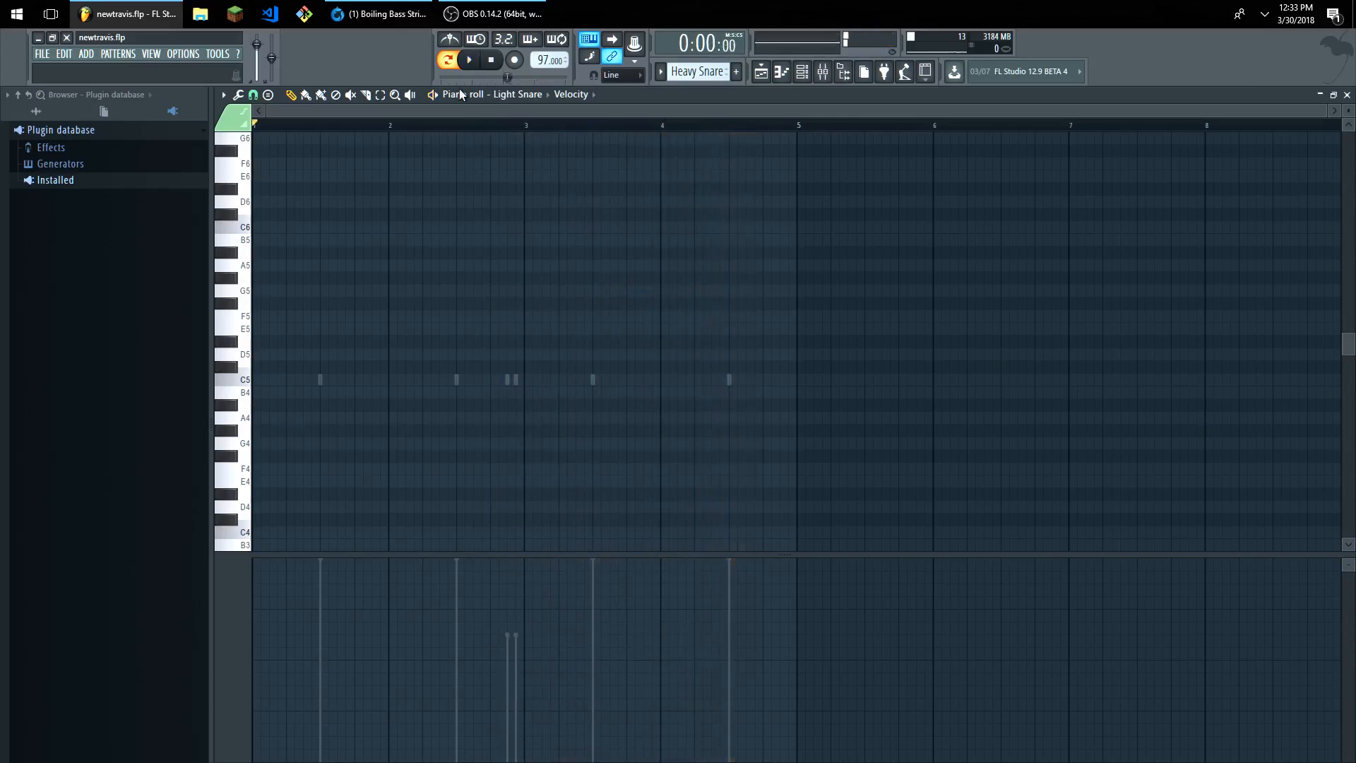
# Switch to the Clap pattern, play it back and stop playback.
pyautogui.scroll(-1, 706, 76)
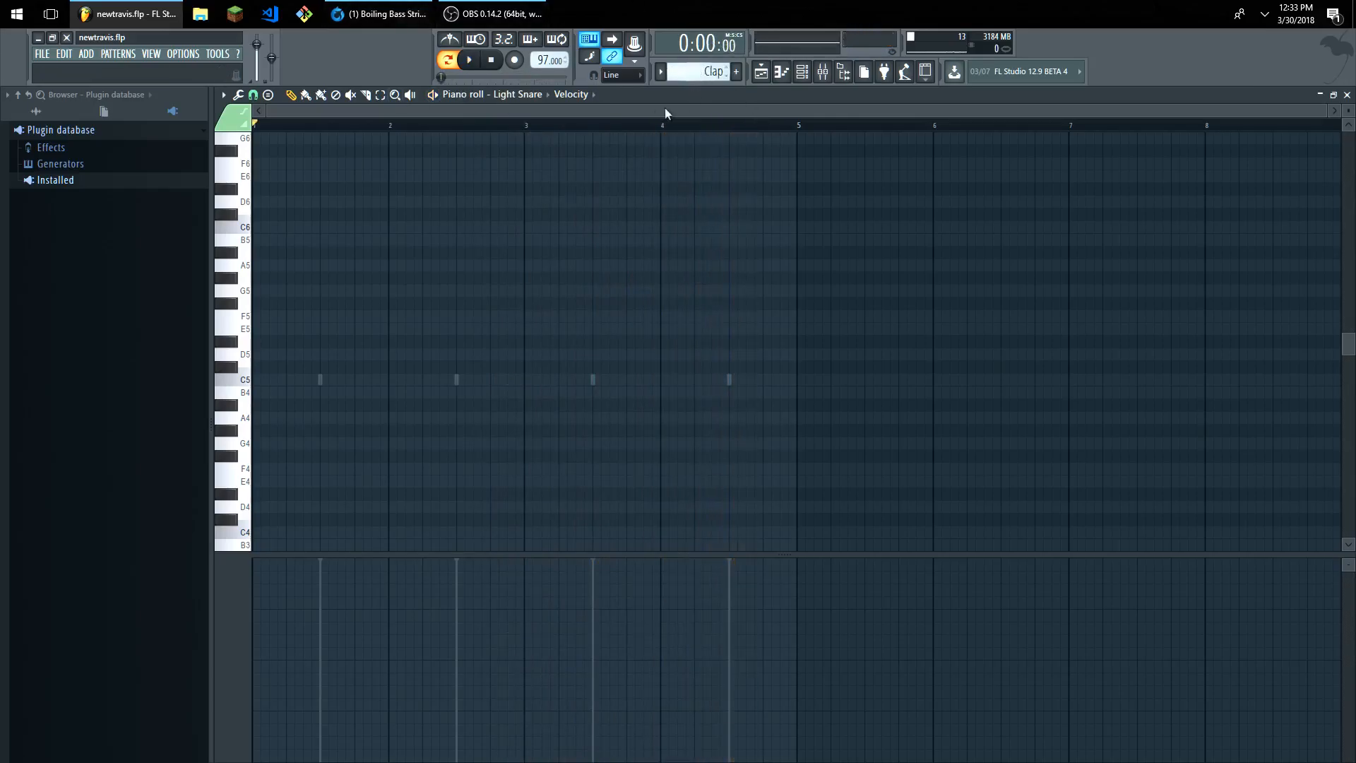
pyautogui.click(468, 60)
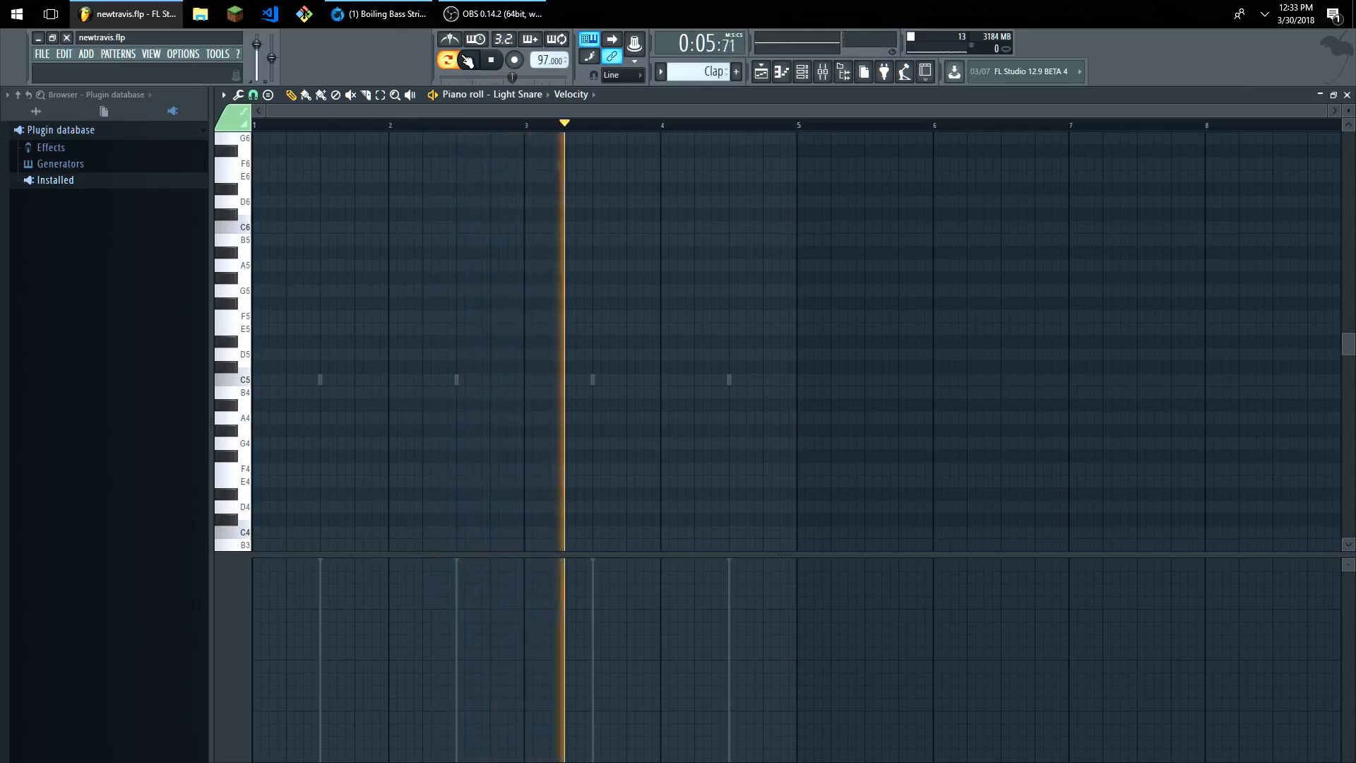
pyautogui.click(468, 60)
# Show the mixer and load FabFilter Pro-Q 2 into slot 1 of the Clap track.
pyautogui.click(151, 54)
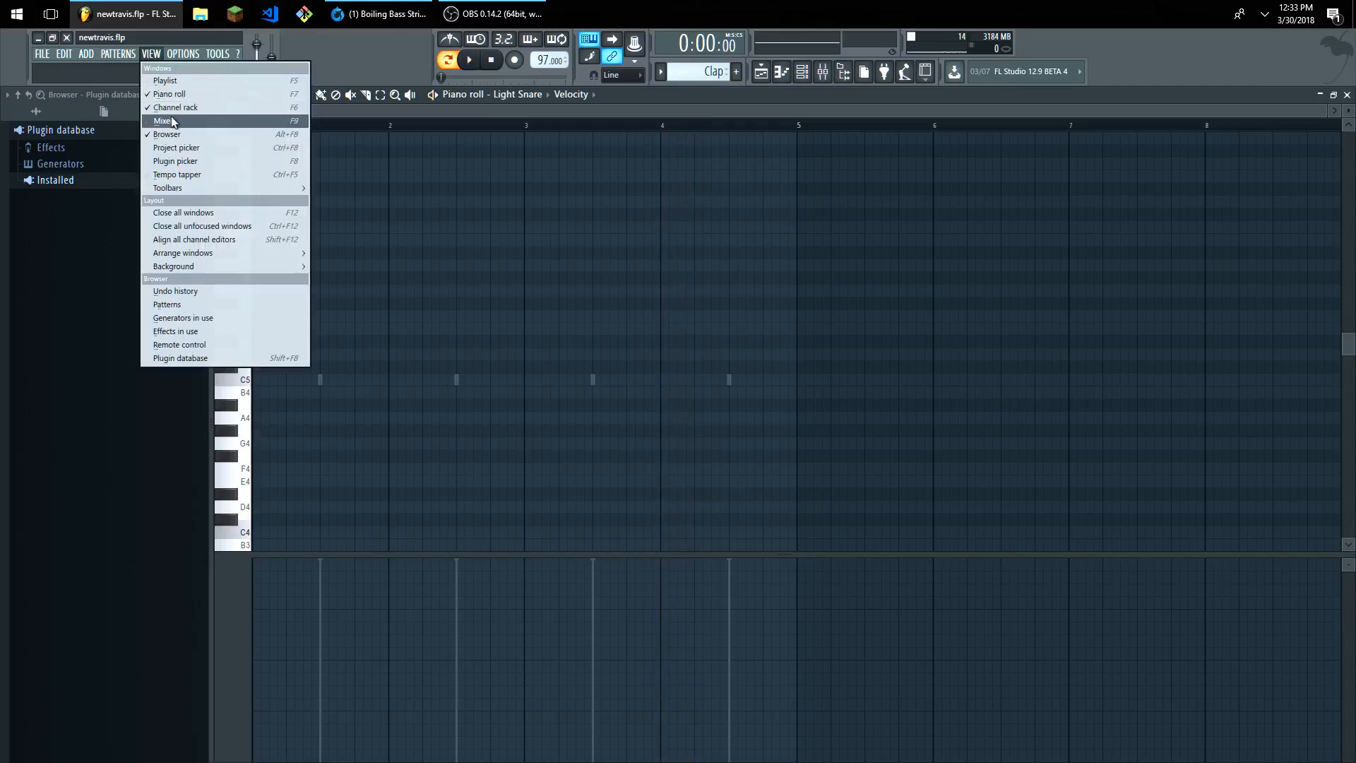
pyautogui.click(164, 121)
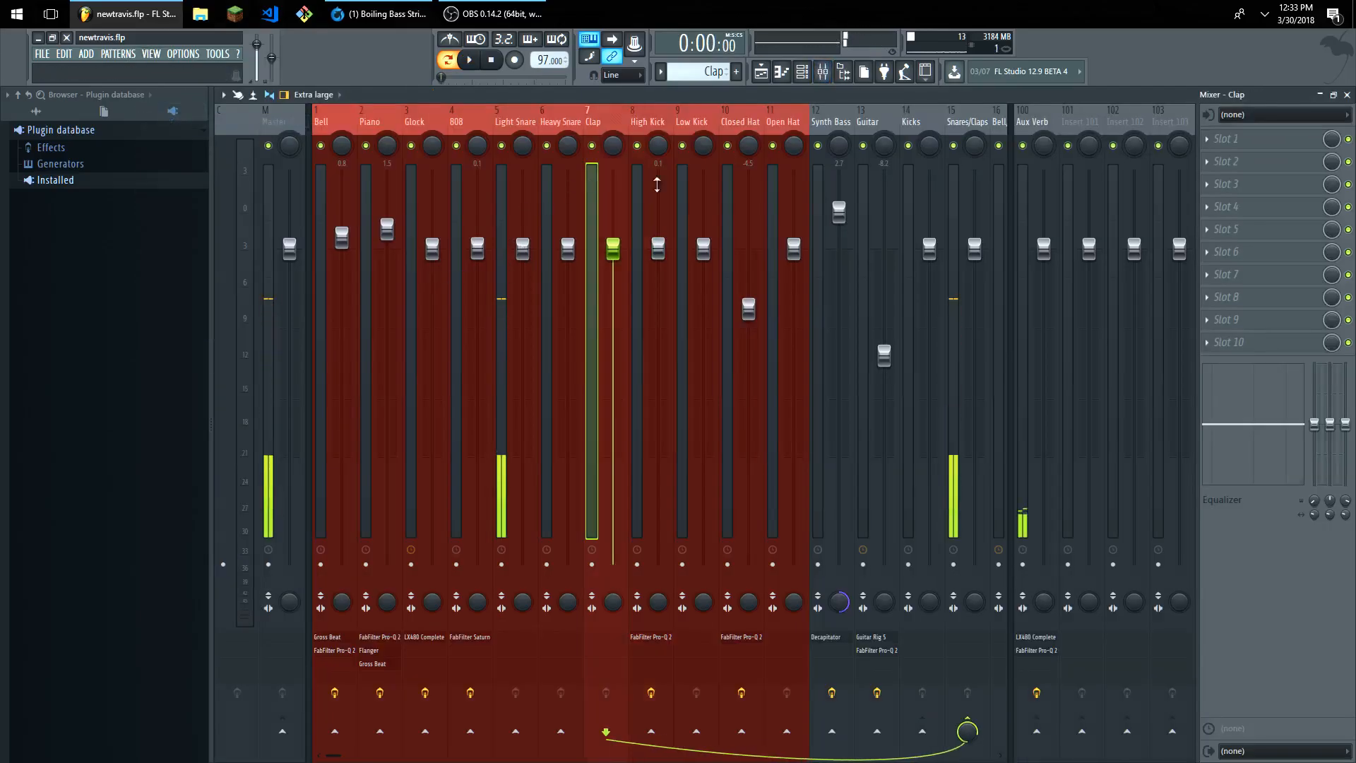
pyautogui.click(1229, 139)
pyautogui.click(1126, 243)
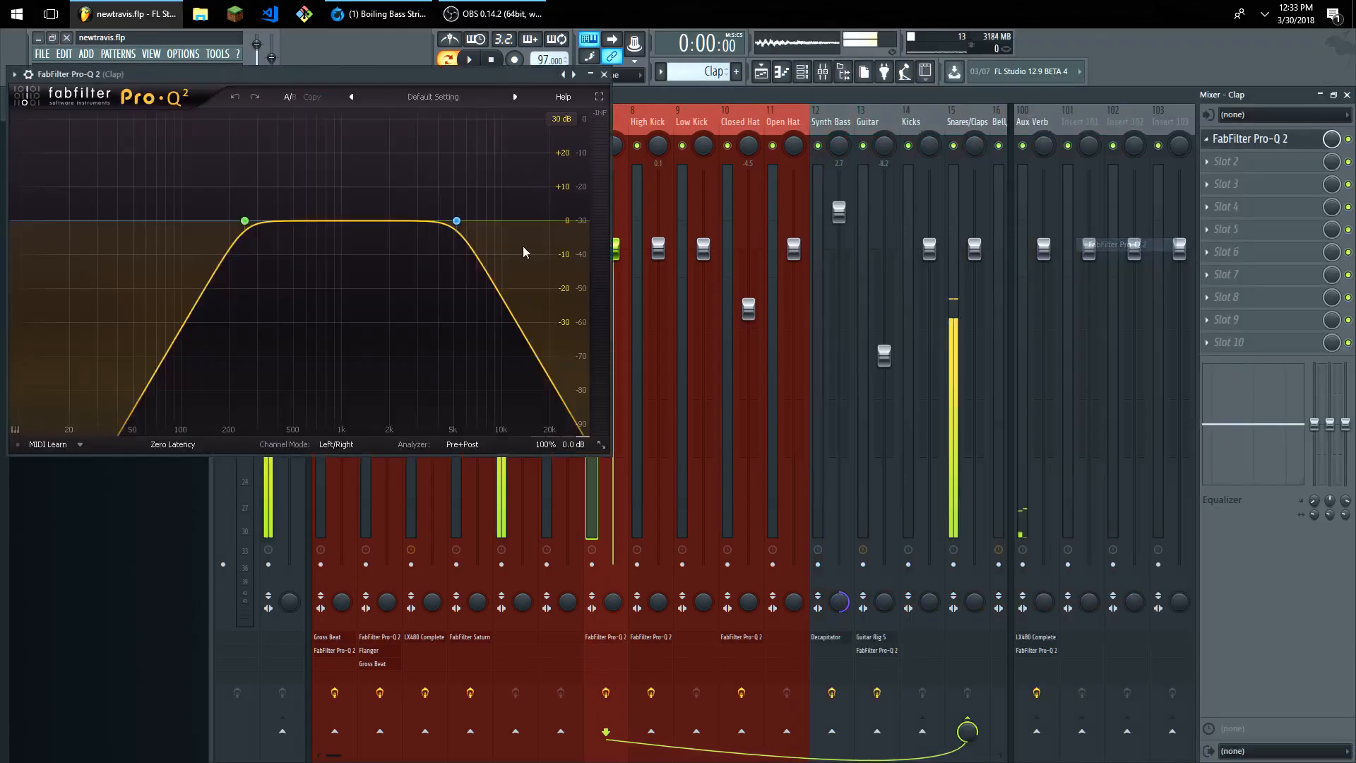
# Remove the Clap EQ's high cut band, raise its low cut to about 298 Hz during playback, and close the EQ, mixer and piano roll.
pyautogui.click(456, 221)
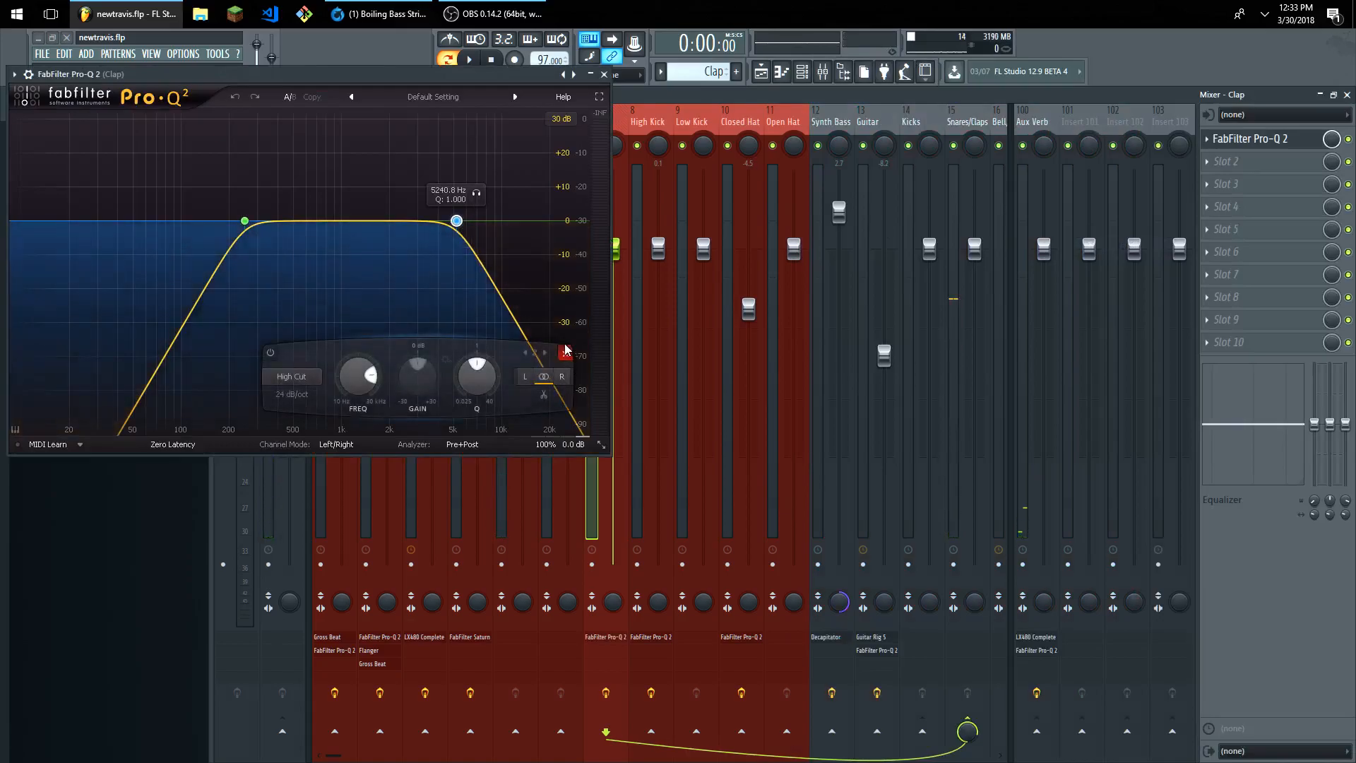
pyautogui.click(566, 353)
pyautogui.moveTo(436, 71); pyautogui.dragTo(502, 126)
pyautogui.click(469, 60)
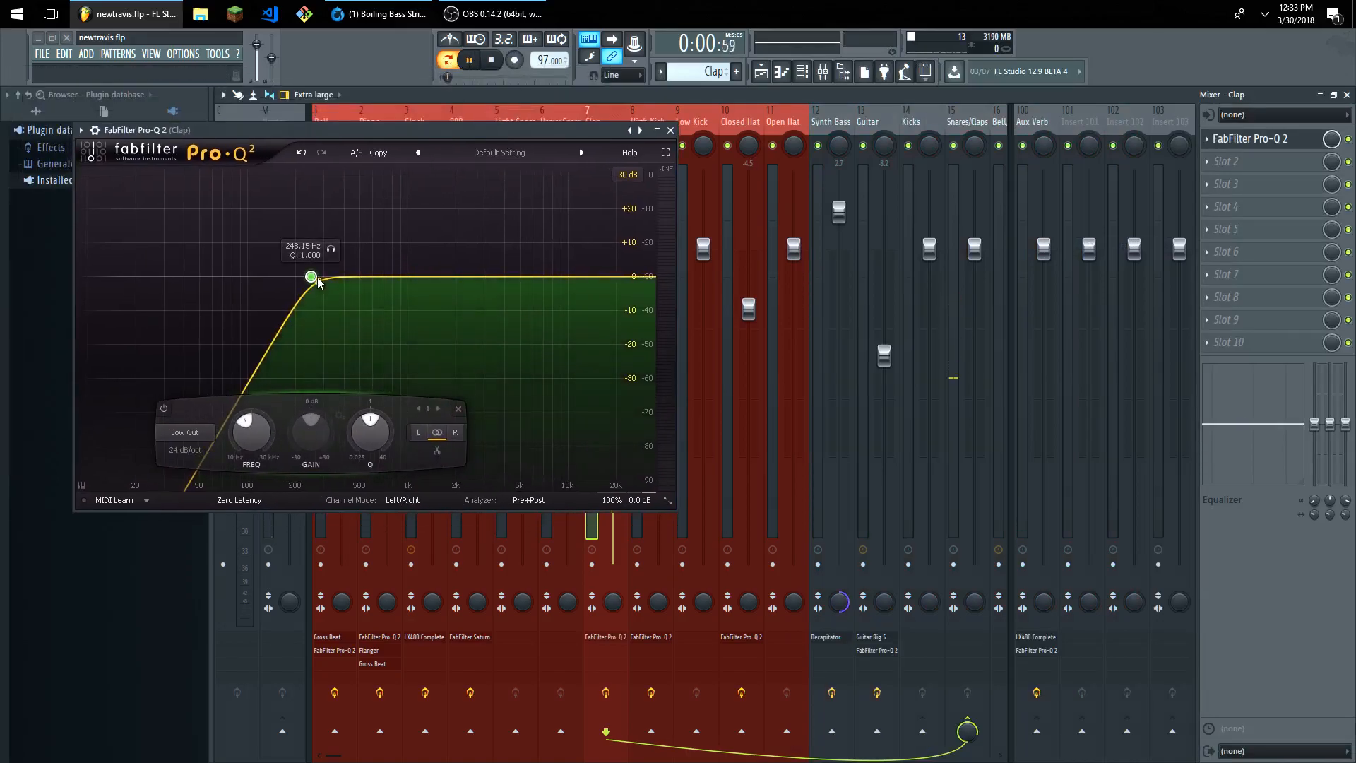
pyautogui.moveTo(311, 277)
pyautogui.mouseDown()
pyautogui.moveTo(267, 275)
pyautogui.moveTo(304, 265)
pyautogui.moveTo(325, 281)
pyautogui.mouseUp()
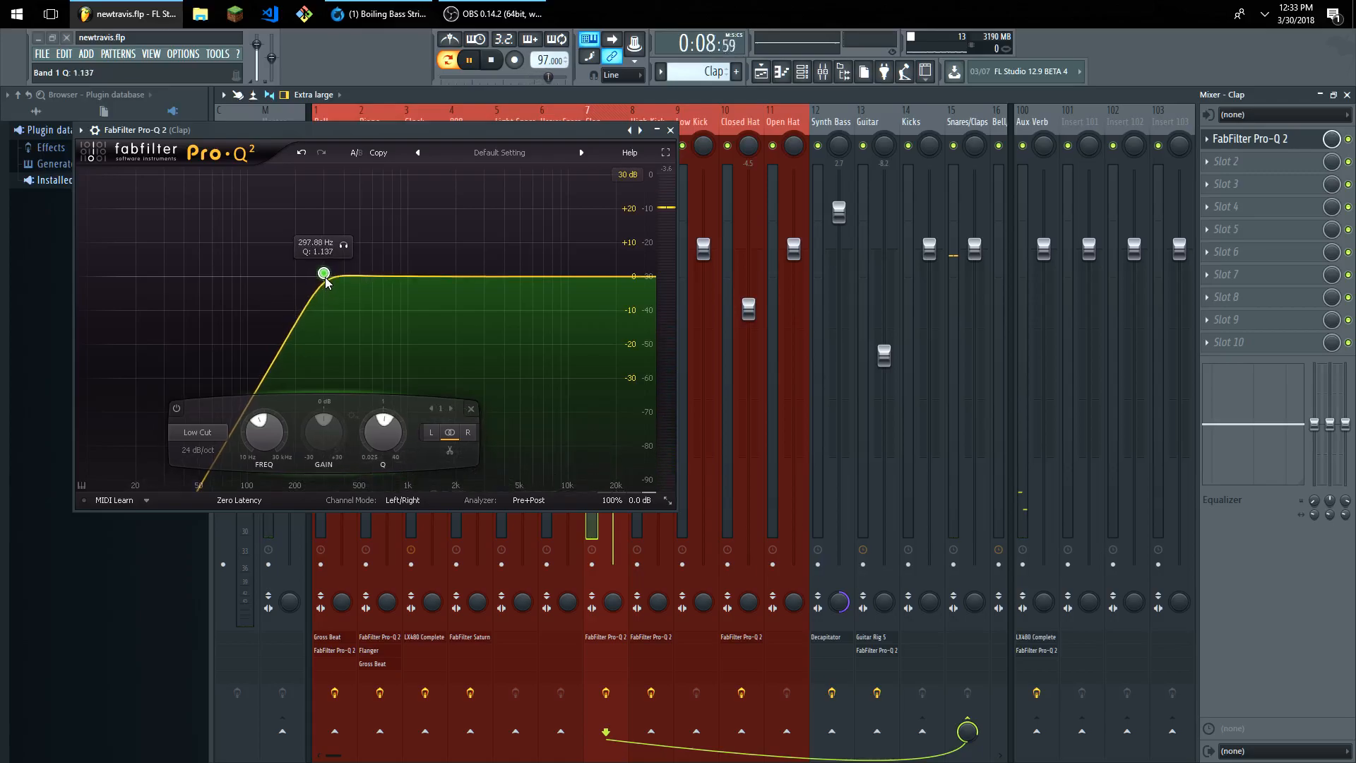
pyautogui.click(671, 129)
pyautogui.click(1347, 97)
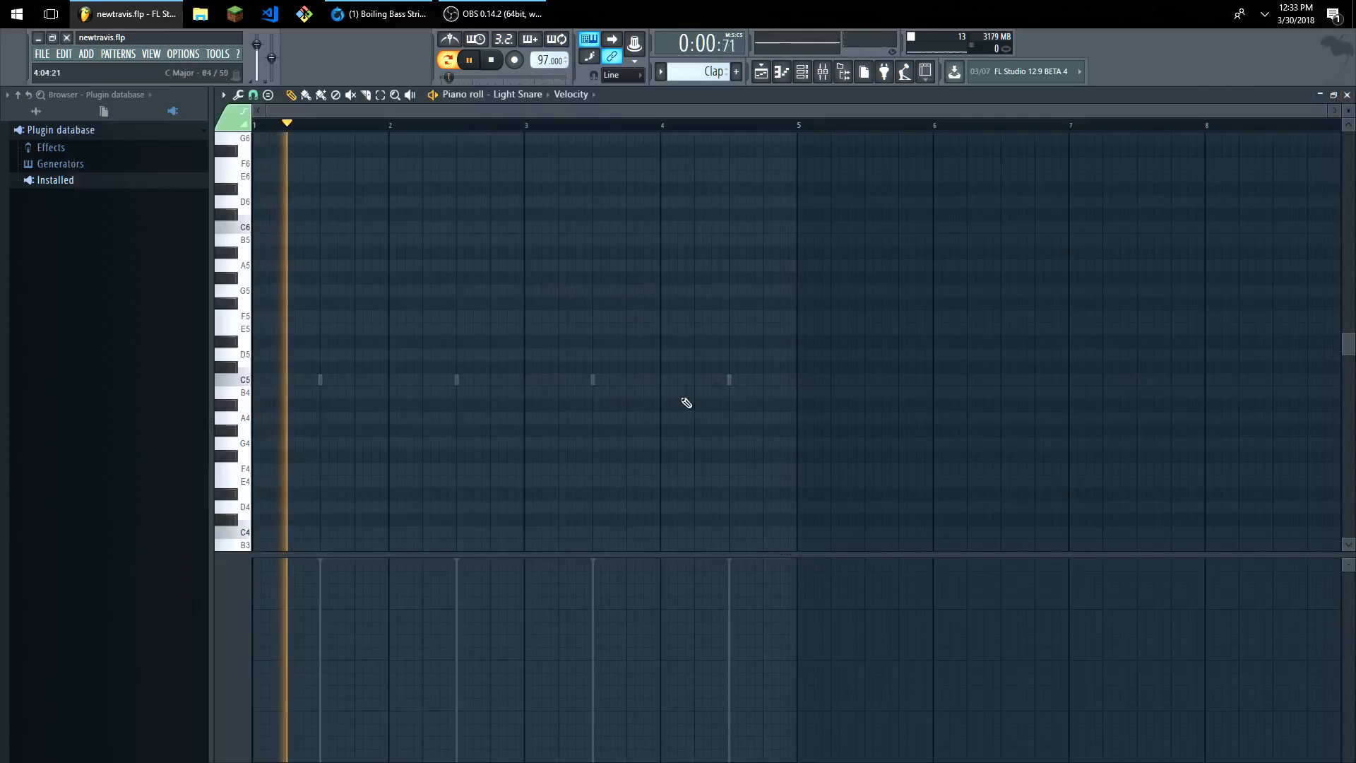
pyautogui.click(1347, 98)
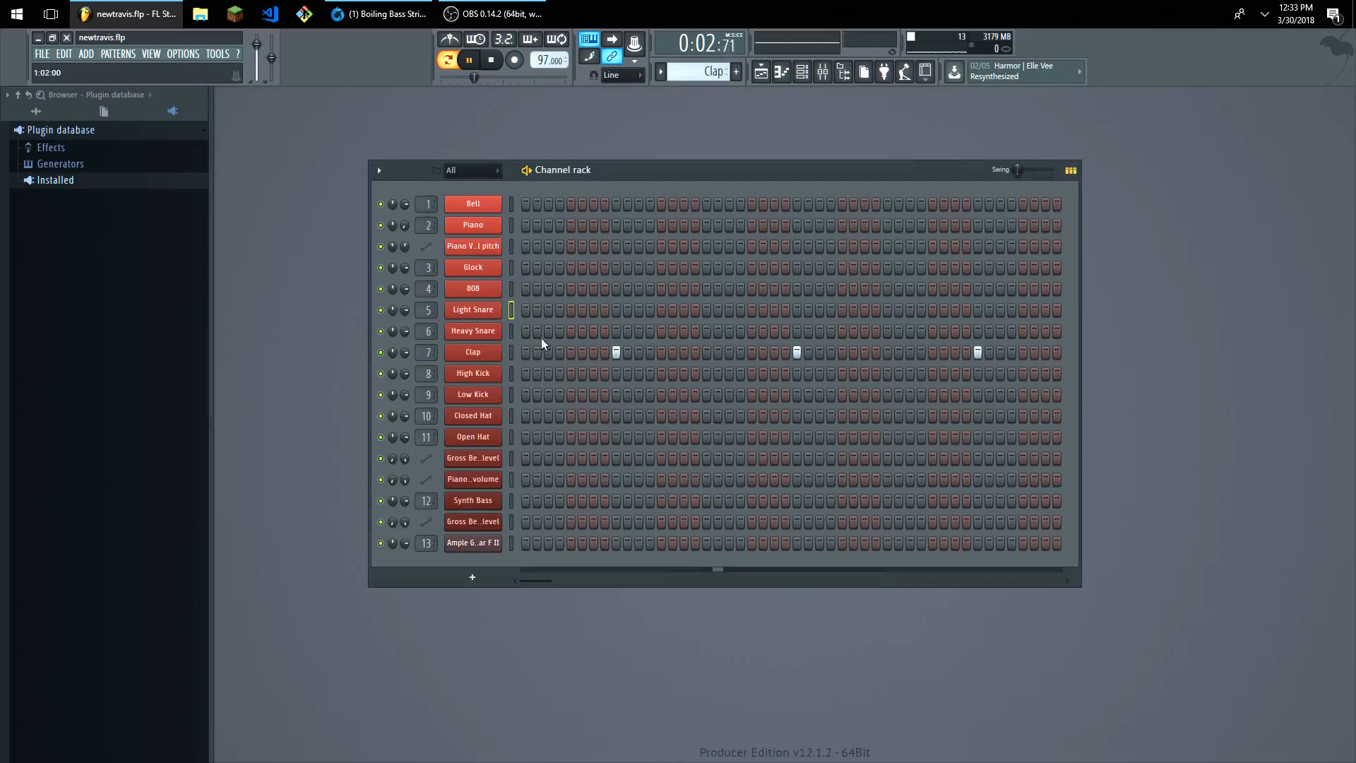
# Open the Clap channel's sample in Edison beside its settings window and raise the channel's silence trimming threshold.
pyautogui.click(494, 358)
pyautogui.rightClick(247, 409)
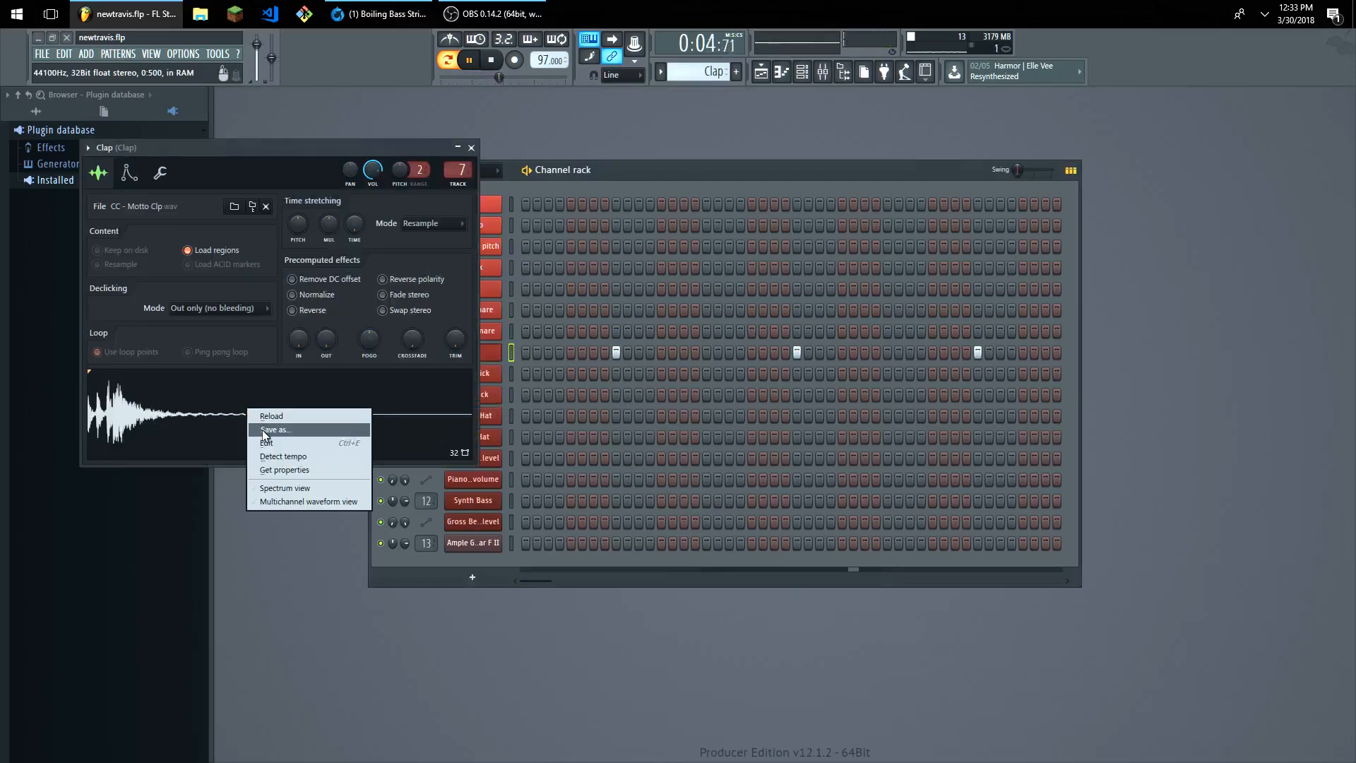
pyautogui.click(280, 443)
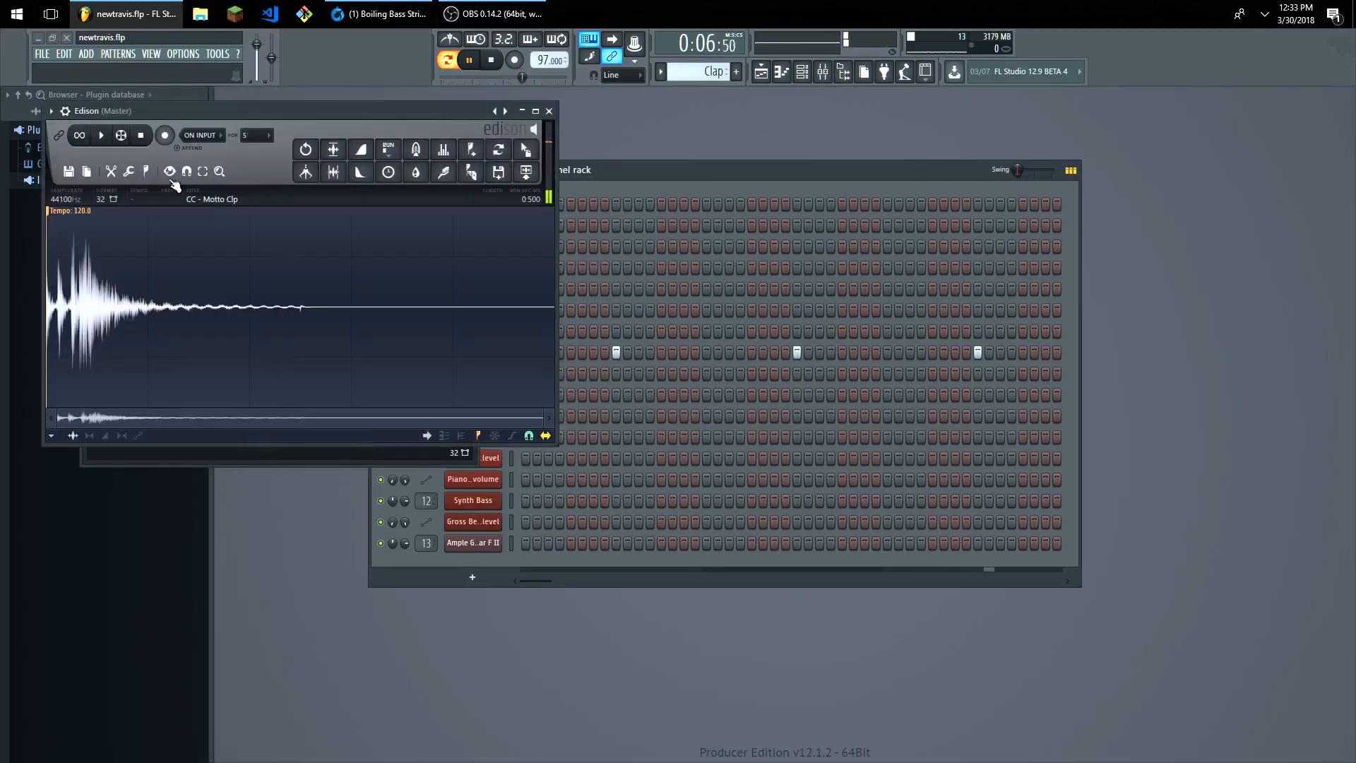
pyautogui.moveTo(175, 116); pyautogui.dragTo(749, 202)
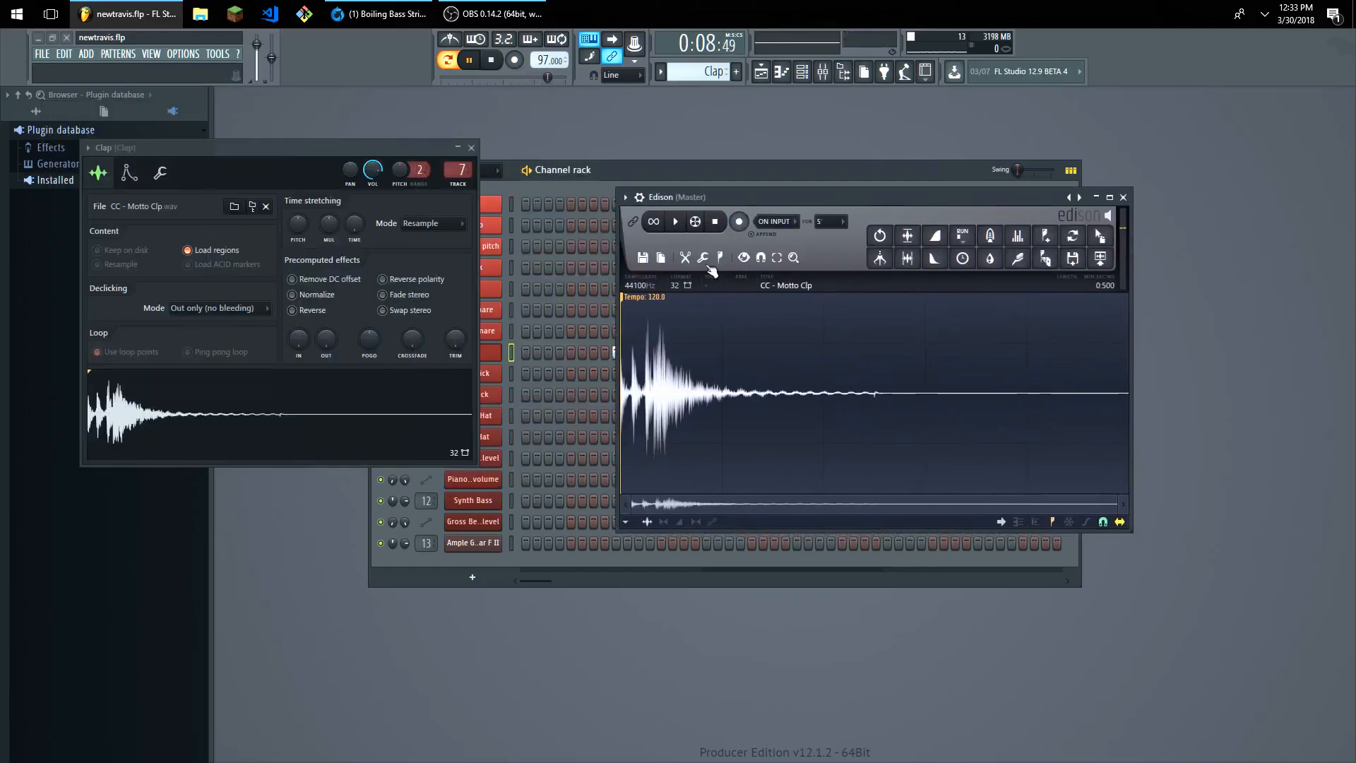
pyautogui.click(704, 259)
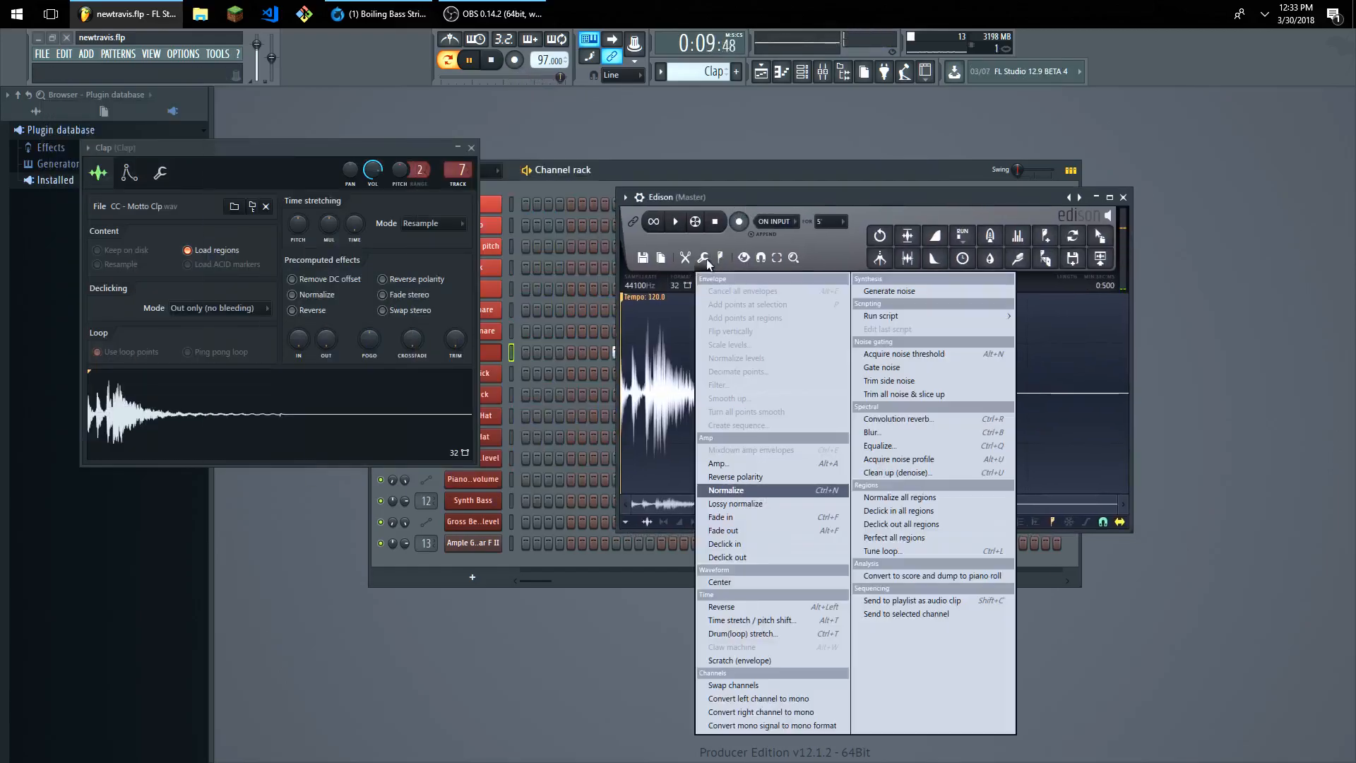
pyautogui.click(729, 544)
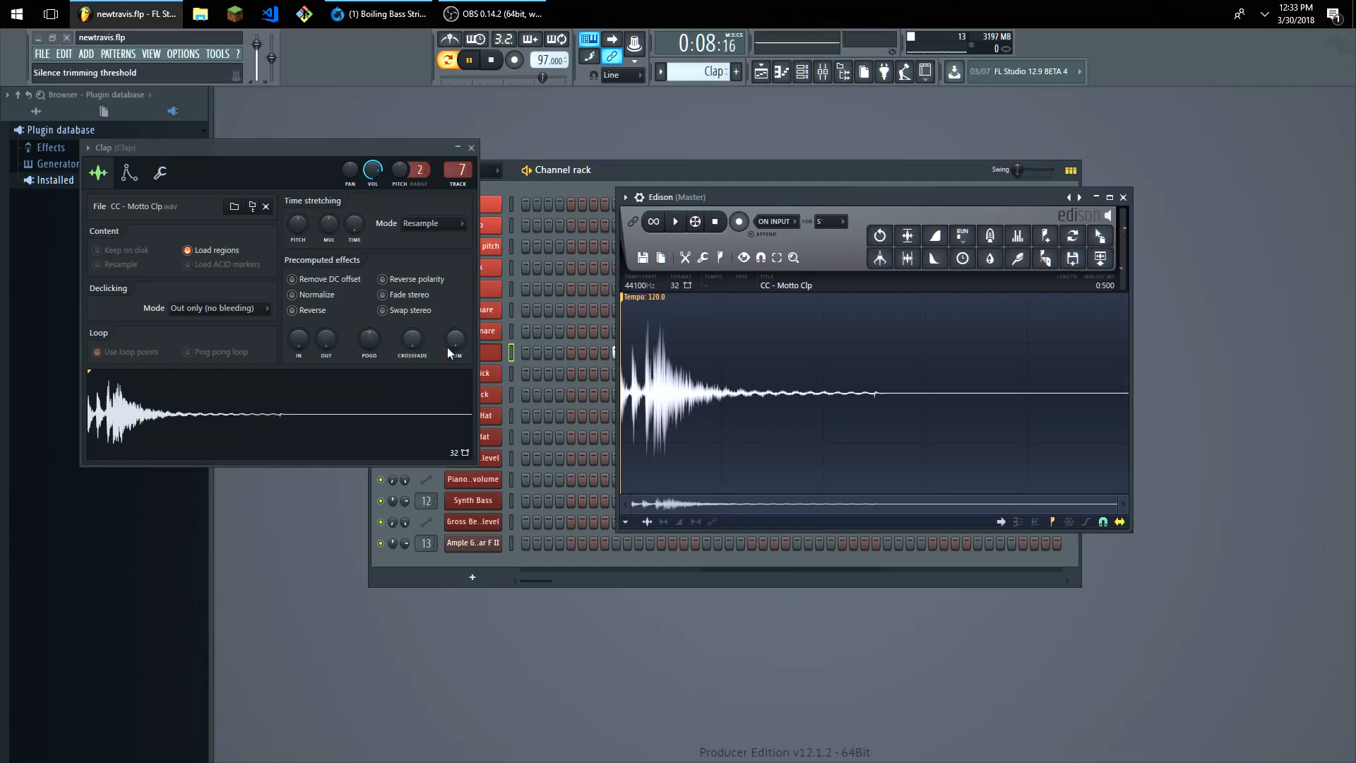
pyautogui.moveTo(455, 340); pyautogui.dragTo(455, 283)
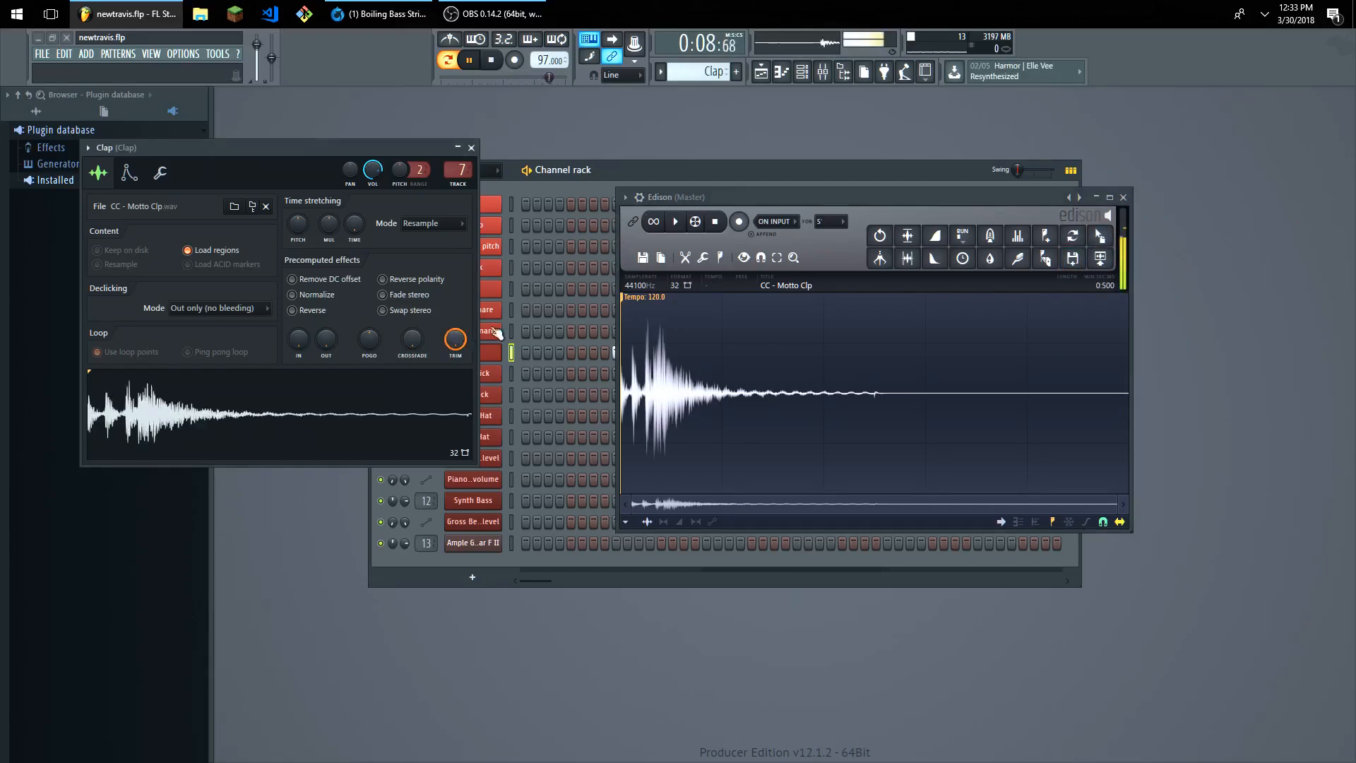
# Select the silent tail of the clap sample in Edison, from 0.248 to 0.500, and delete it.
pyautogui.moveTo(875, 396); pyautogui.dragTo(1128, 396)
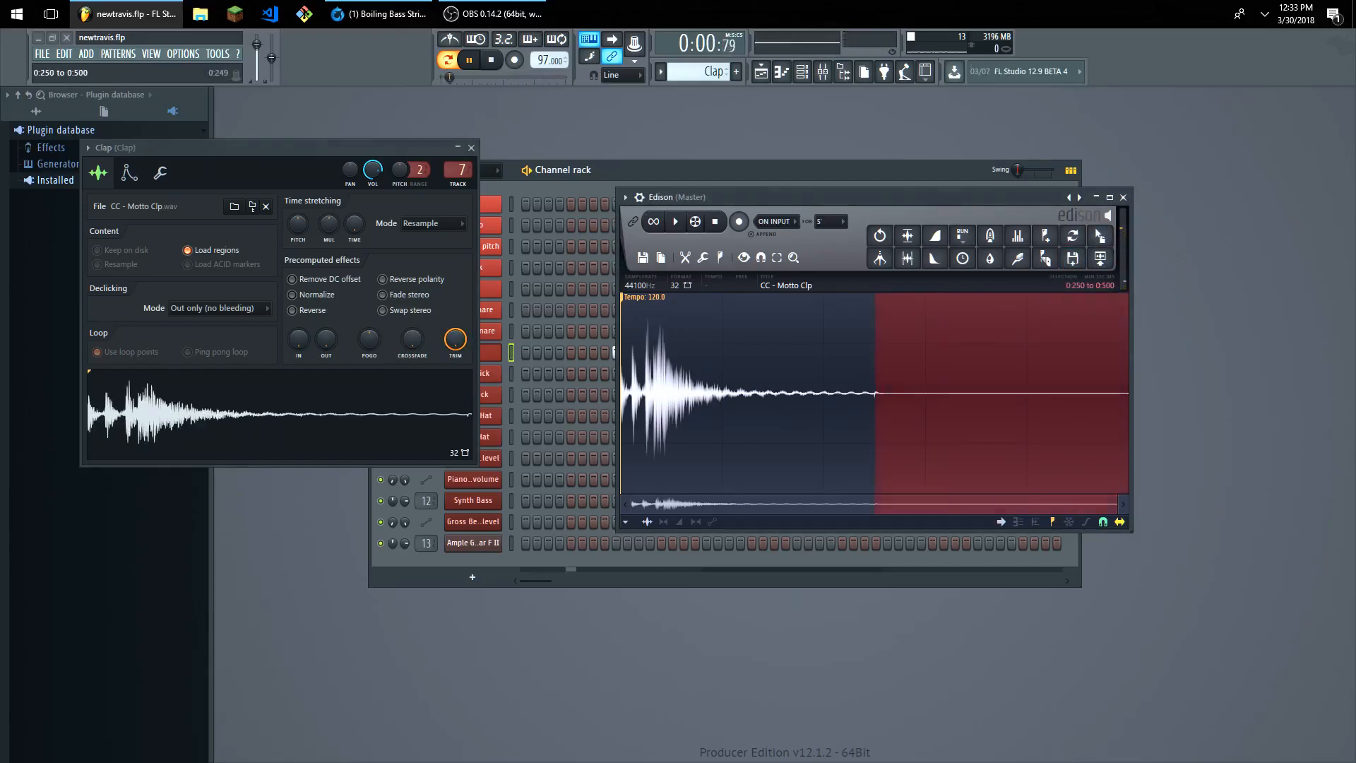
pyautogui.scroll(2, 989, 458)
pyautogui.moveTo(808, 395); pyautogui.dragTo(803, 404)
pyautogui.press('space')
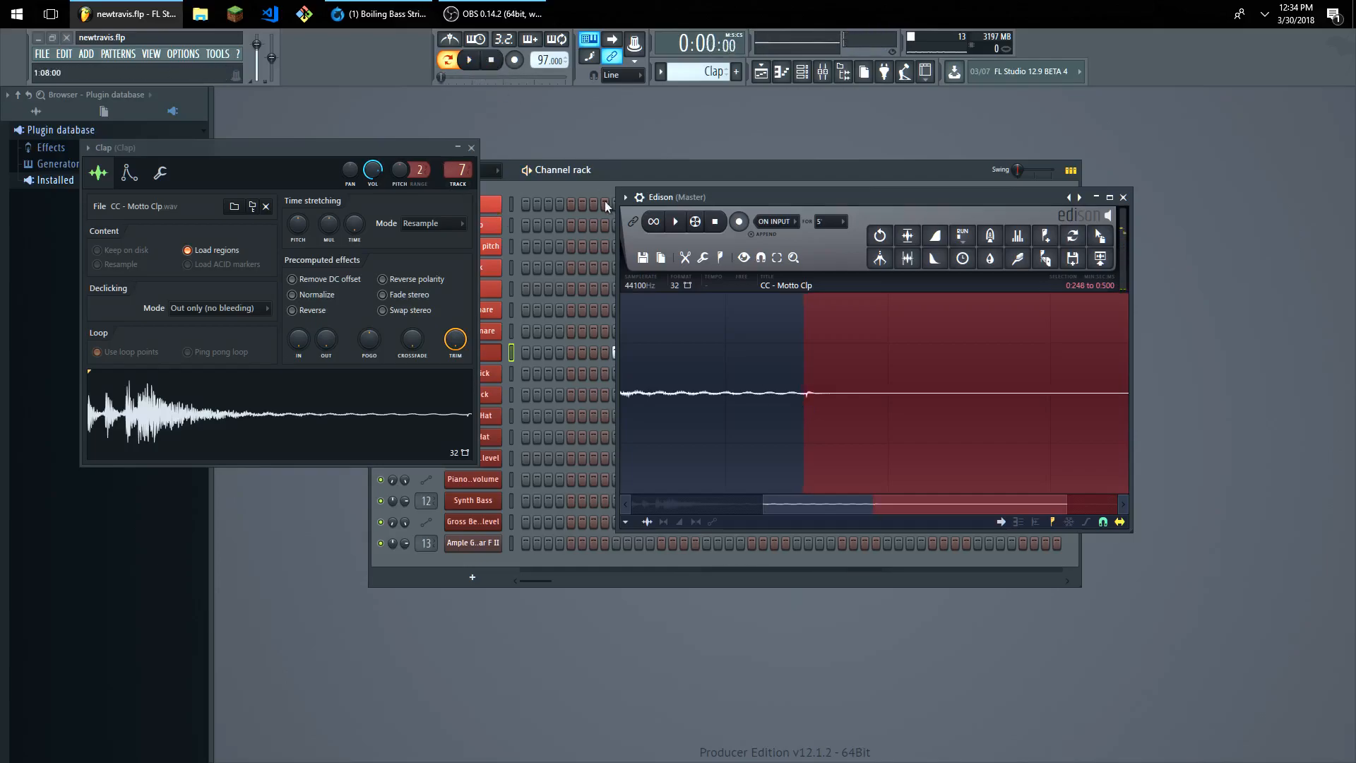
pyautogui.hscroll(1, 682, 220)
pyautogui.hscroll(-2, 745, 259)
pyautogui.press('Delete')
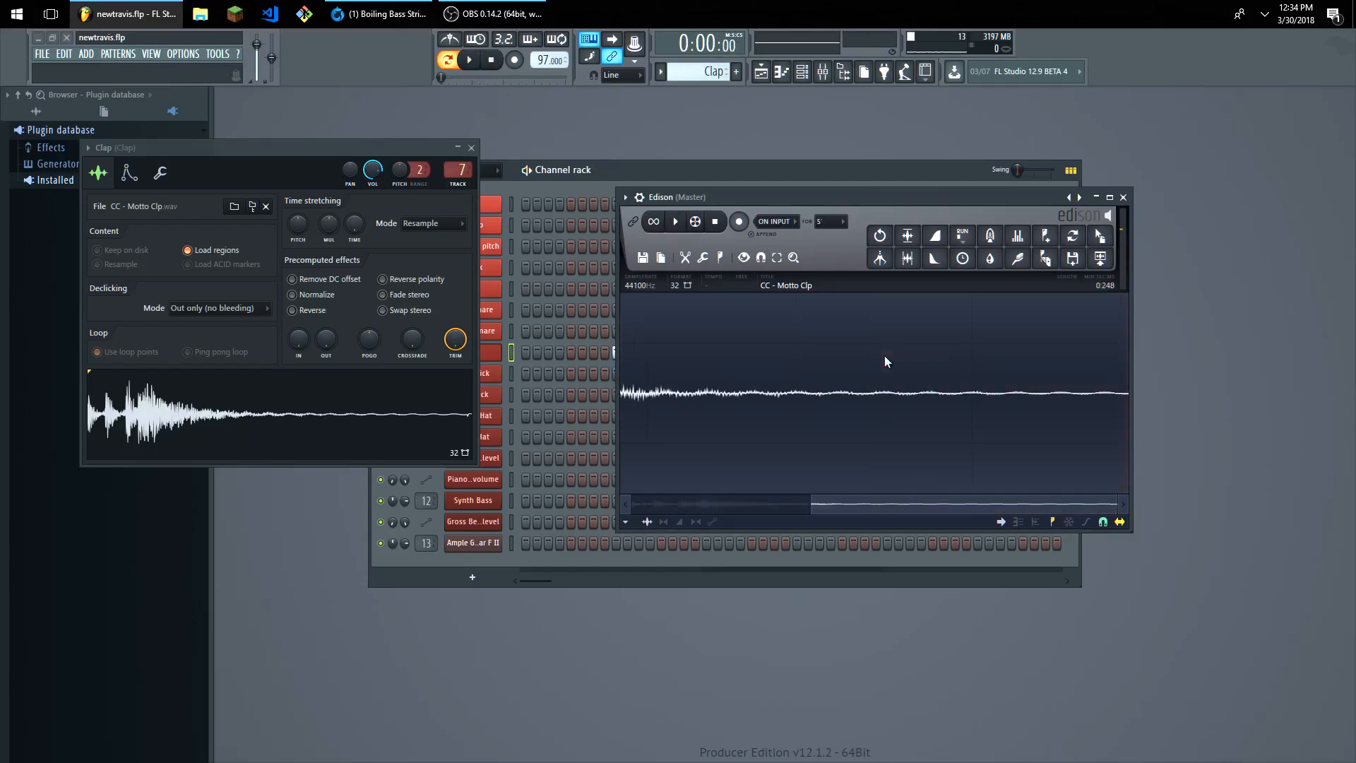
# Audition the trimmed clap in Edison and load it into the Clap channel in place of the original sample.
pyautogui.hscroll(-2, 884, 355)
pyautogui.click(678, 222)
pyautogui.scroll(-2, 824, 357)
pyautogui.moveTo(1117, 250); pyautogui.dragTo(194, 438)
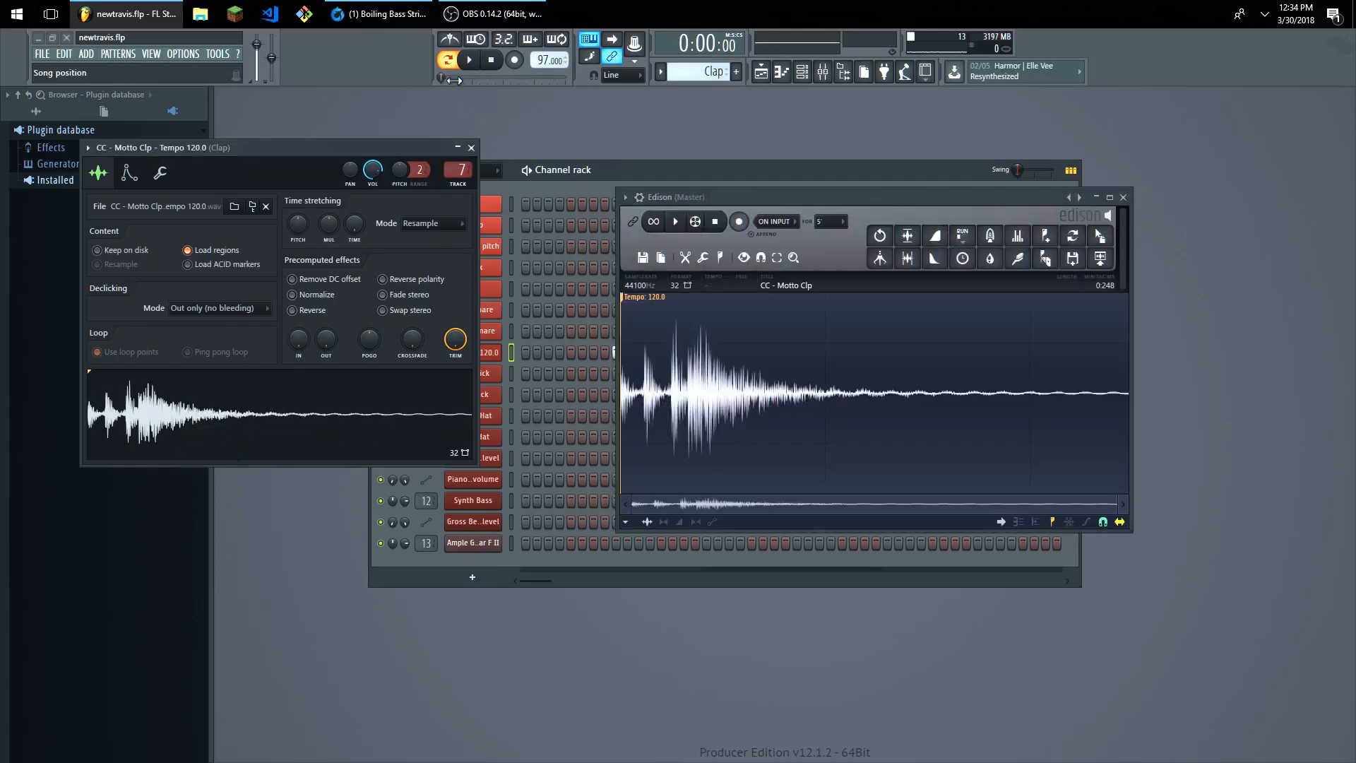
# Audition the Clap pattern with the trimmed sample, close Edison and the channel settings, and stop playback.
pyautogui.click(470, 61)
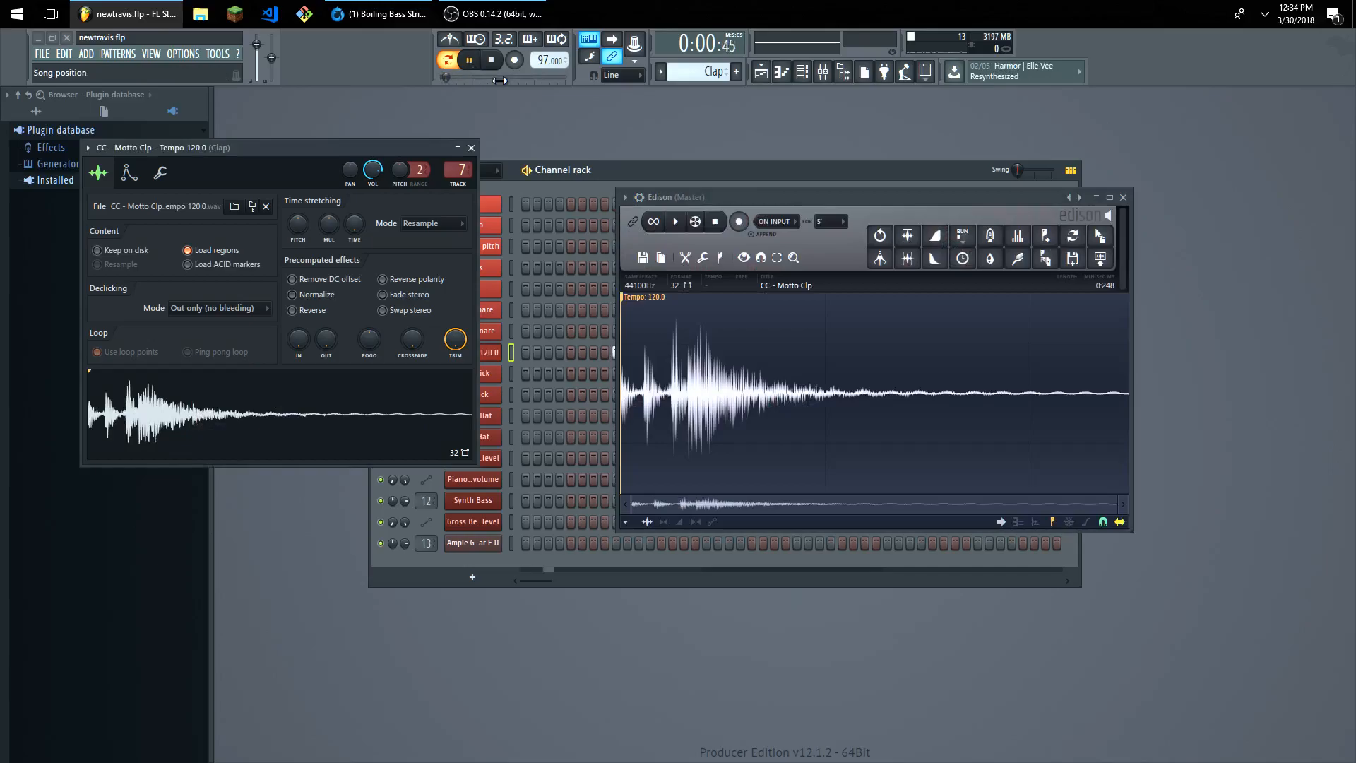
pyautogui.click(1123, 198)
pyautogui.click(471, 147)
pyautogui.click(492, 61)
# Show the playlist and play the arrangement in song mode from bar 17, stopping before bar 21.
pyautogui.click(159, 63)
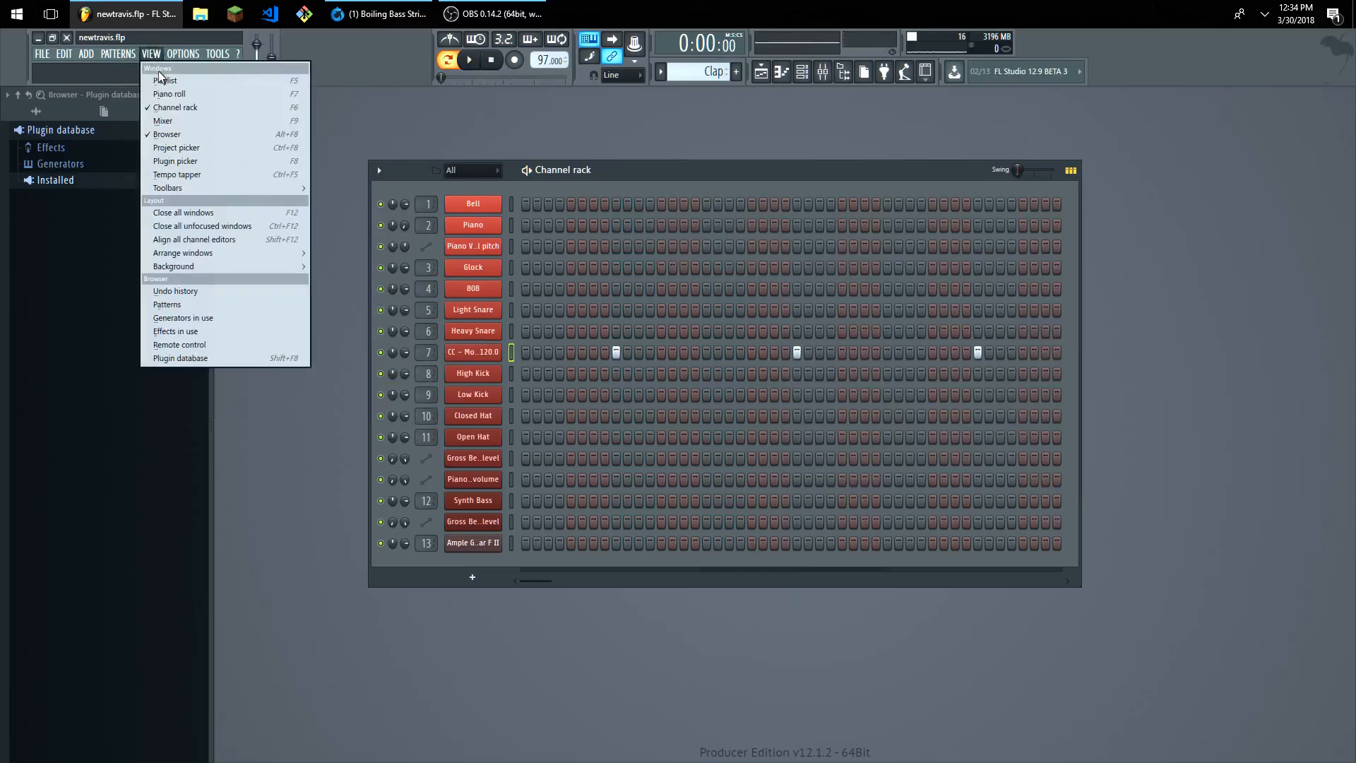
pyautogui.click(159, 76)
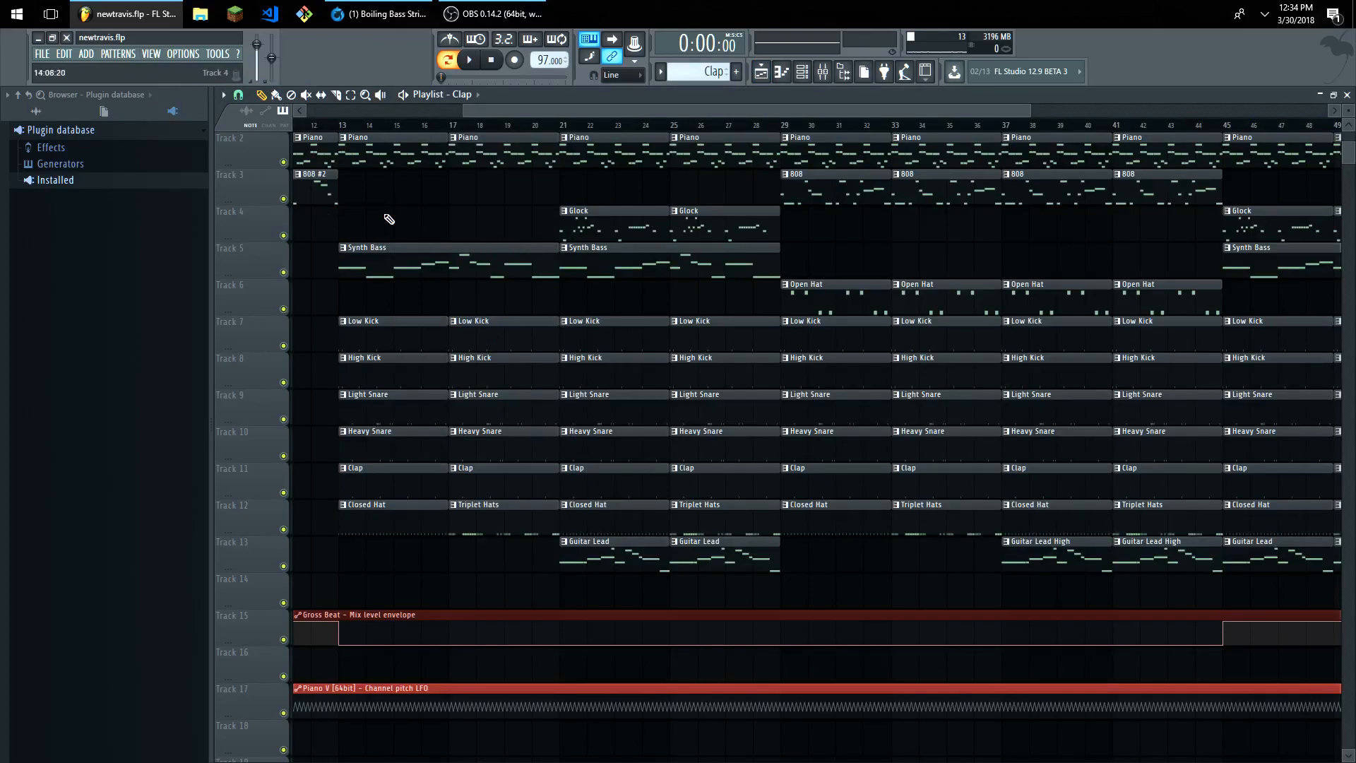
pyautogui.click(351, 132)
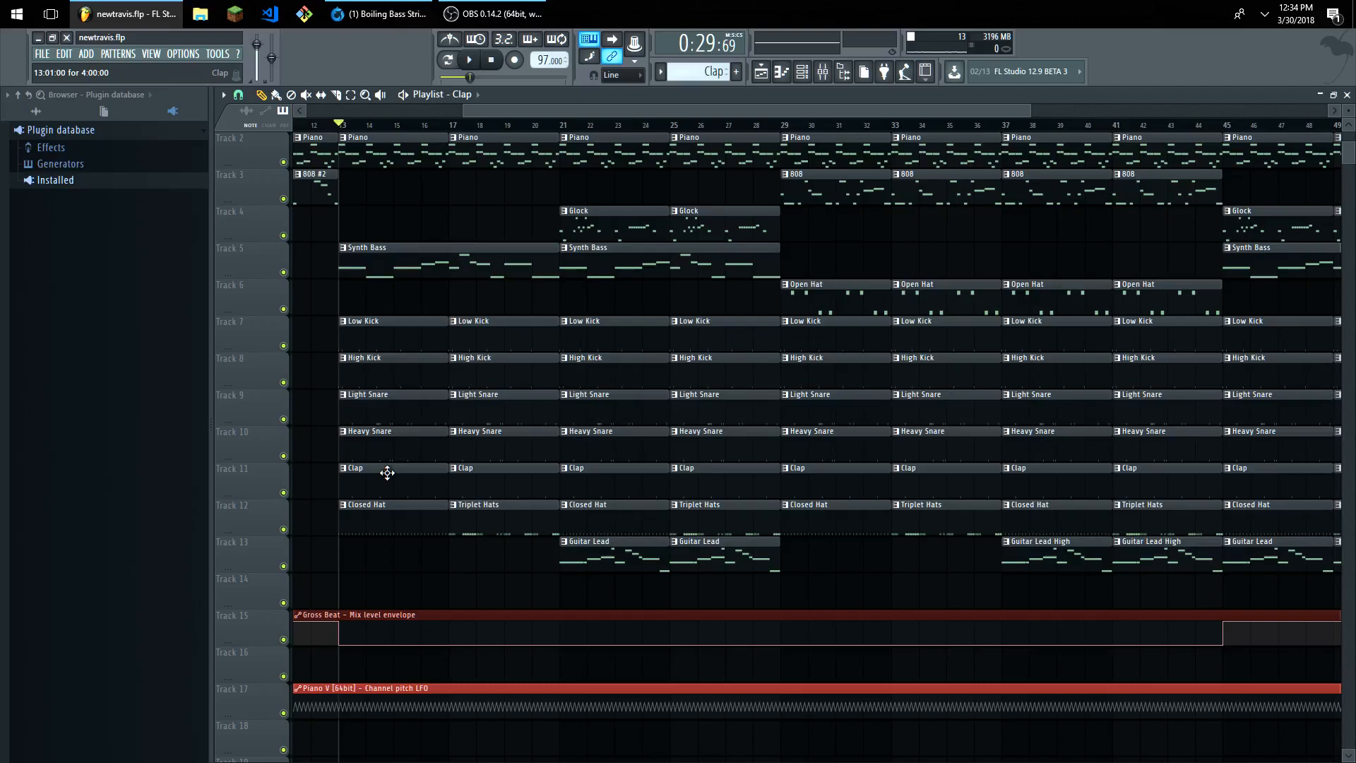
pyautogui.click(450, 126)
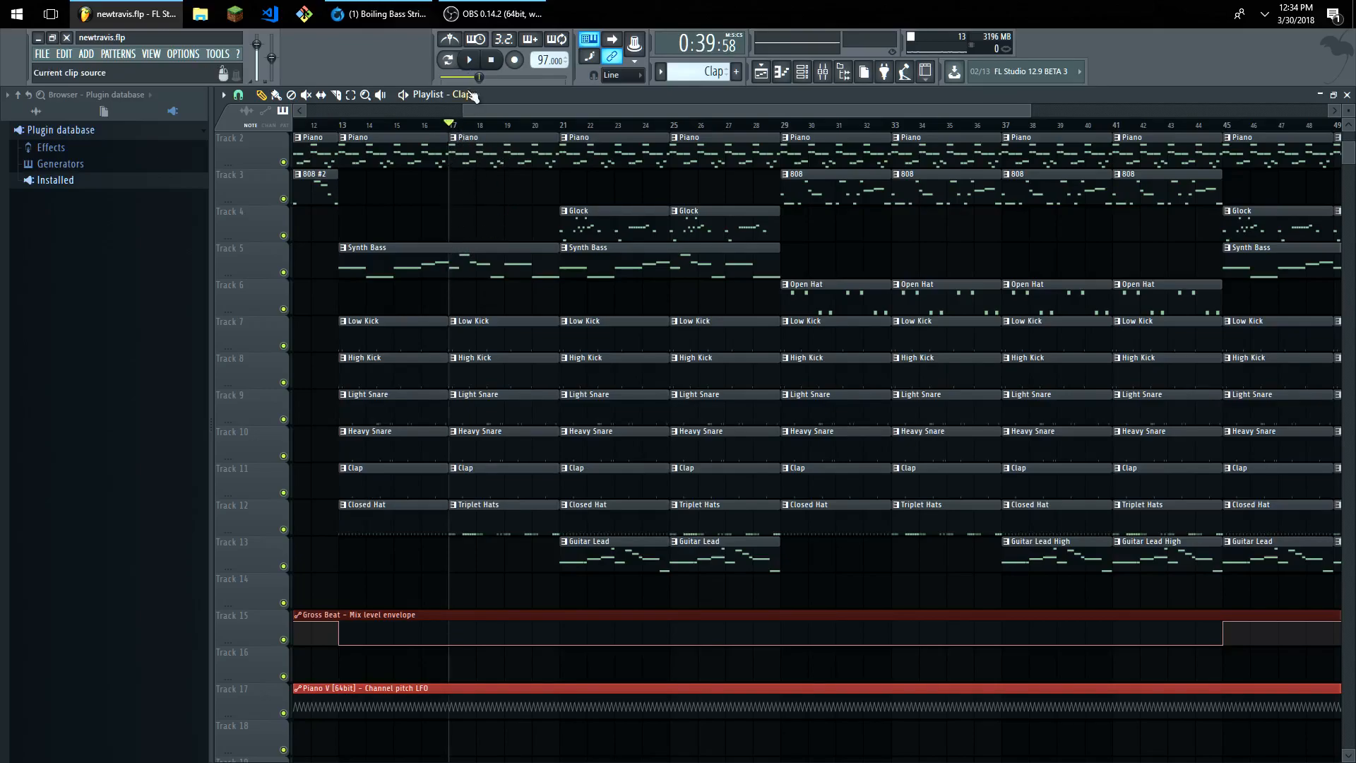
pyautogui.click(468, 63)
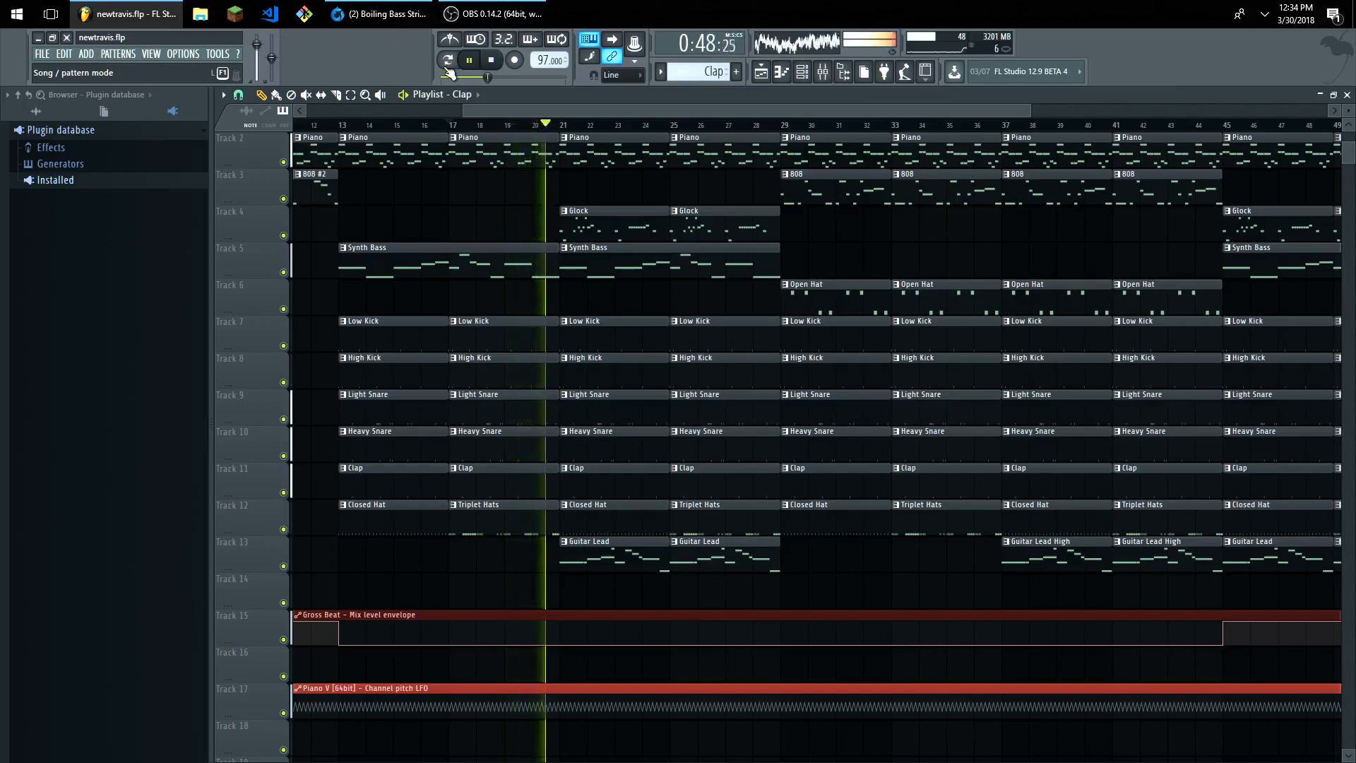
pyautogui.press('space')
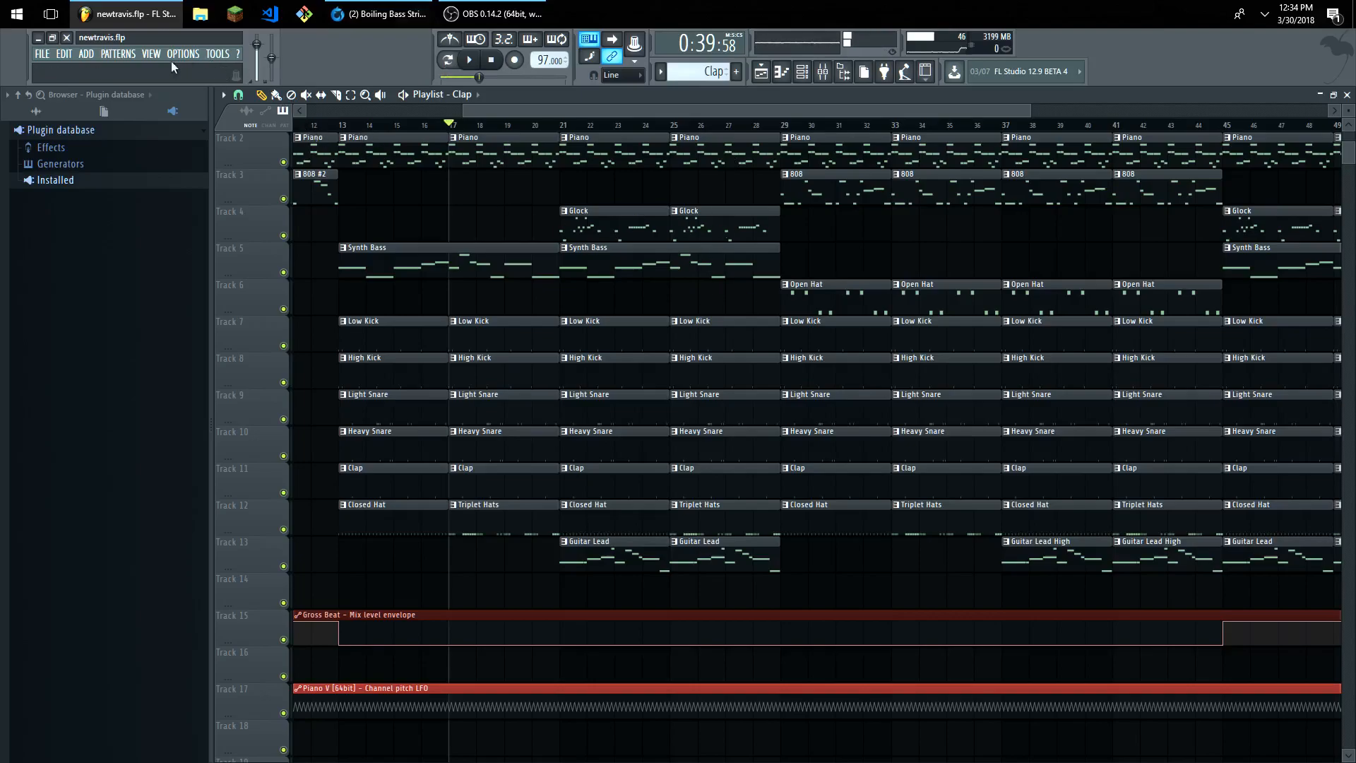
# Select bars 21 to 29 in the playlist, play that section of the arrangement, and stop playback.
pyautogui.click(566, 127)
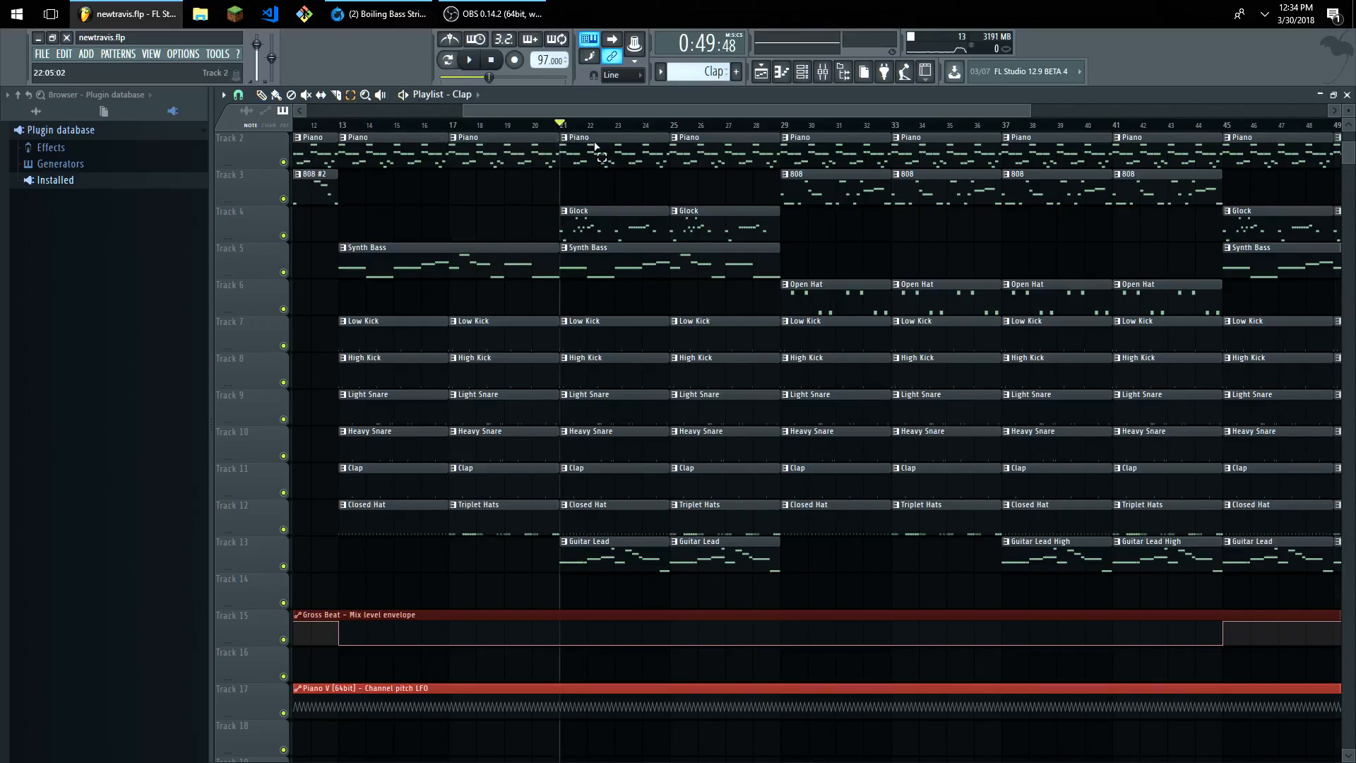
pyautogui.moveTo(563, 129); pyautogui.dragTo(776, 187)
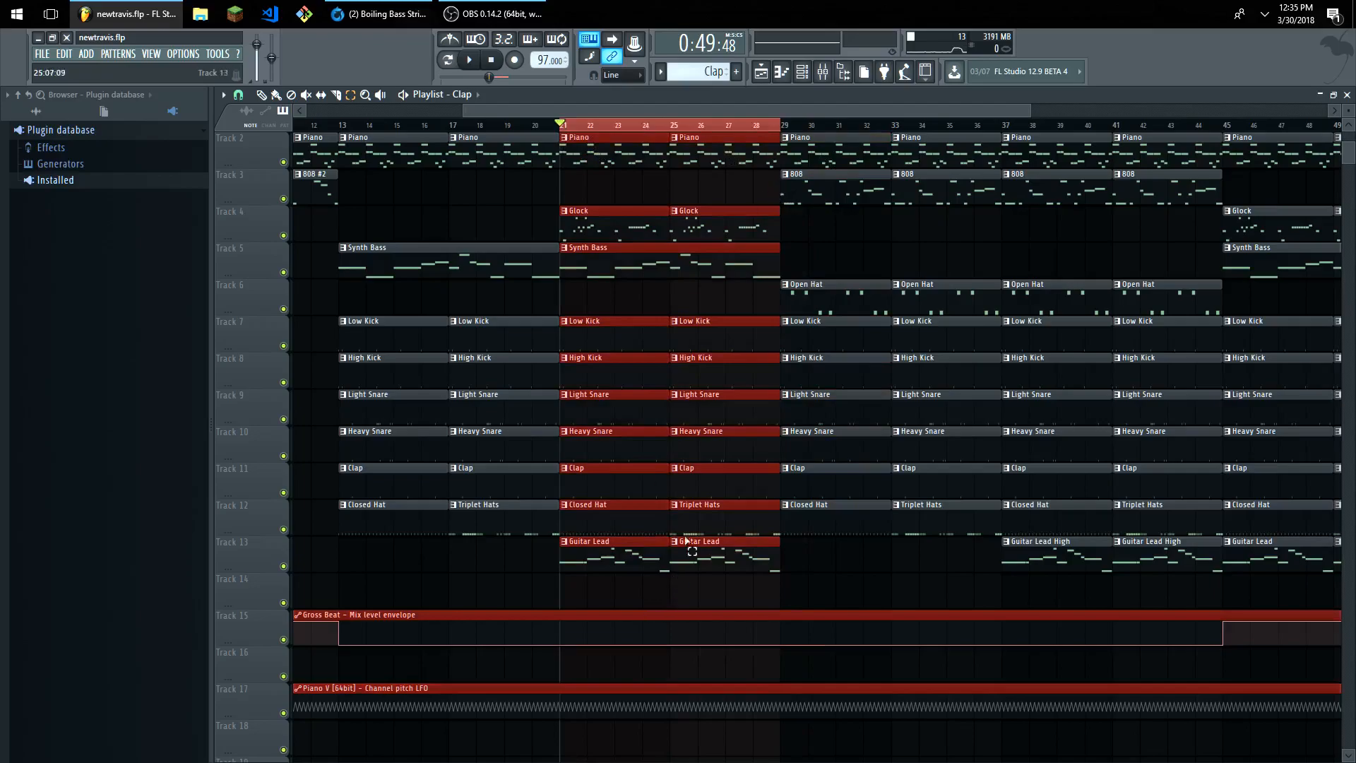
pyautogui.click(1347, 94)
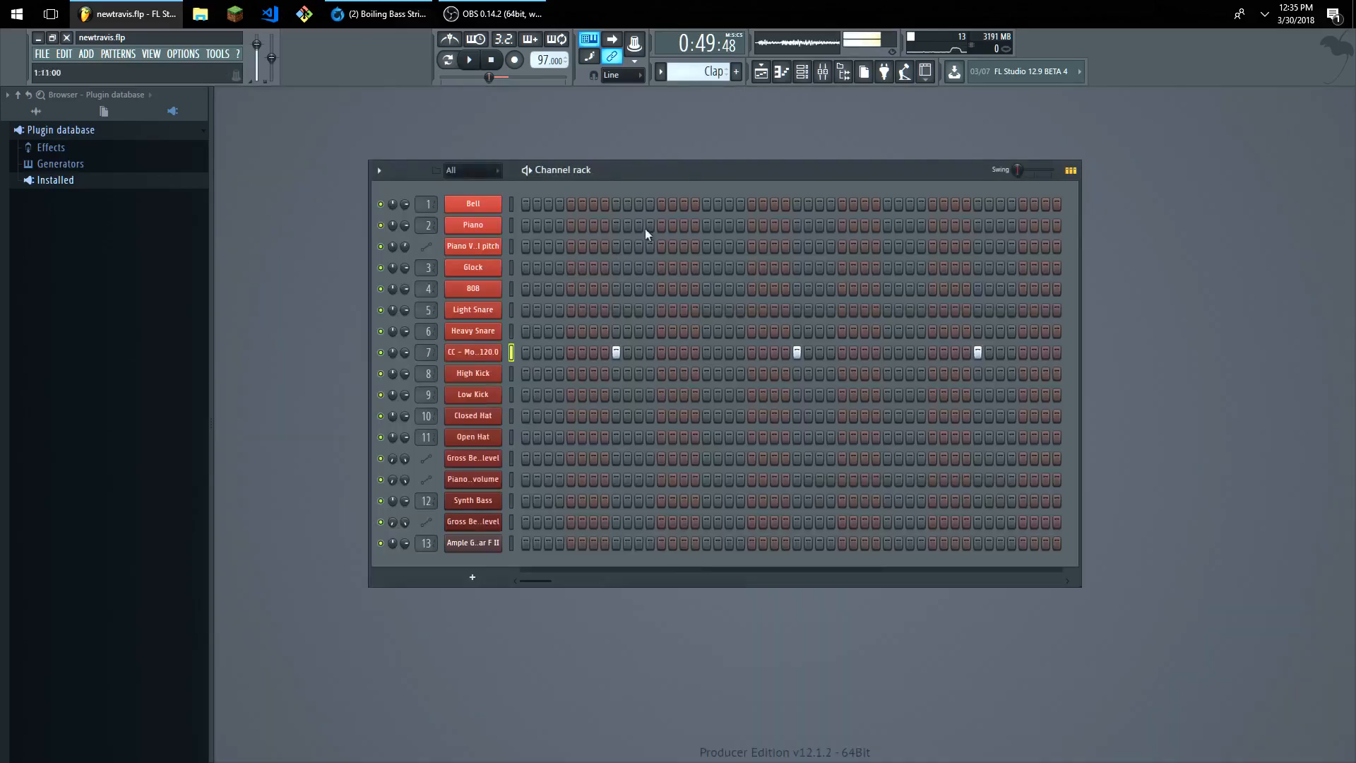
pyautogui.click(470, 61)
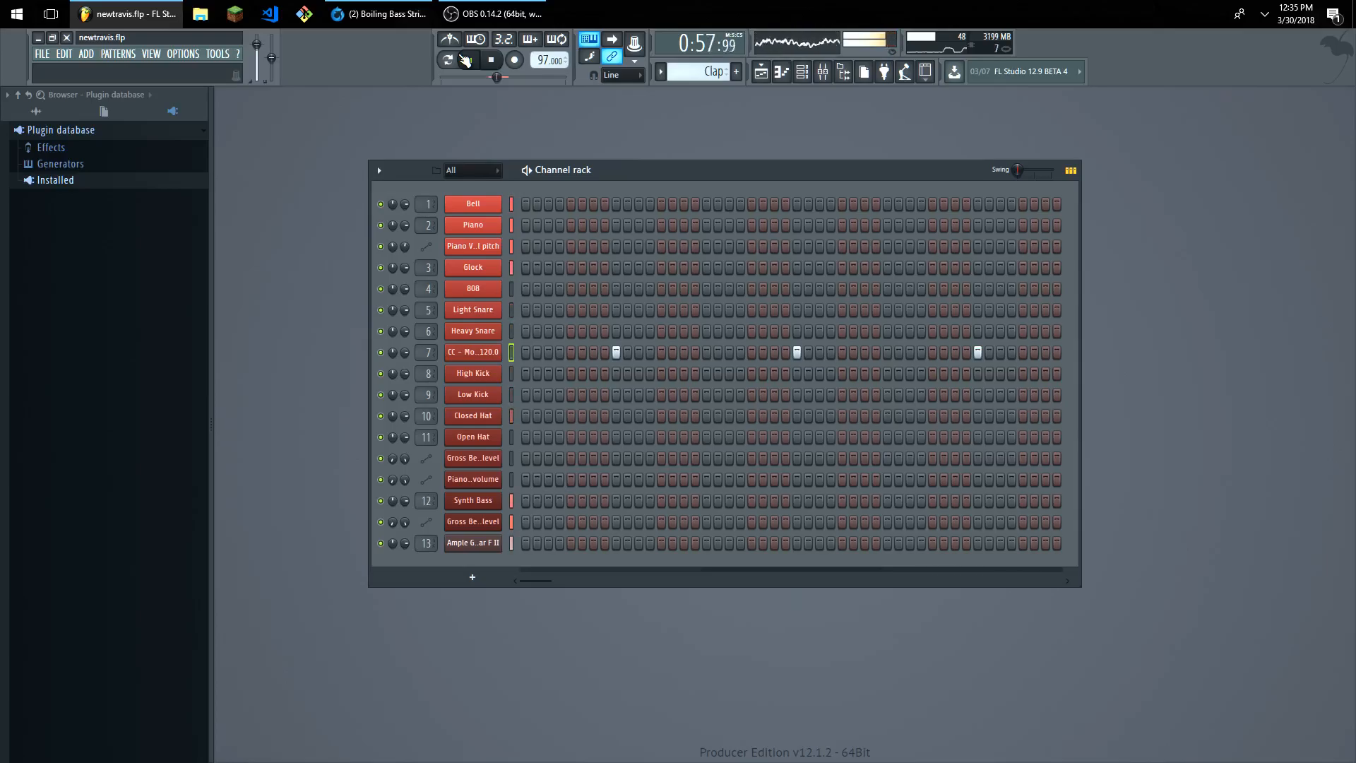
pyautogui.click(151, 53)
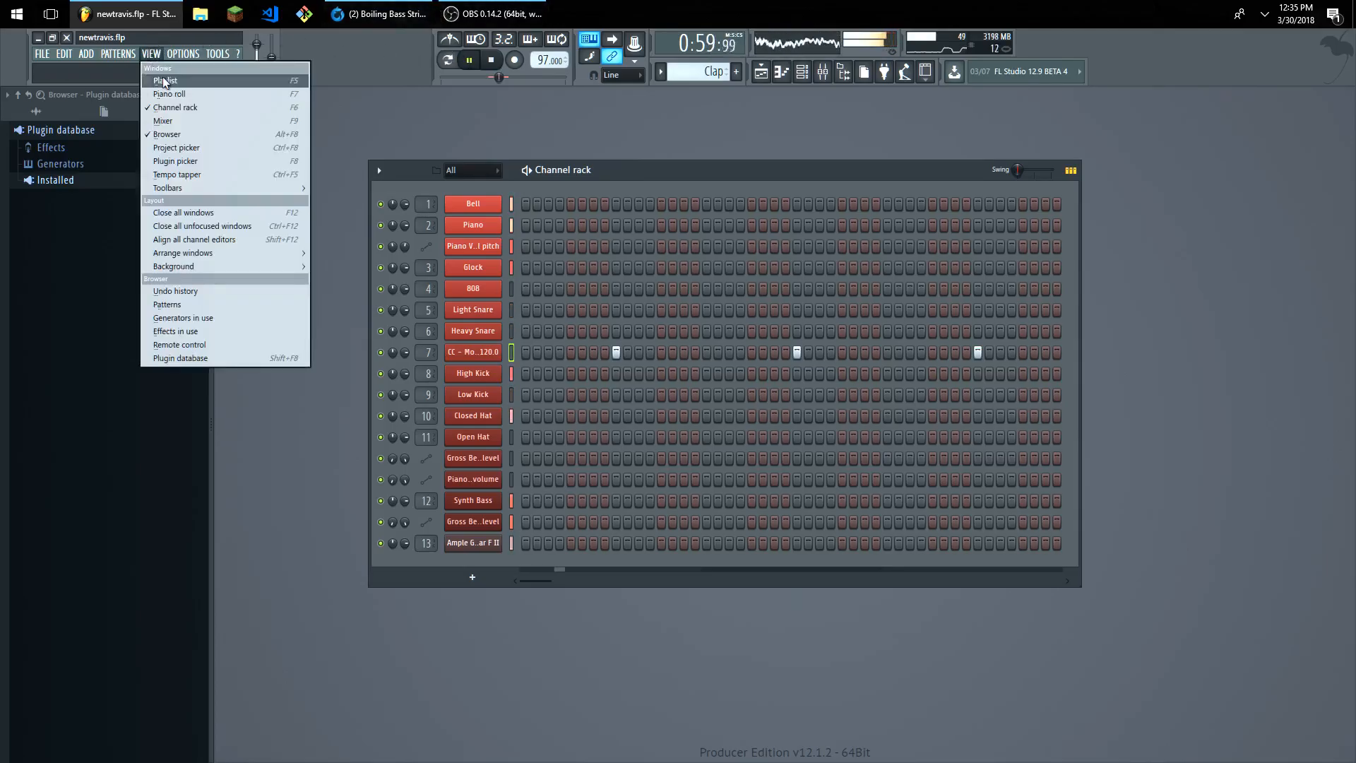
pyautogui.click(164, 66)
pyautogui.scroll(3, 780, 309)
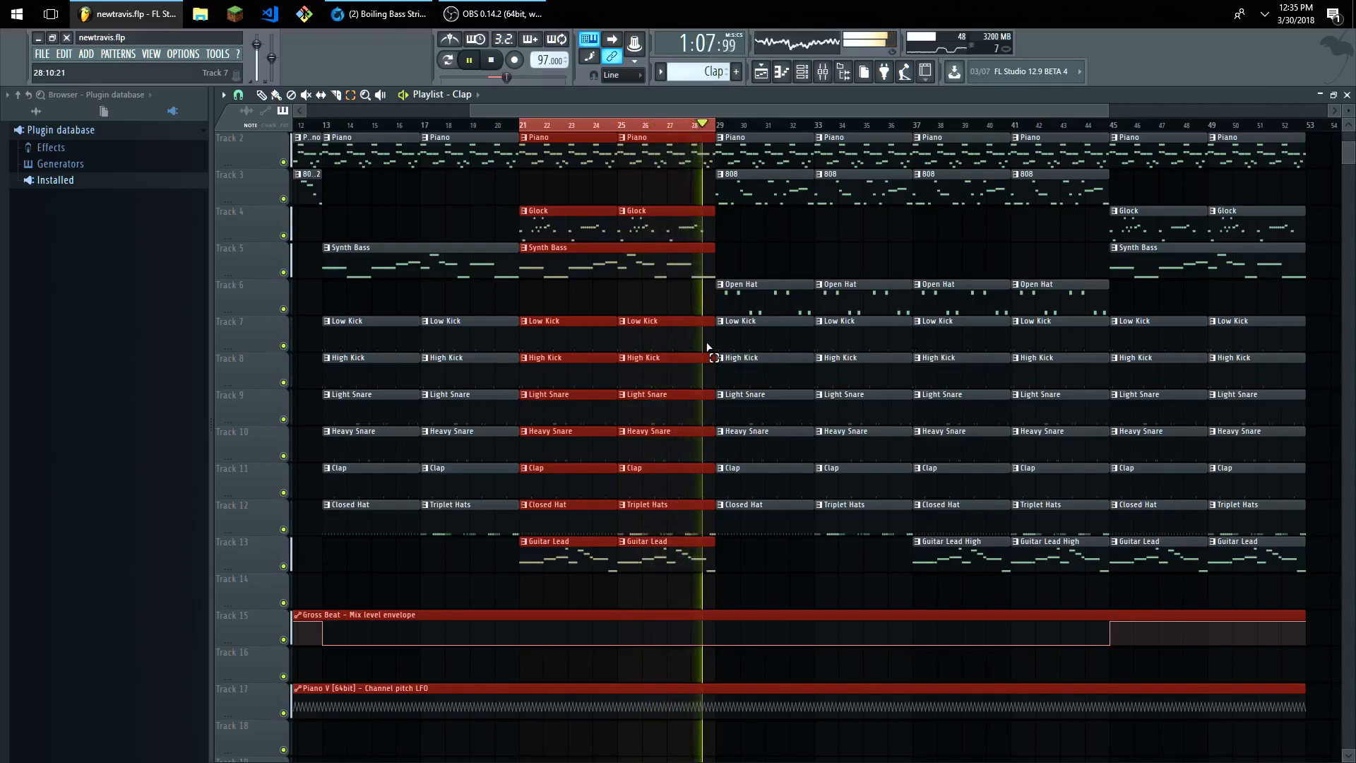
pyautogui.press('space')
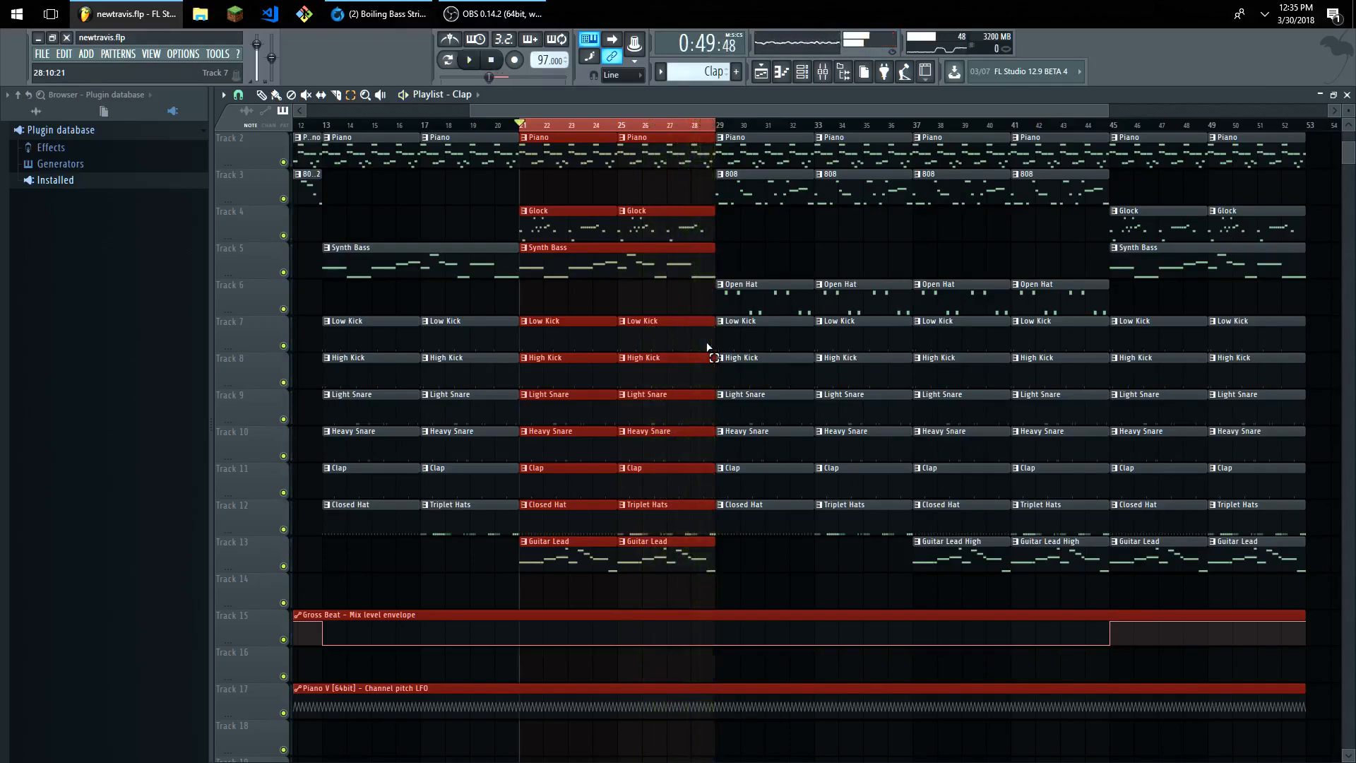
# Show the Glock track in the mixer, switch to the Glock pattern, and play it on its own before stopping.
pyautogui.click(150, 54)
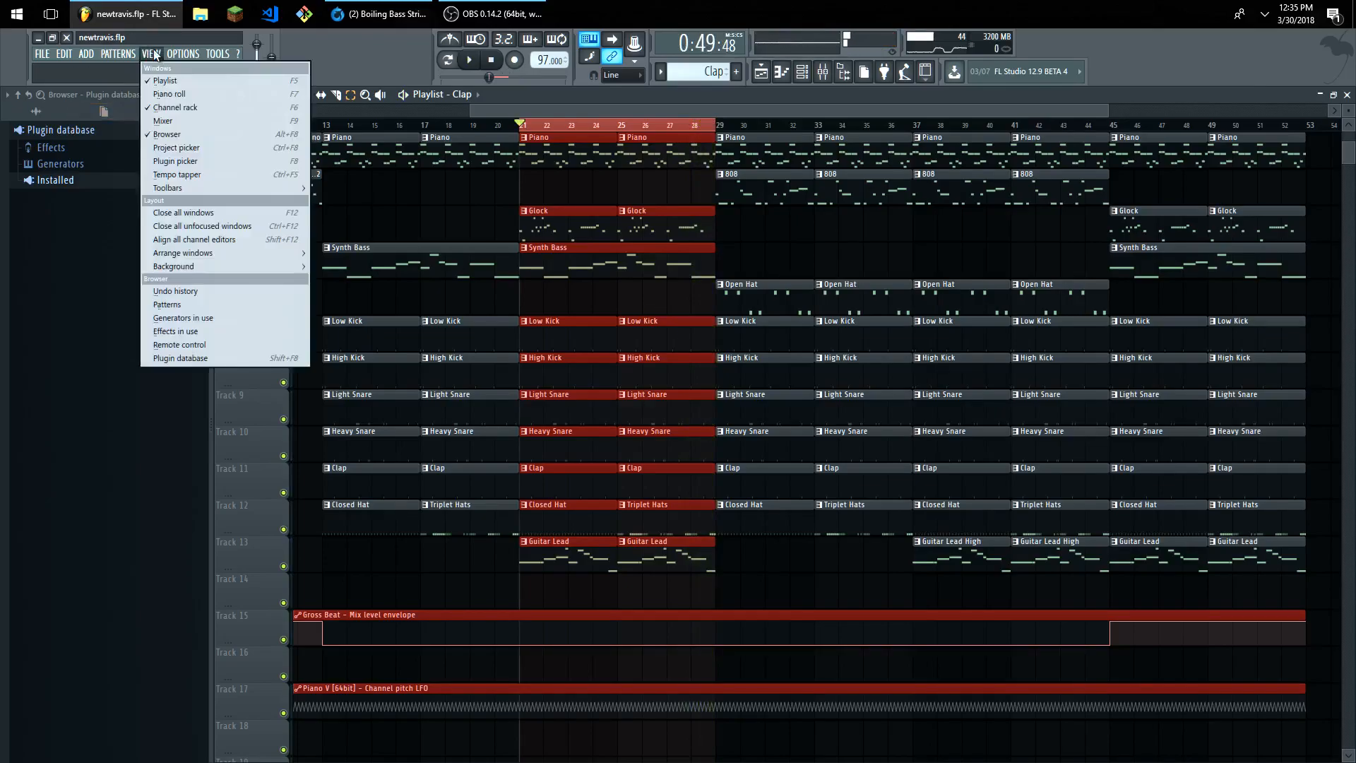
pyautogui.click(163, 121)
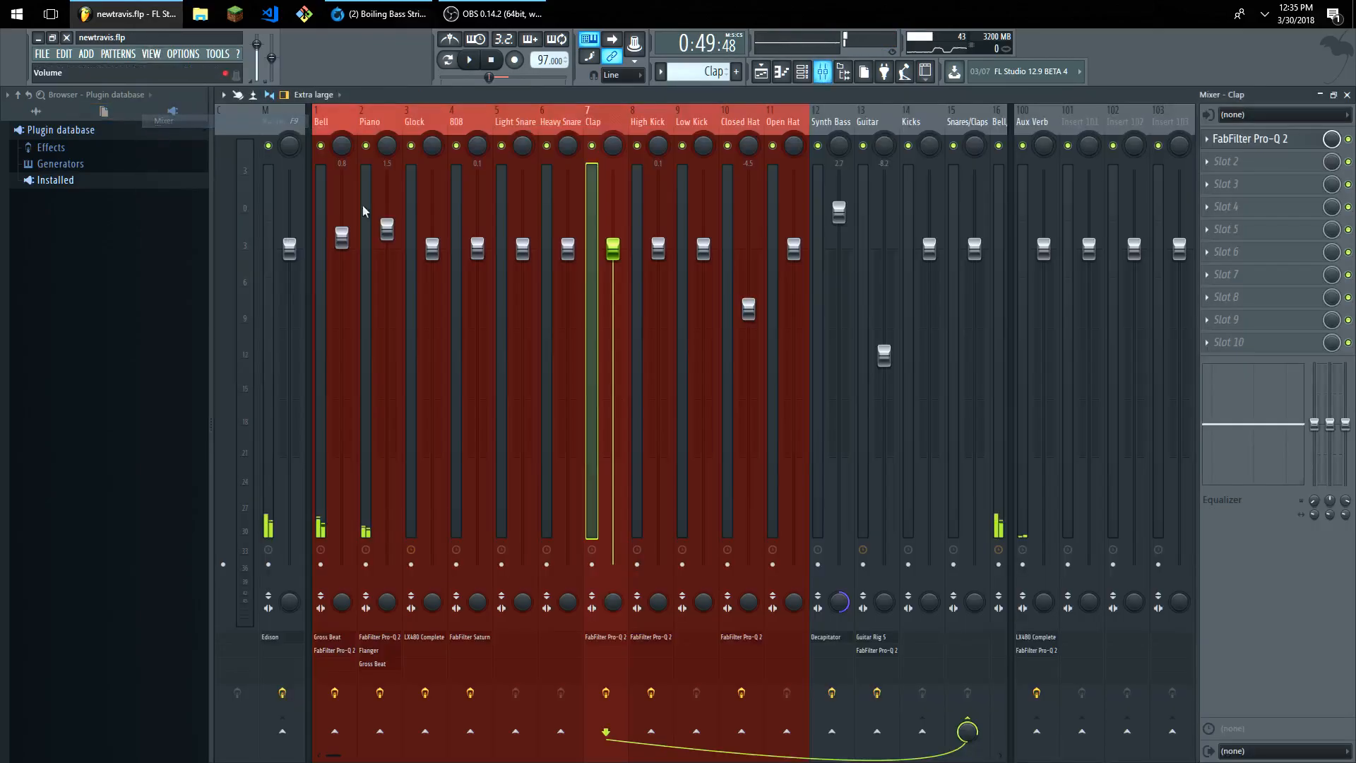
pyautogui.click(406, 212)
pyautogui.click(710, 72)
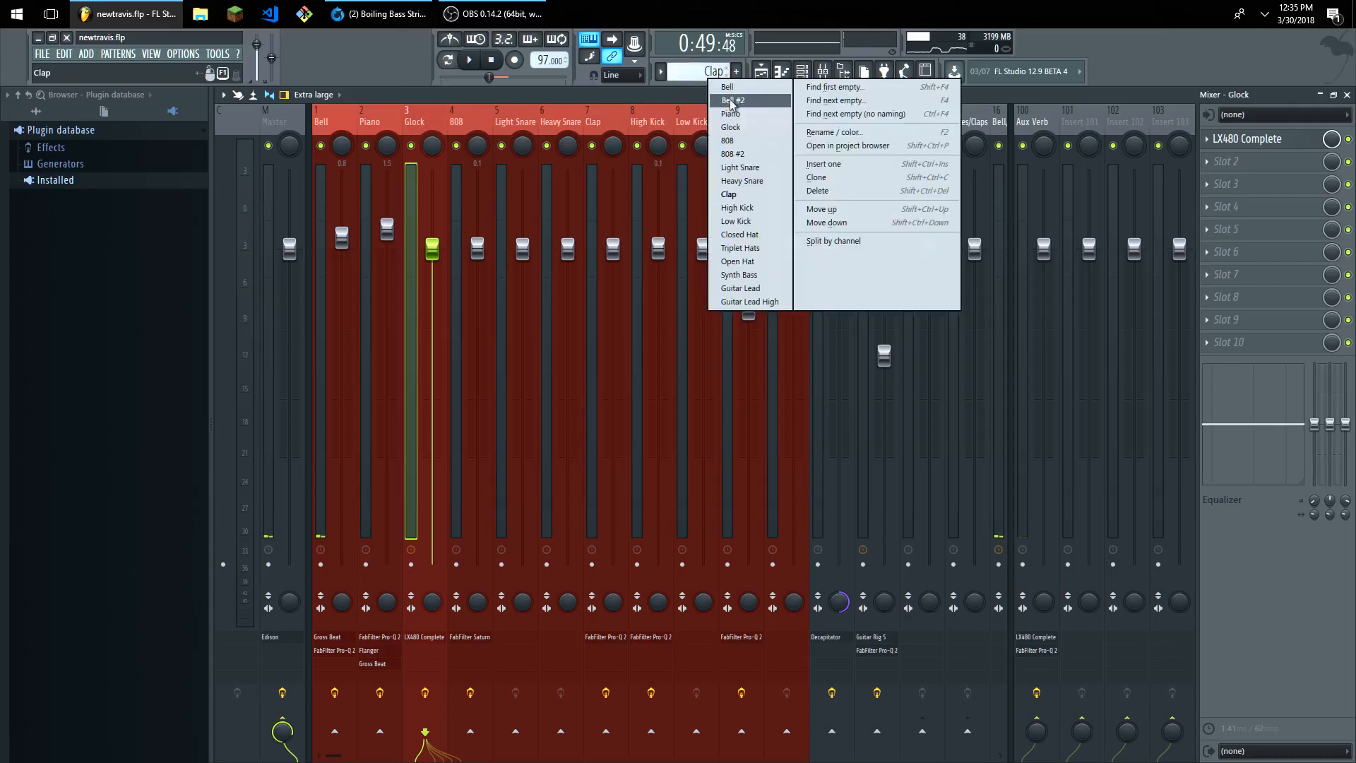
pyautogui.click(728, 118)
pyautogui.click(466, 61)
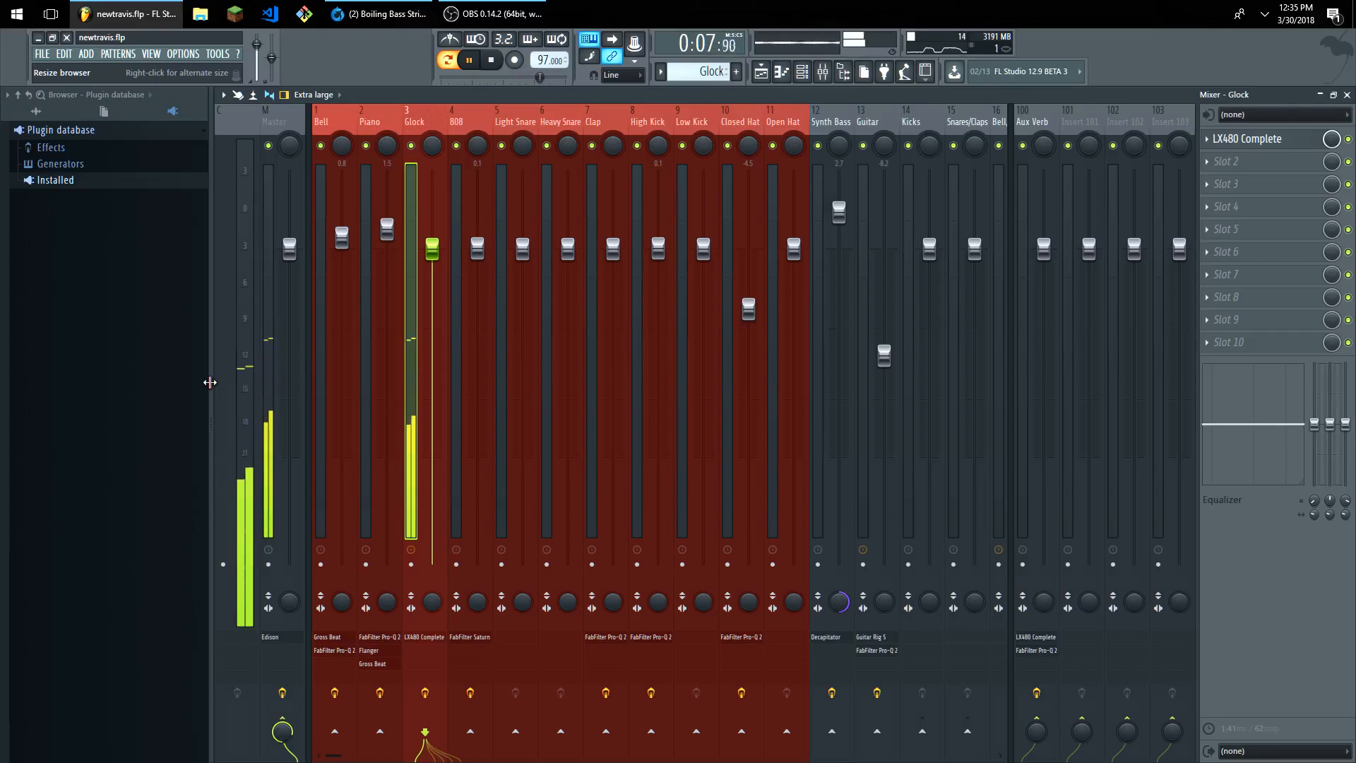
pyautogui.press('space')
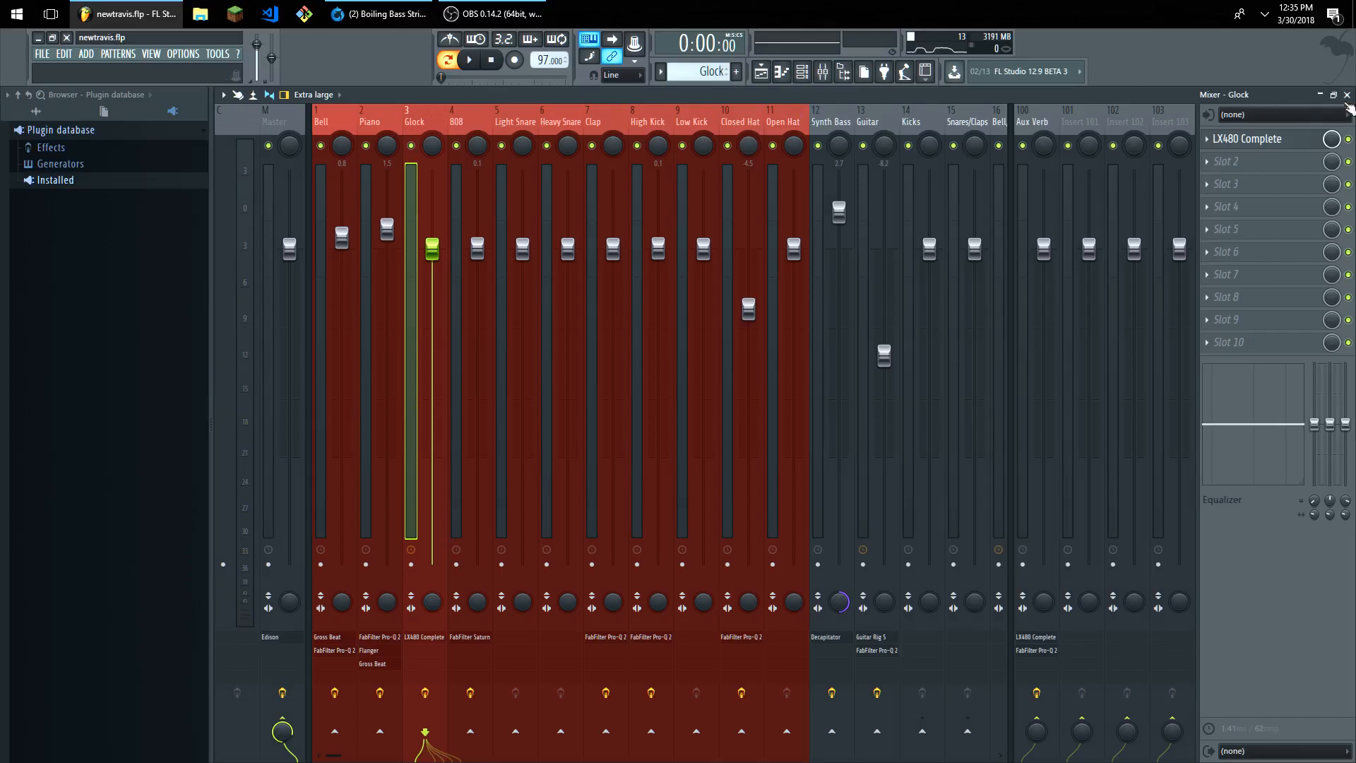
# Examine the LX480 Complete reverb on the Glock mixer track, close it, and audition the Glock pattern again.
pyautogui.click(1347, 95)
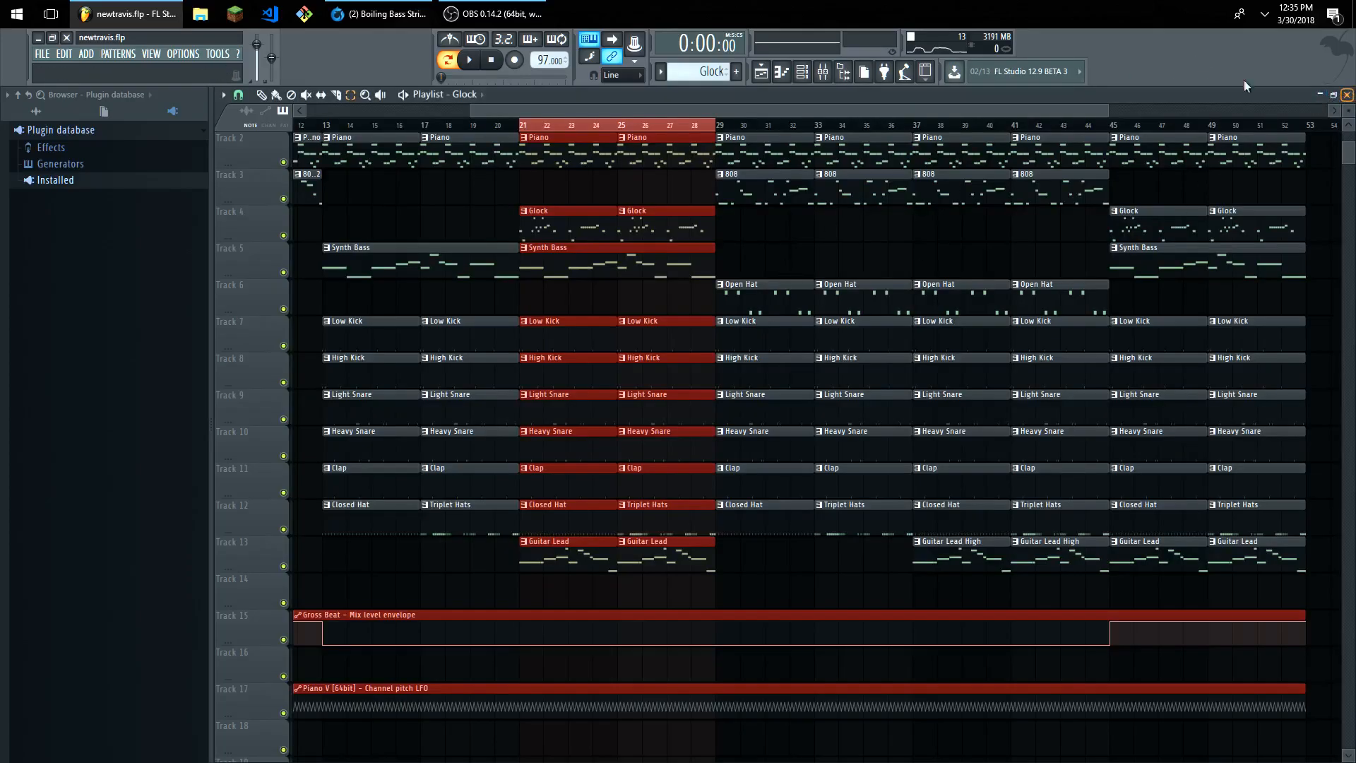
pyautogui.click(150, 55)
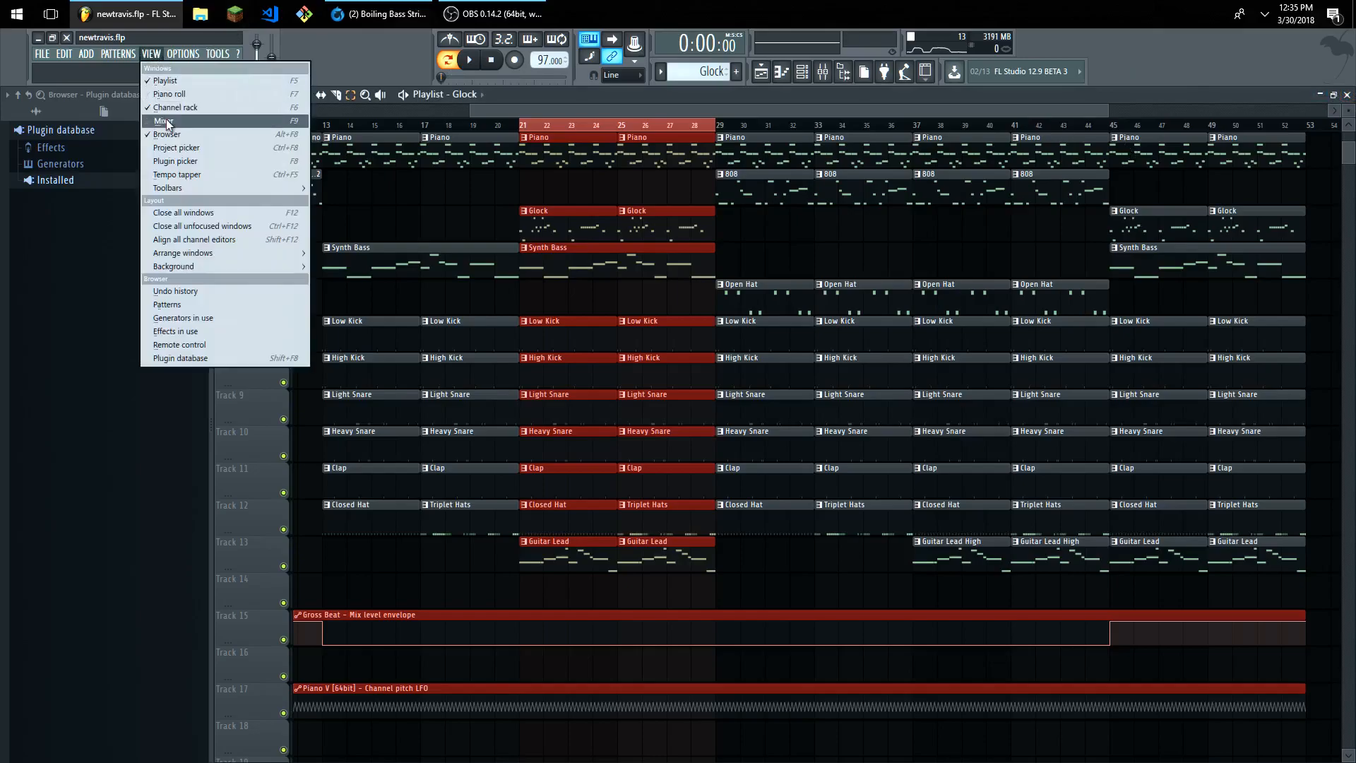
pyautogui.click(165, 122)
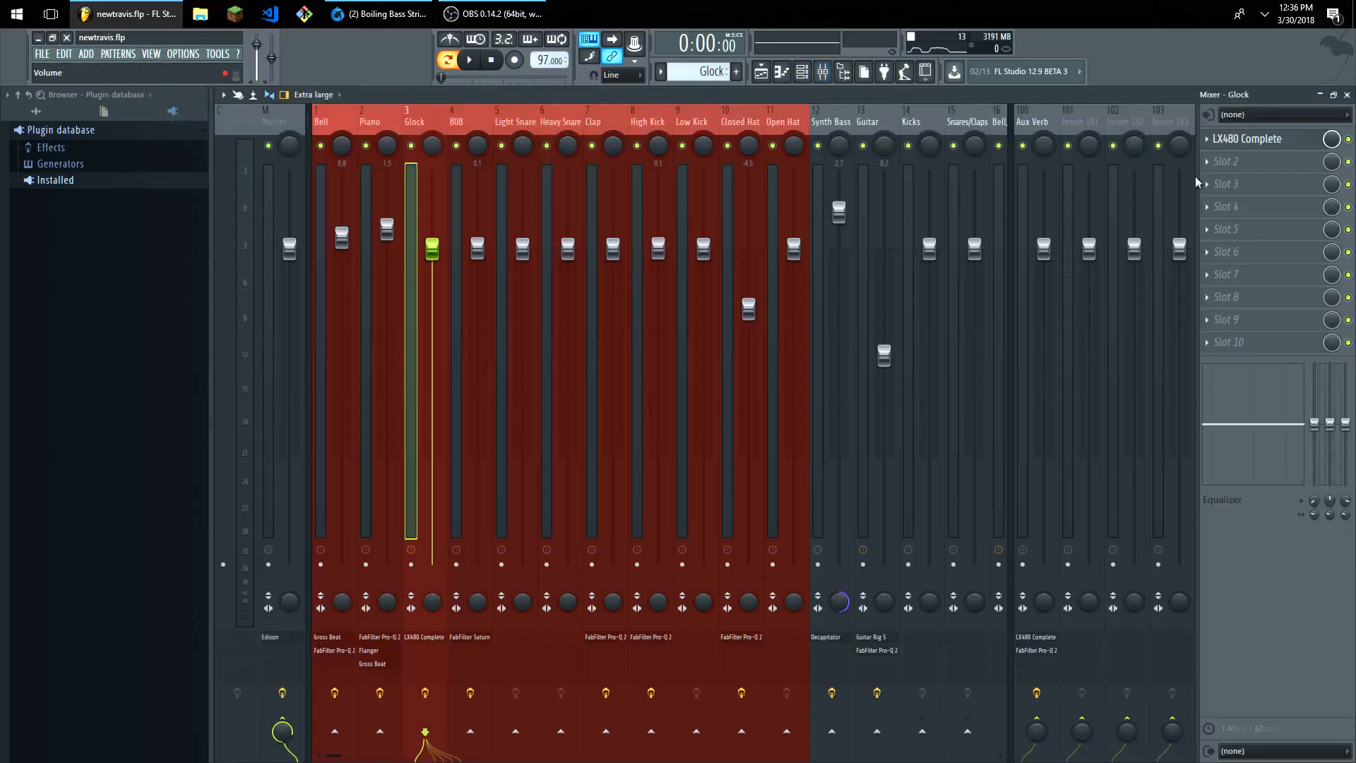
pyautogui.click(1251, 141)
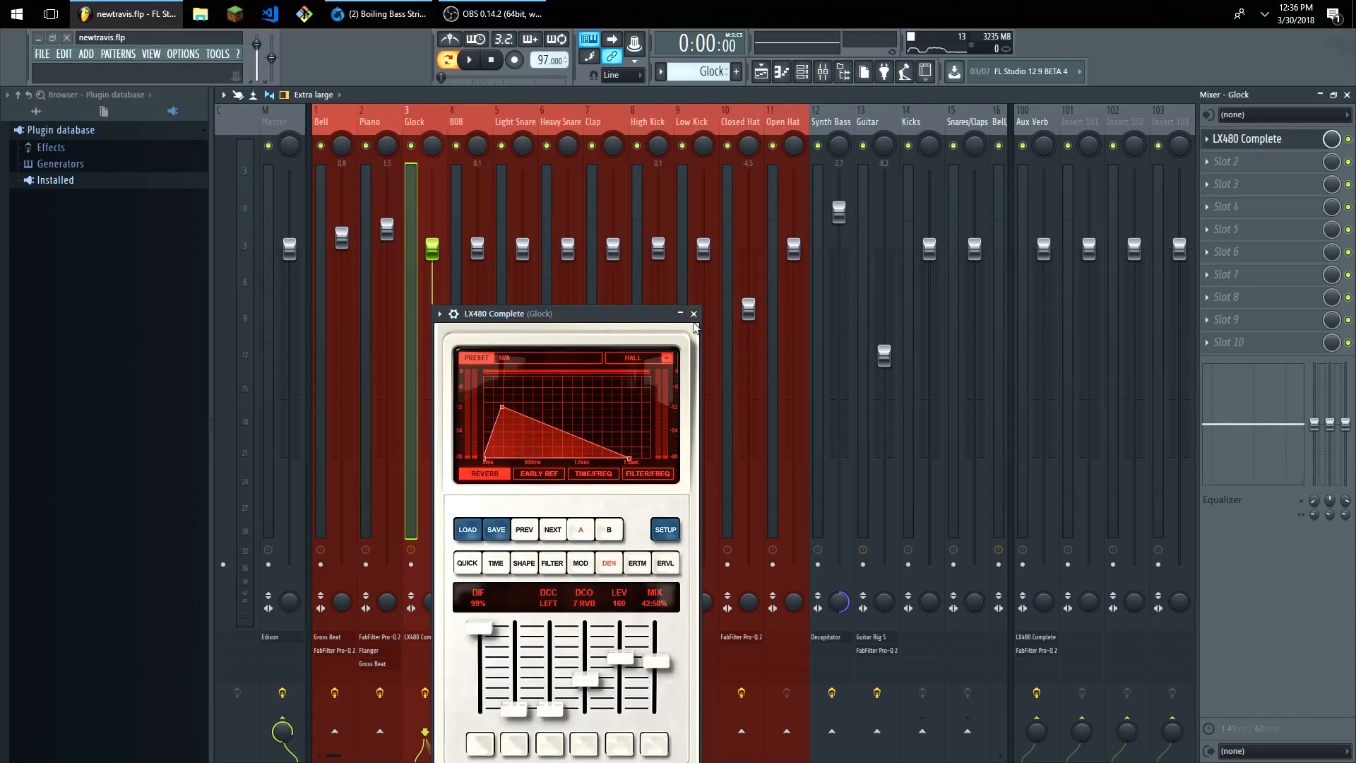
pyautogui.click(694, 314)
pyautogui.click(469, 62)
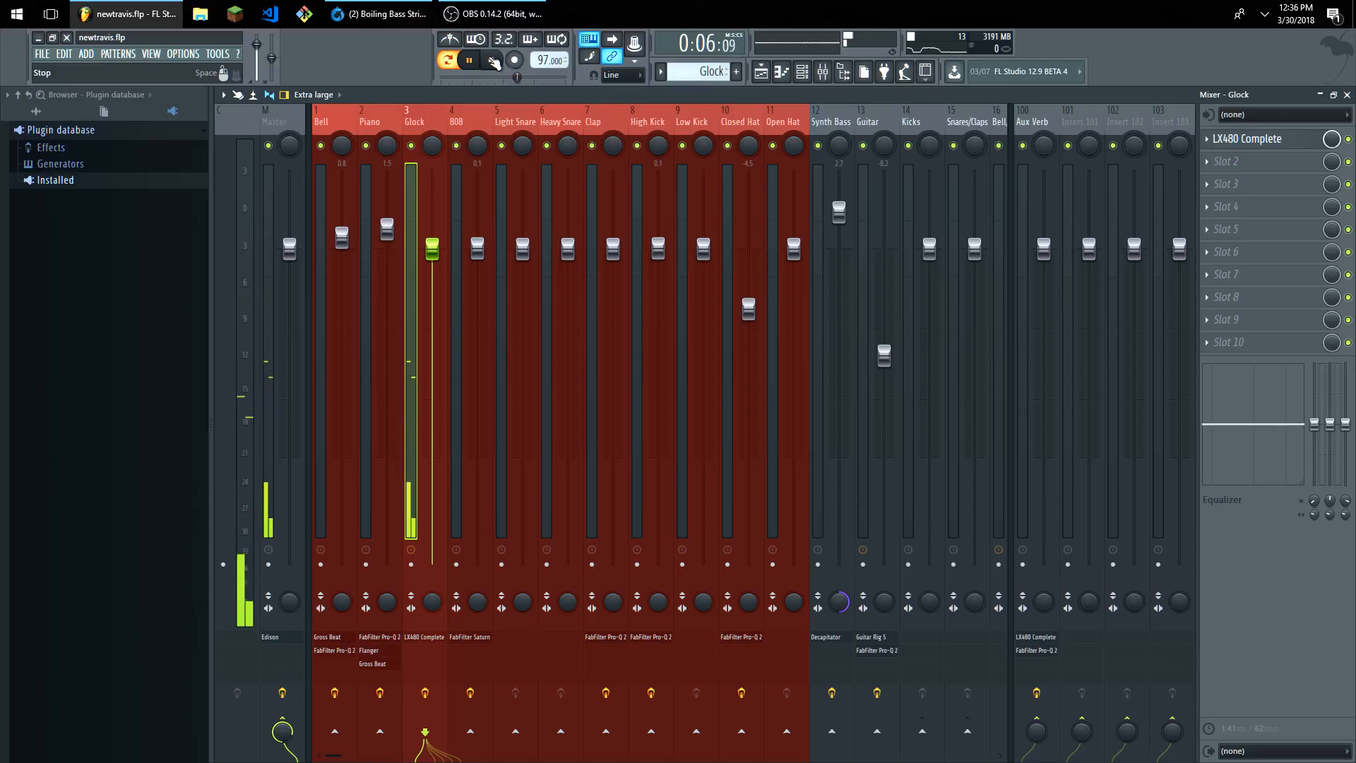
pyautogui.click(494, 62)
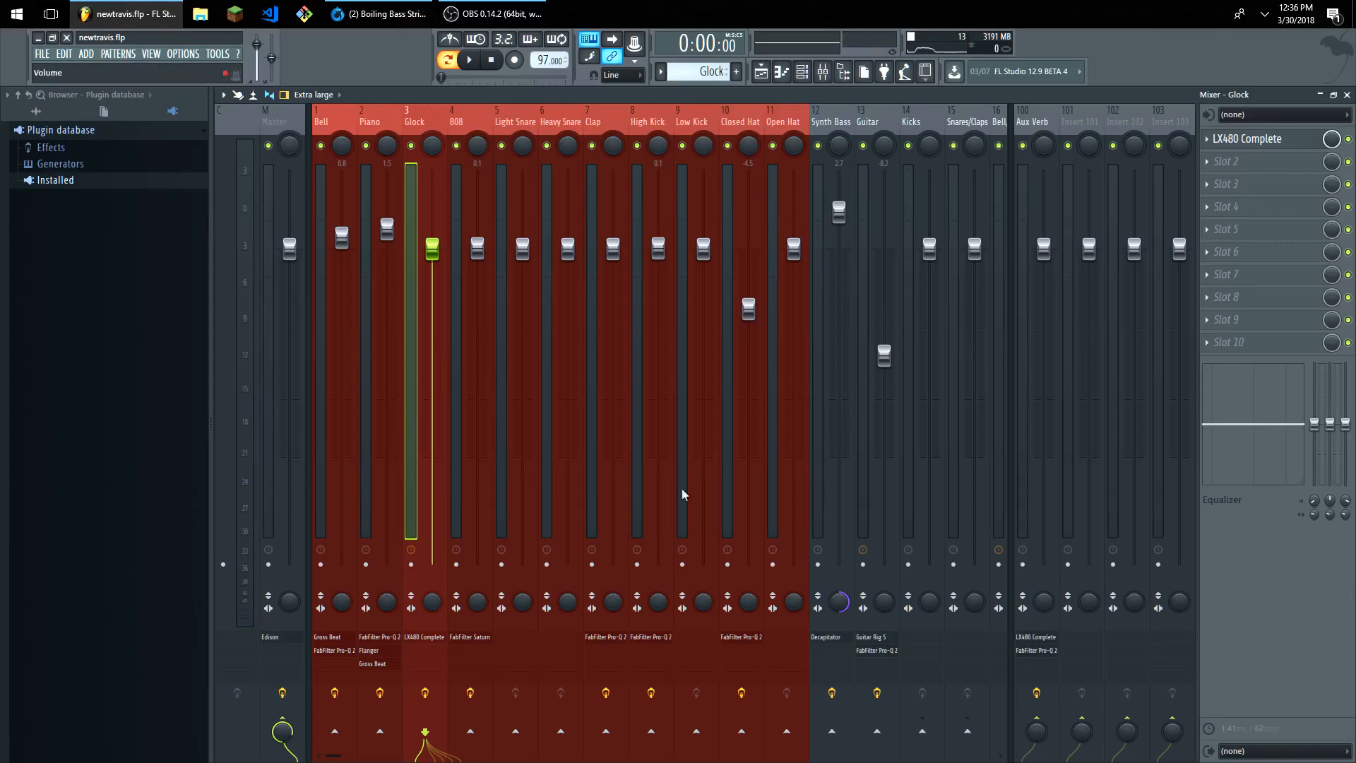
# Examine the Guitar track's Guitar Rig 5 Skreamer, spring reverb and Plex modules and its FabFilter Pro-Q 2 curve, and close both plugins.
pyautogui.click(876, 212)
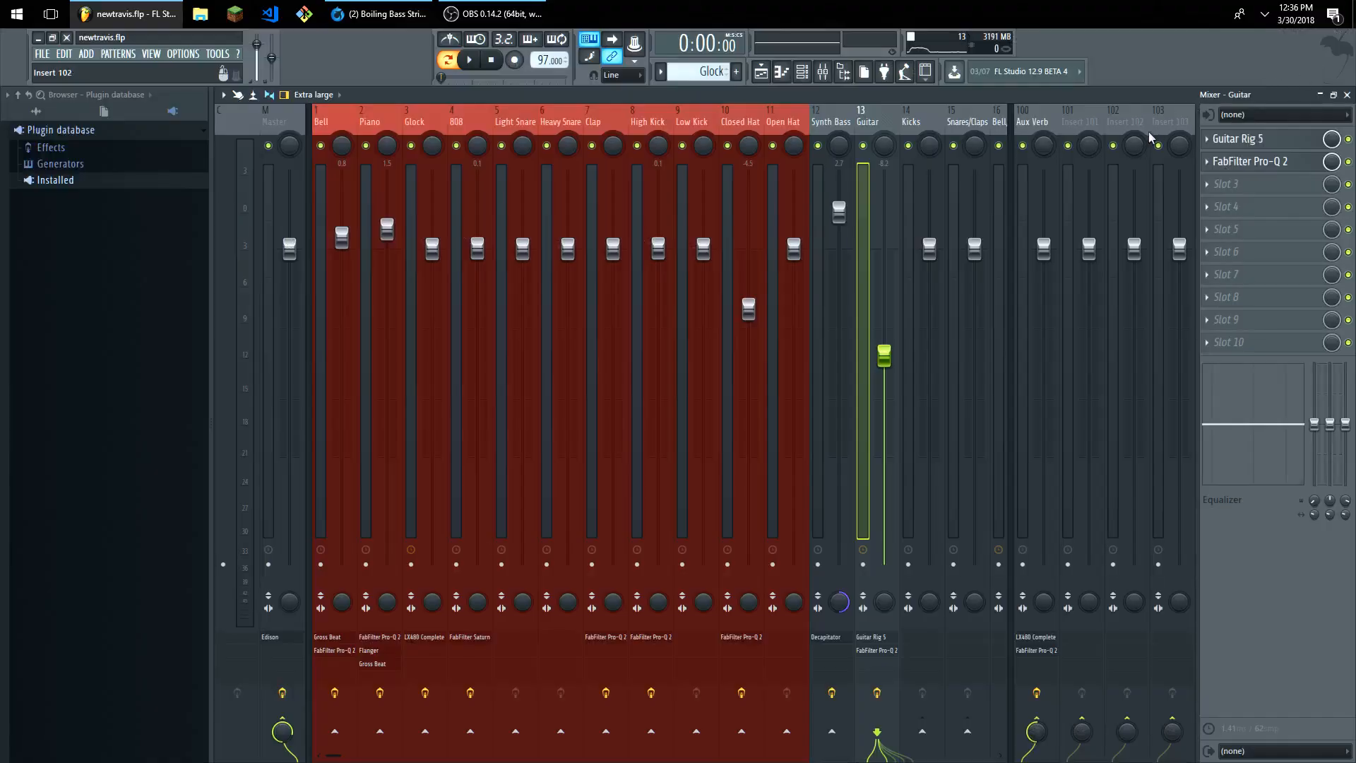
pyautogui.click(1246, 139)
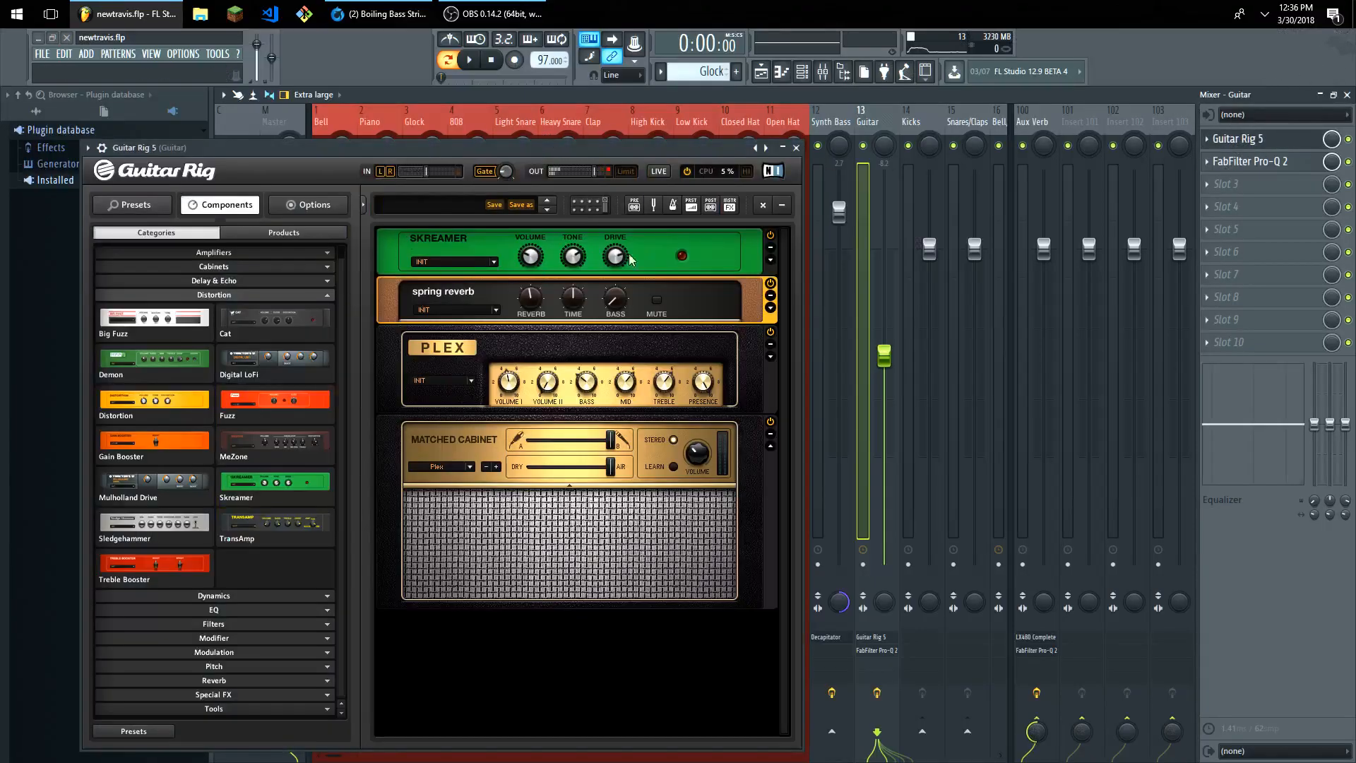
pyautogui.click(680, 249)
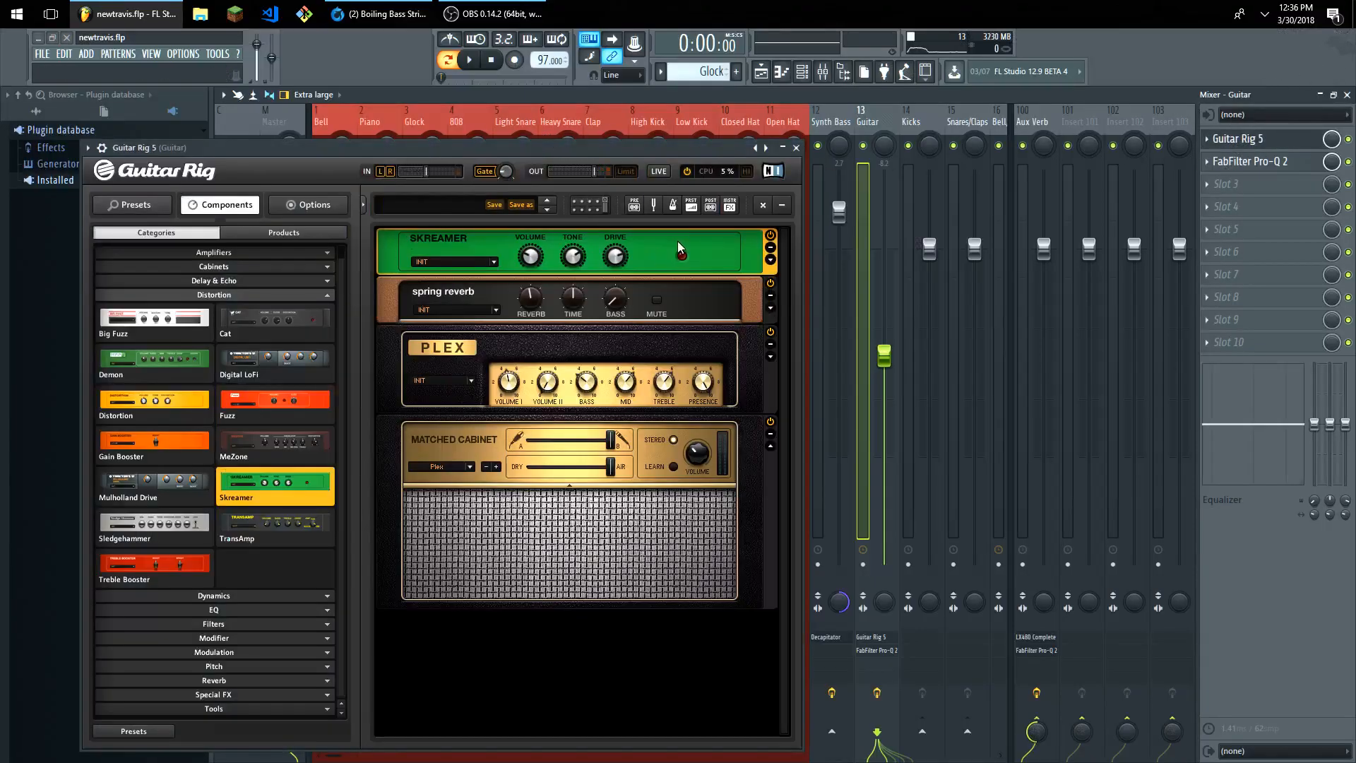
pyautogui.click(685, 303)
pyautogui.click(712, 340)
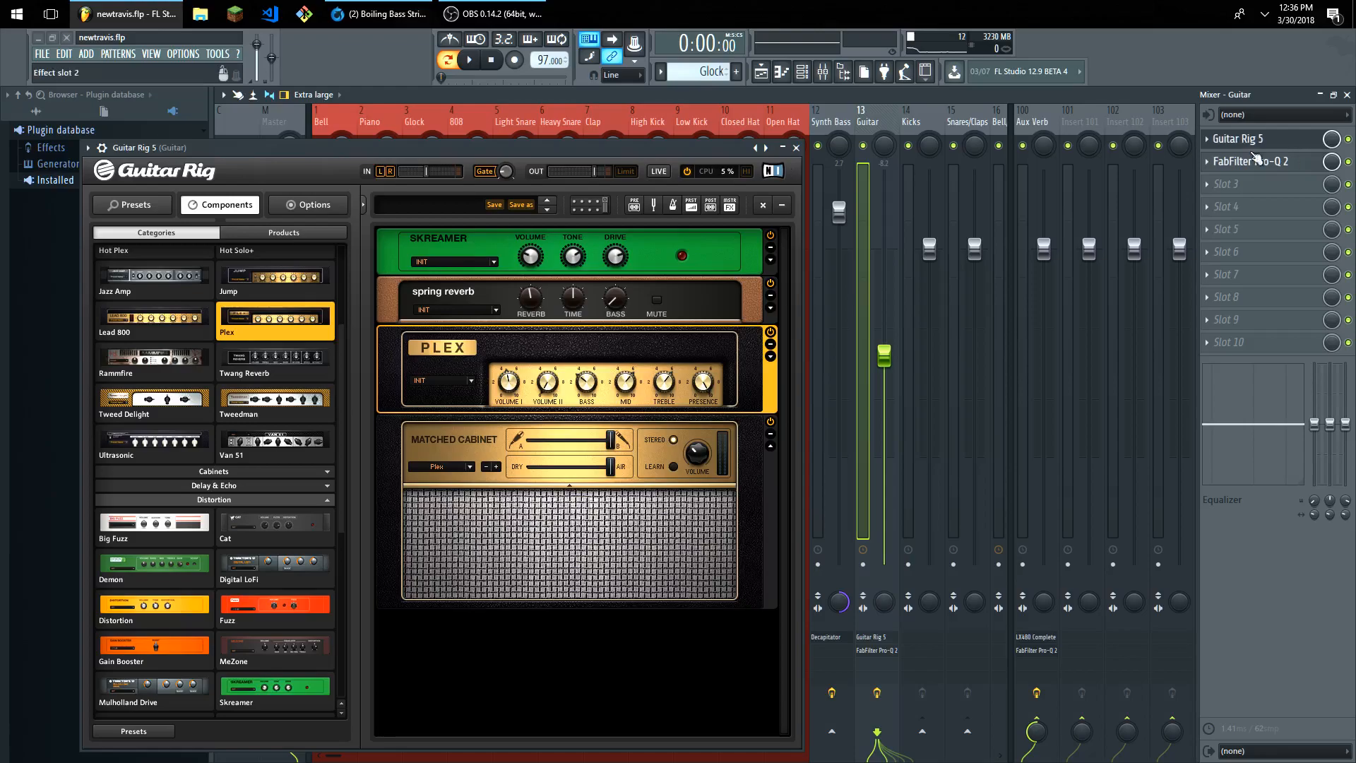
pyautogui.click(1250, 161)
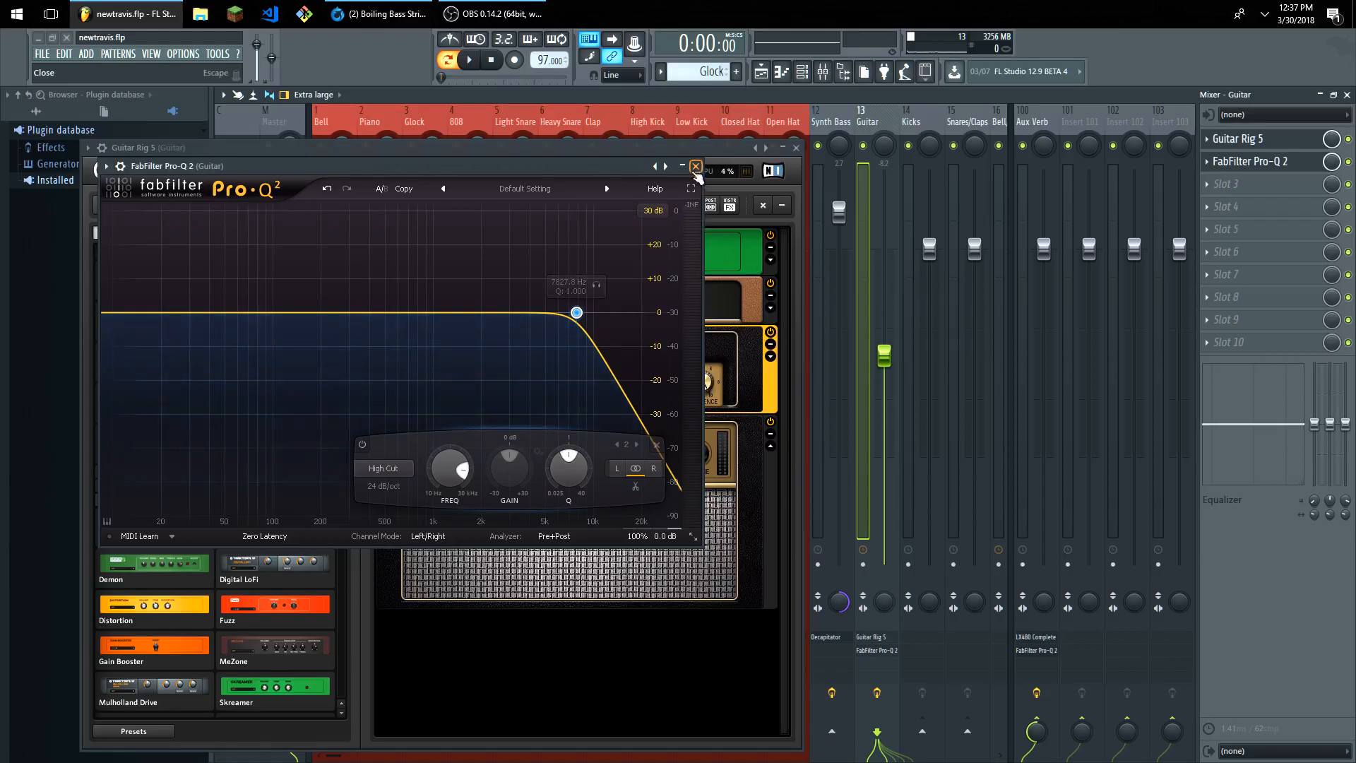
pyautogui.click(696, 167)
pyautogui.click(796, 148)
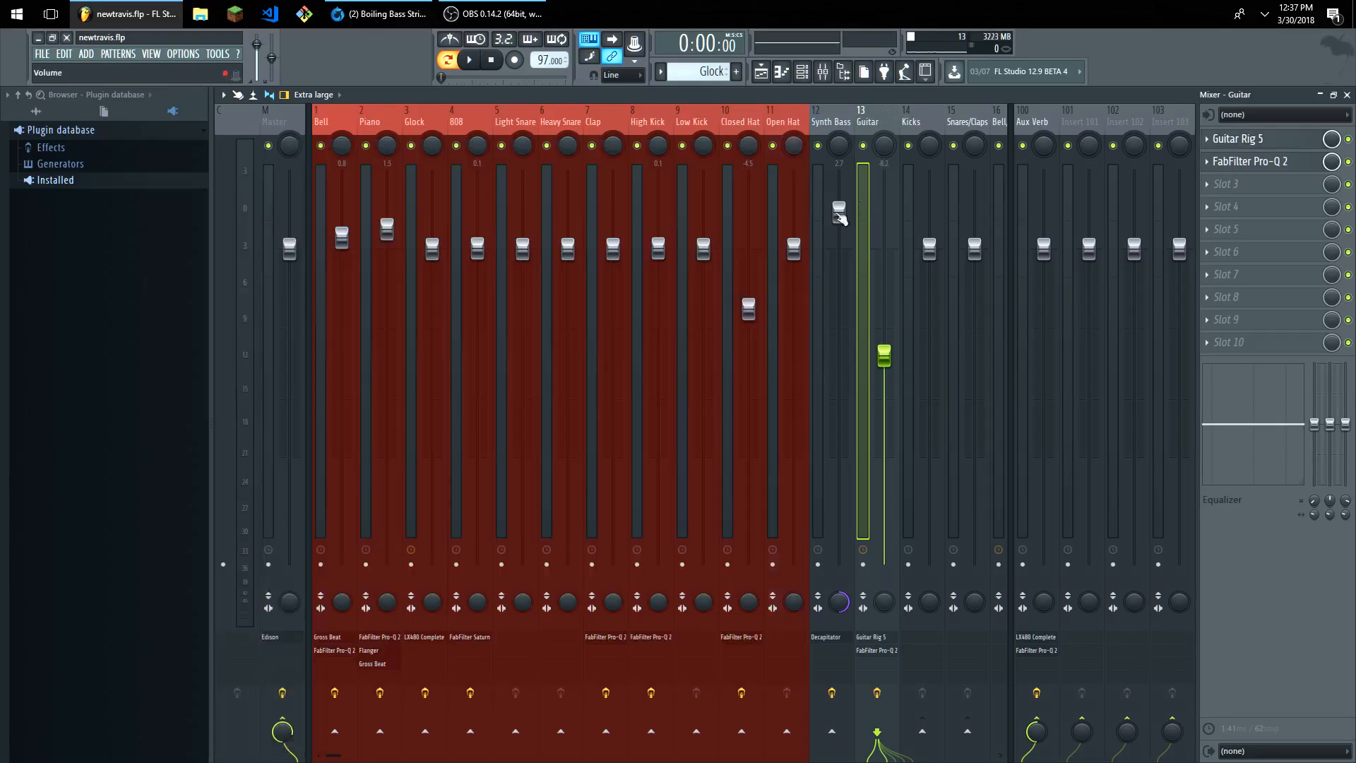
# Show the playlist in song mode, clear the bar selection, and play the arrangement from bar 29 before stopping.
pyautogui.click(151, 54)
pyautogui.click(166, 80)
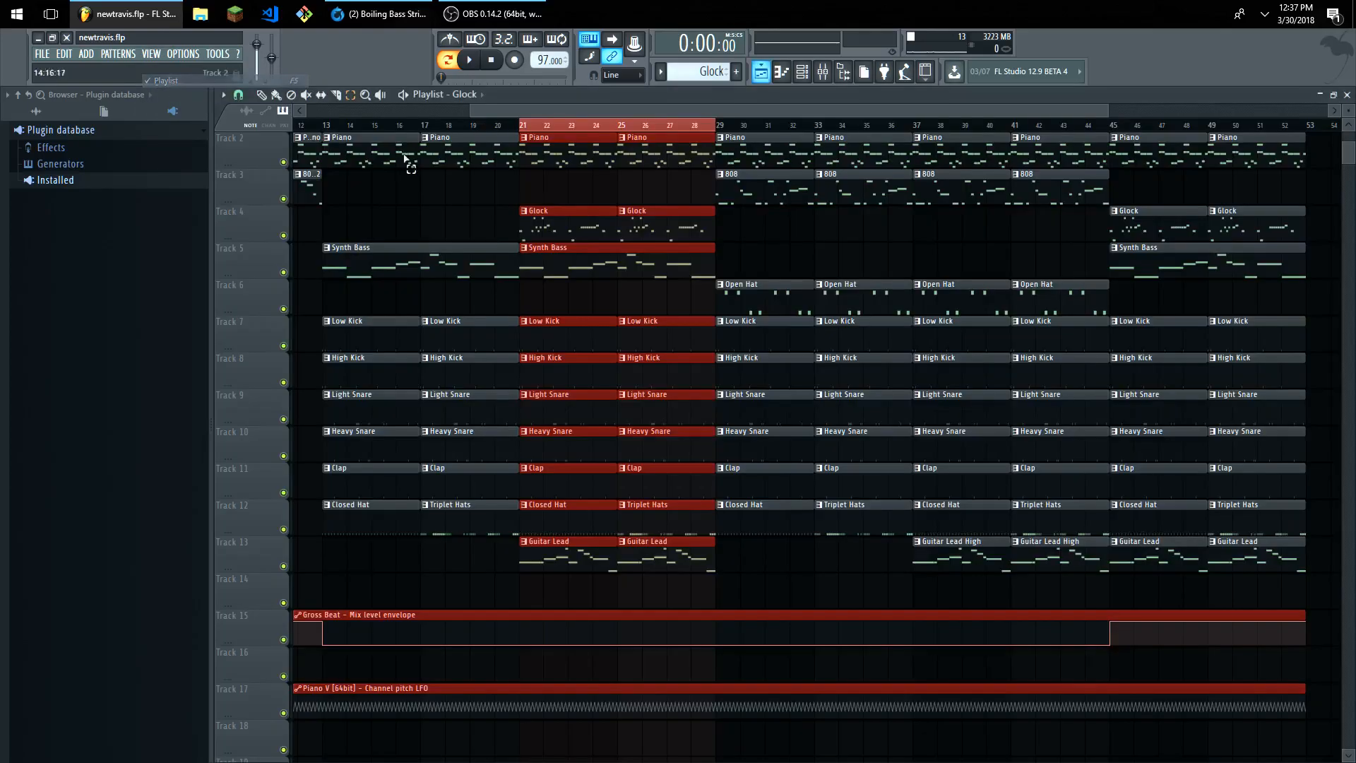
pyautogui.click(261, 95)
pyautogui.press('l')
pyautogui.click(352, 95)
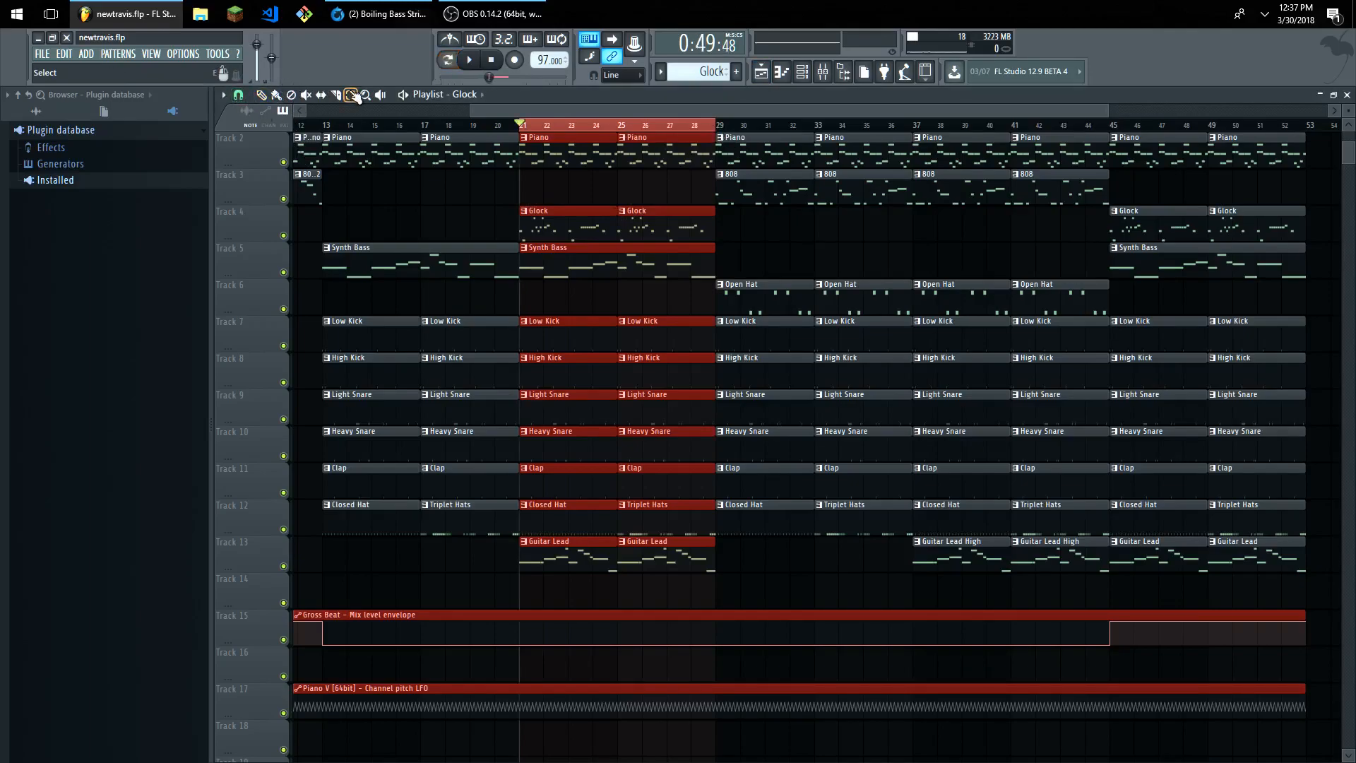
pyautogui.click(561, 129)
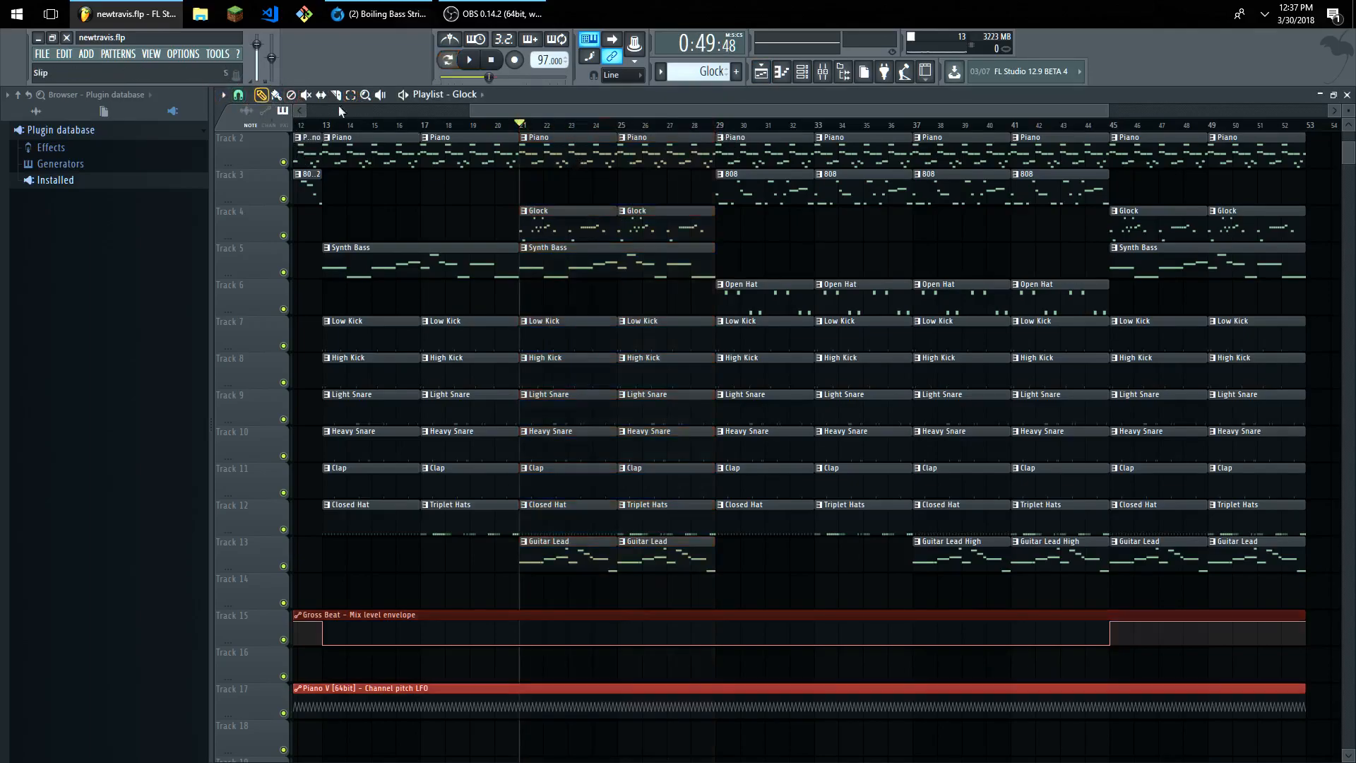
pyautogui.click(717, 126)
pyautogui.click(469, 61)
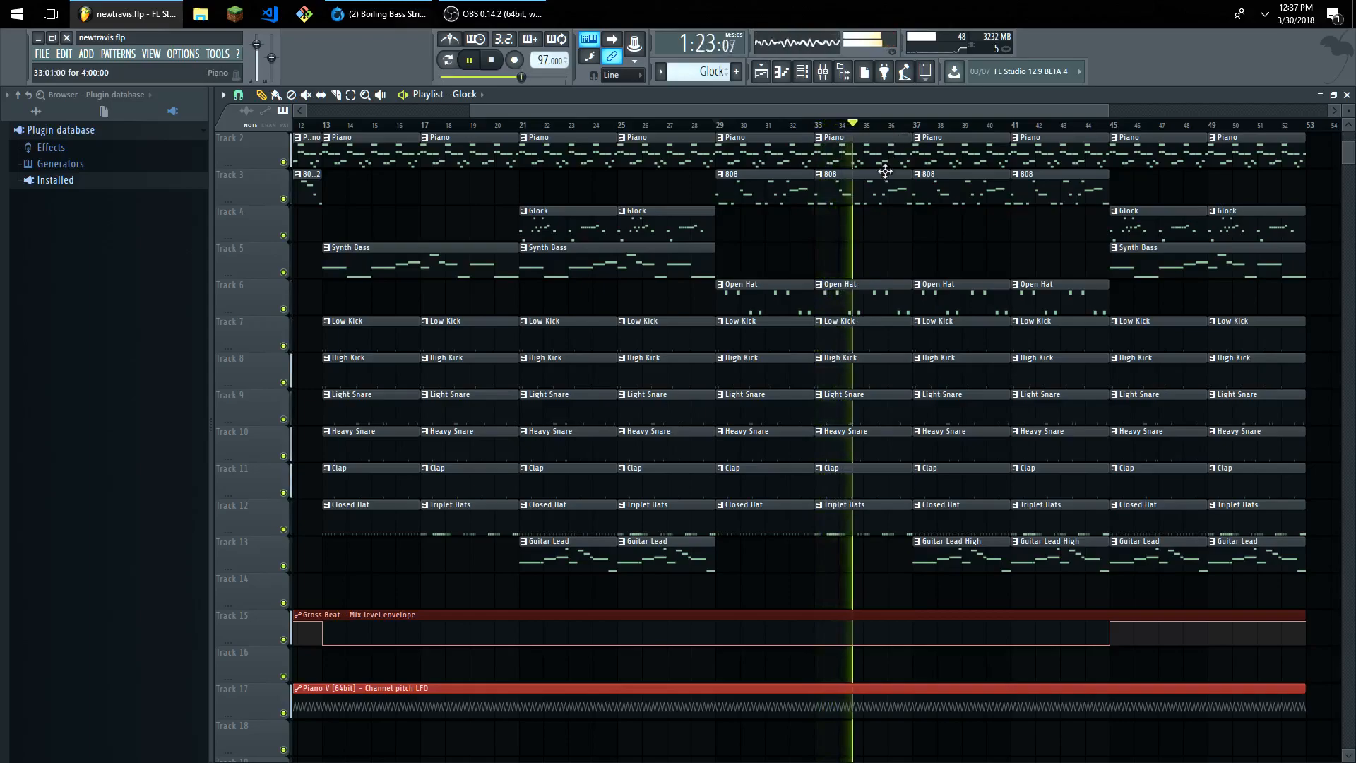
pyautogui.press('space')
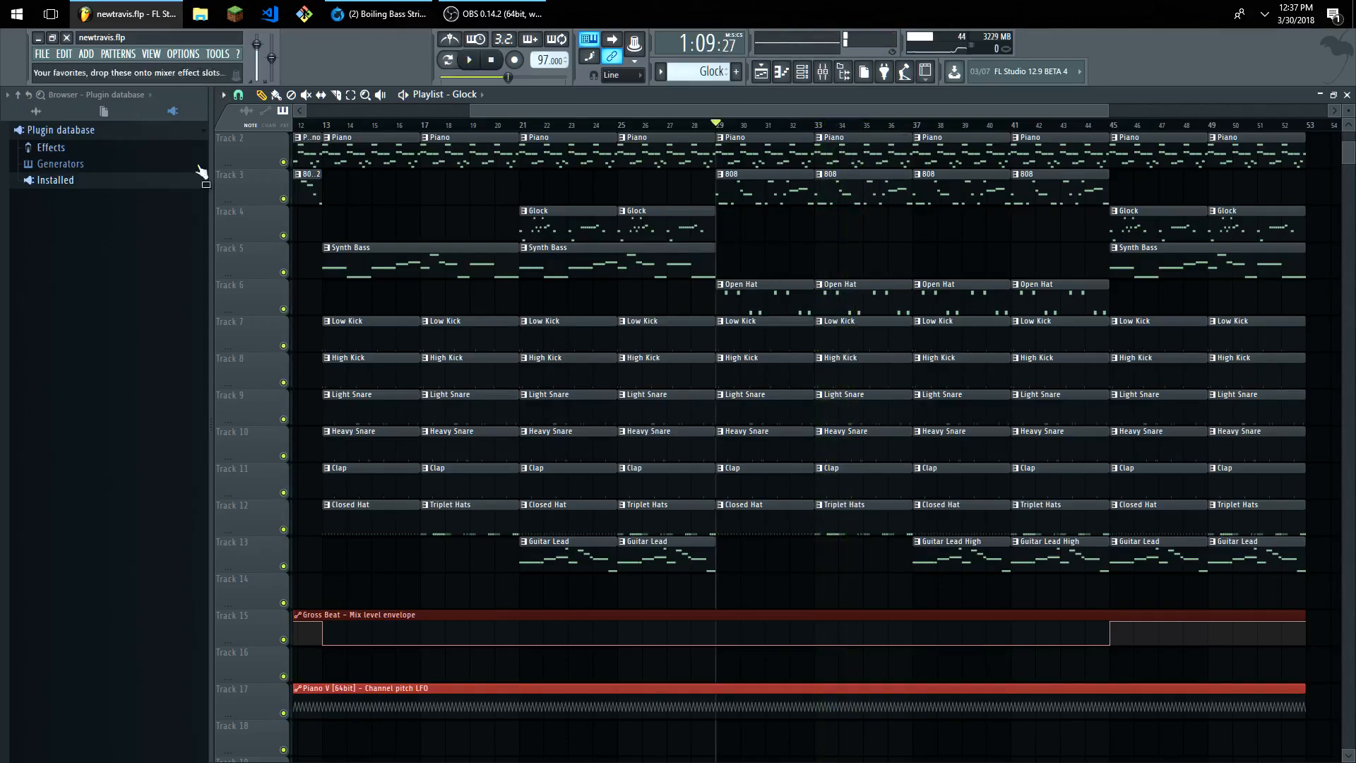
# Close the playlist, switch to the Open Hat pattern, and show the Open Hat channel's sample settings and waveform.
pyautogui.click(1348, 94)
pyautogui.click(1347, 94)
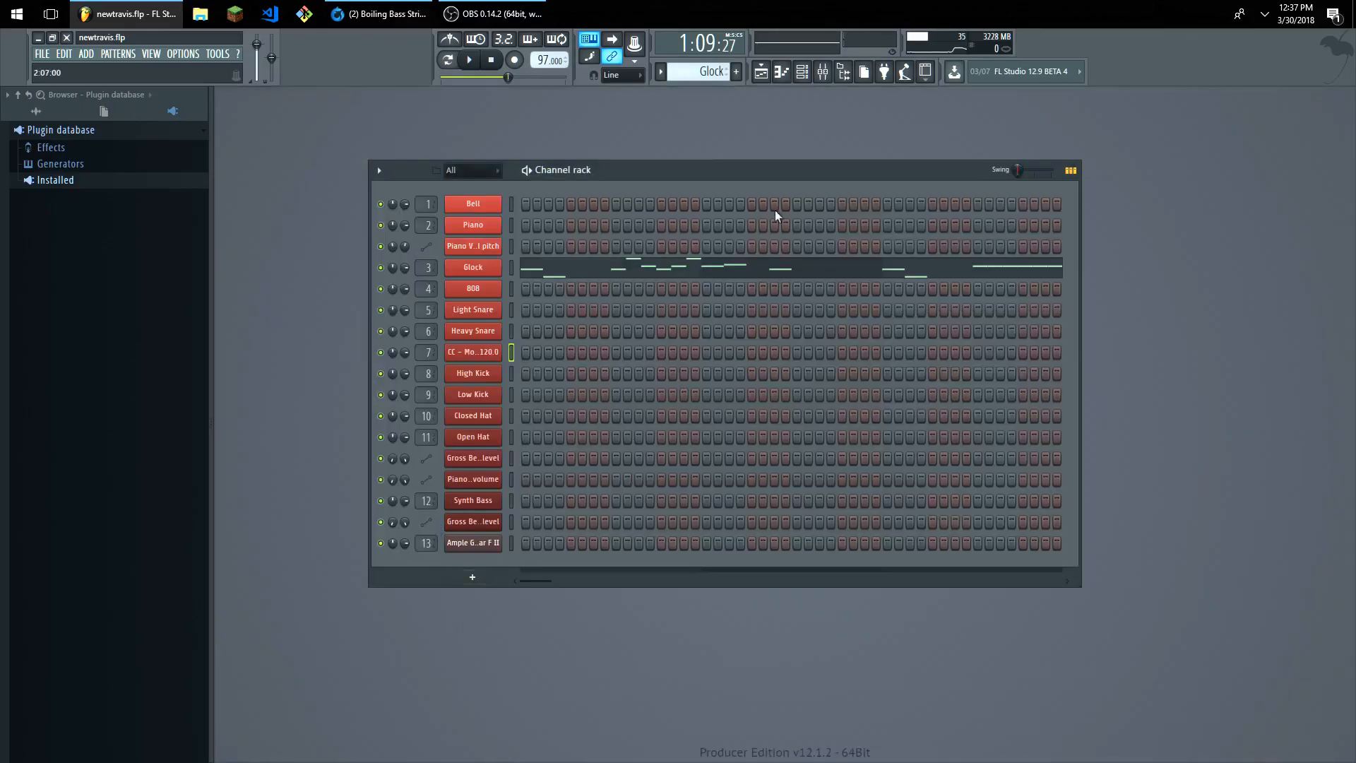
pyautogui.click(709, 71)
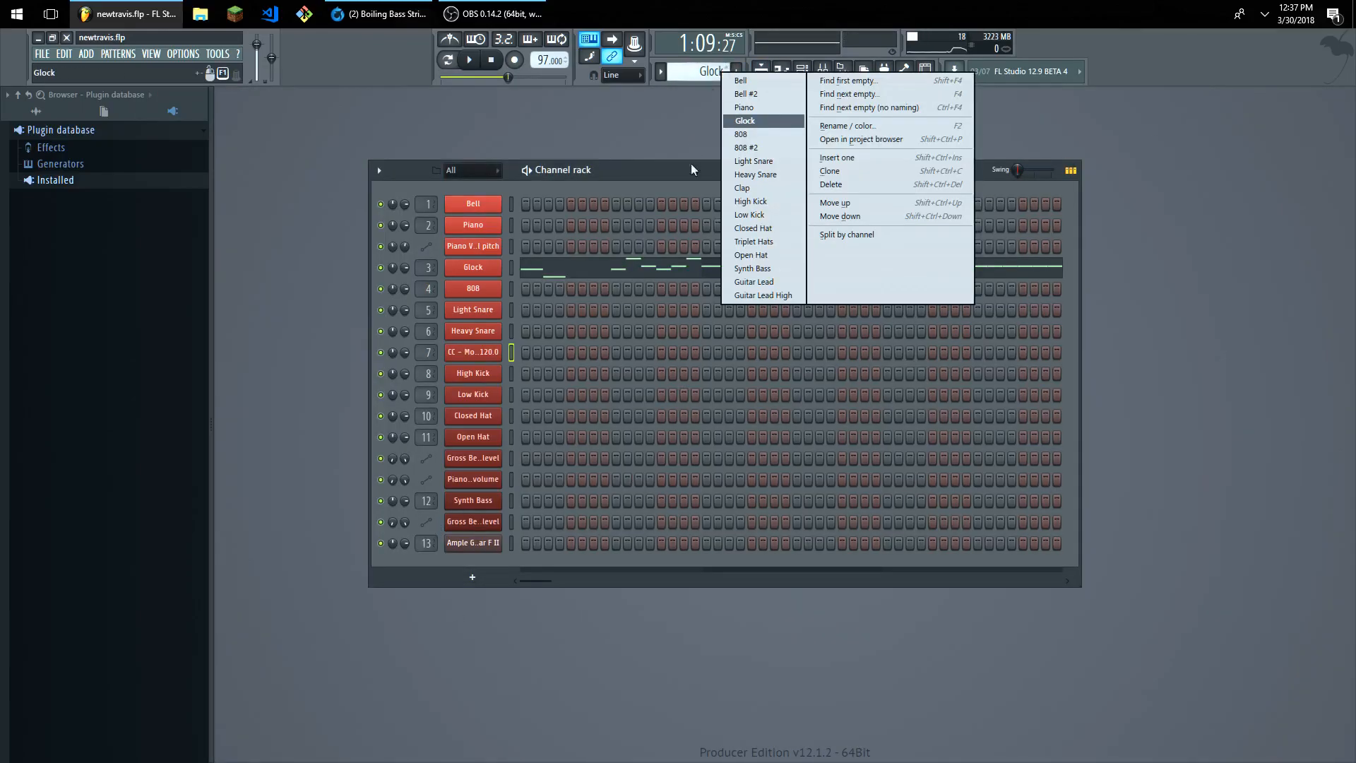
pyautogui.click(750, 256)
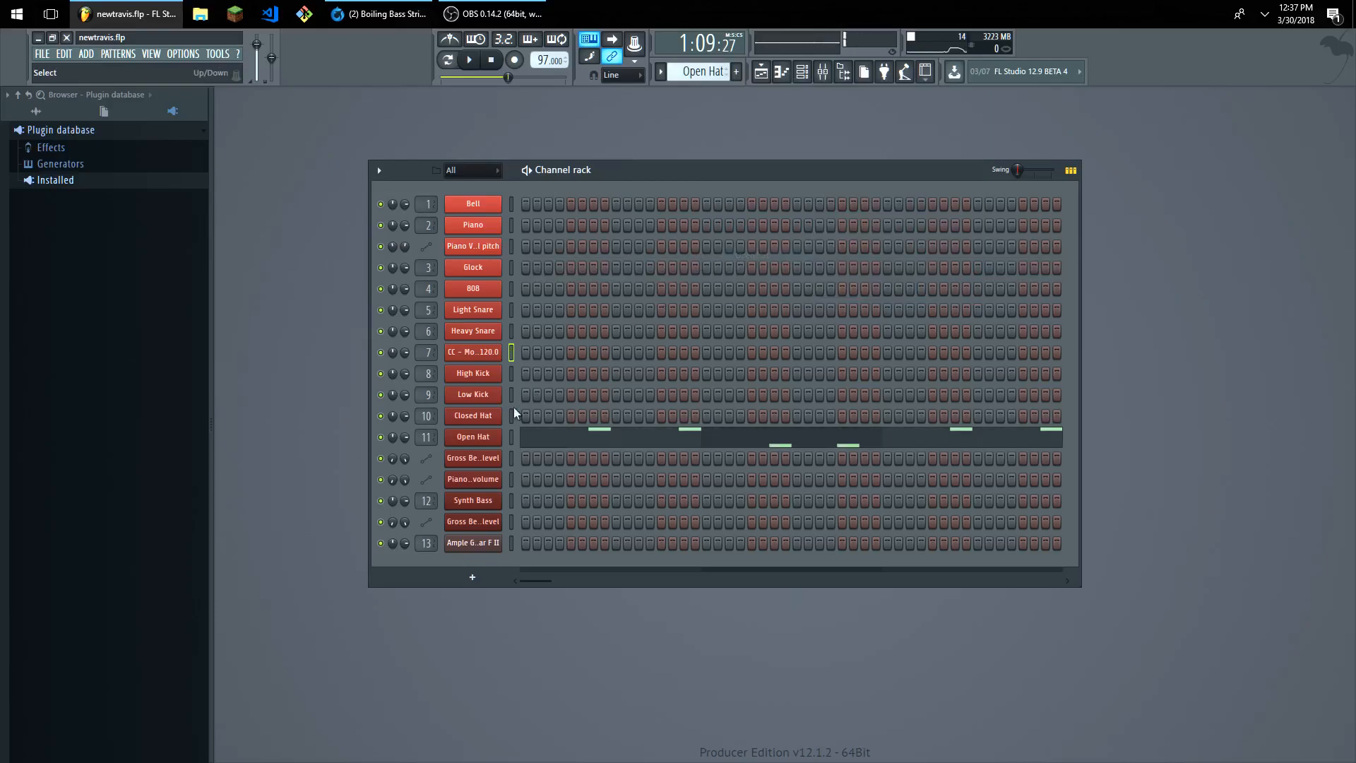
pyautogui.click(495, 437)
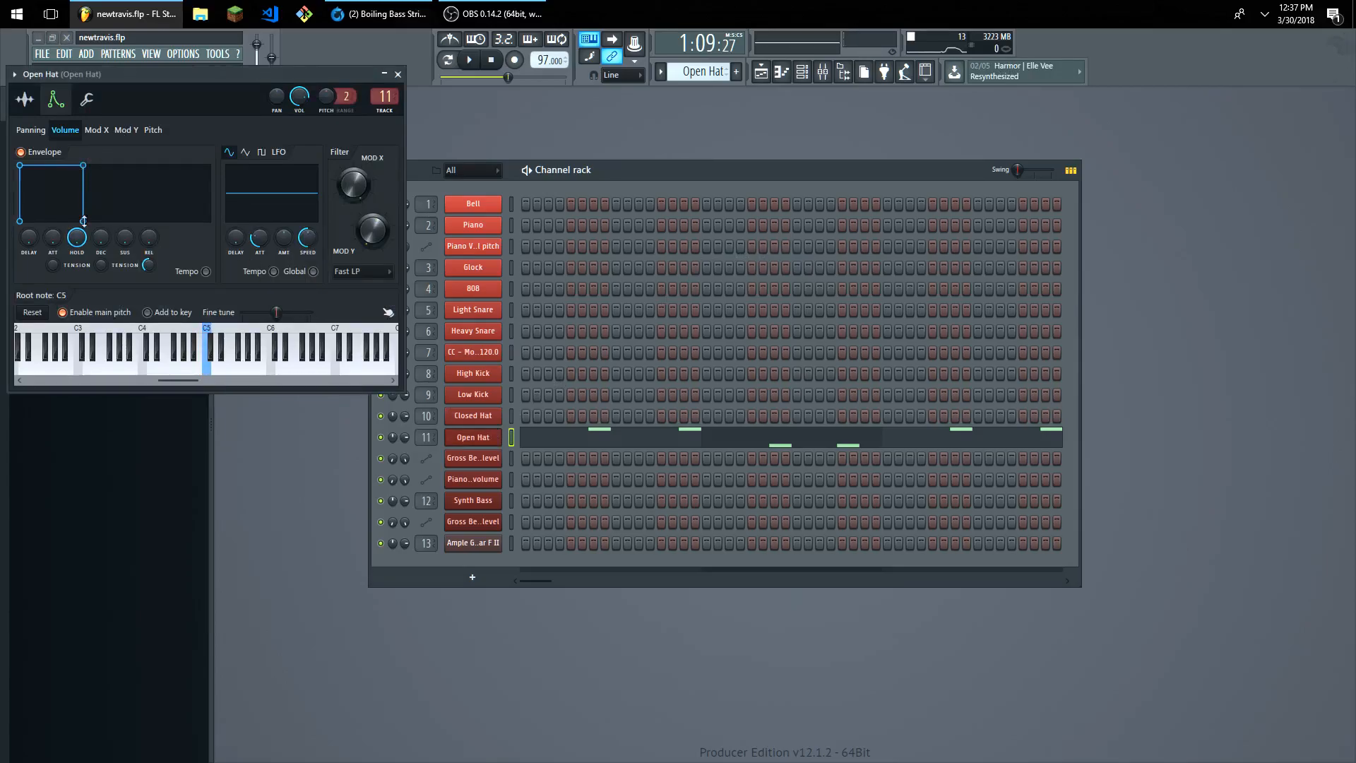
pyautogui.click(25, 99)
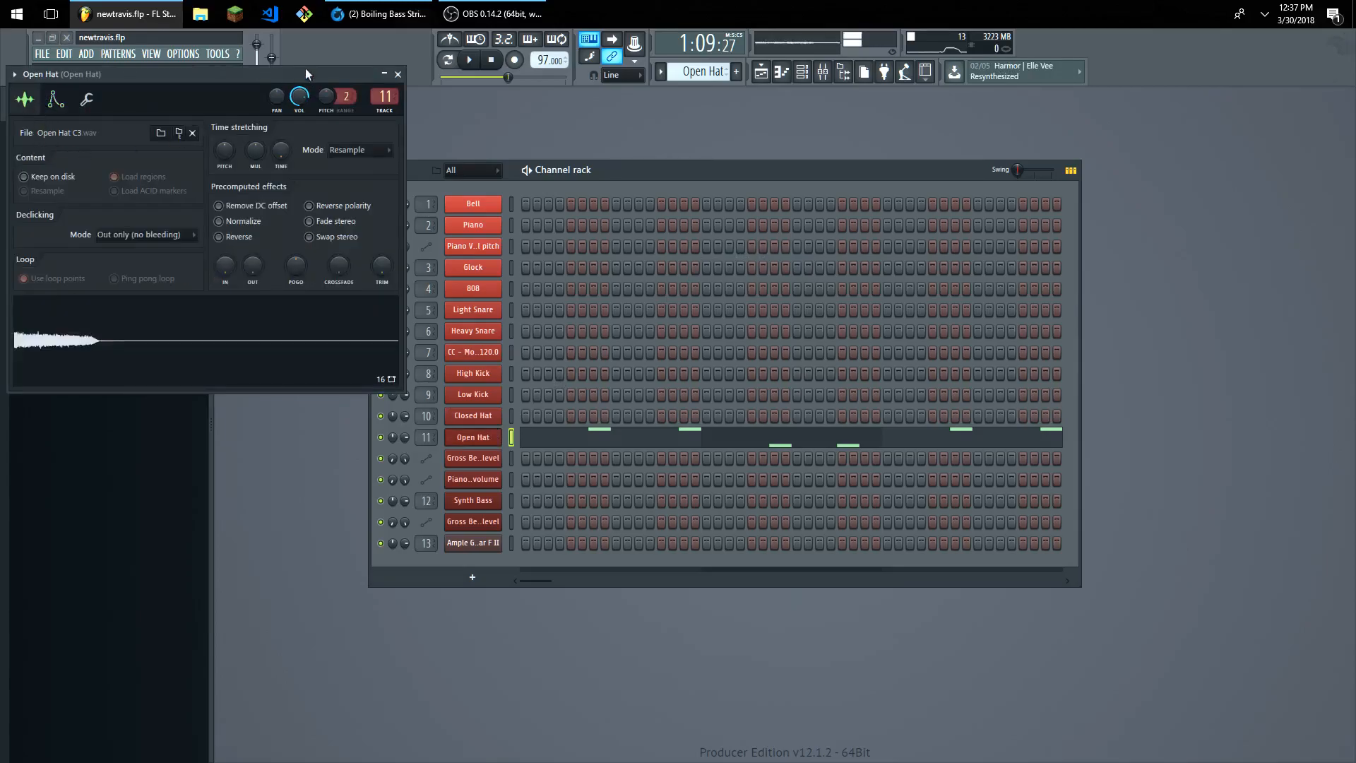
# Examine the Open Hat track in the mixer, and close the mixer and the Open Hat channel settings.
pyautogui.click(143, 59)
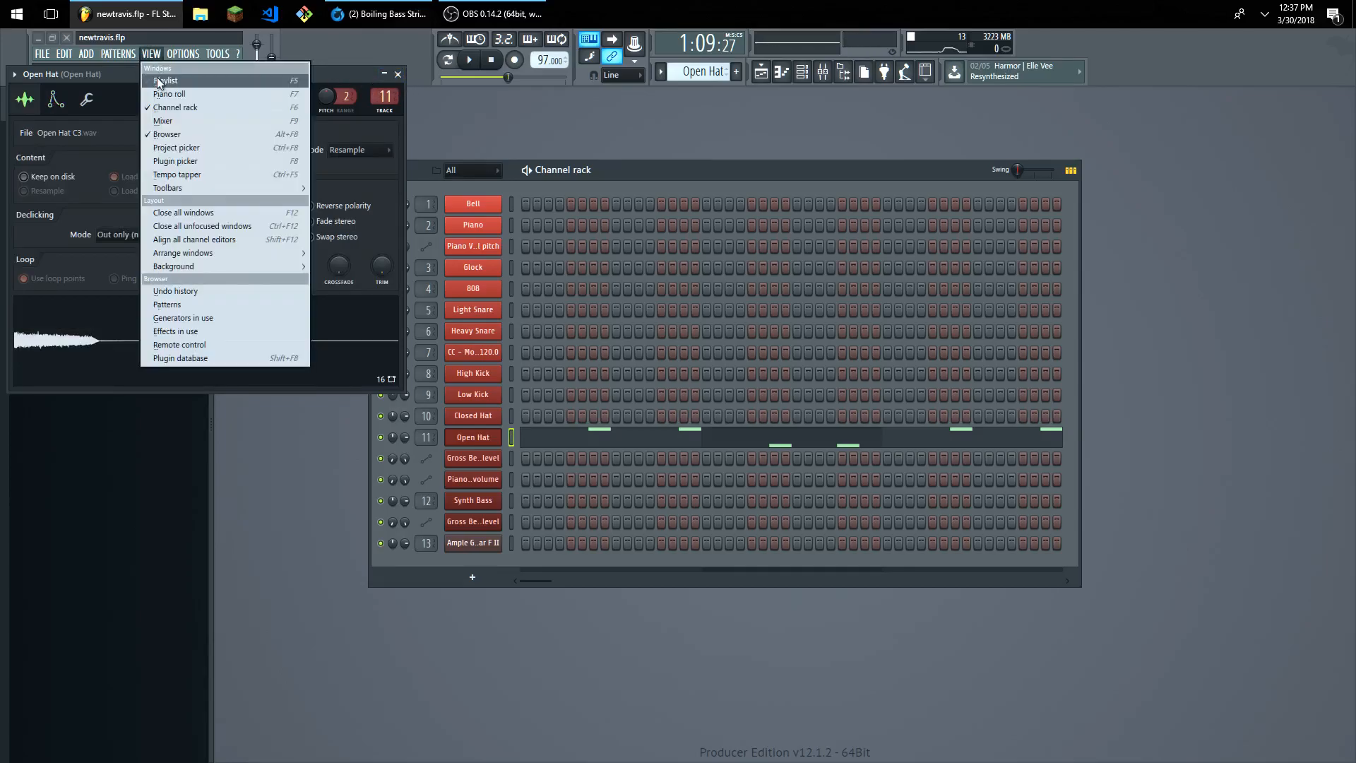
pyautogui.click(141, 65)
pyautogui.click(145, 56)
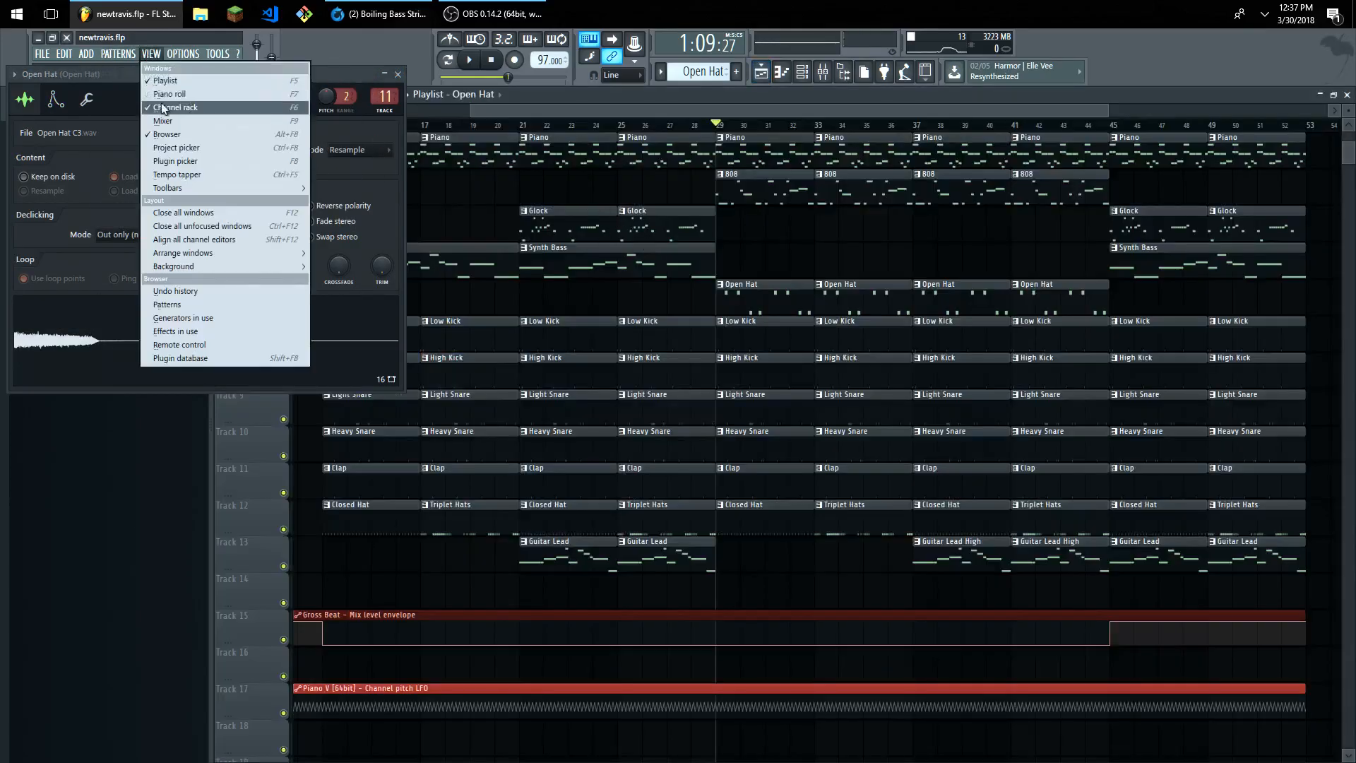
pyautogui.click(182, 130)
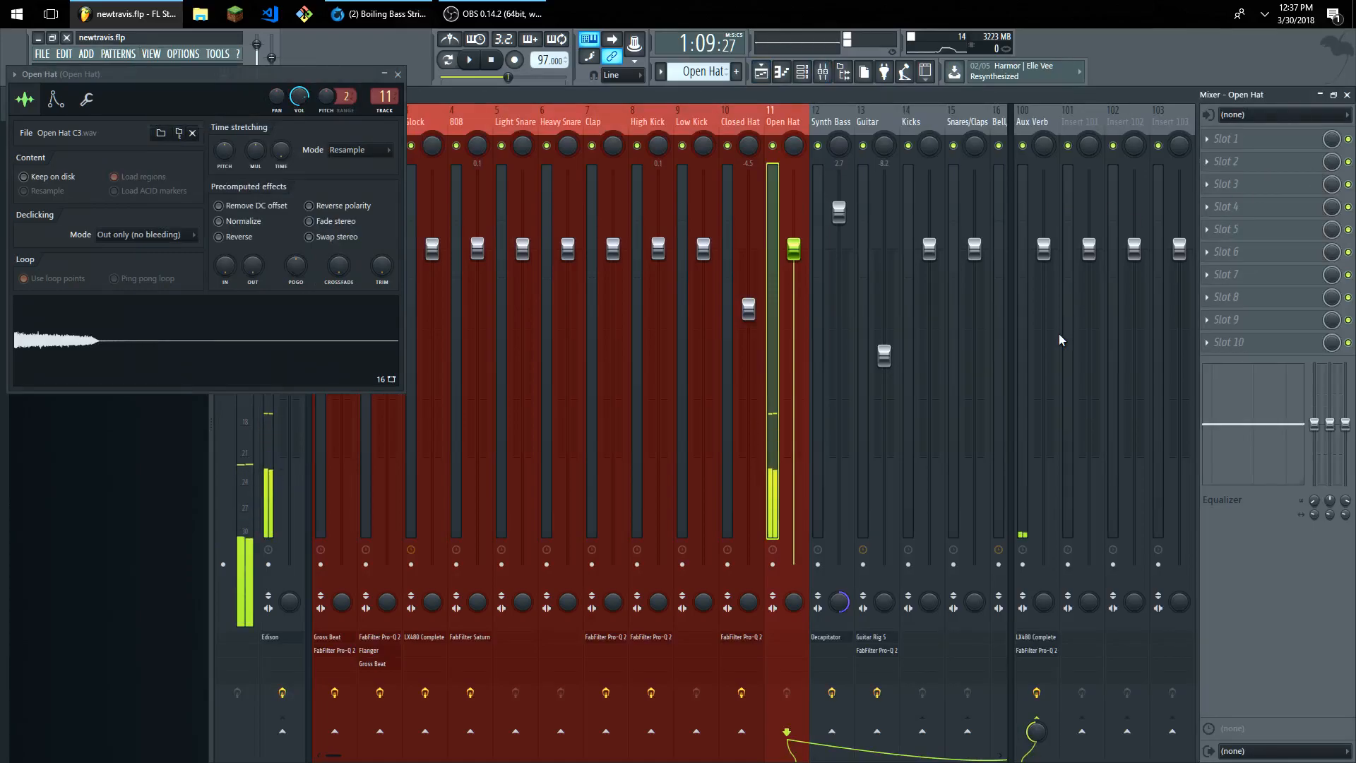
pyautogui.click(1346, 94)
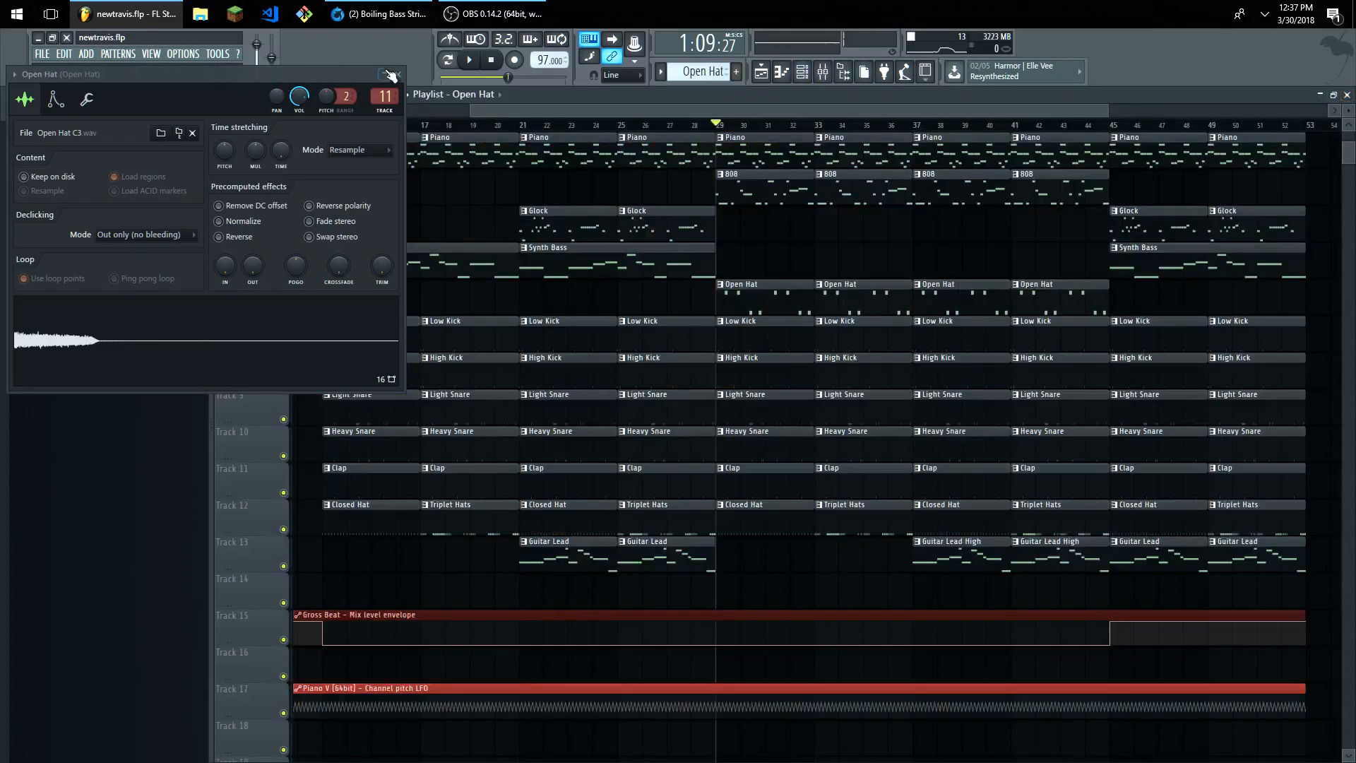
pyautogui.click(396, 74)
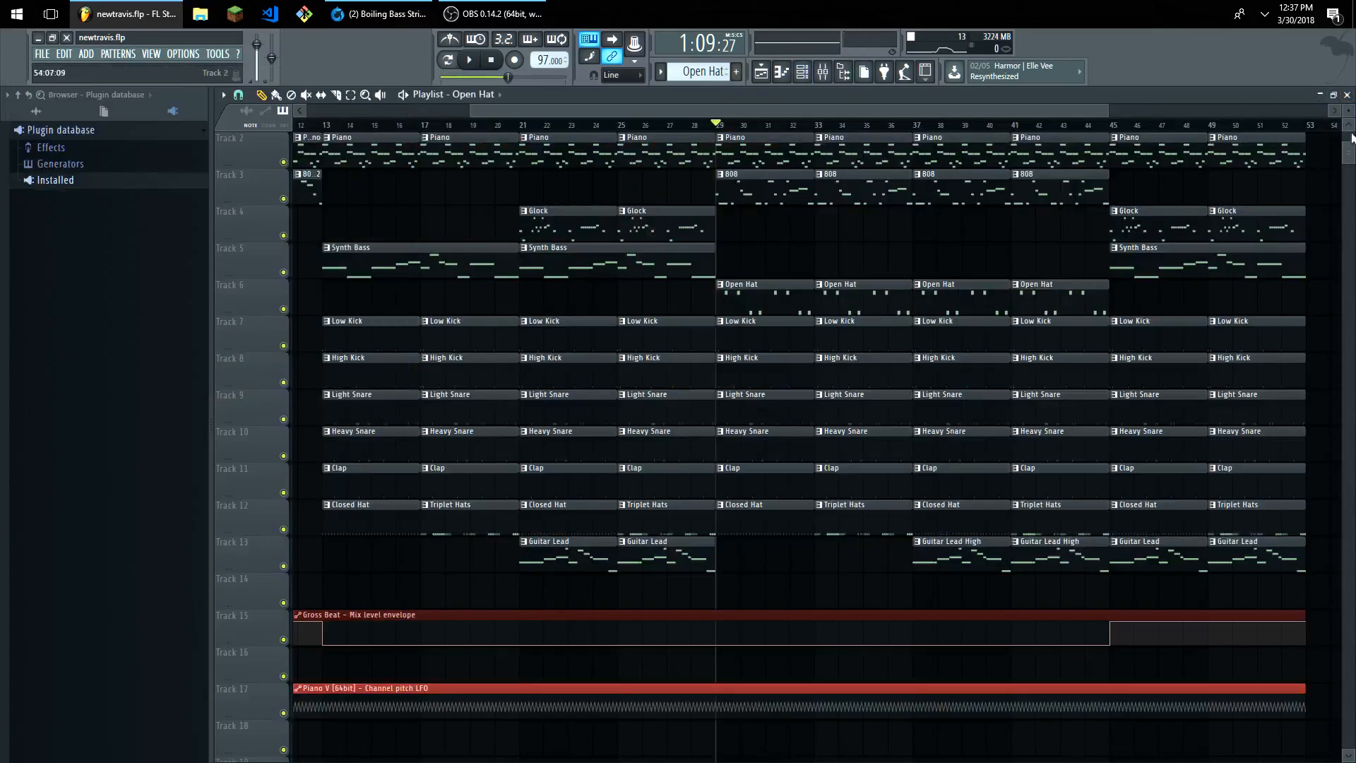
# Close the playlist and show the Open Hat pattern's notes in the piano roll.
pyautogui.click(1347, 95)
pyautogui.click(697, 75)
pyautogui.rightClick(473, 437)
pyautogui.click(558, 438)
pyautogui.scroll(3, 273, 459)
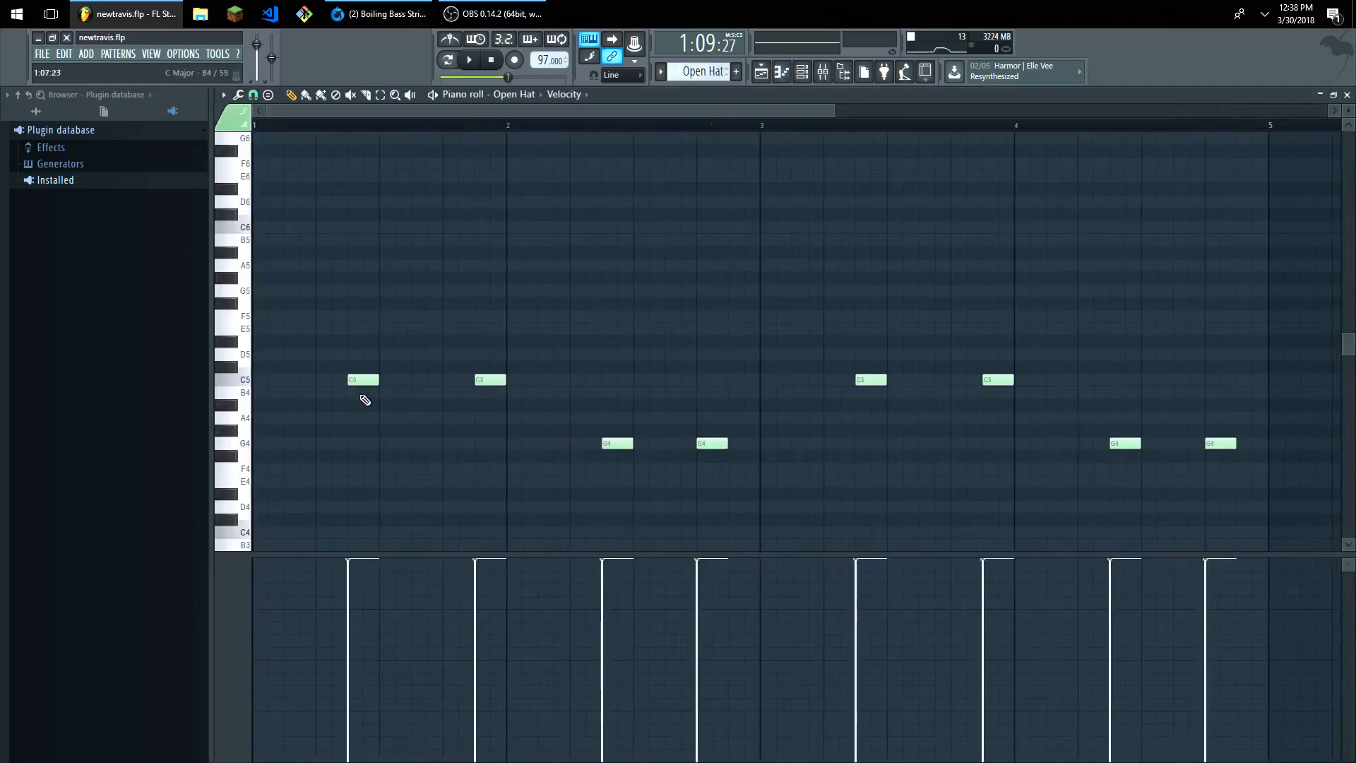
# Audition the Open Hat's C5 and G4 pitches on the piano roll keys, and play the song from bar 29 before stopping.
pyautogui.click(248, 386)
pyautogui.click(249, 393)
pyautogui.click(247, 385)
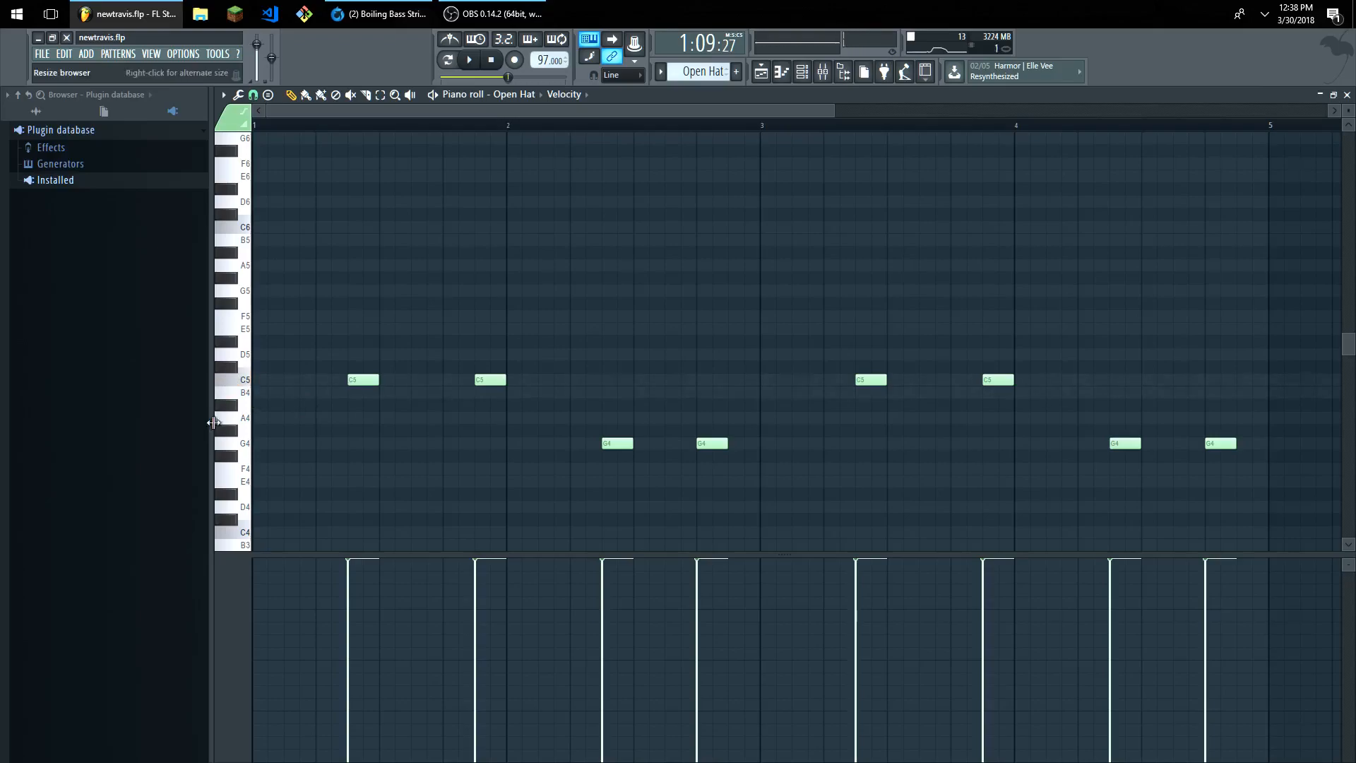
pyautogui.click(246, 446)
pyautogui.click(246, 449)
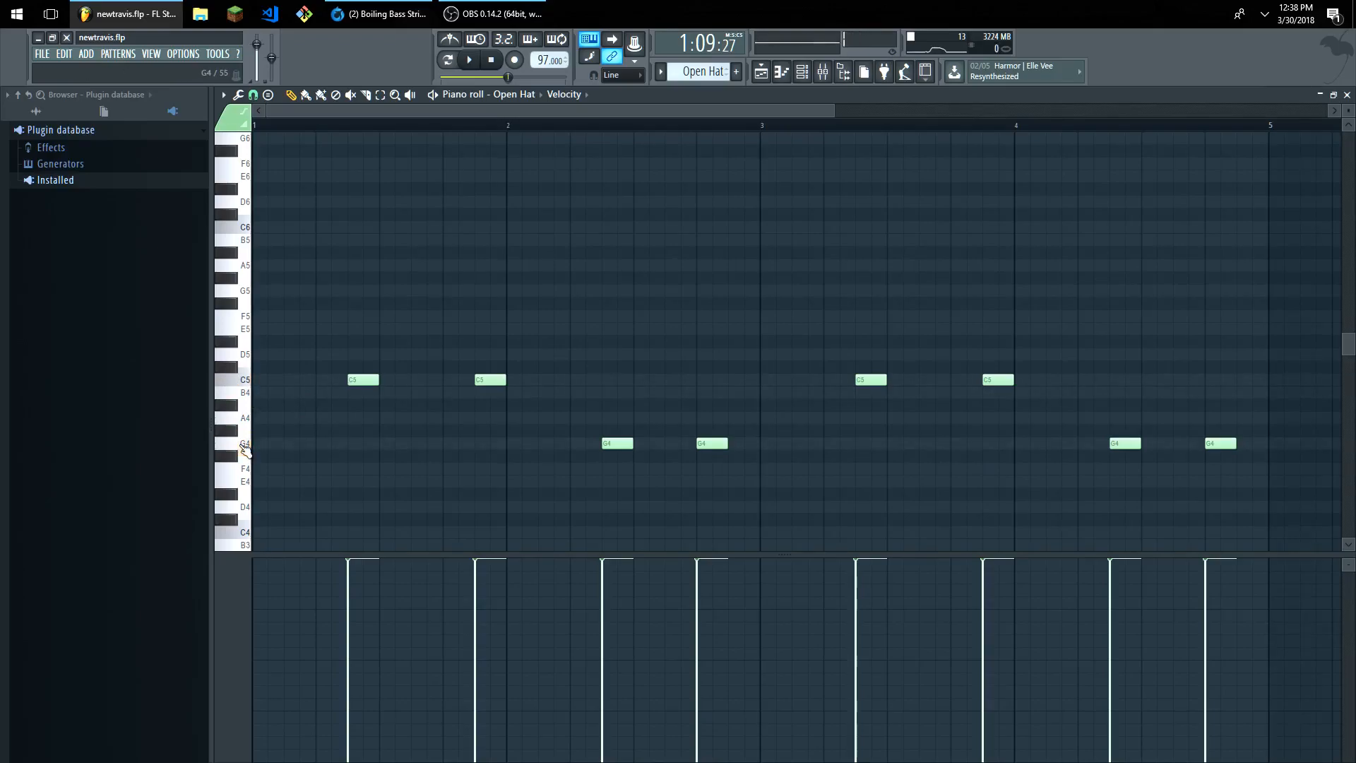
pyautogui.click(251, 383)
pyautogui.click(250, 383)
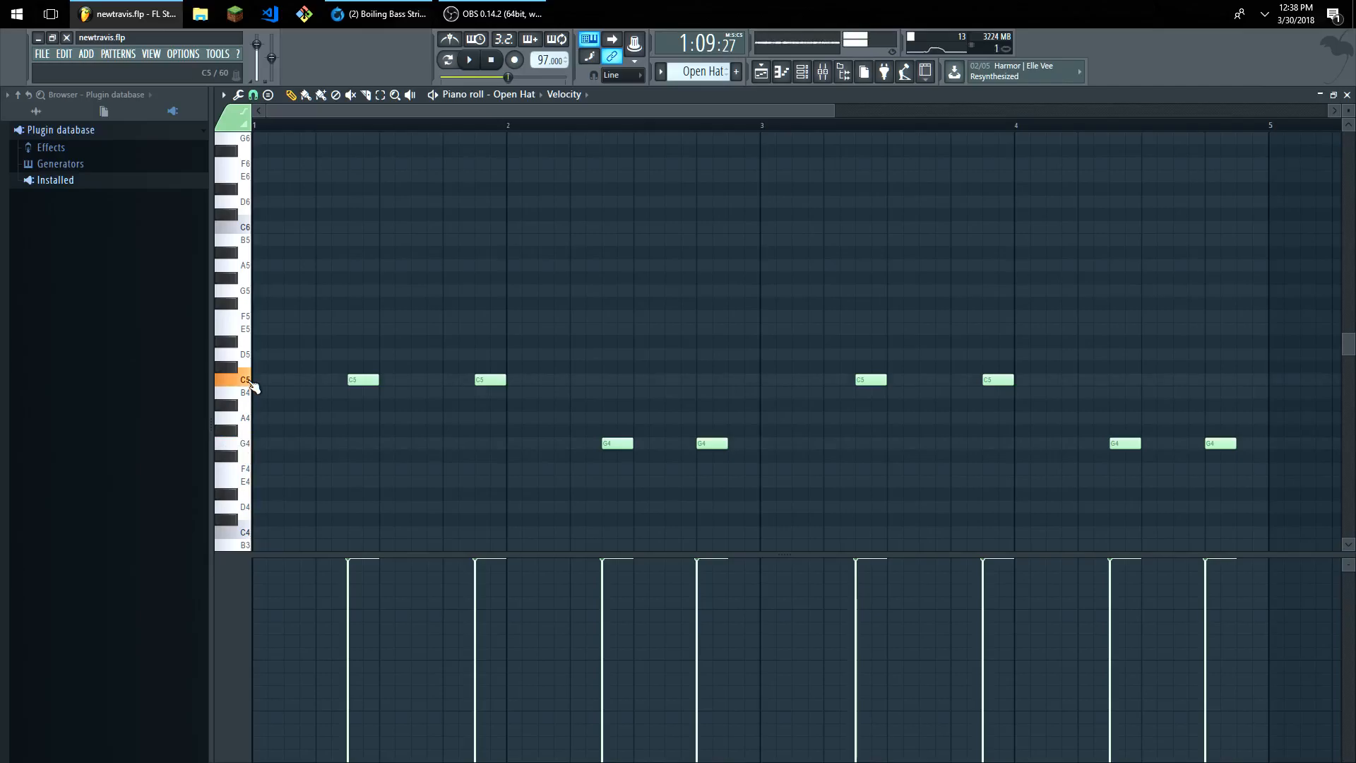
pyautogui.click(248, 450)
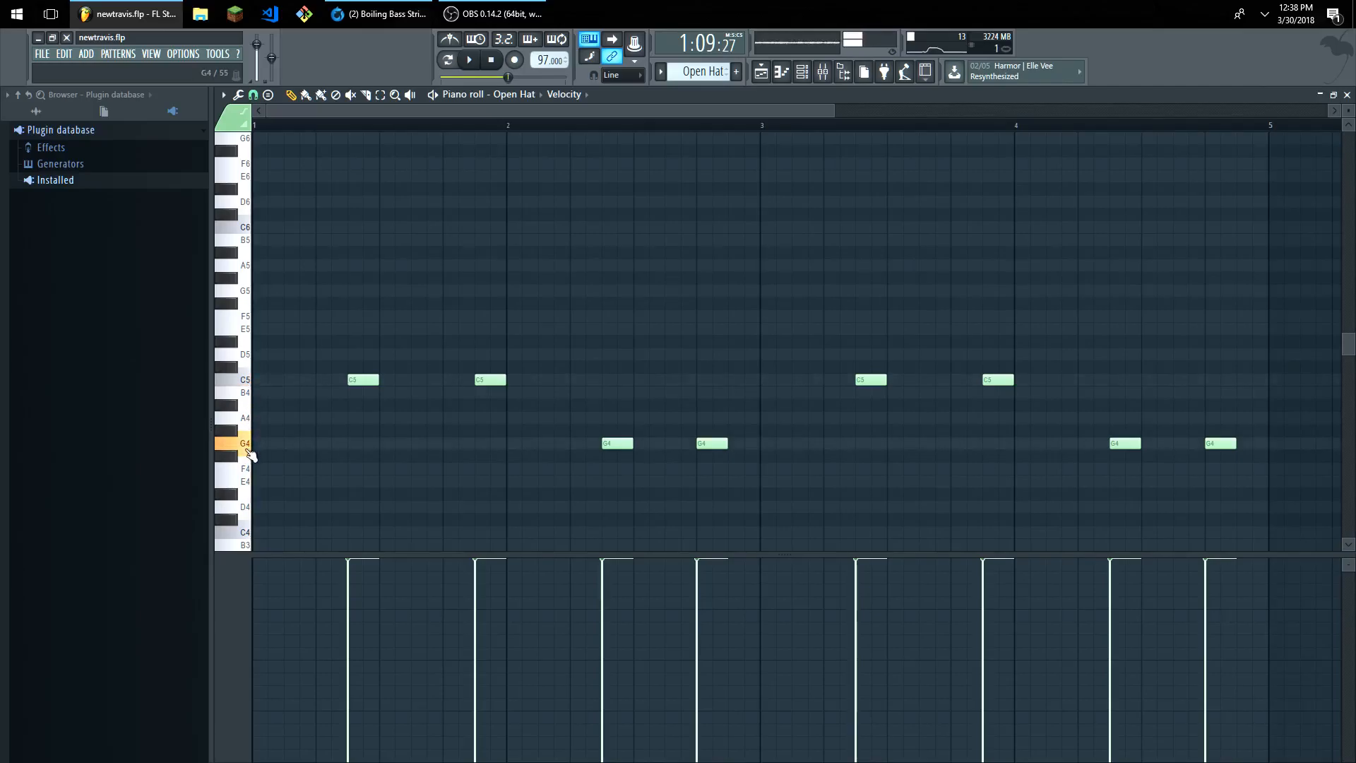
pyautogui.press('space')
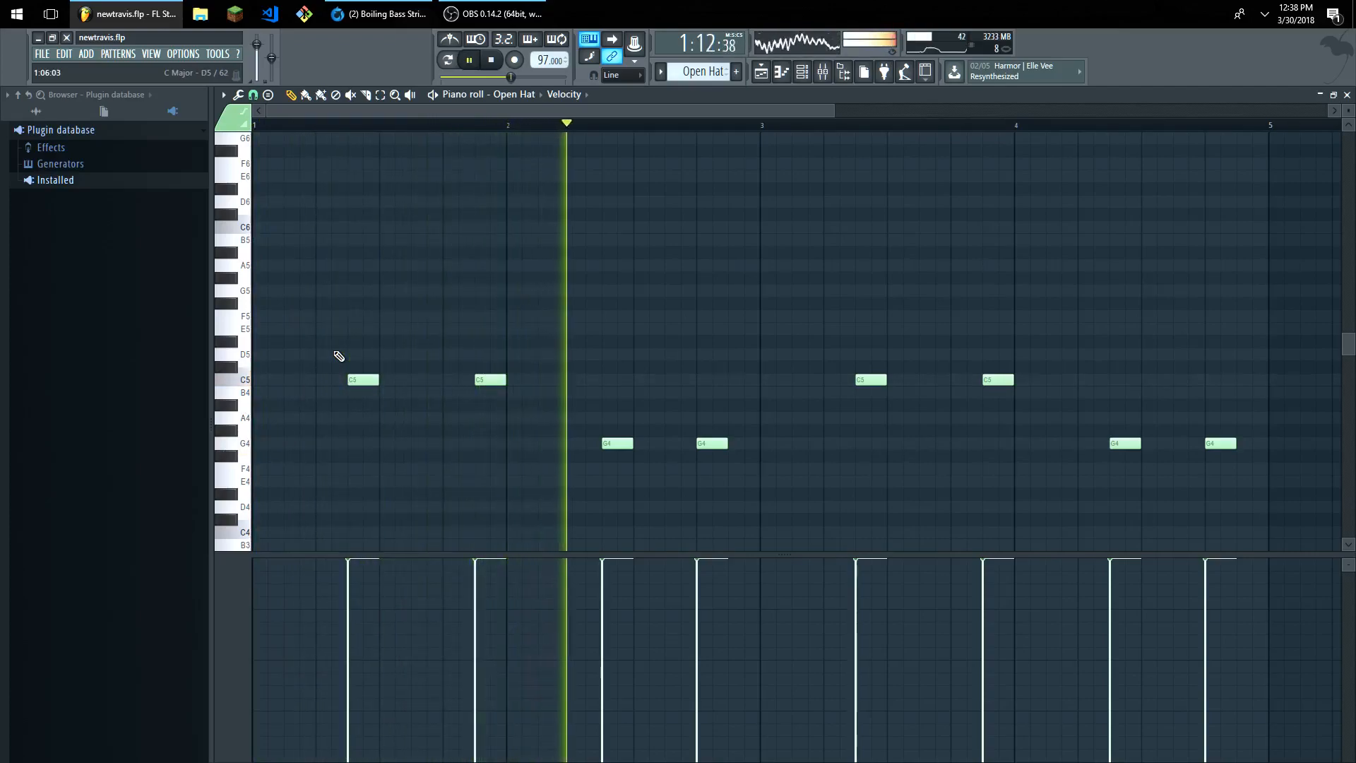
pyautogui.press('space')
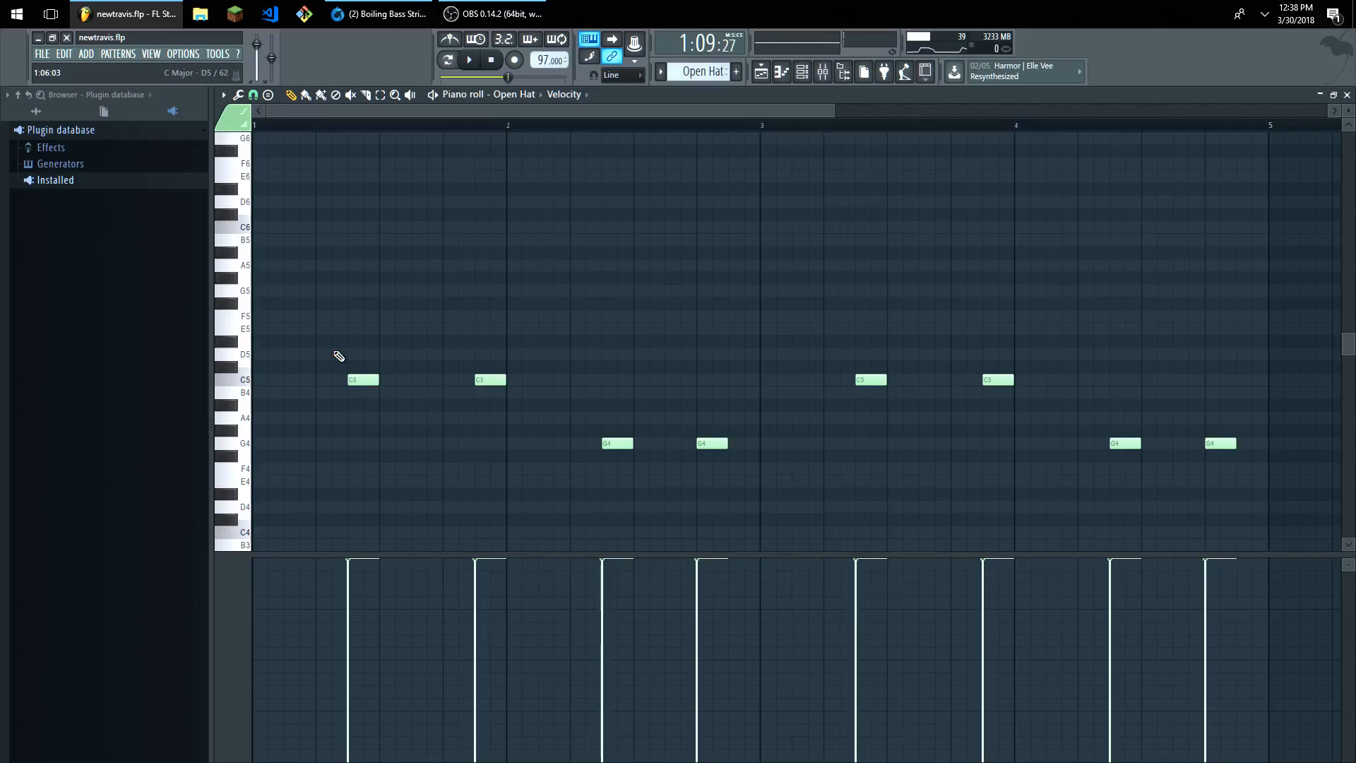
# Show the playlist, move the song position to bar 37 at the first Guitar Lead High clip, and play that section before stopping.
pyautogui.click(151, 54)
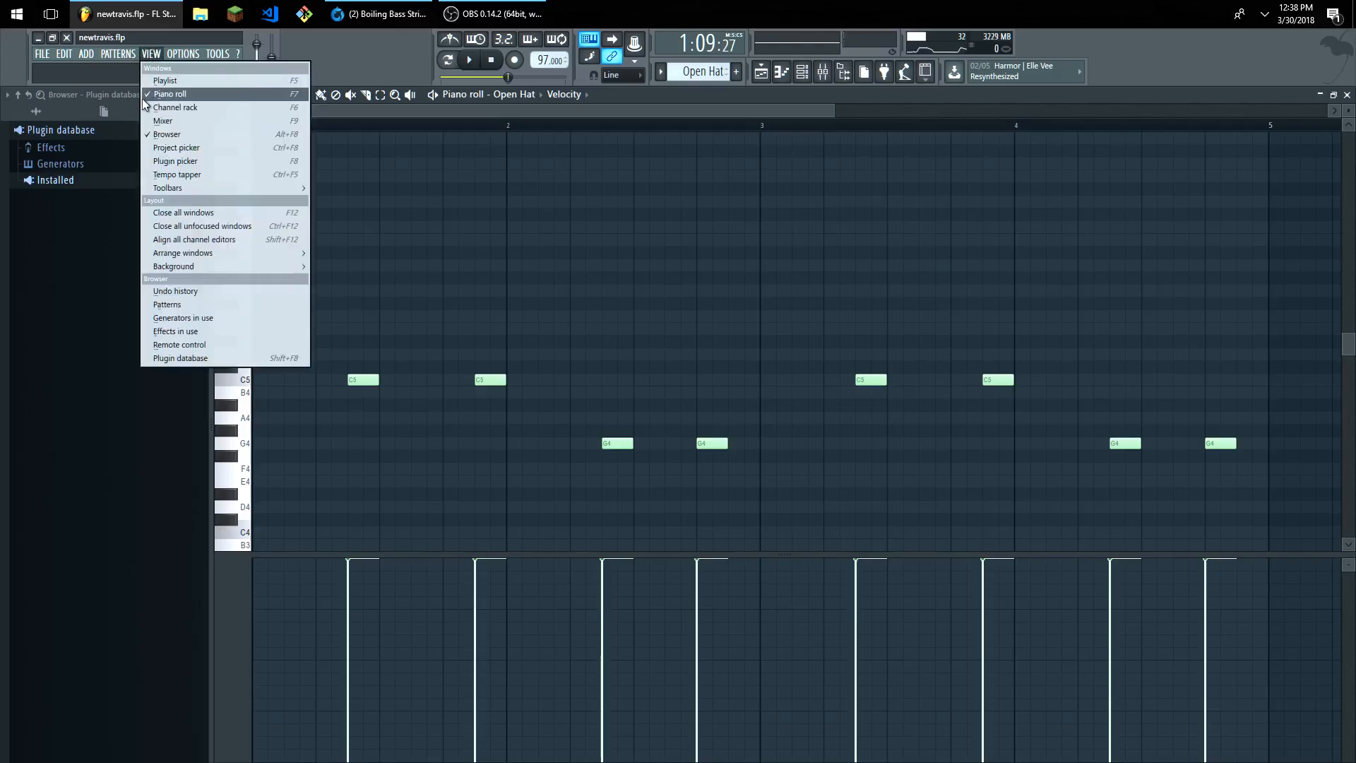
pyautogui.click(155, 80)
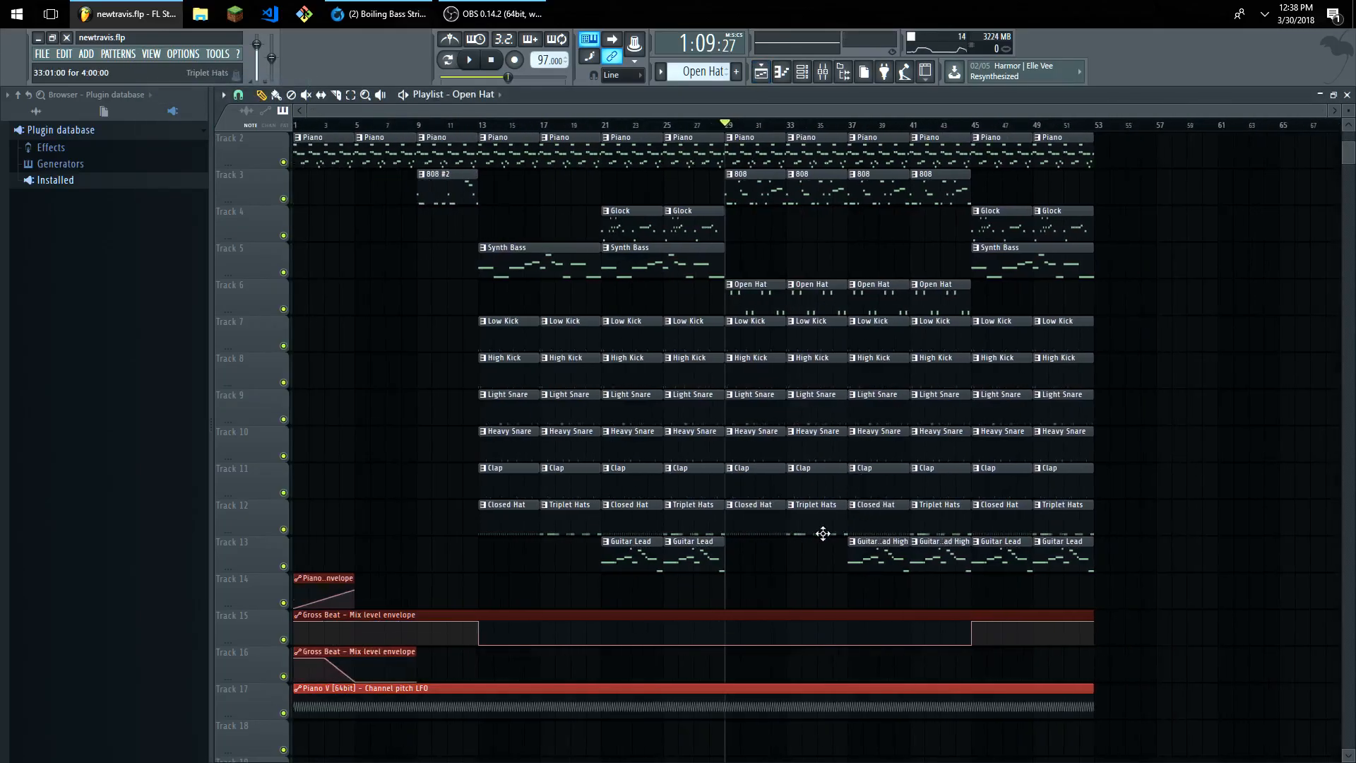
pyautogui.scroll(3, 823, 533)
pyautogui.click(825, 125)
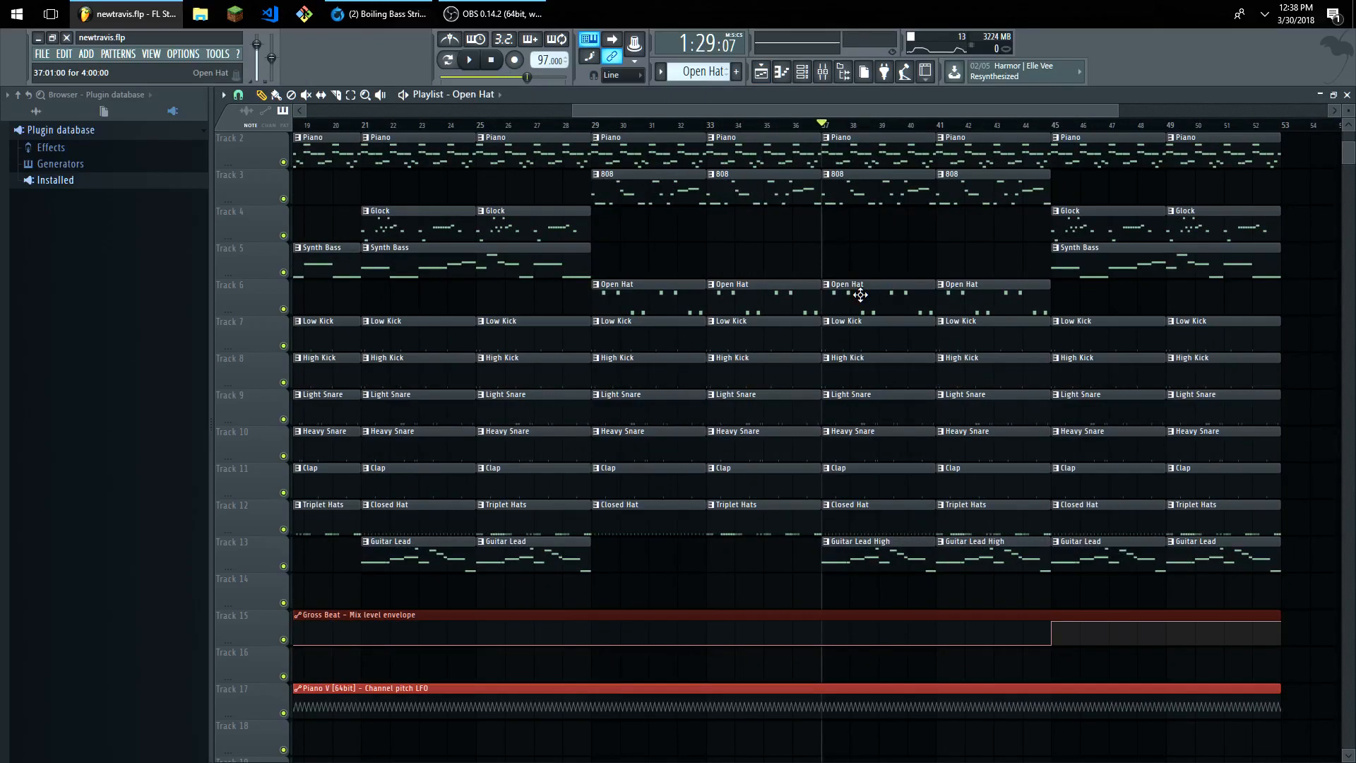
pyautogui.rightClick(832, 546)
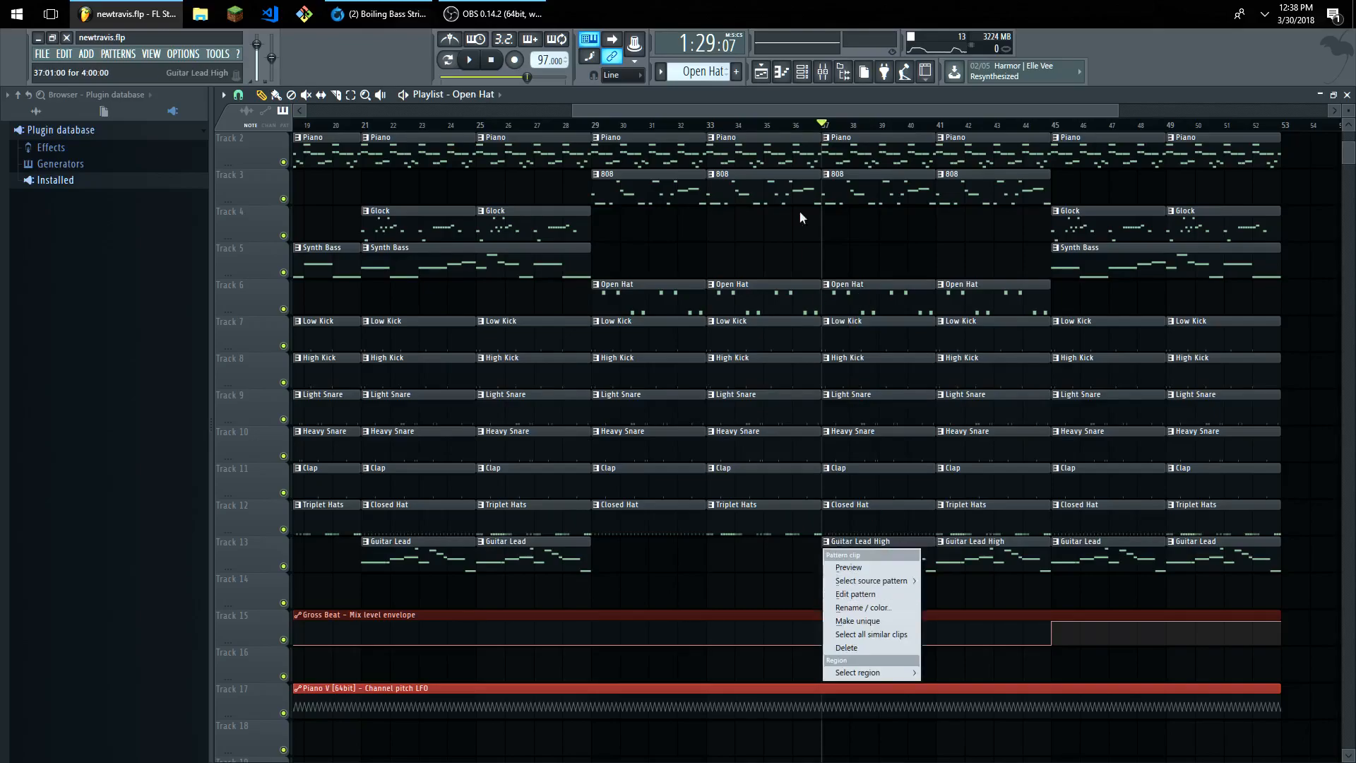
pyautogui.click(469, 60)
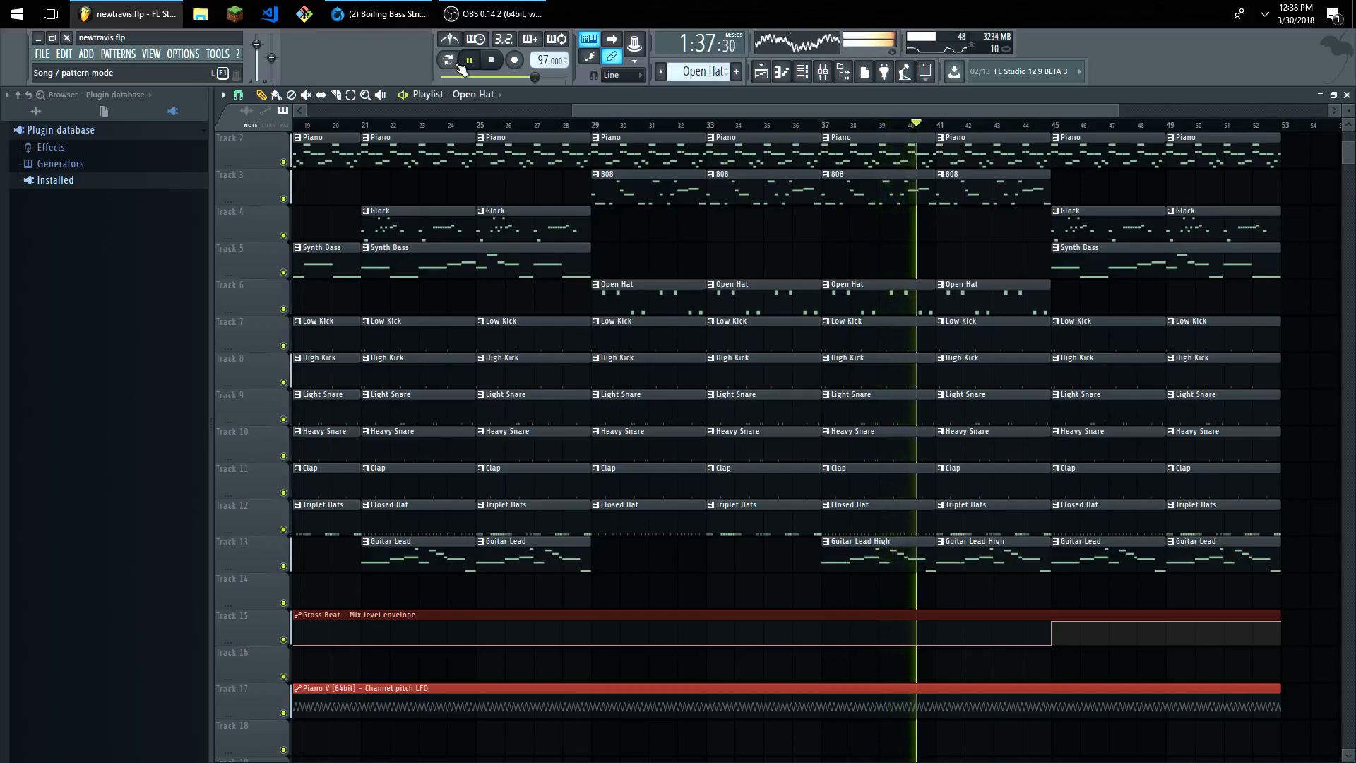
pyautogui.press('space')
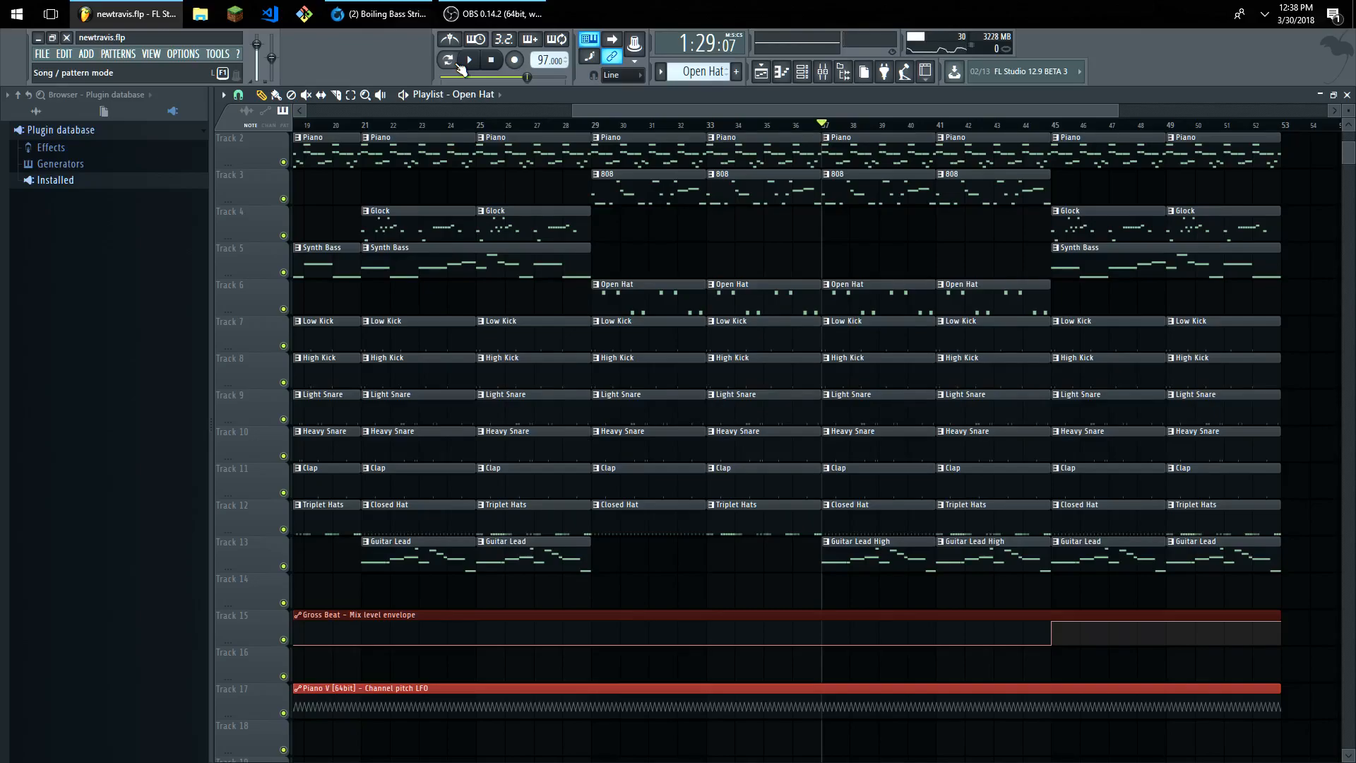
# Show the whole arrangement in the playlist, return the song position to the start, and play the song from the beginning.
pyautogui.scroll(-3, 575, 362)
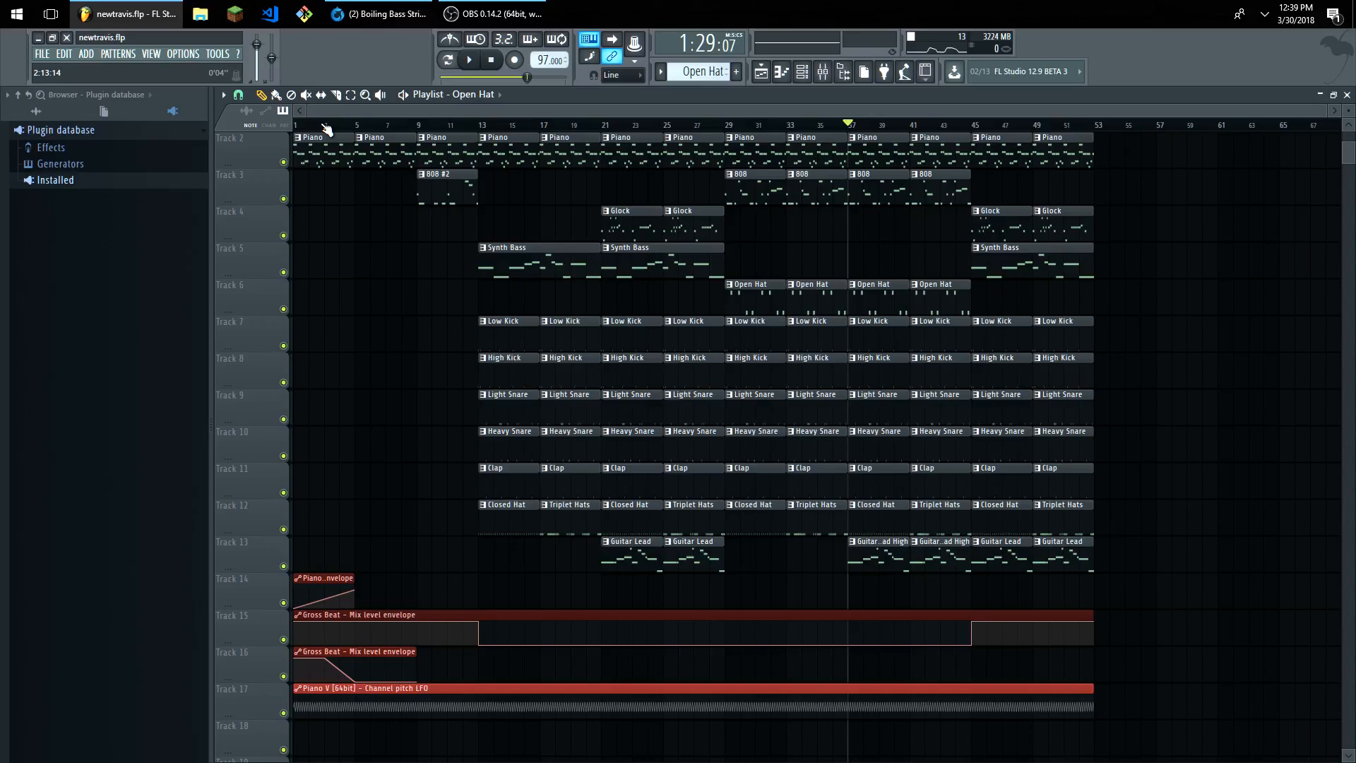
pyautogui.press('space')
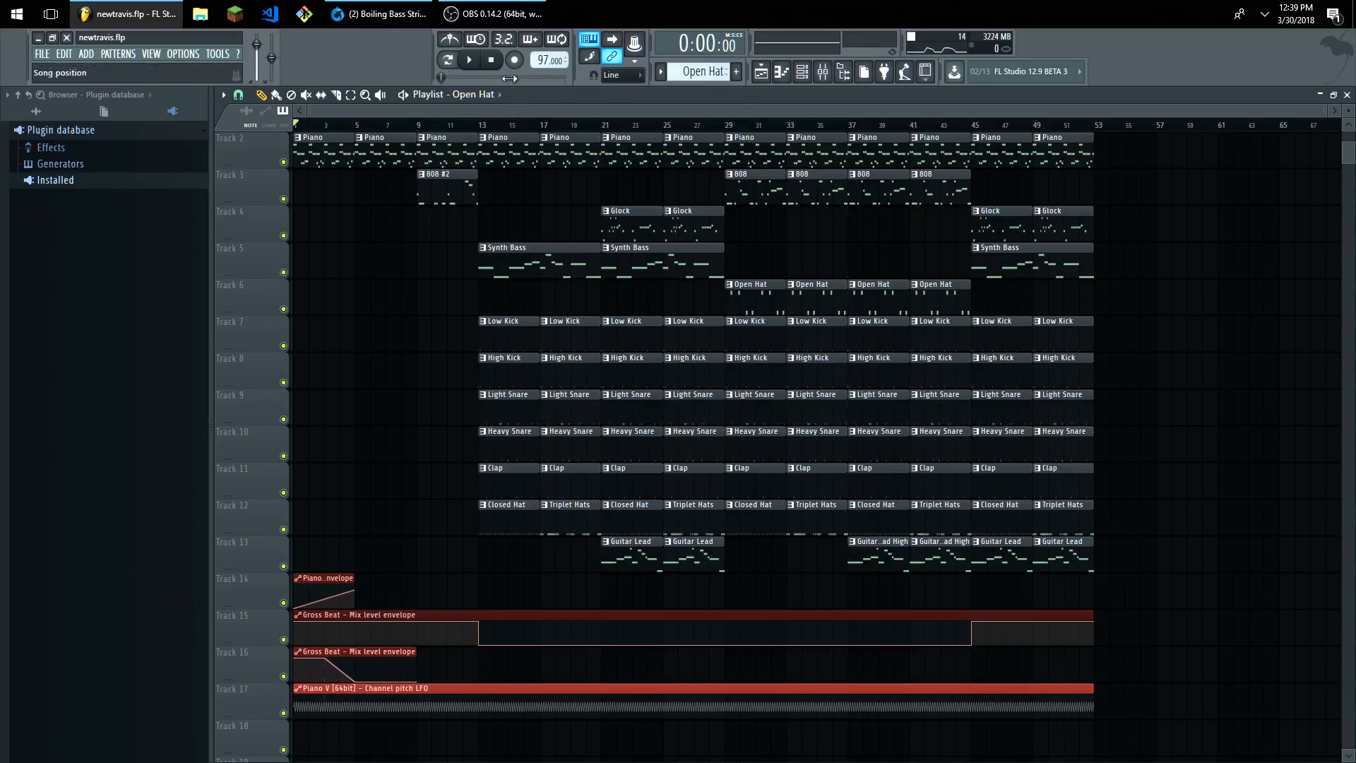
pyautogui.hotkey('alt', 'Tab')
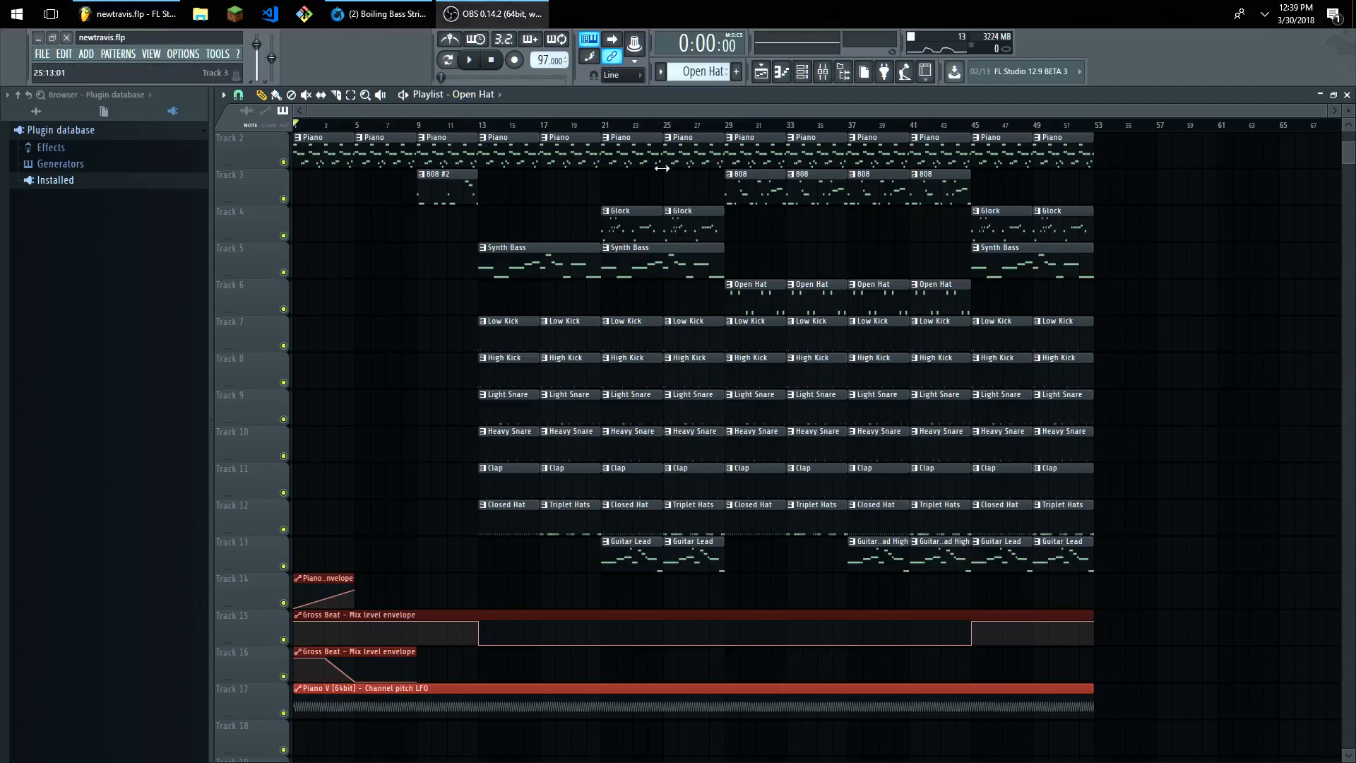
pyautogui.click(468, 60)
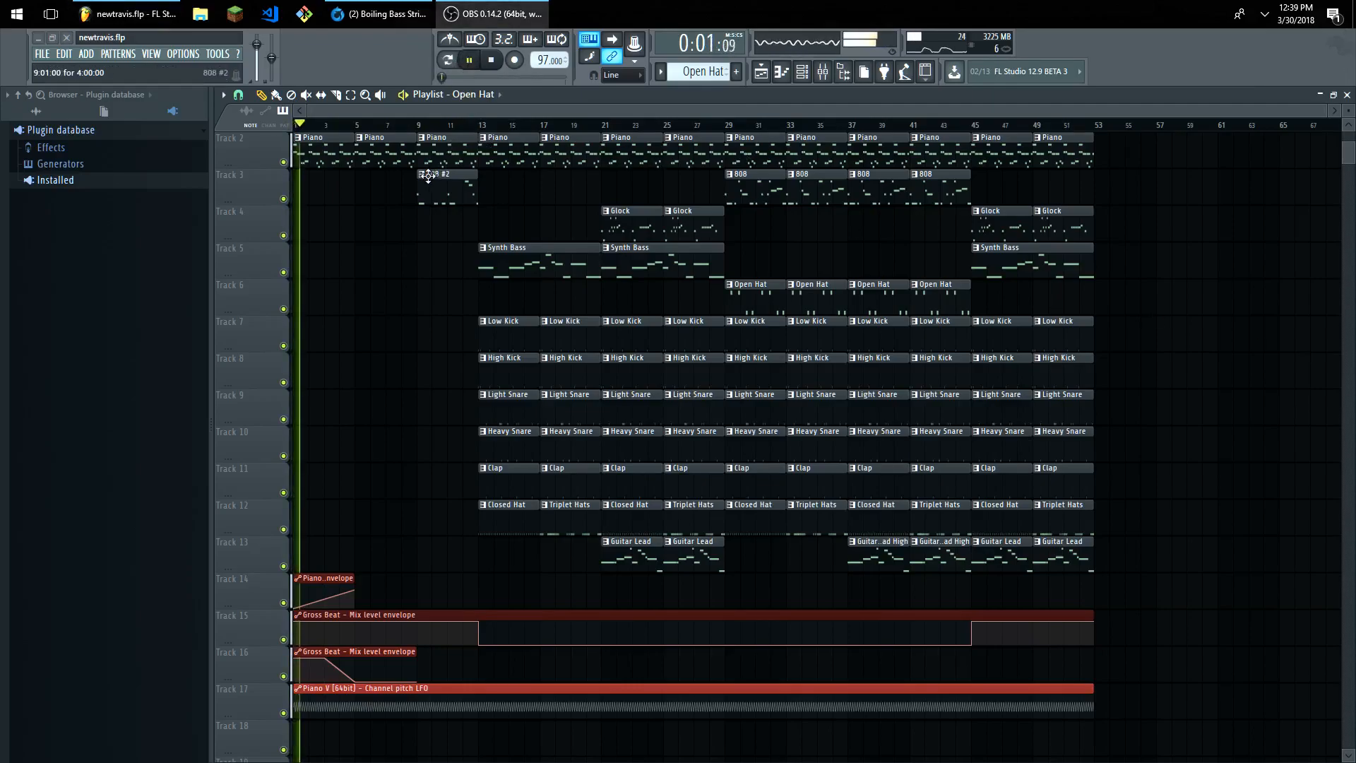